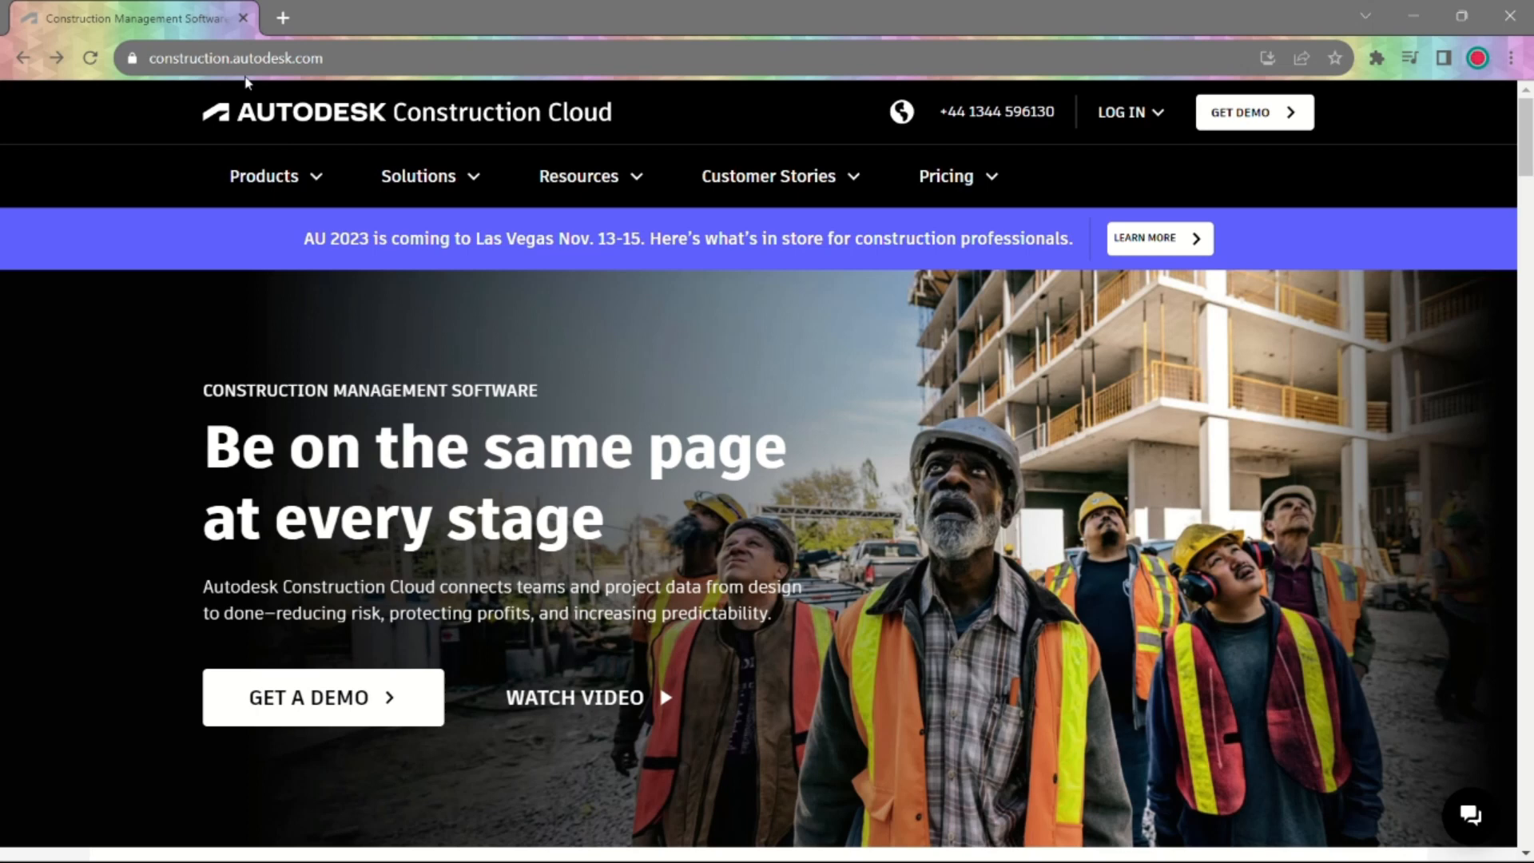
Step: Go to the Autodesk Construction Cloud login for the European data center
drag(326, 59, 114, 60)
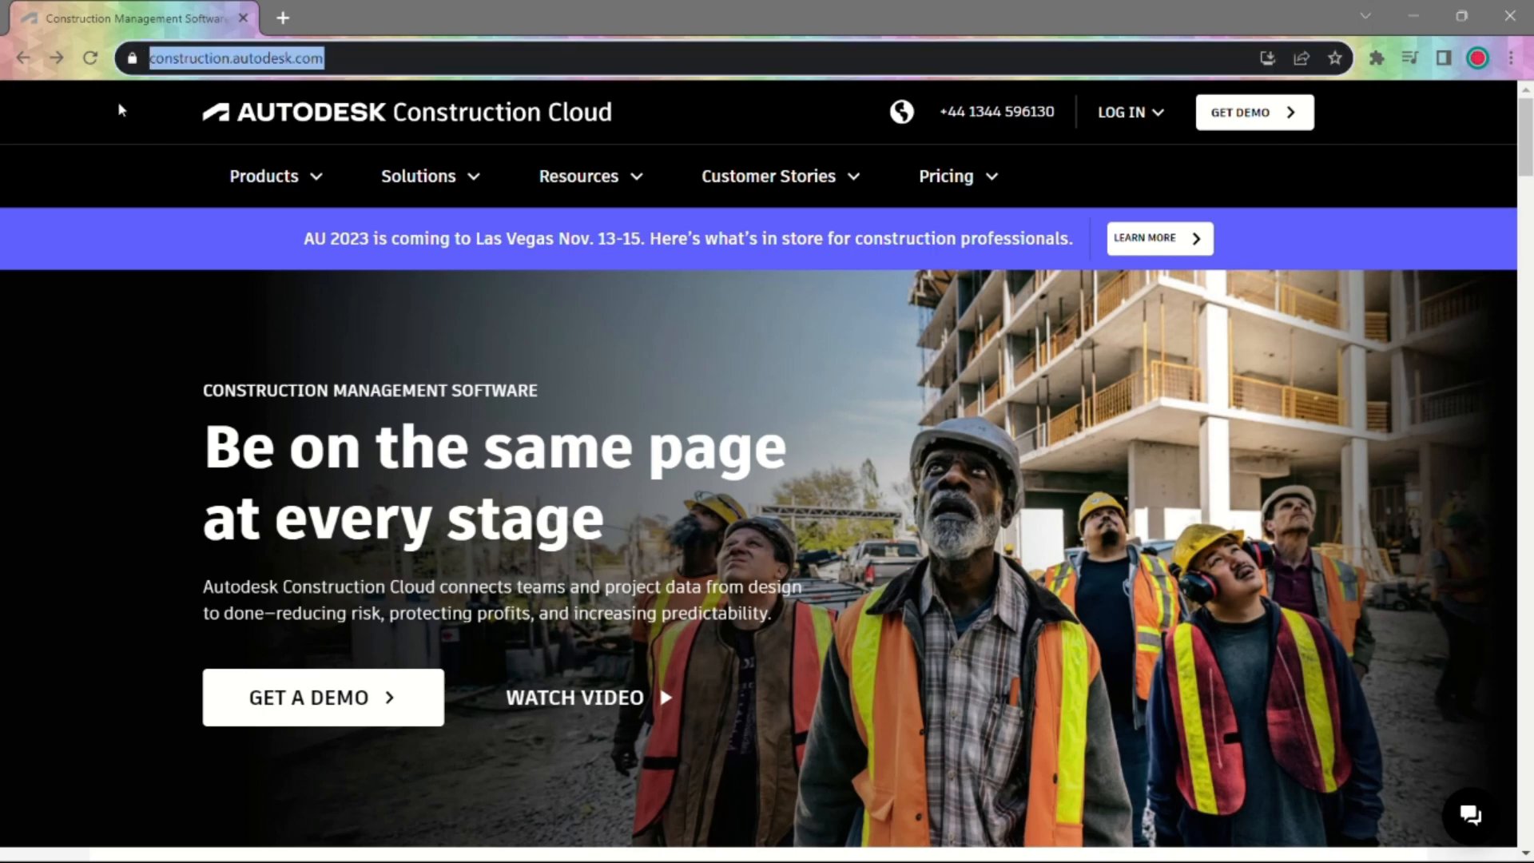
click(134, 228)
mouse_move(1133, 133)
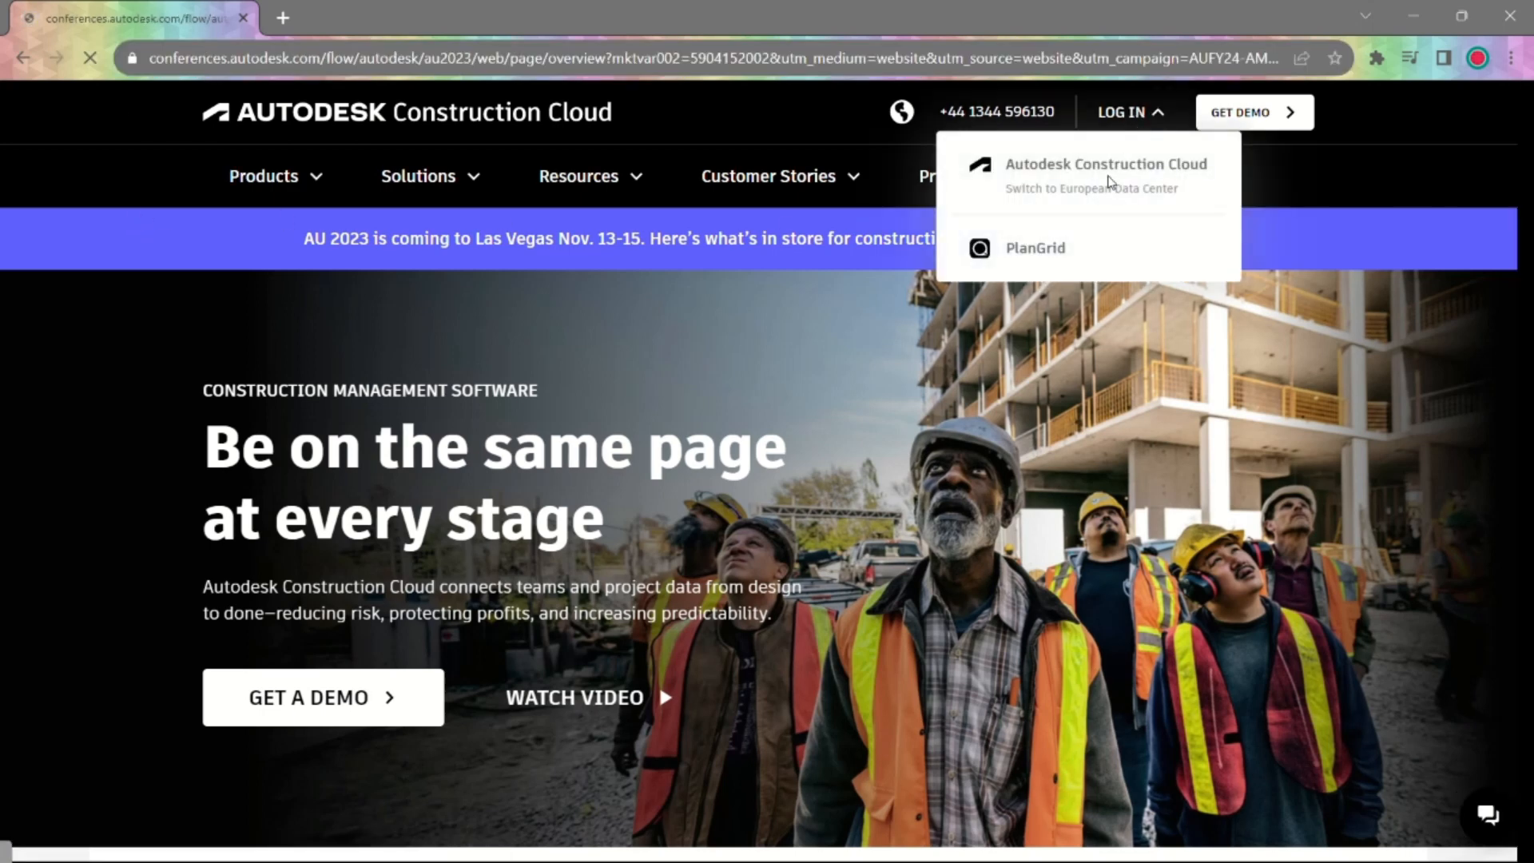
click(1108, 181)
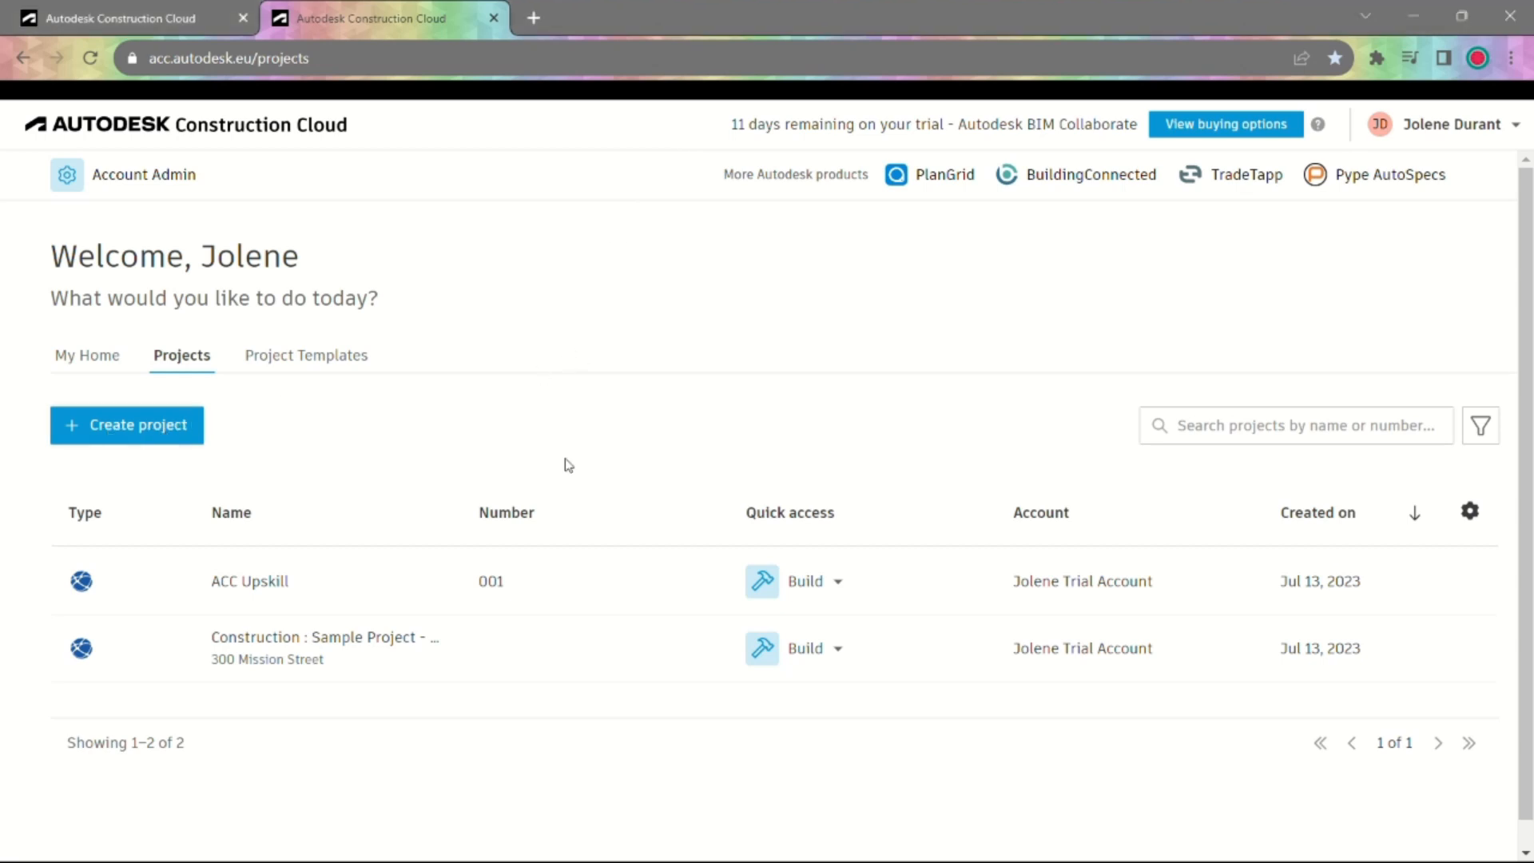
Step: Start a new project and name it "Plant 3D collaboration demo"
click(133, 419)
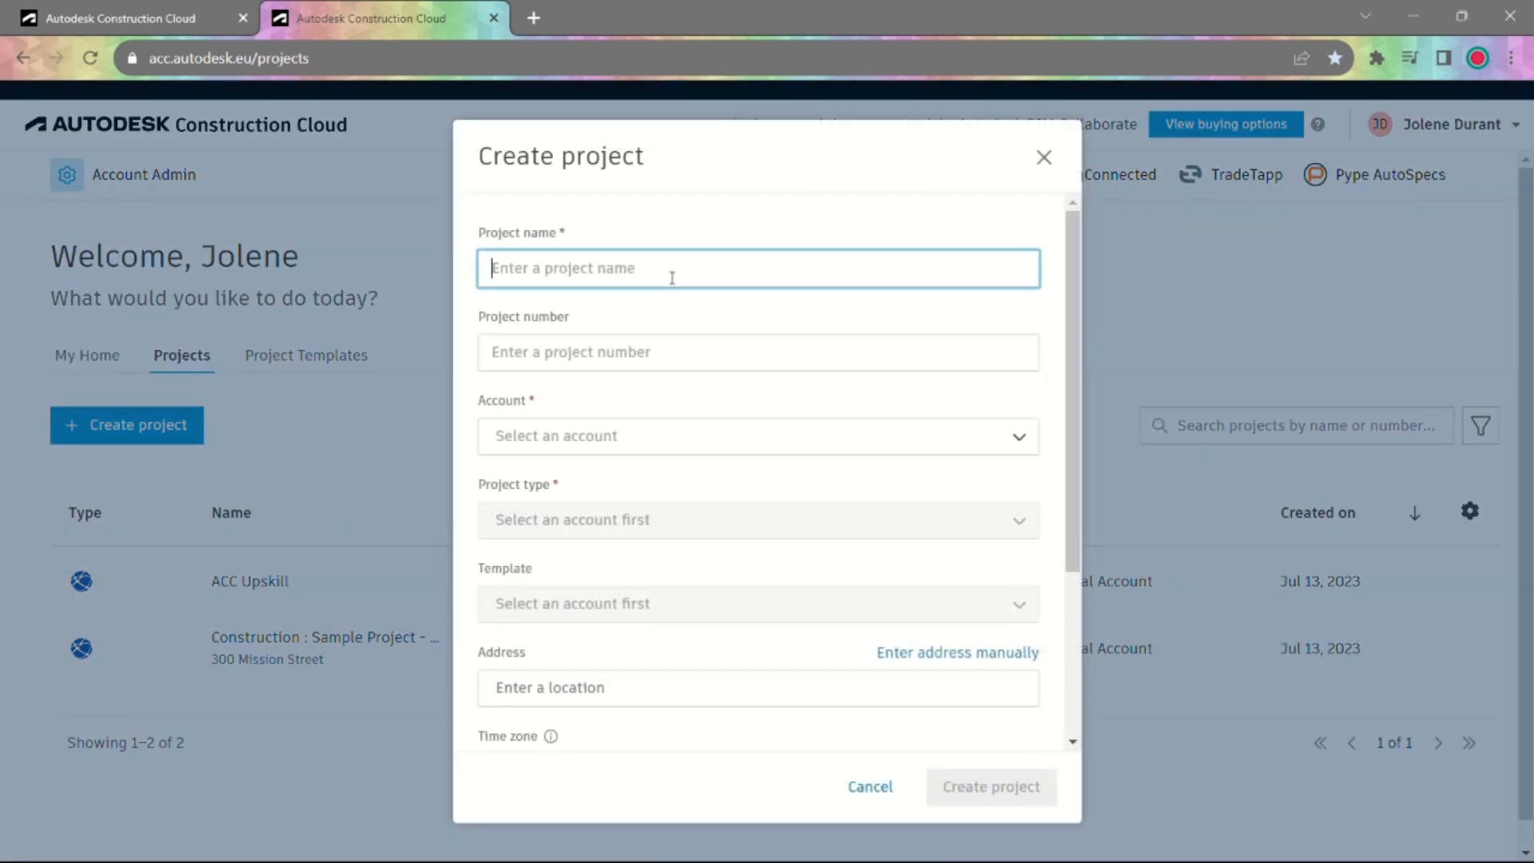
click(692, 40)
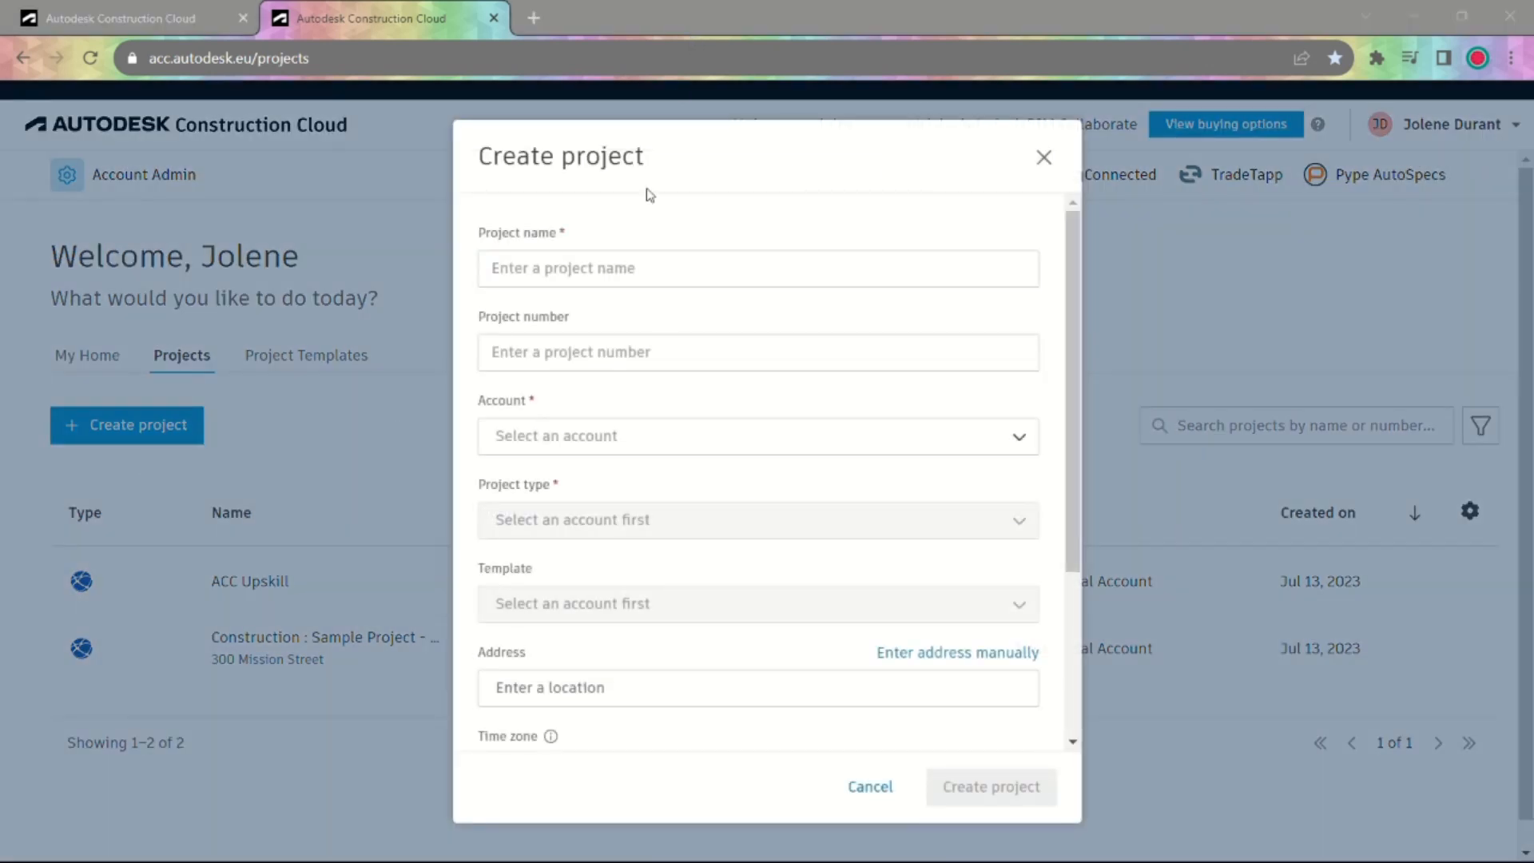
click(597, 278)
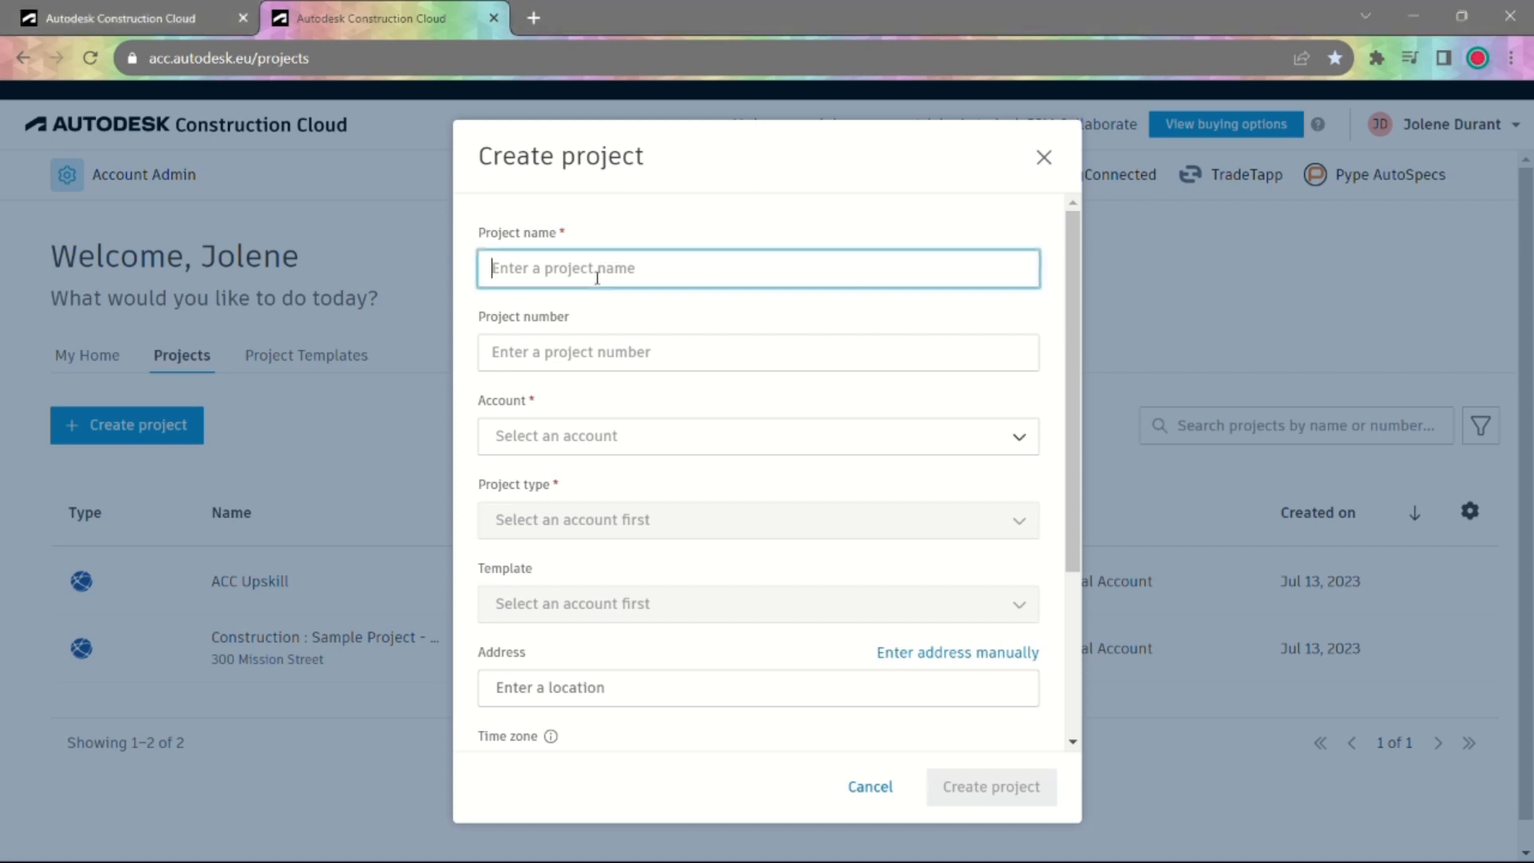
text(Plant 3D colla)
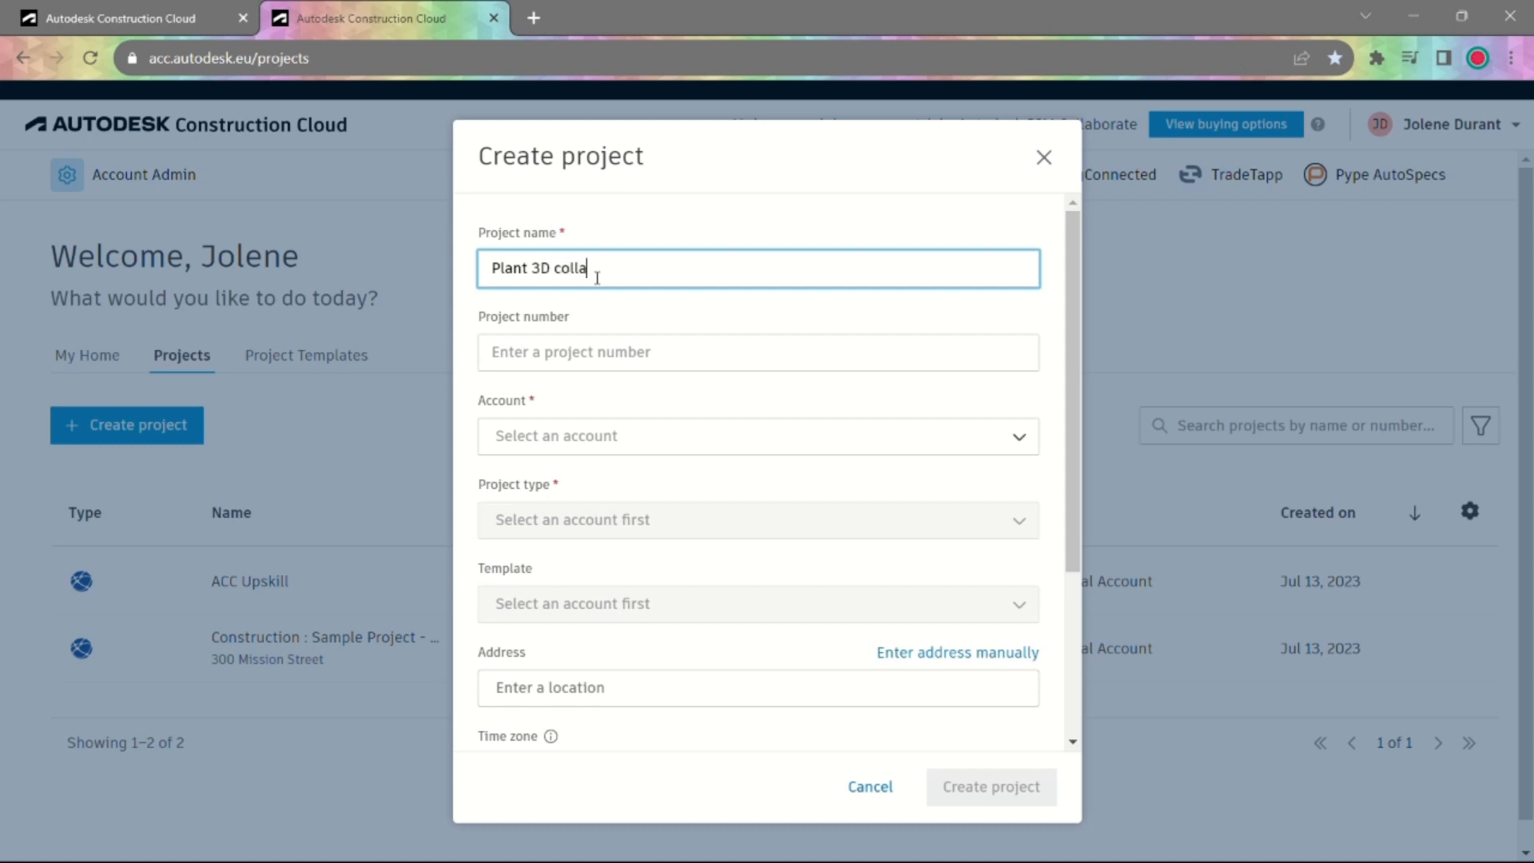
text(boration demo)
Step: Assign the trial account, set the project type to Plant under Industrial & Energy, and create the project
click(585, 449)
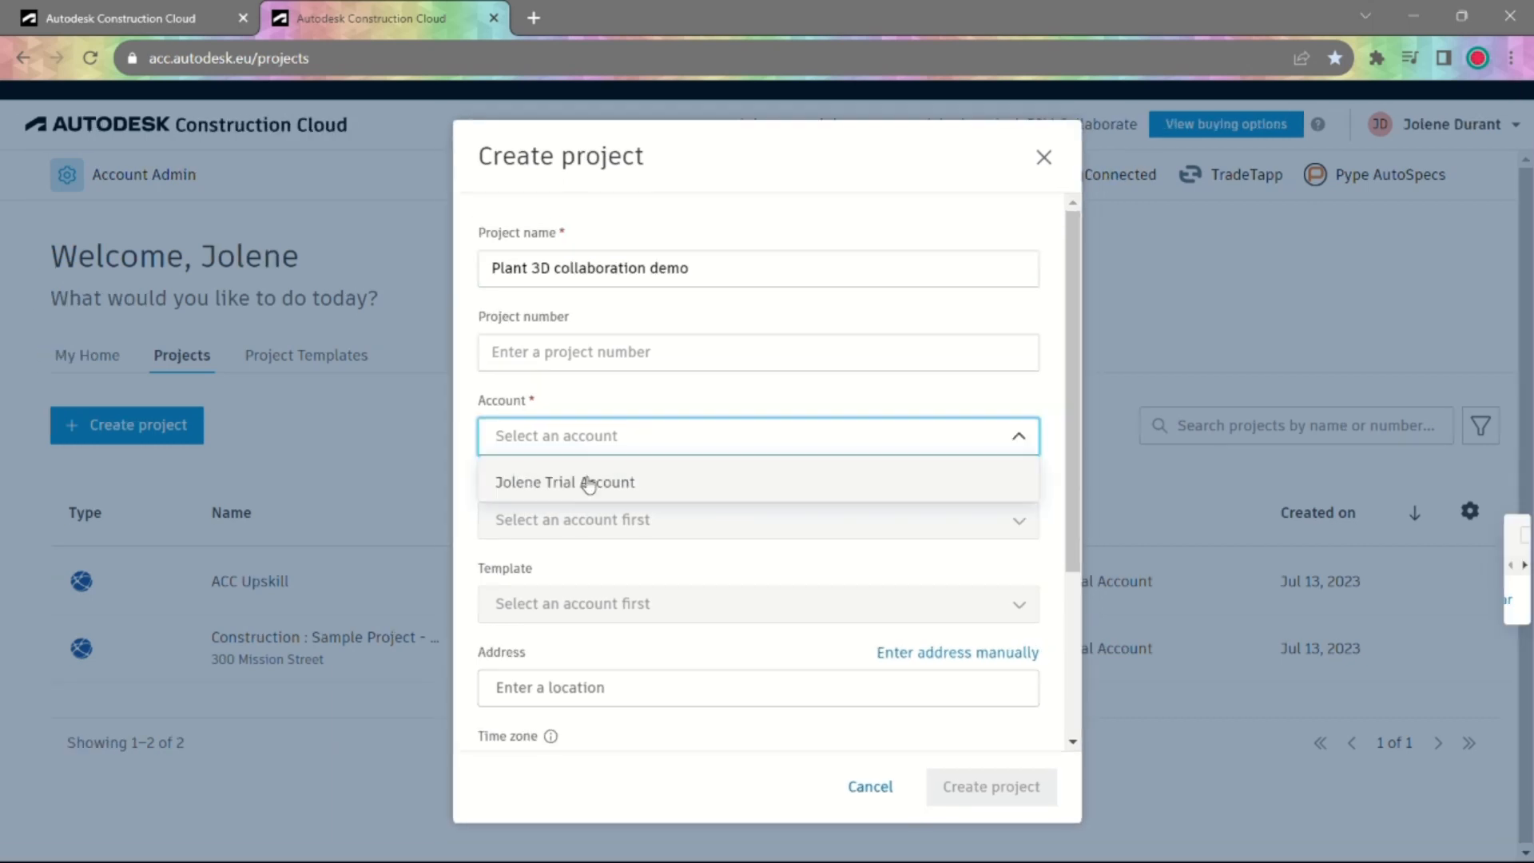
click(589, 485)
click(568, 529)
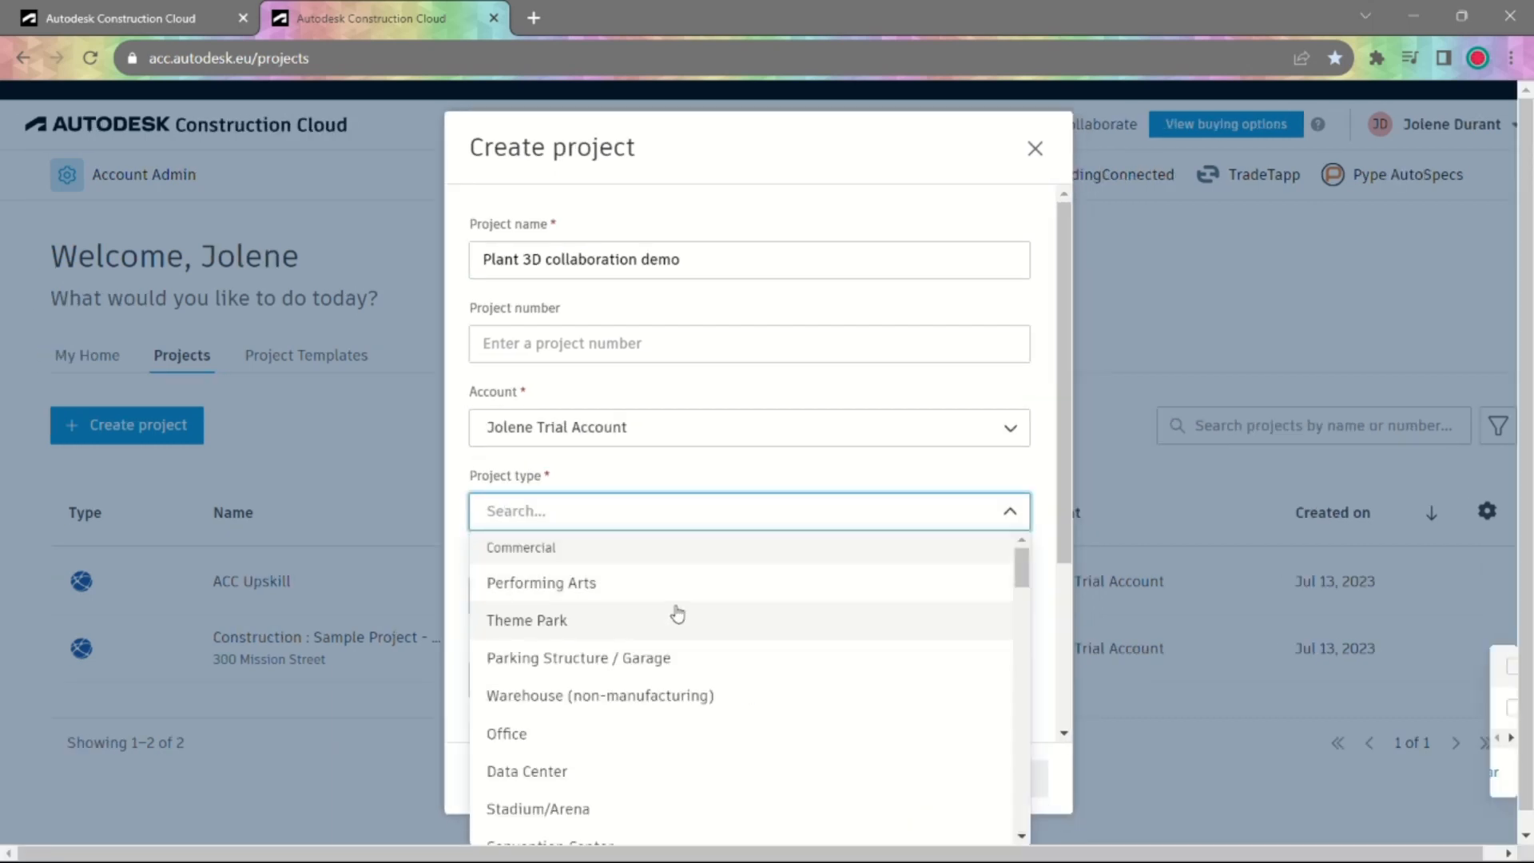
drag(1021, 567, 1021, 846)
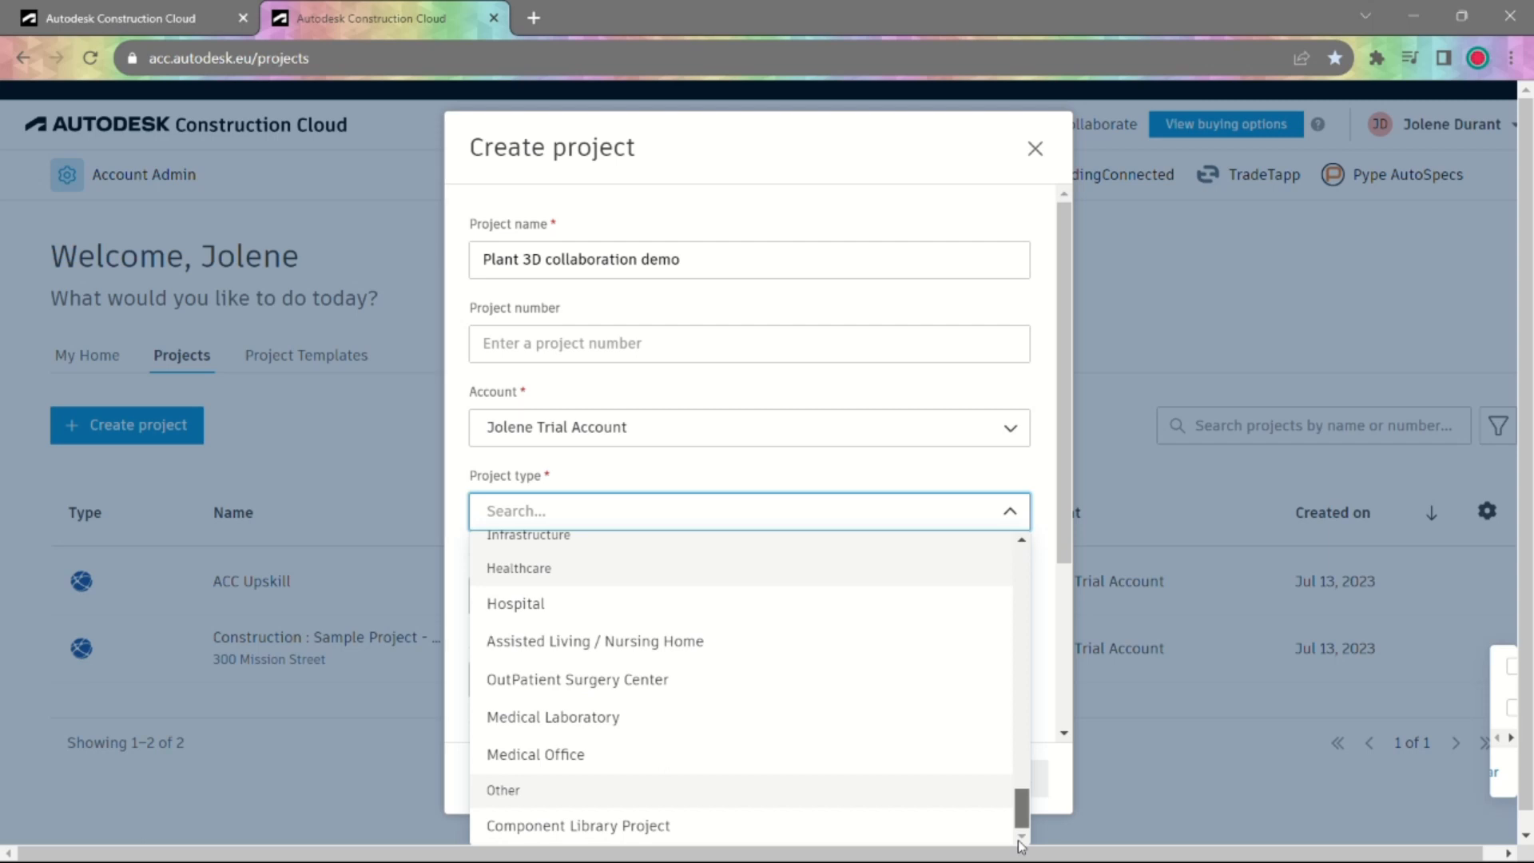
drag(1019, 845, 951, 688)
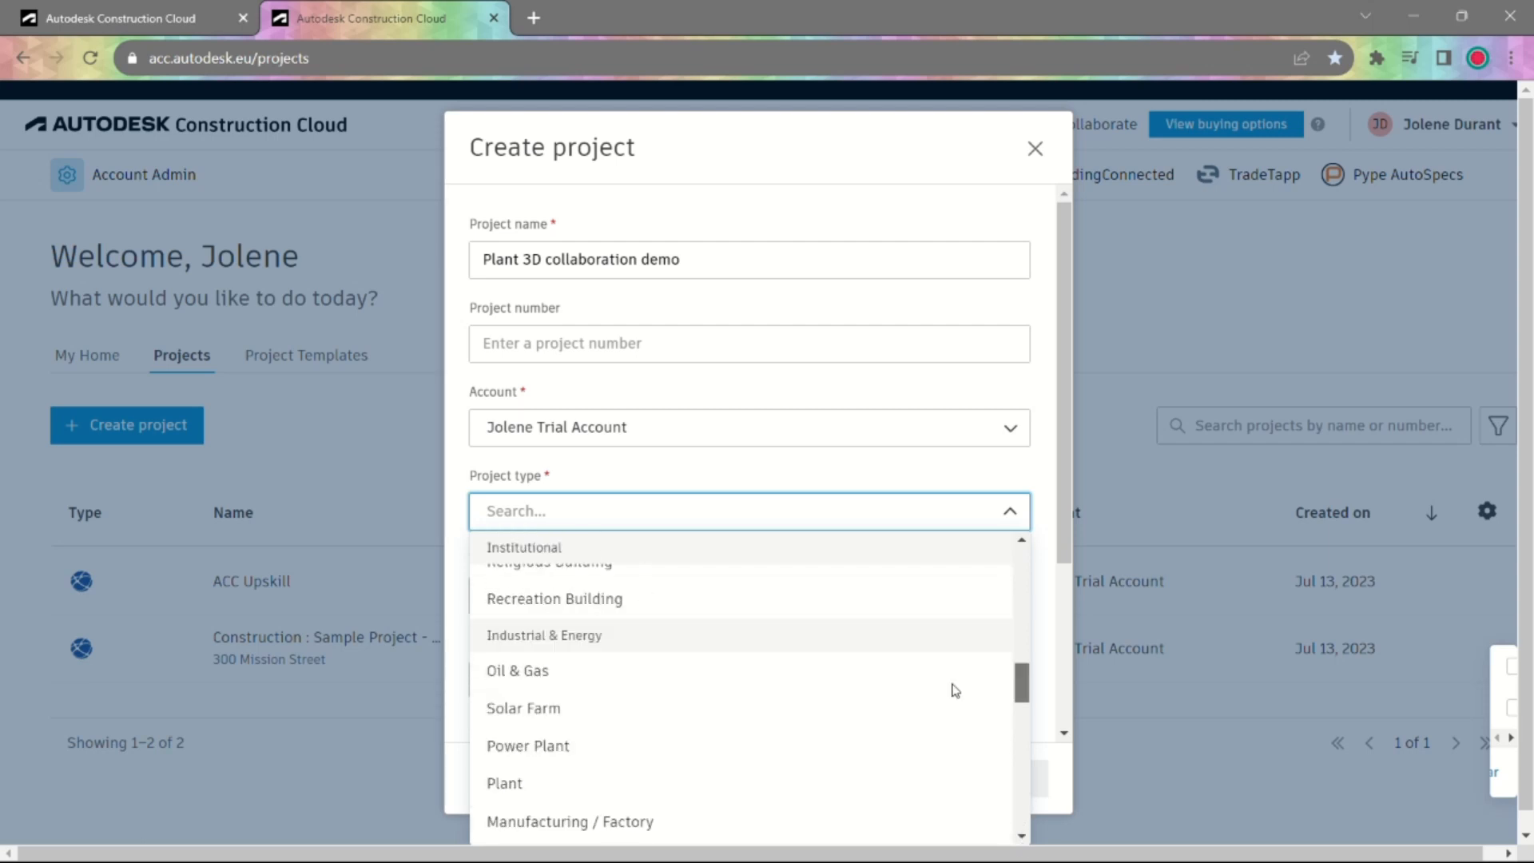
click(506, 781)
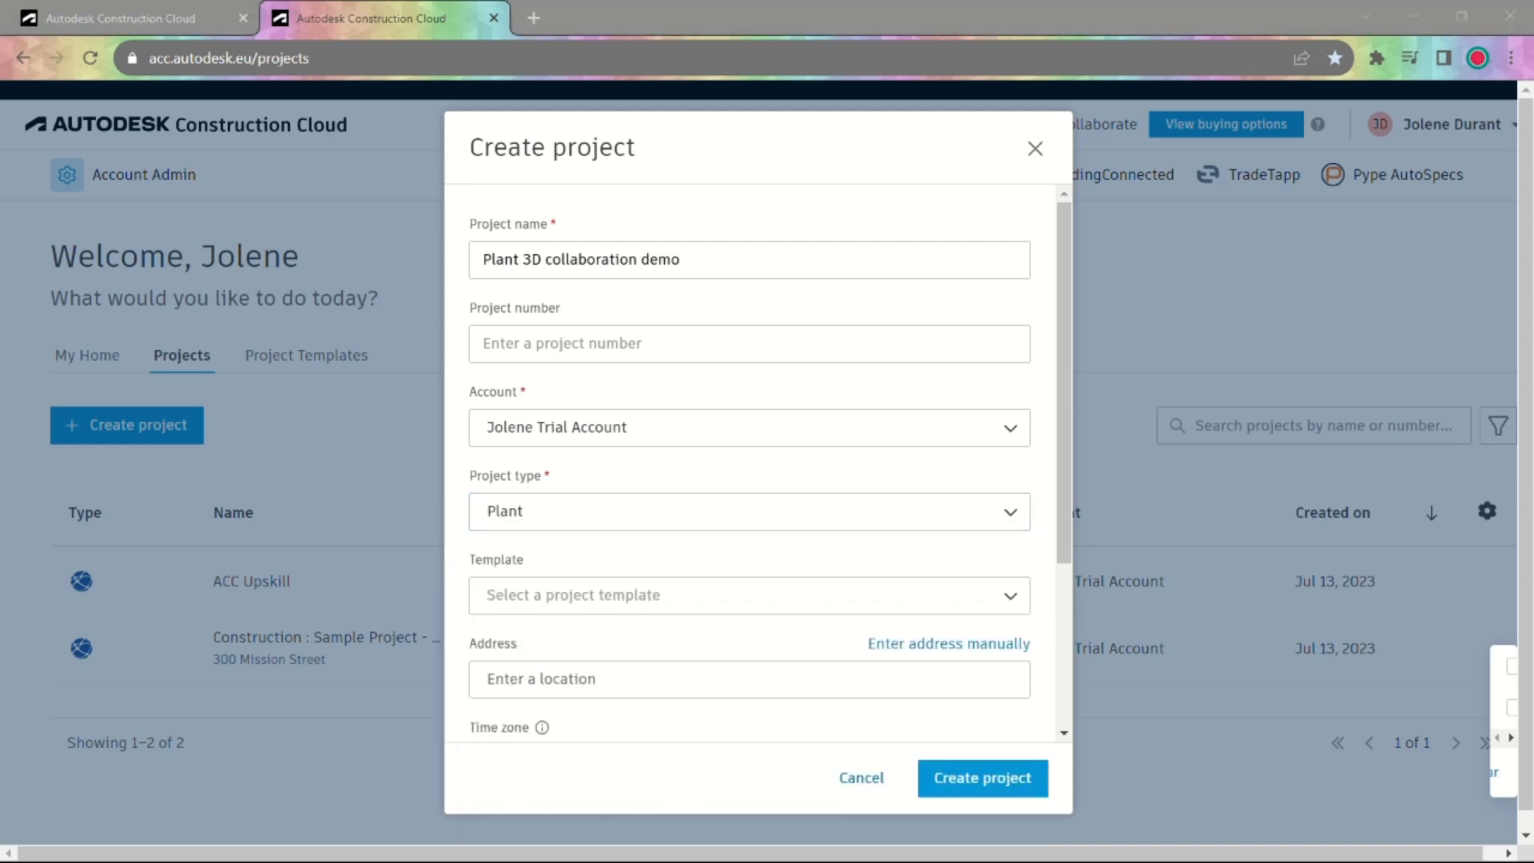
click(945, 783)
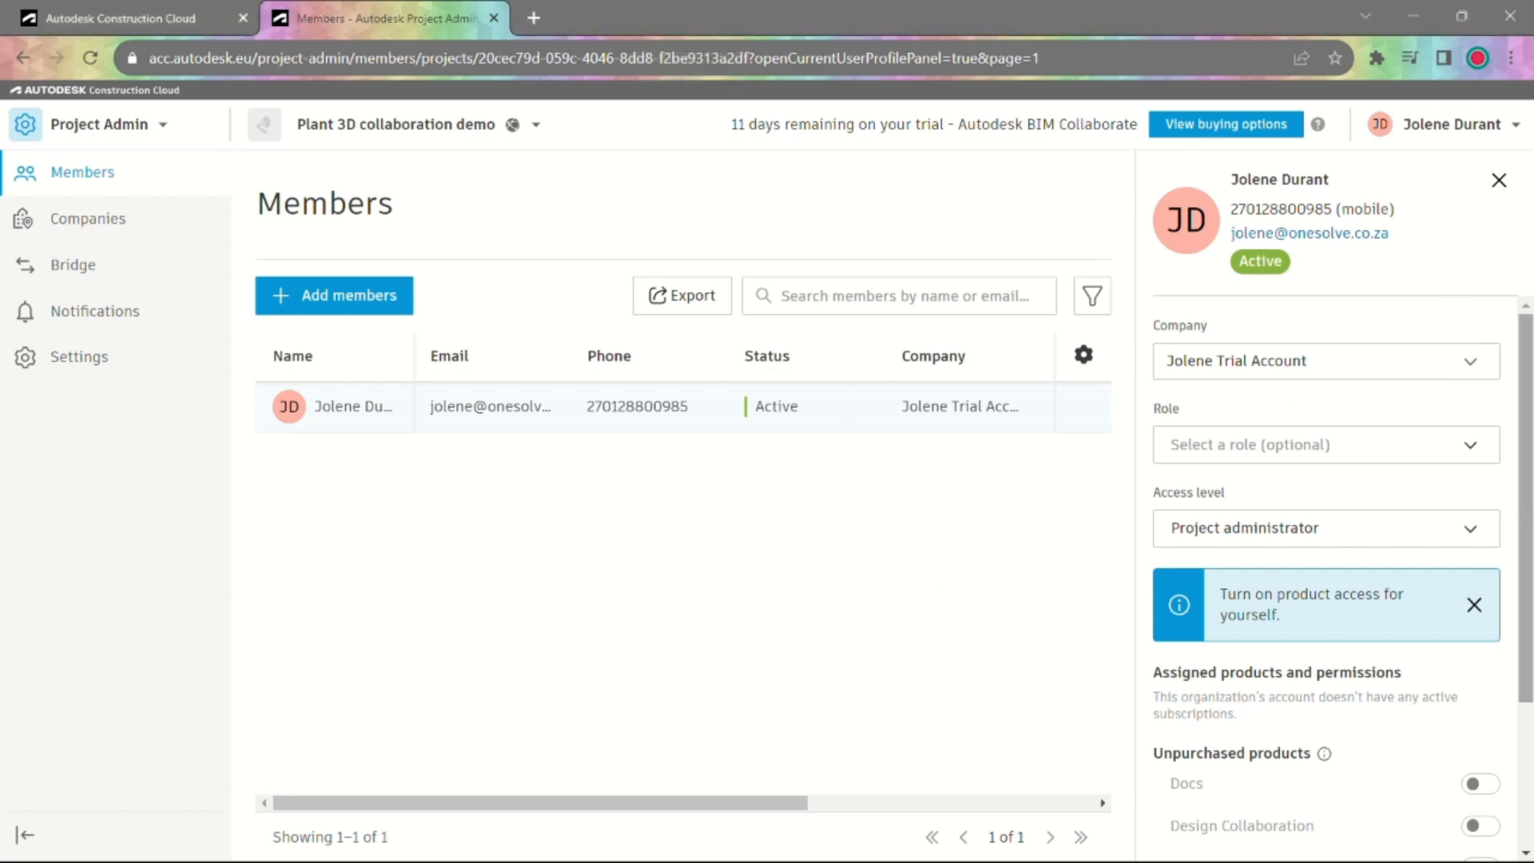
Step: Select Project administrator as the member's access level and dismiss the product access notice
drag(1531, 472, 1531, 564)
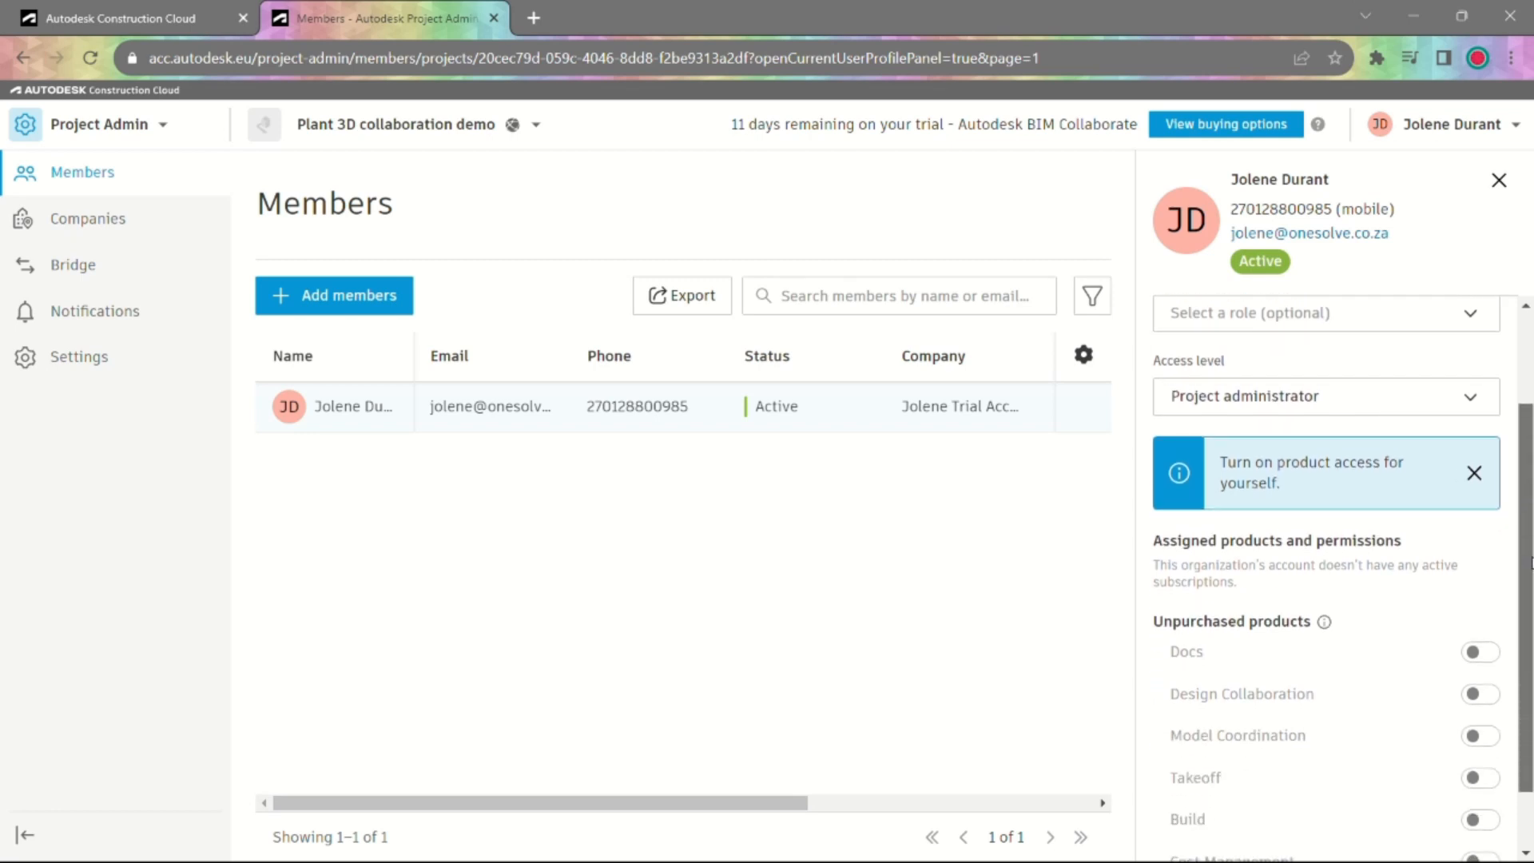
click(1470, 399)
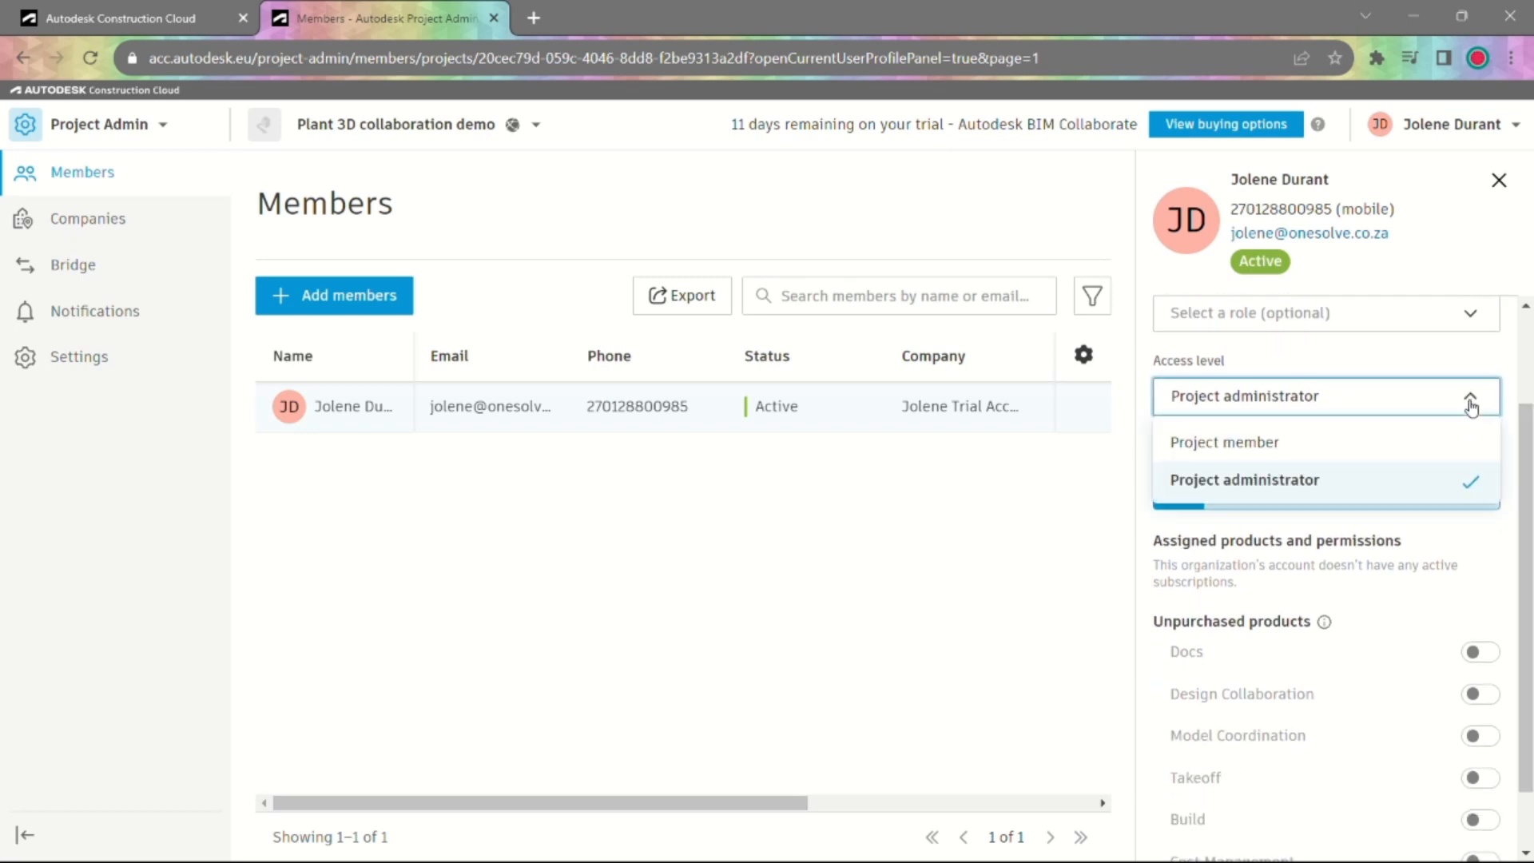
click(1449, 480)
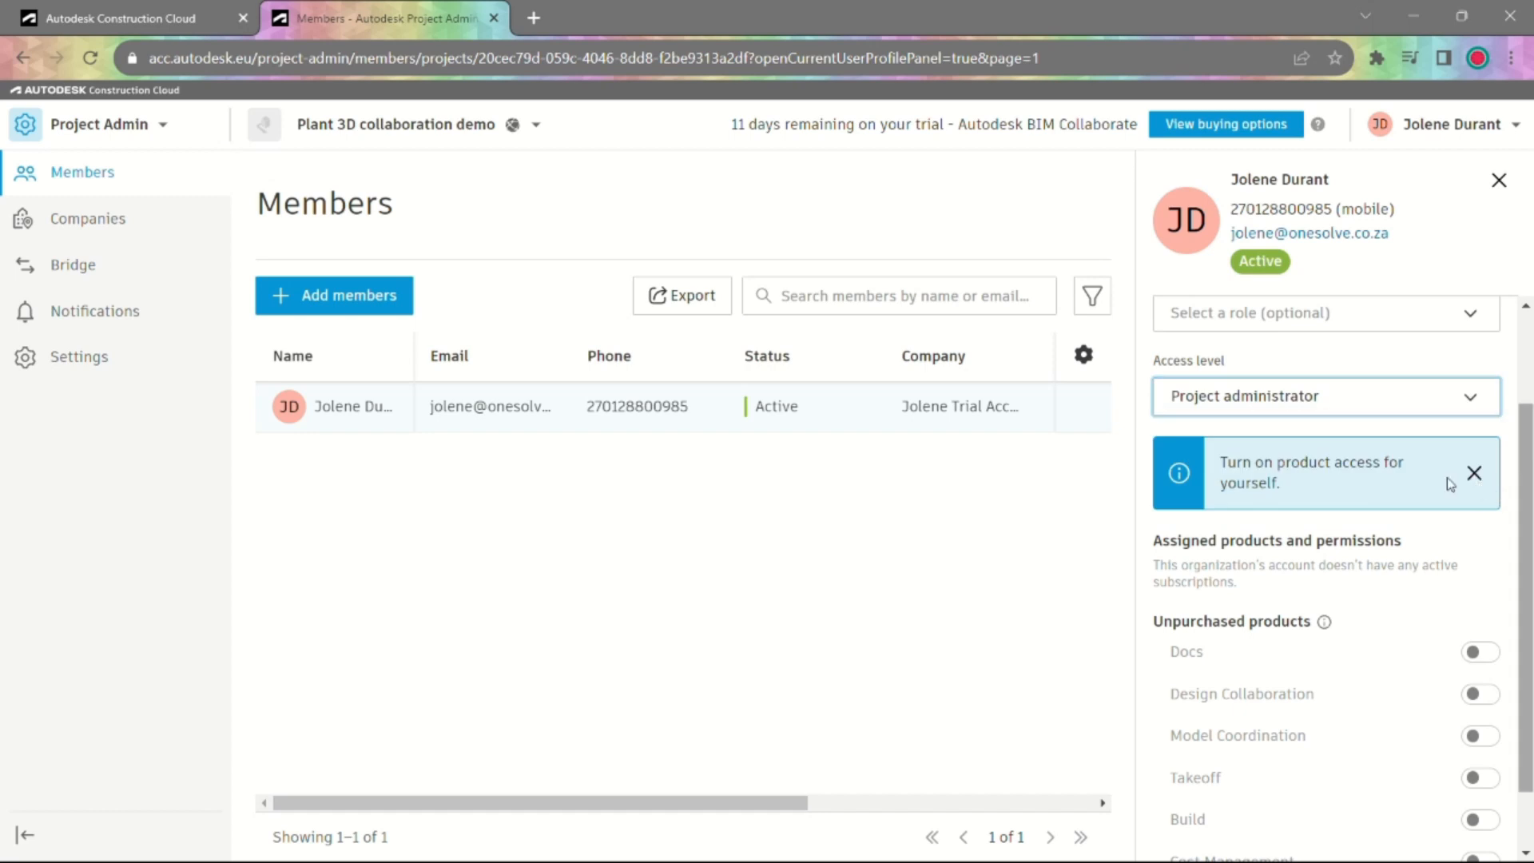
click(1476, 474)
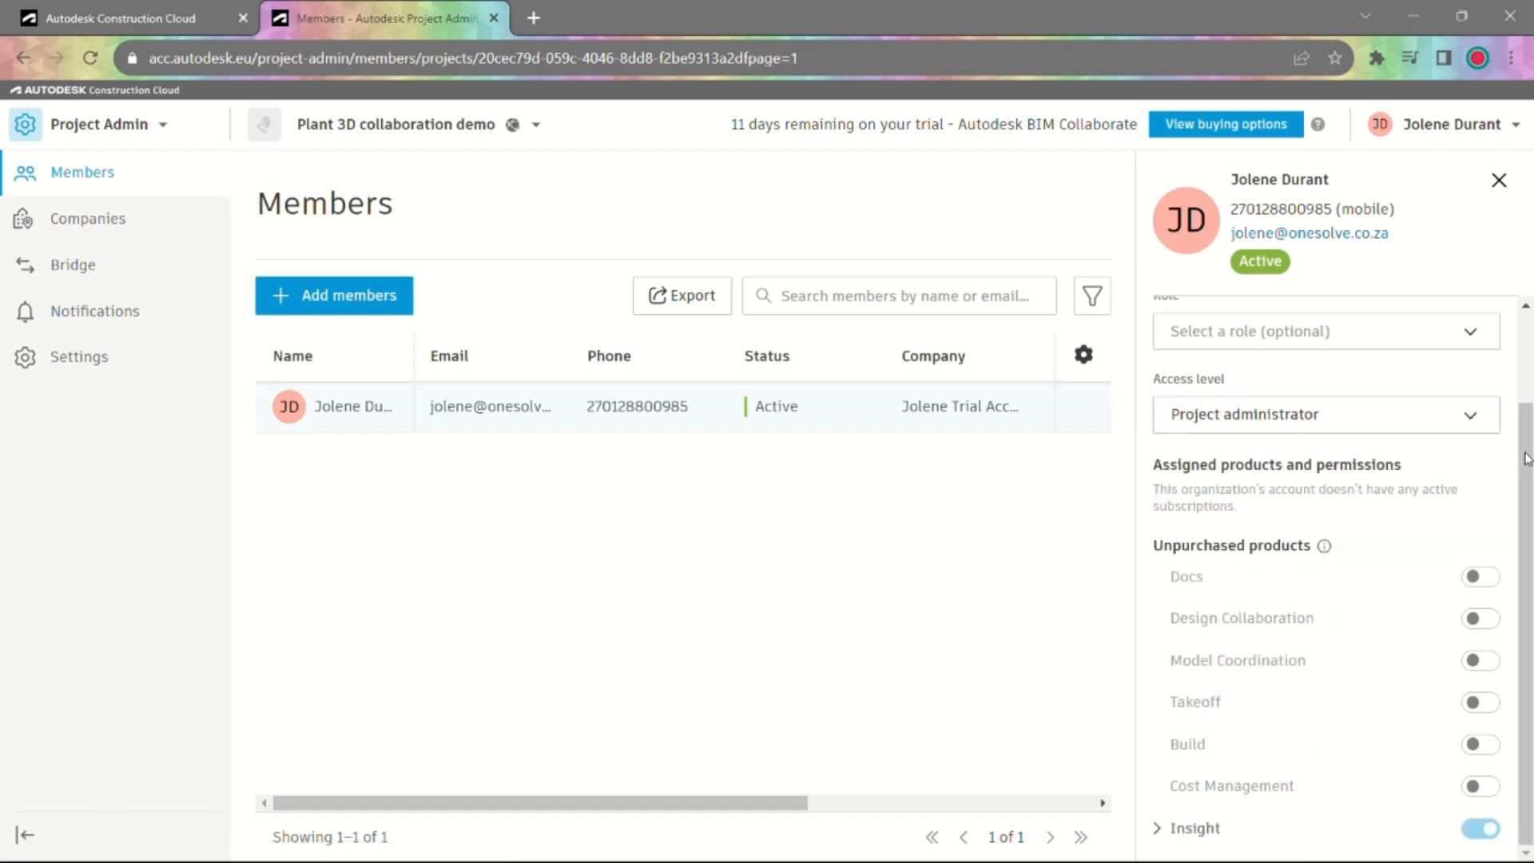
Step: Turn on Docs, Design Collaboration and Model Coordination for the member, and close the member's details
click(1477, 578)
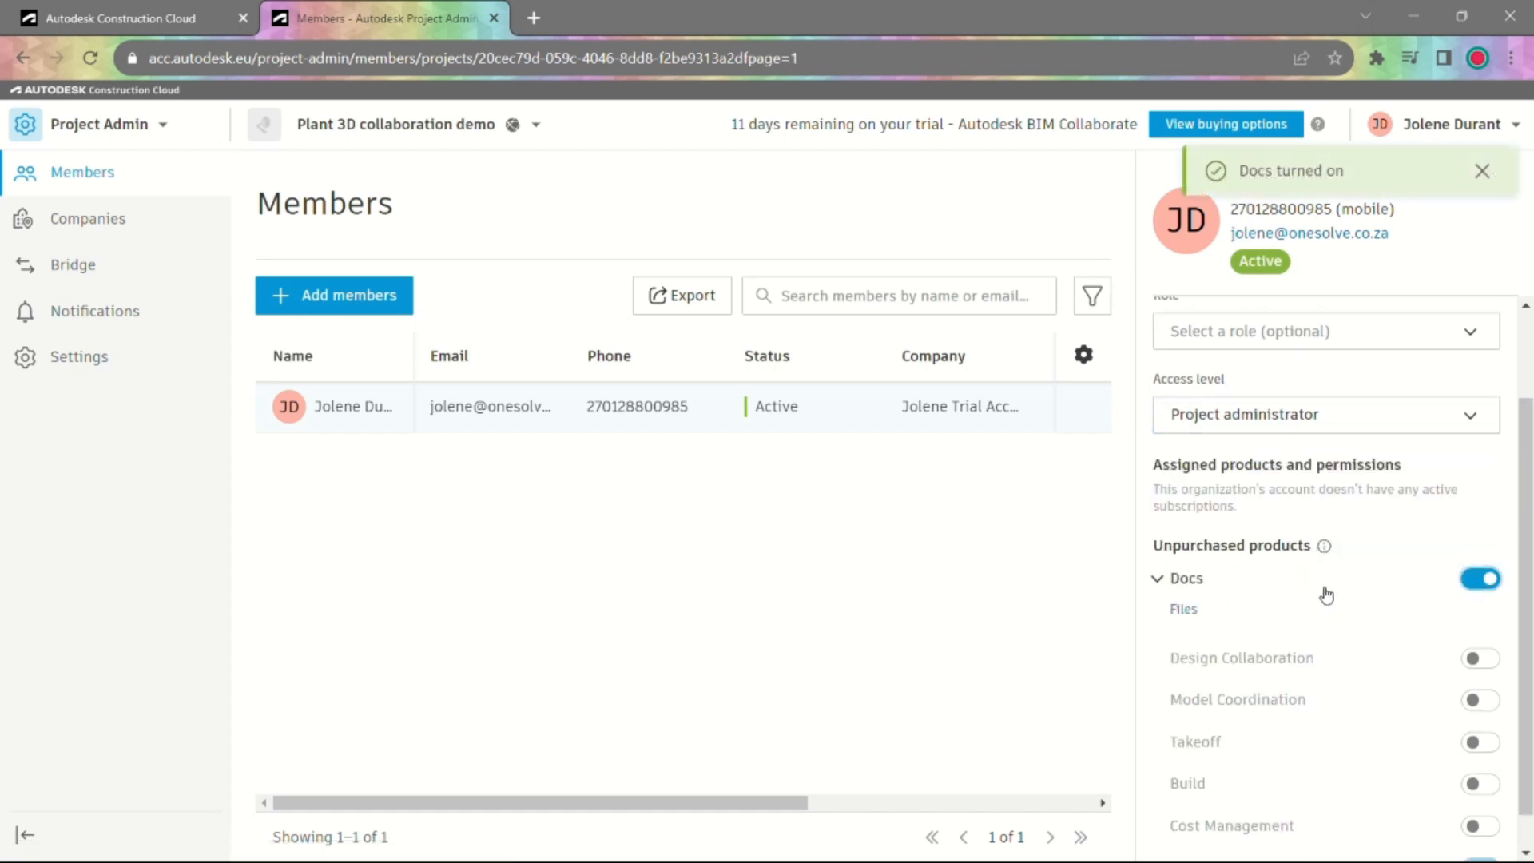
scroll(1282, 675, down, 1)
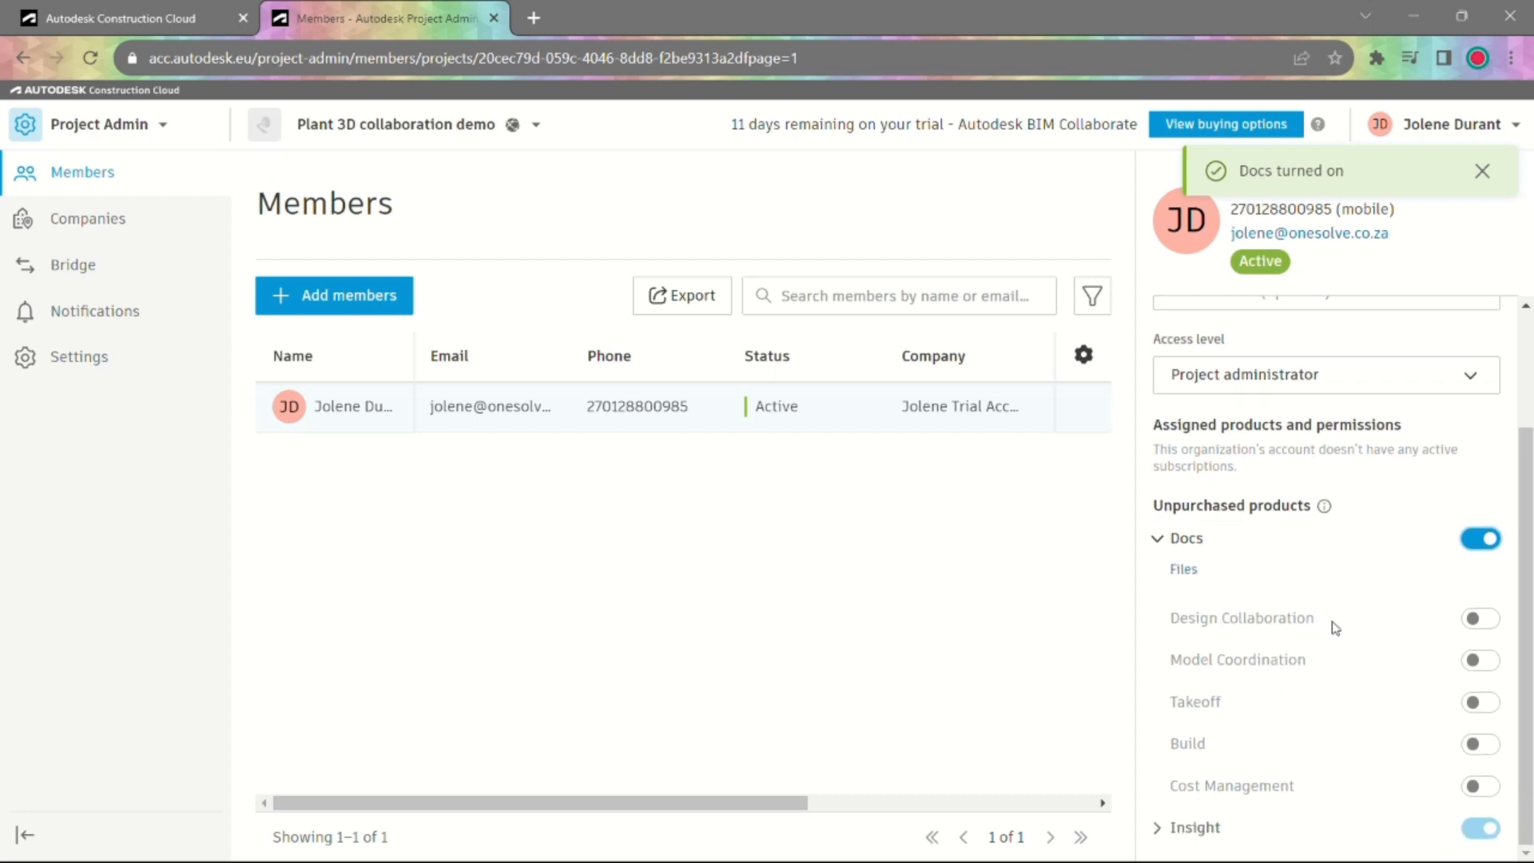
click(1476, 619)
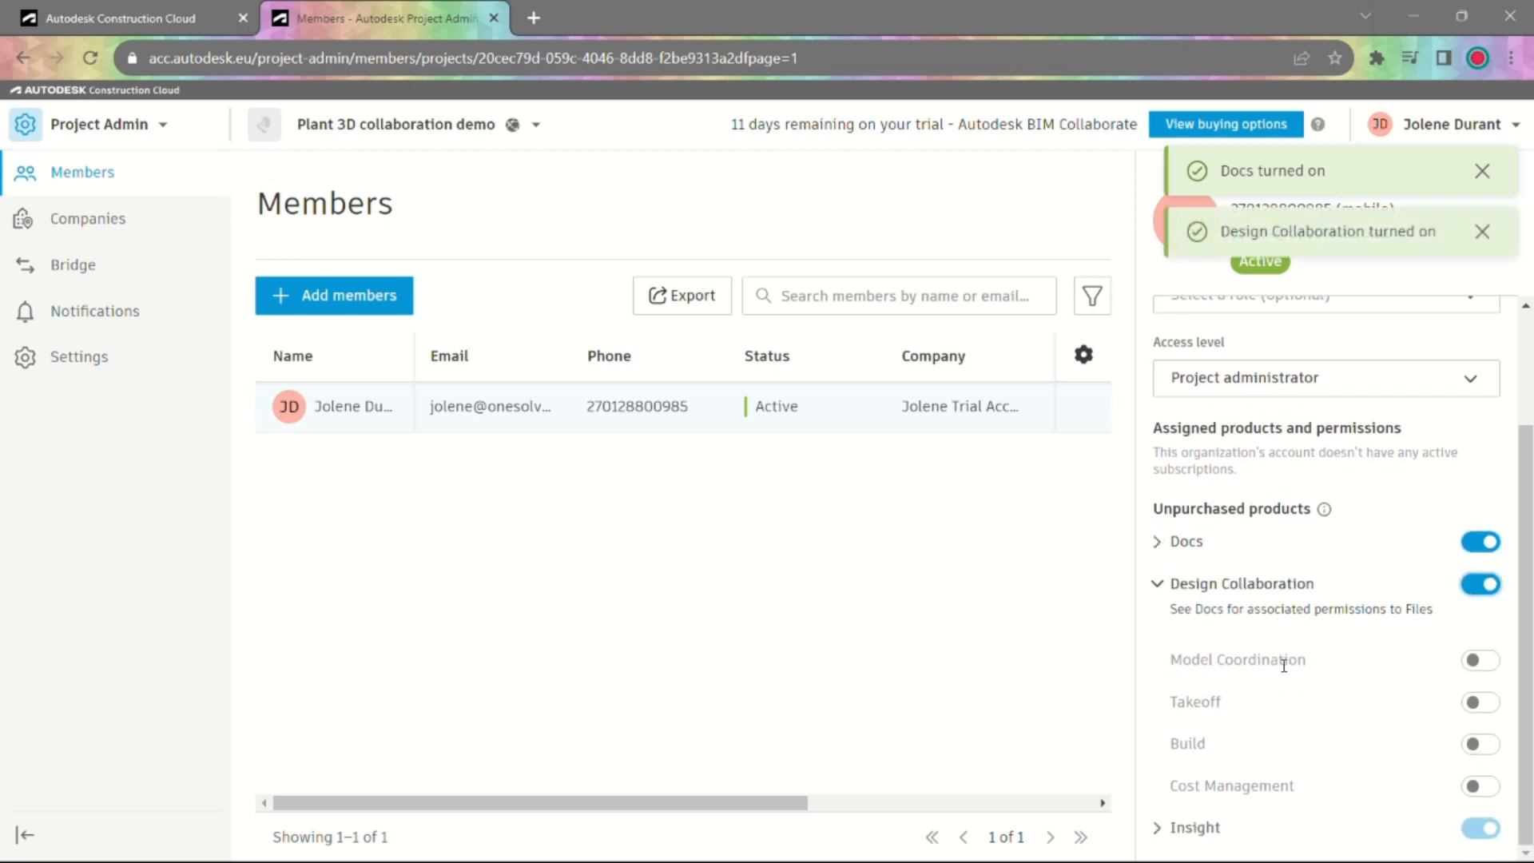
click(1477, 661)
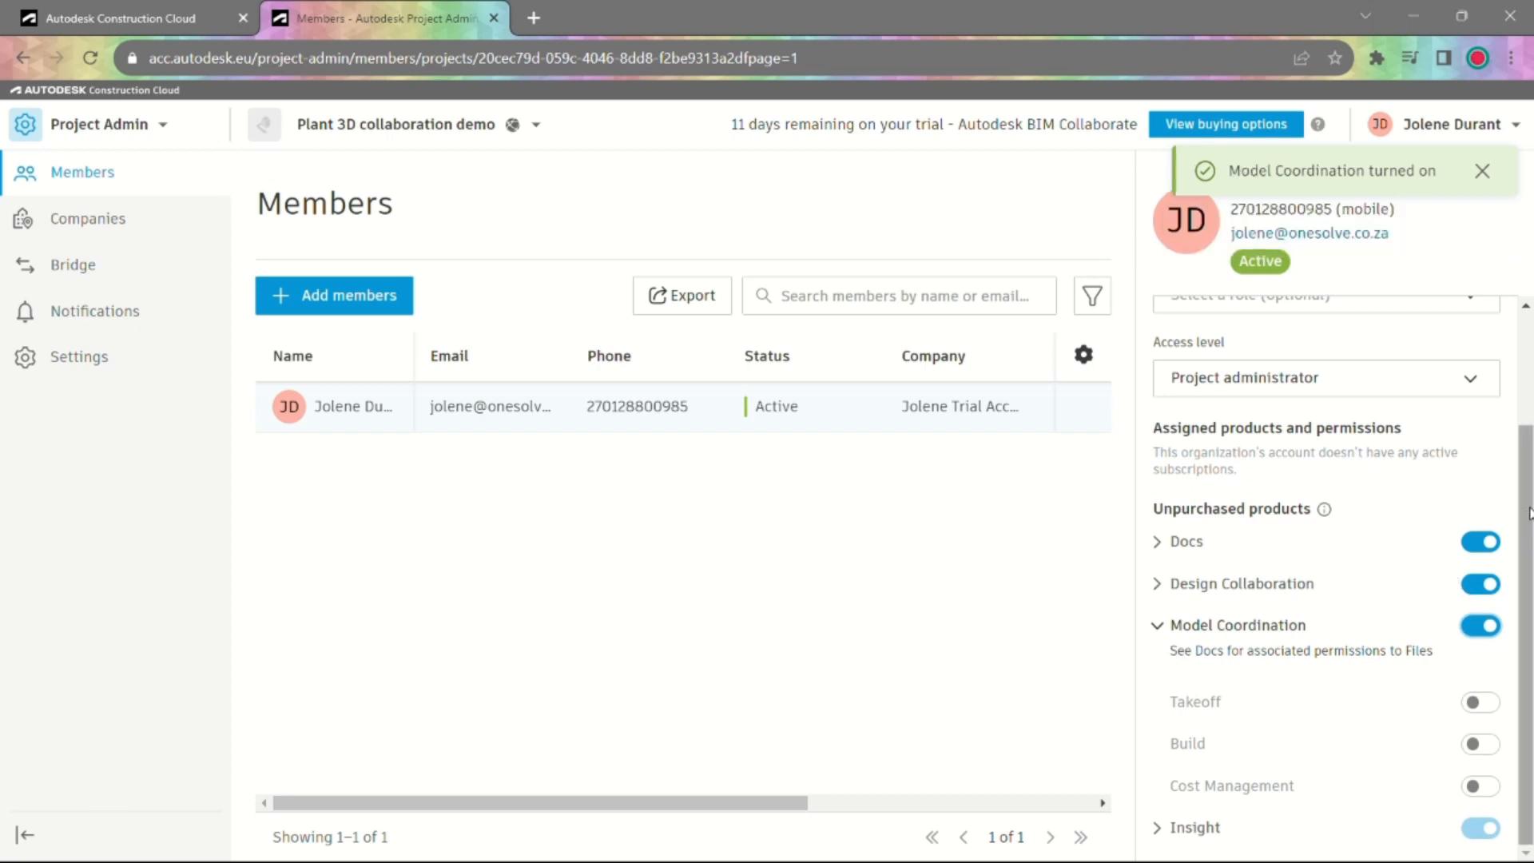
scroll(1523, 513, up, 2)
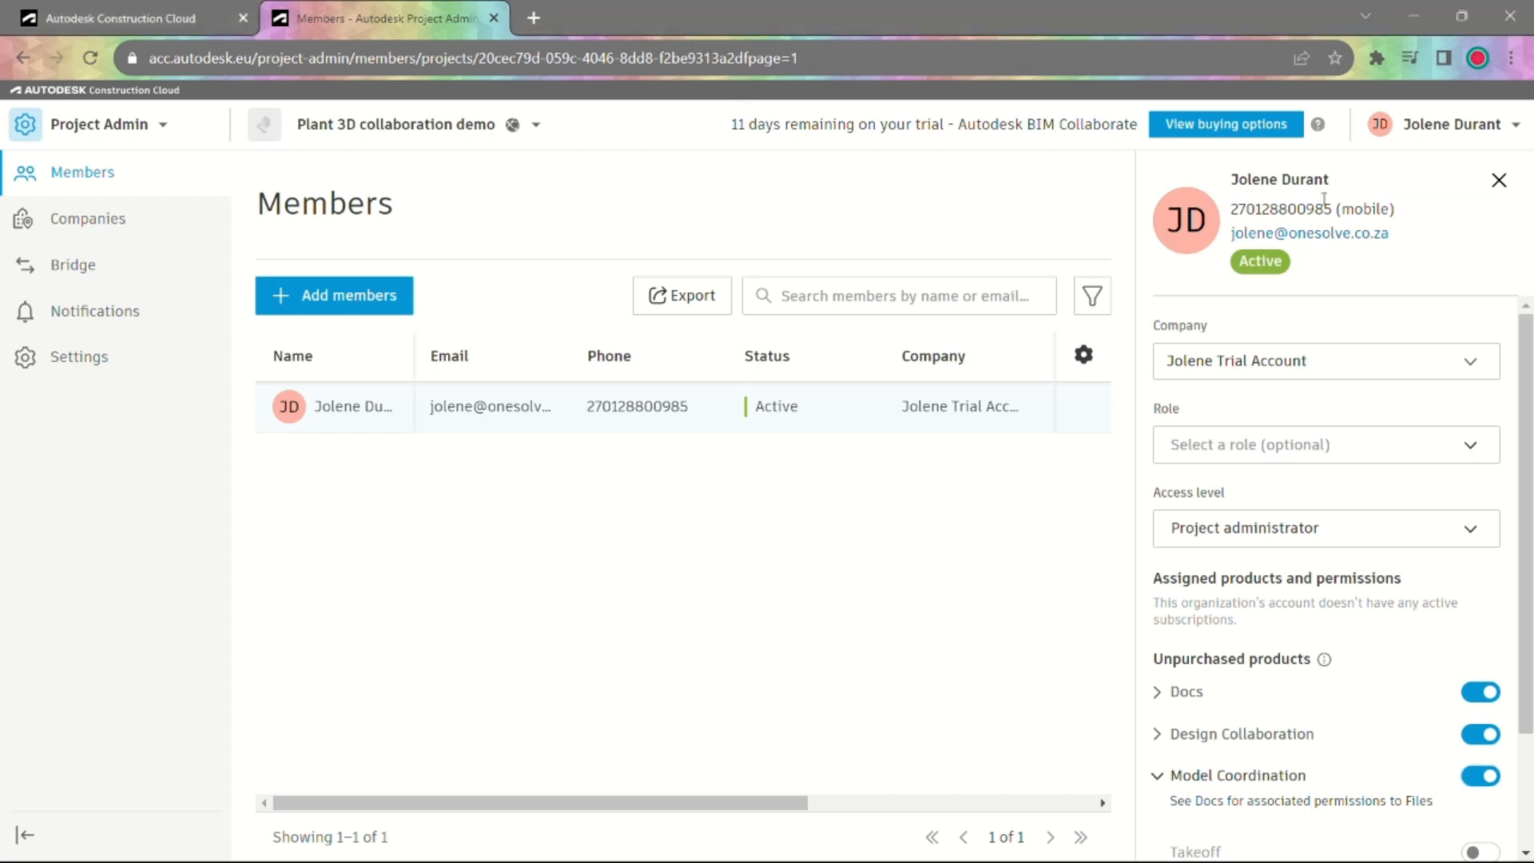
click(1497, 182)
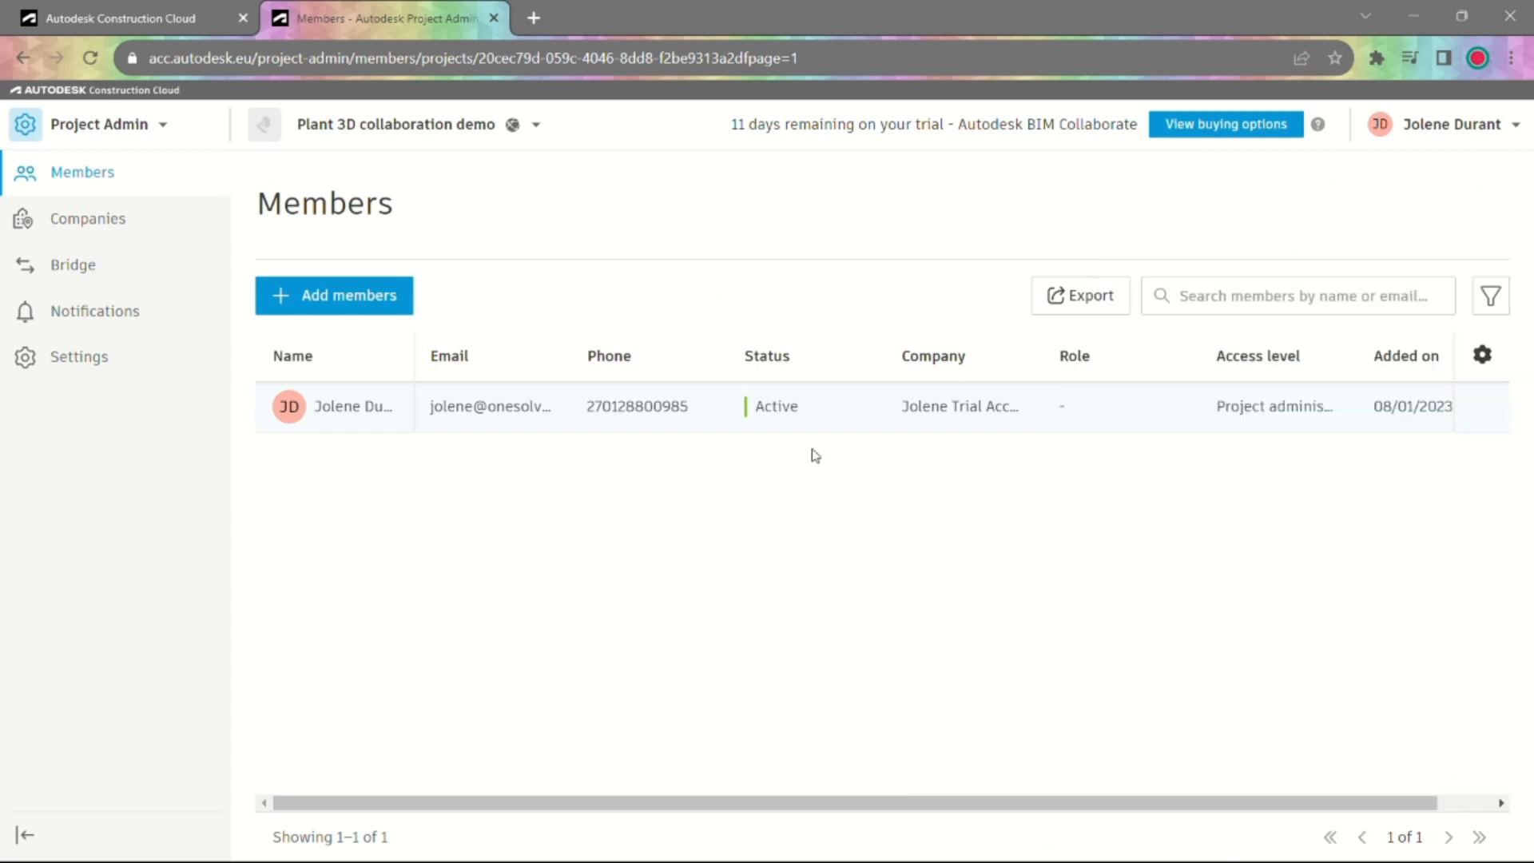
Step: Switch the project from Project Admin to Docs and dismiss the introductory file management banner
click(144, 128)
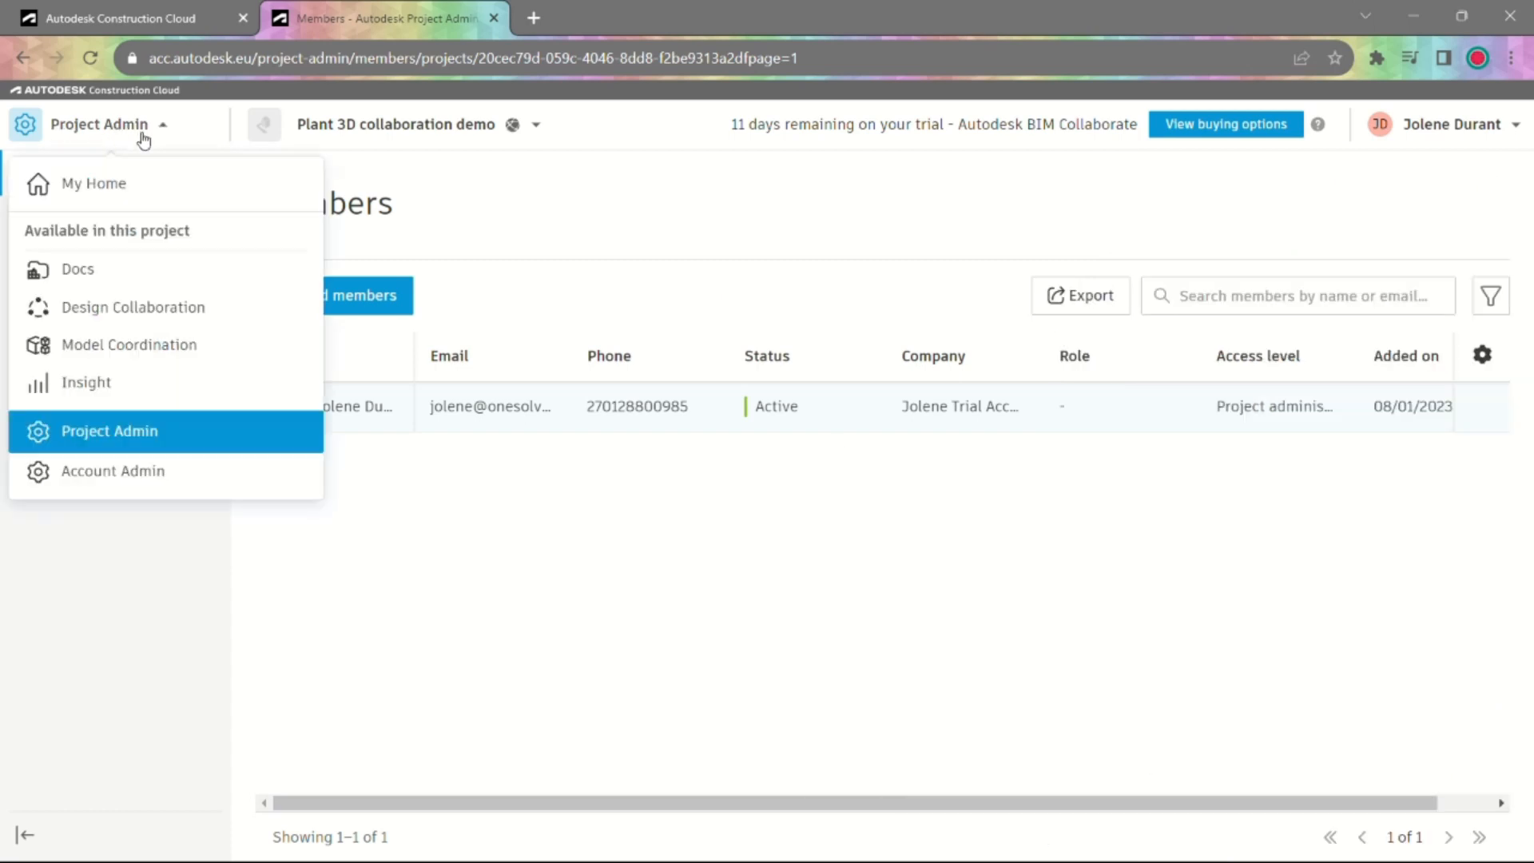
click(138, 273)
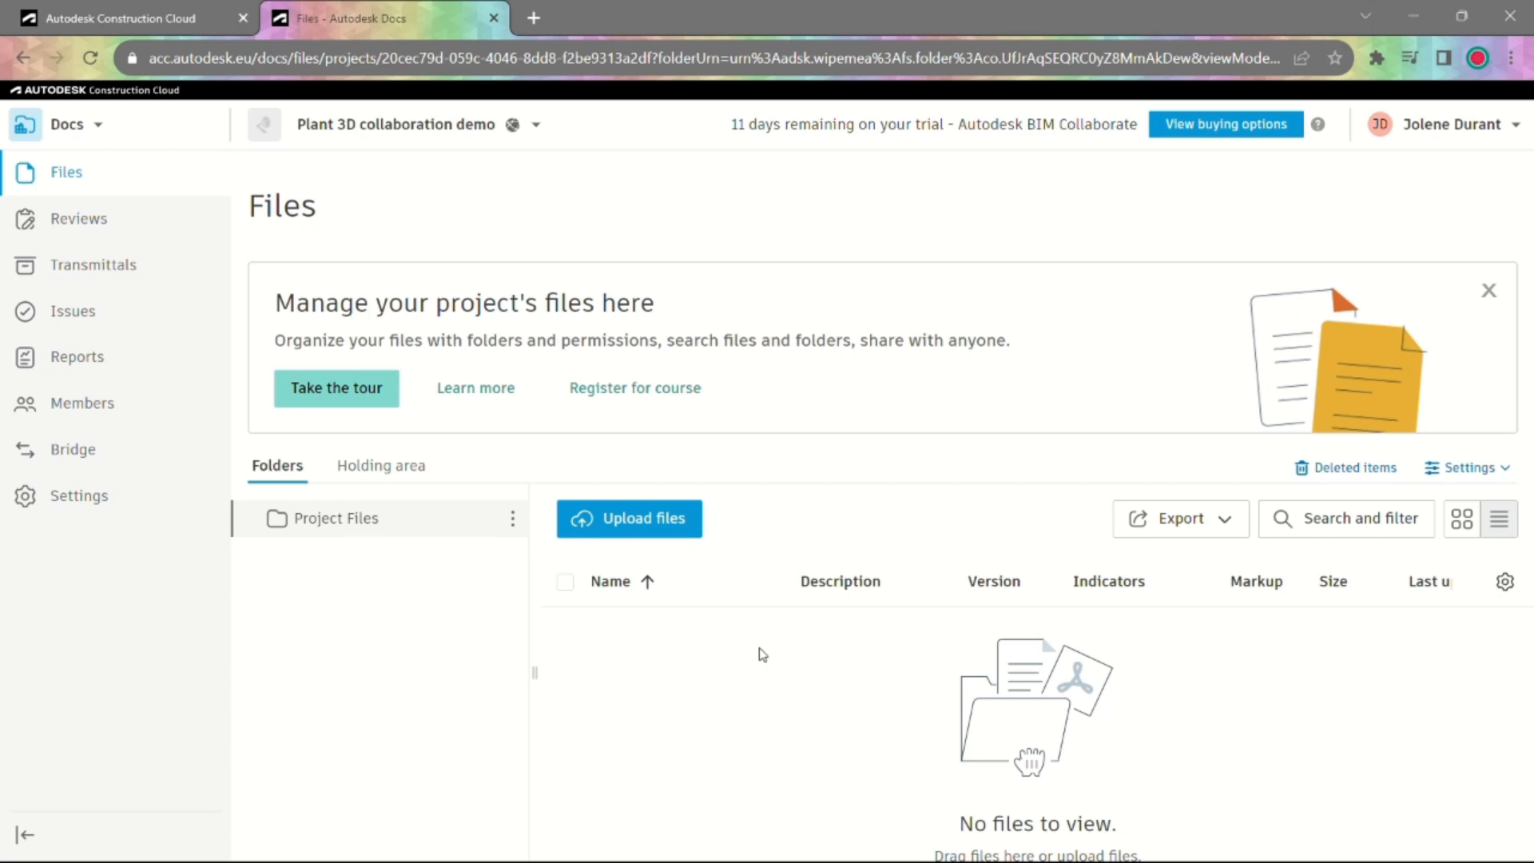
click(700, 35)
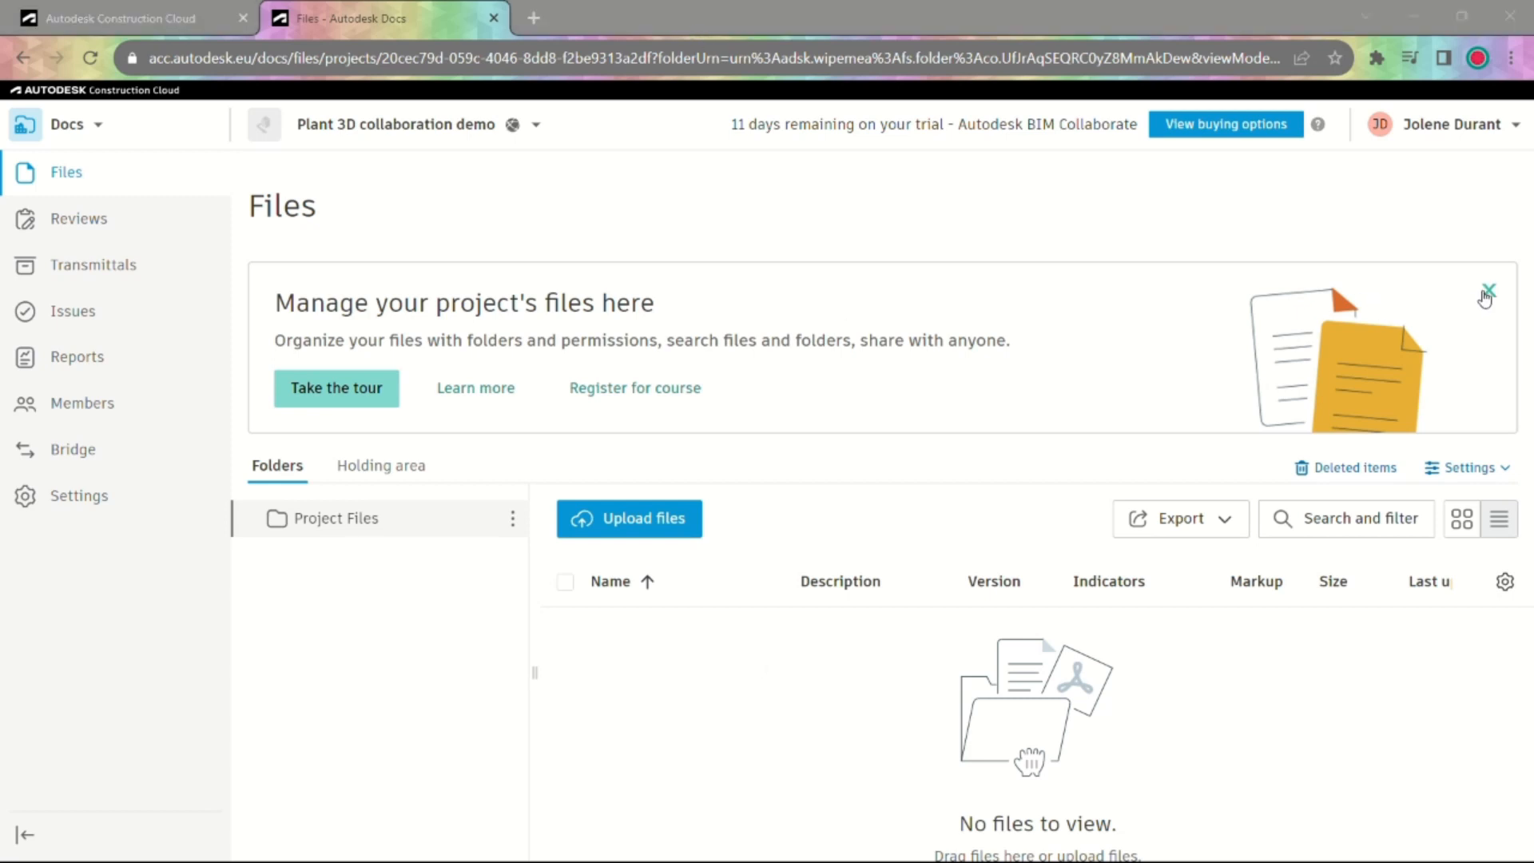
click(1486, 296)
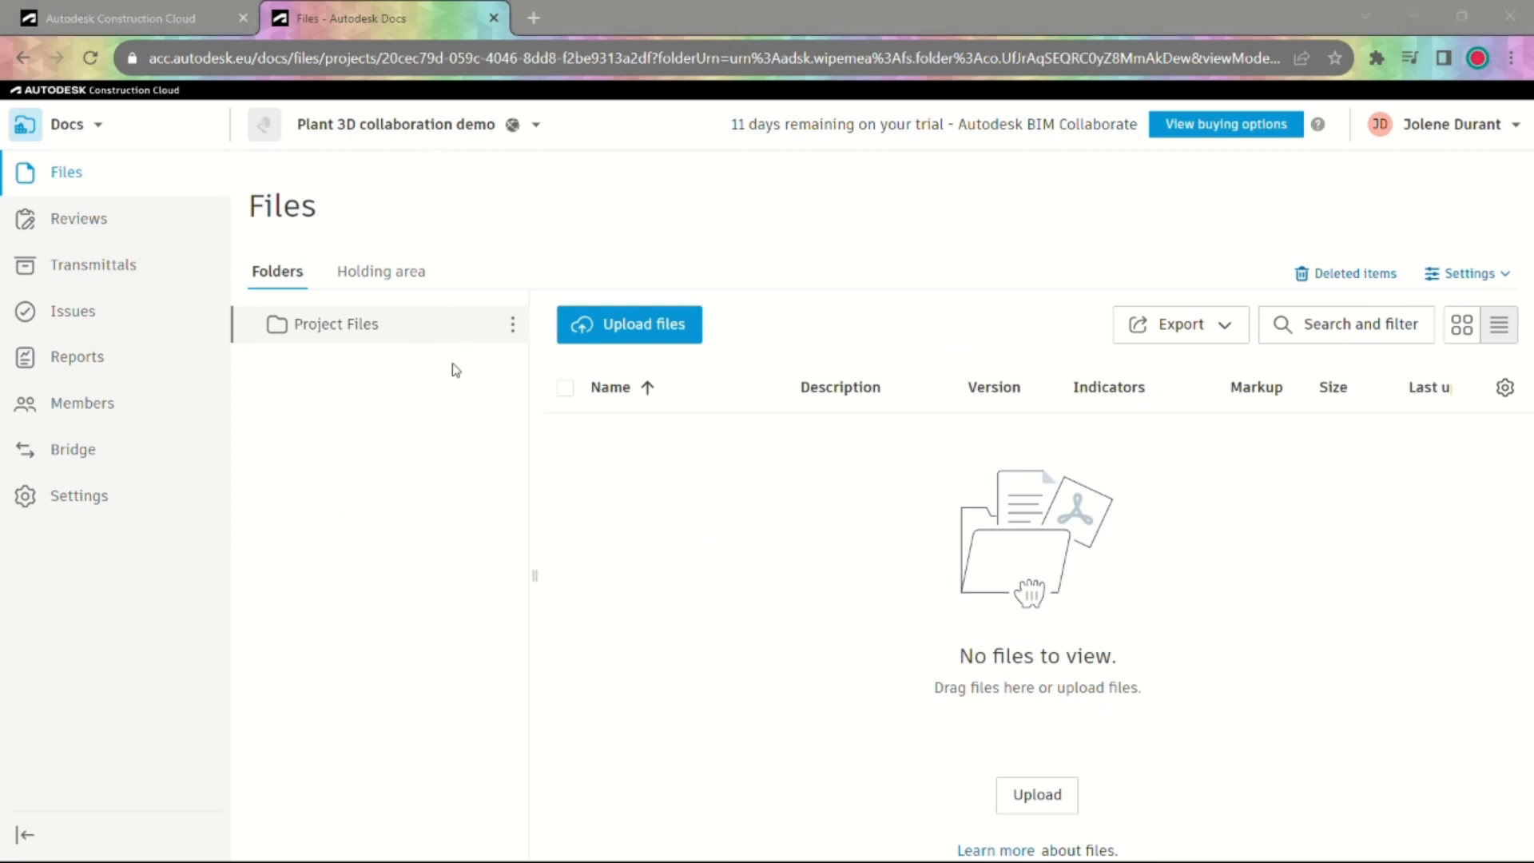
Step: Add a subfolder under Project Files and name it Architecture
click(512, 325)
click(494, 358)
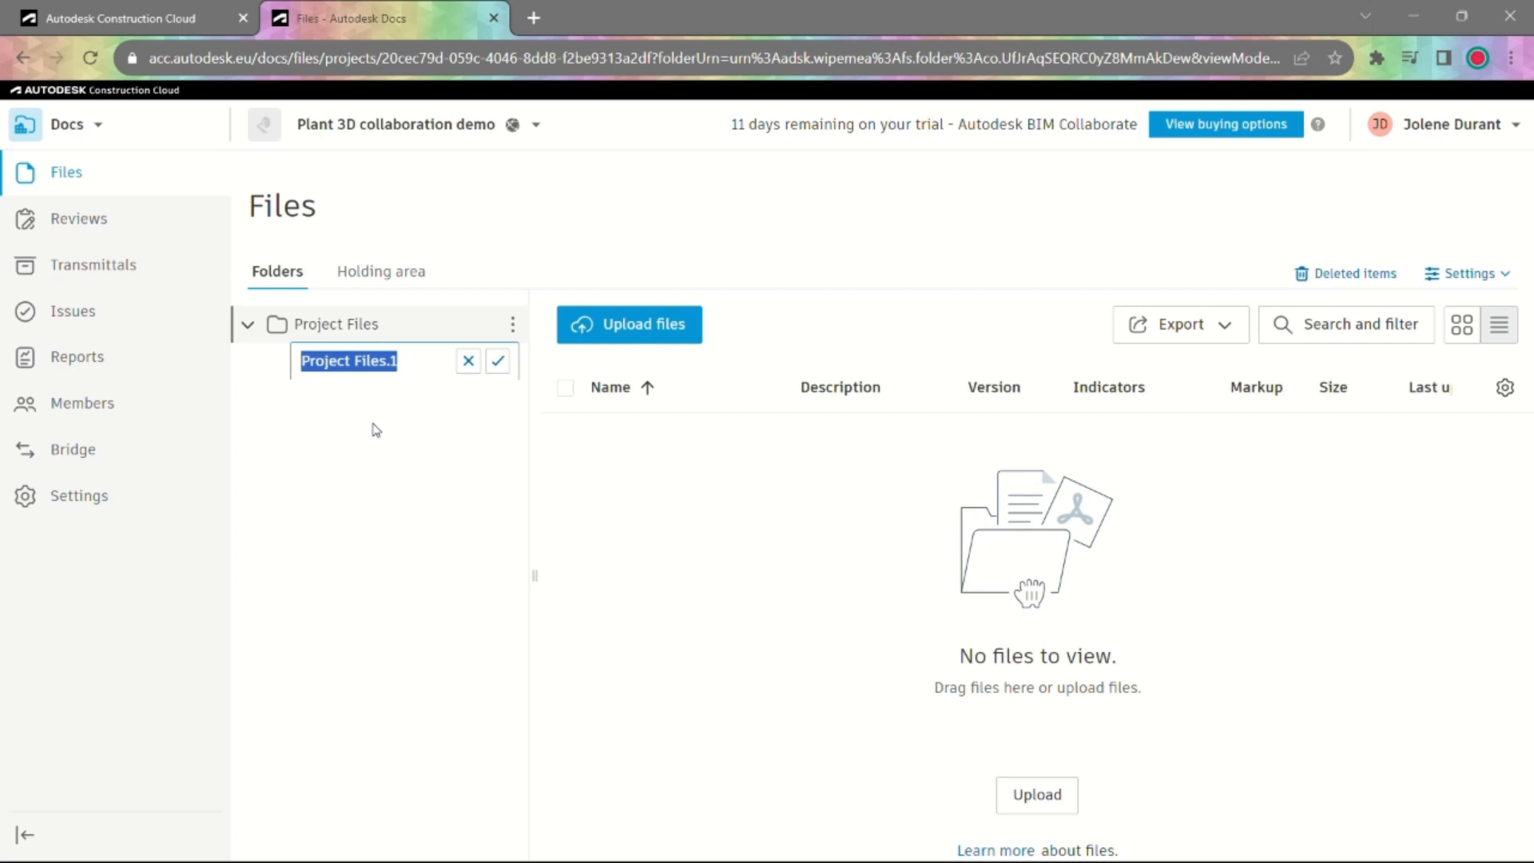
click(689, 39)
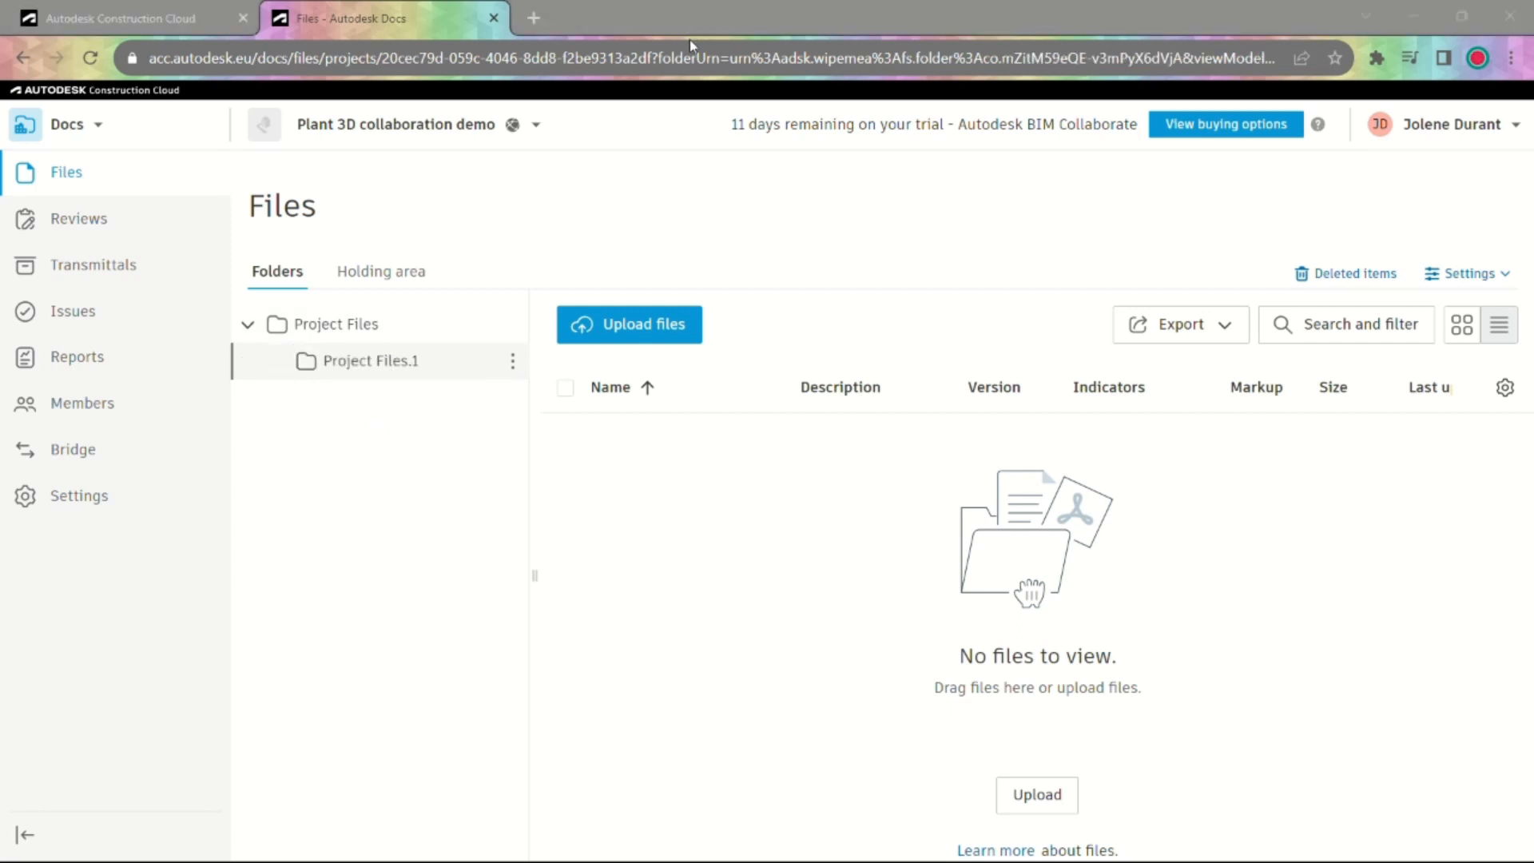
click(512, 361)
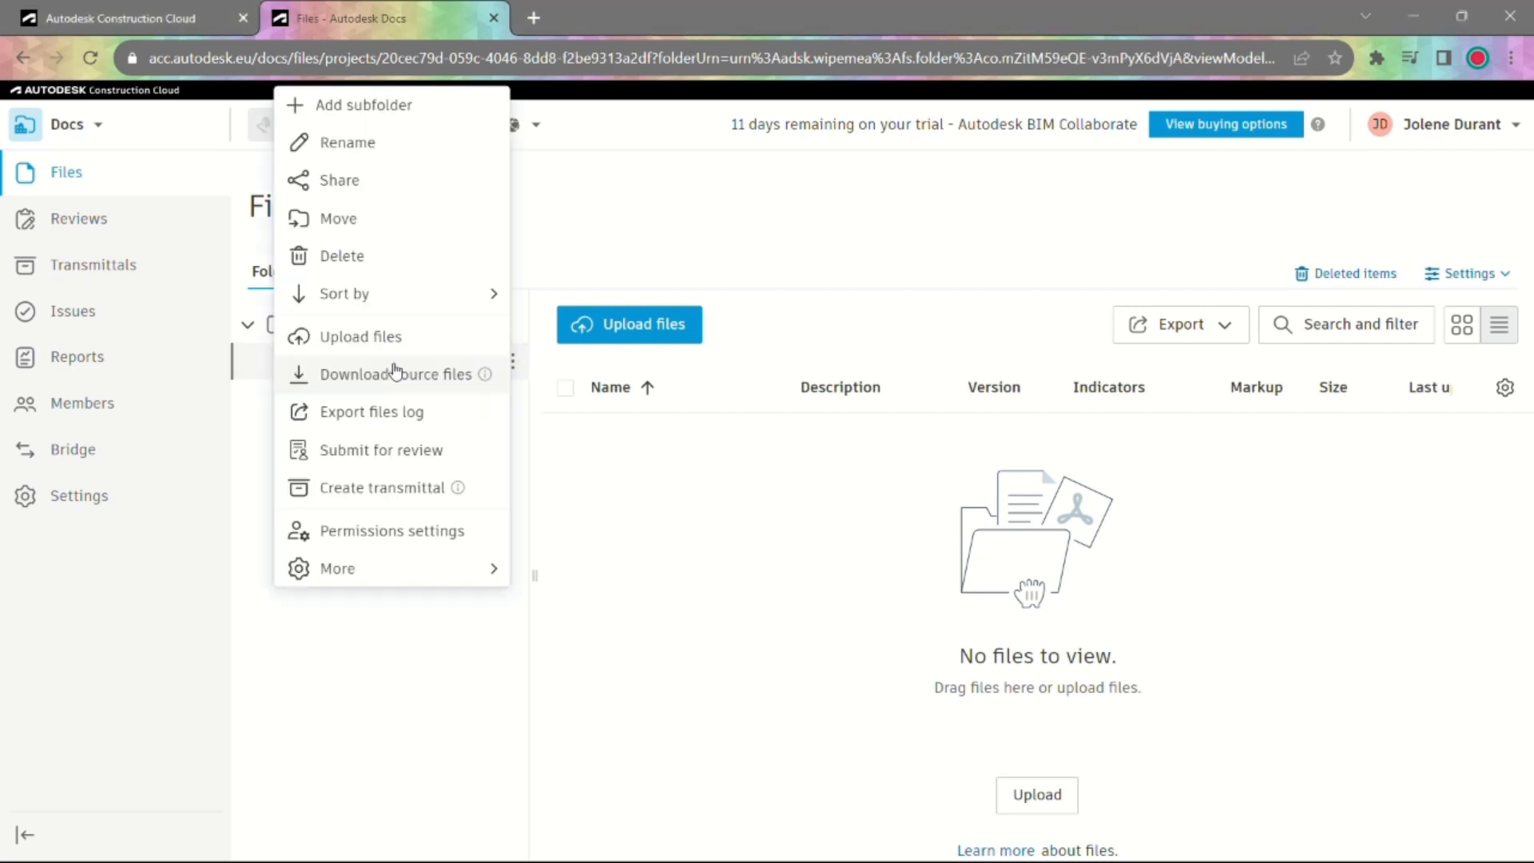
click(352, 144)
text(A)
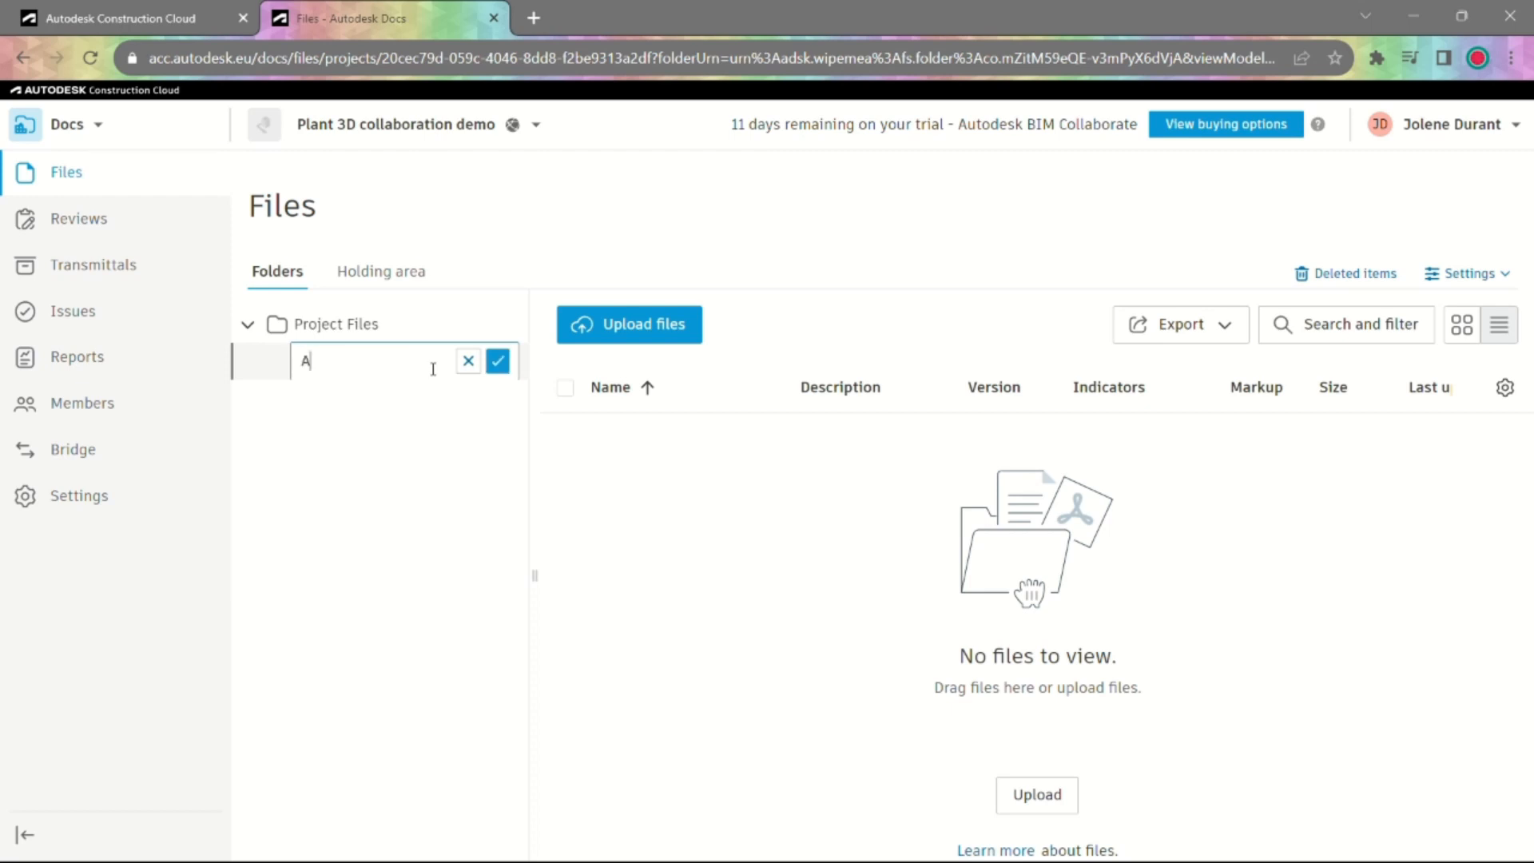
text(rchitecture)
click(496, 360)
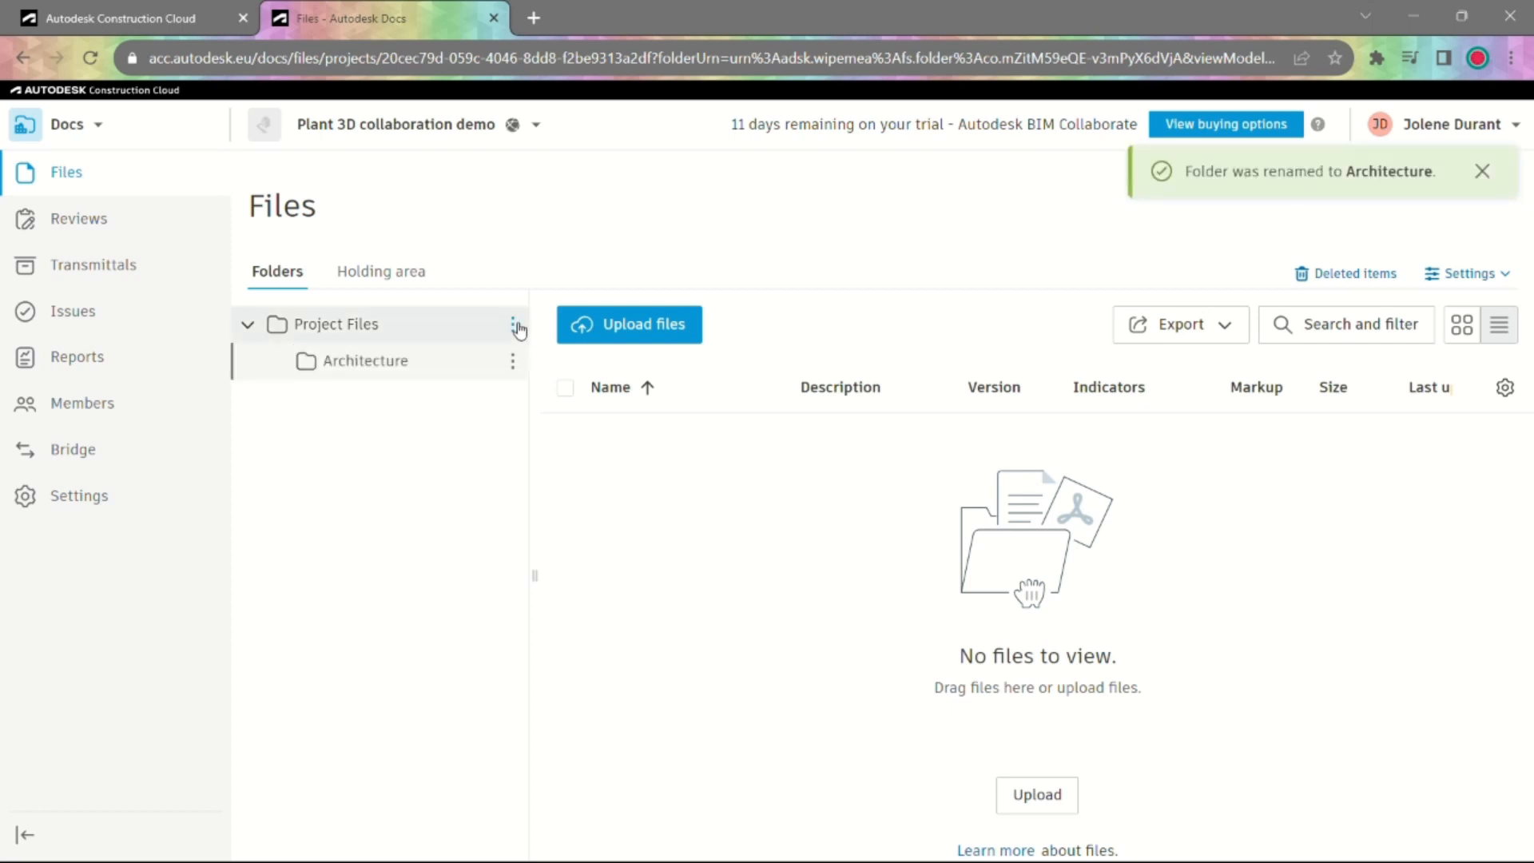
Step: Add a second subfolder named Mechanical under Project Files
click(513, 323)
click(460, 357)
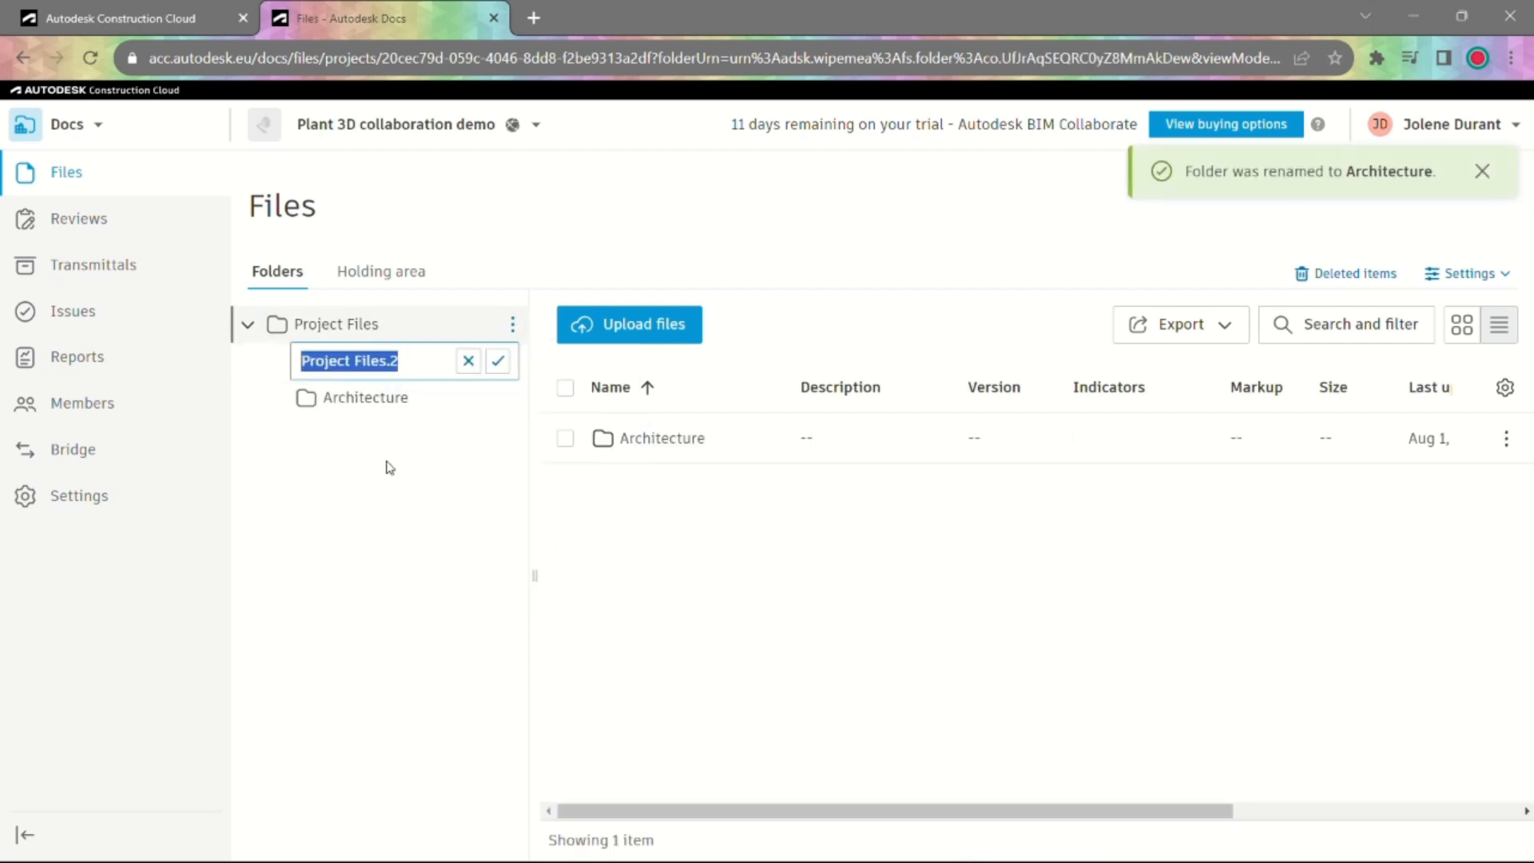
text(Mechanical)
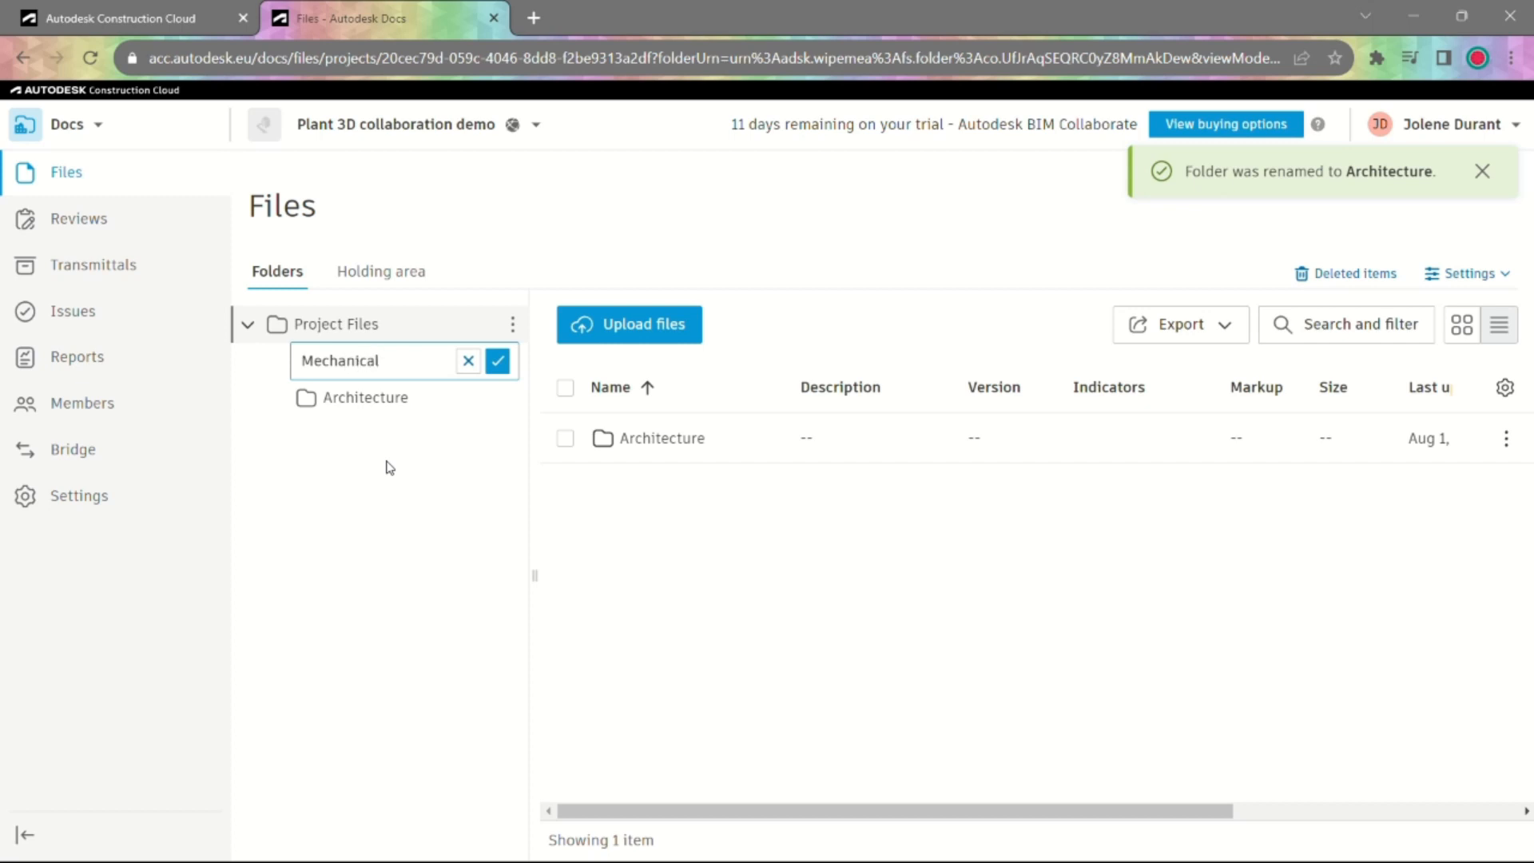
click(497, 360)
Step: Add a third subfolder under Project Files and name it Structure
click(513, 325)
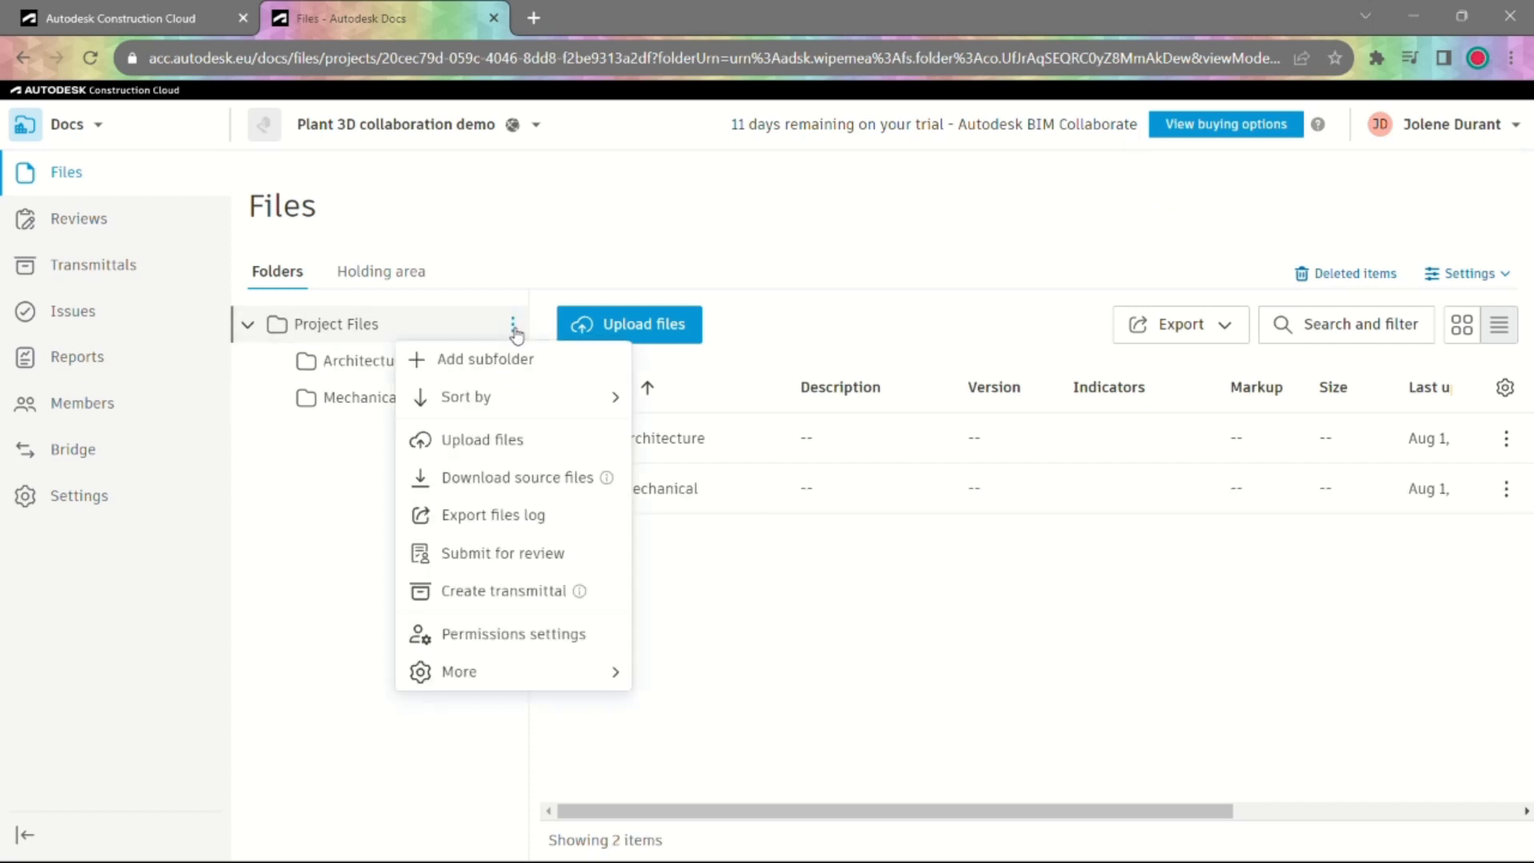
mouse_move(516, 407)
click(508, 360)
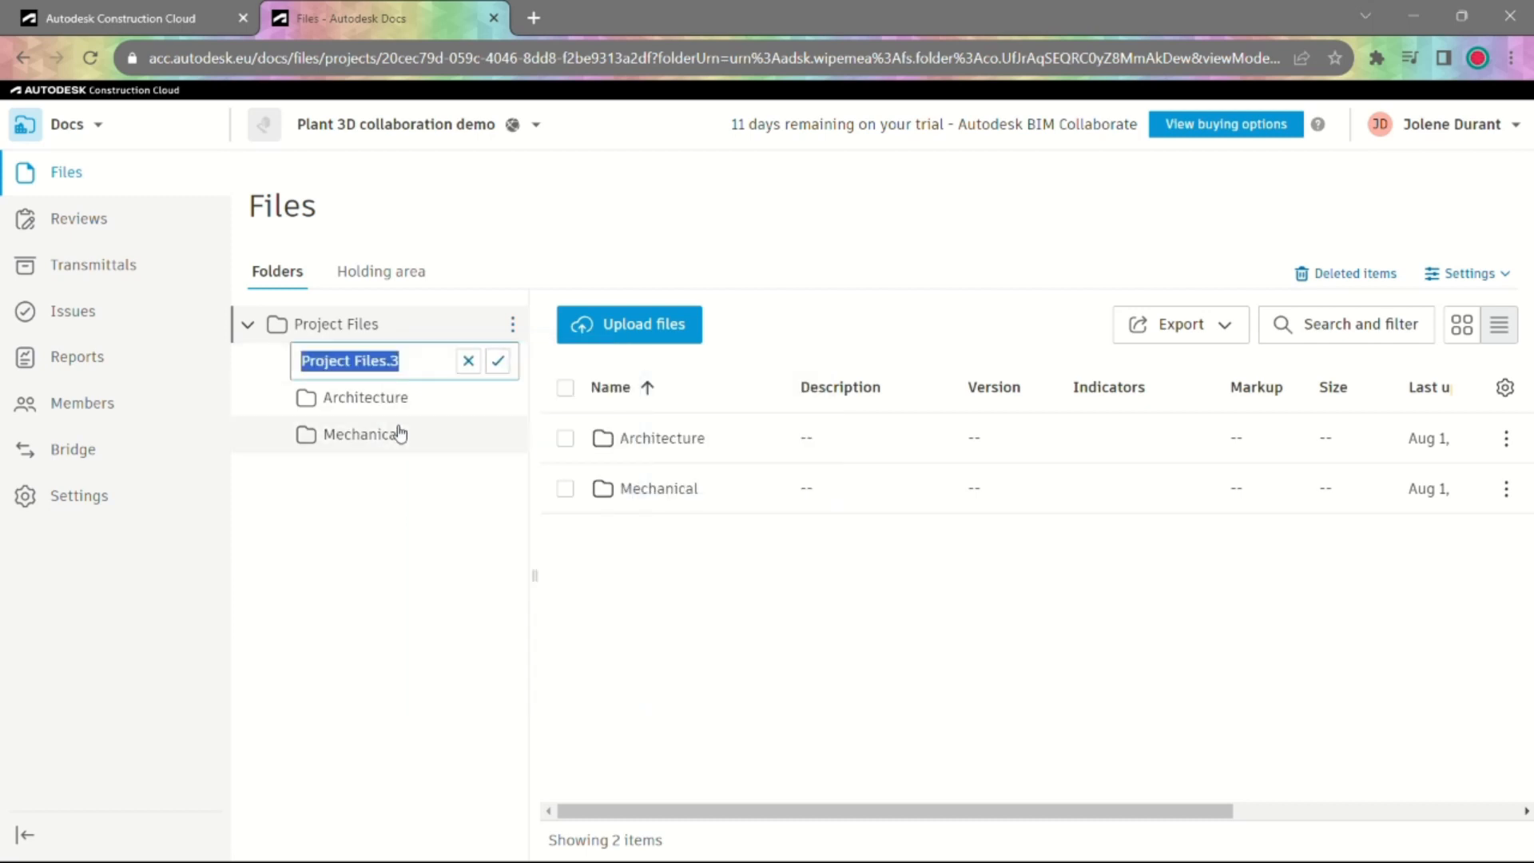
text(Struct)
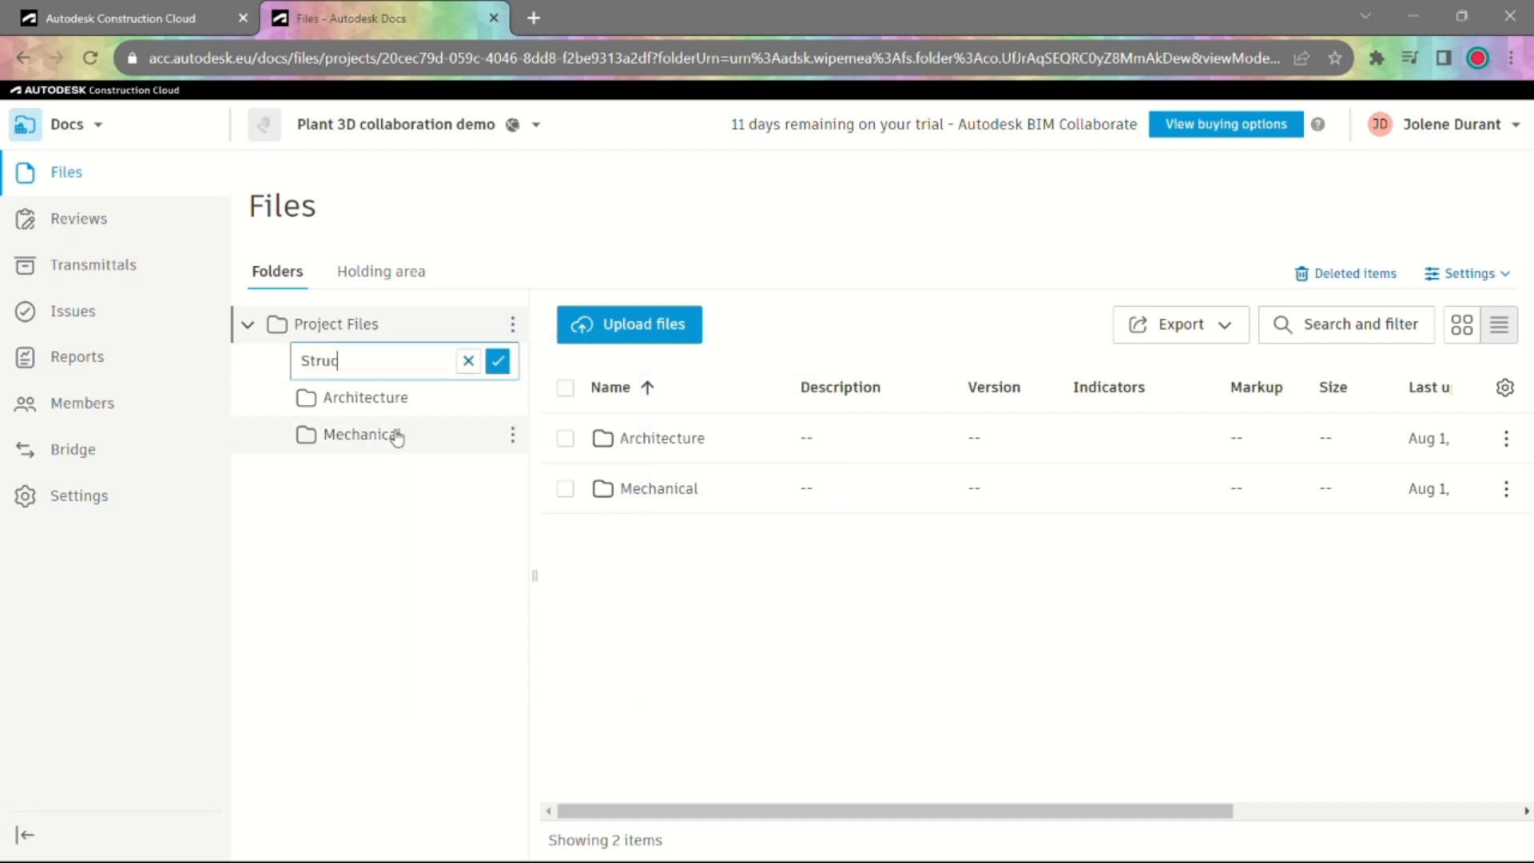
text(ure)
click(497, 360)
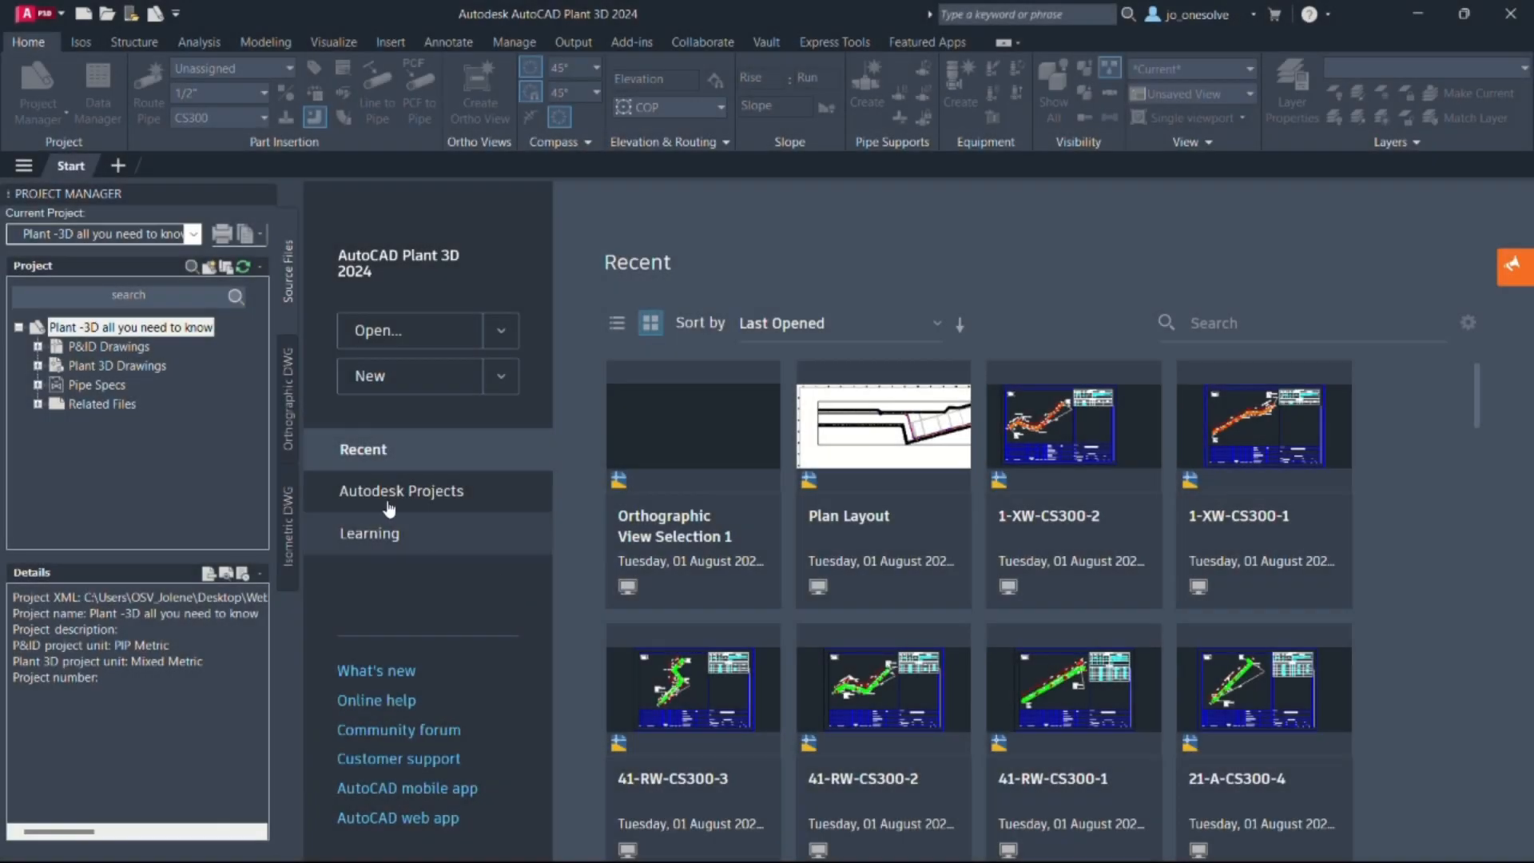
Step: In AutoCAD Plant 3D, open Project.xml from Desktop > Webinars > Plant 3D - with Collaborate Pro > Collaboration for P3D demo
click(193, 234)
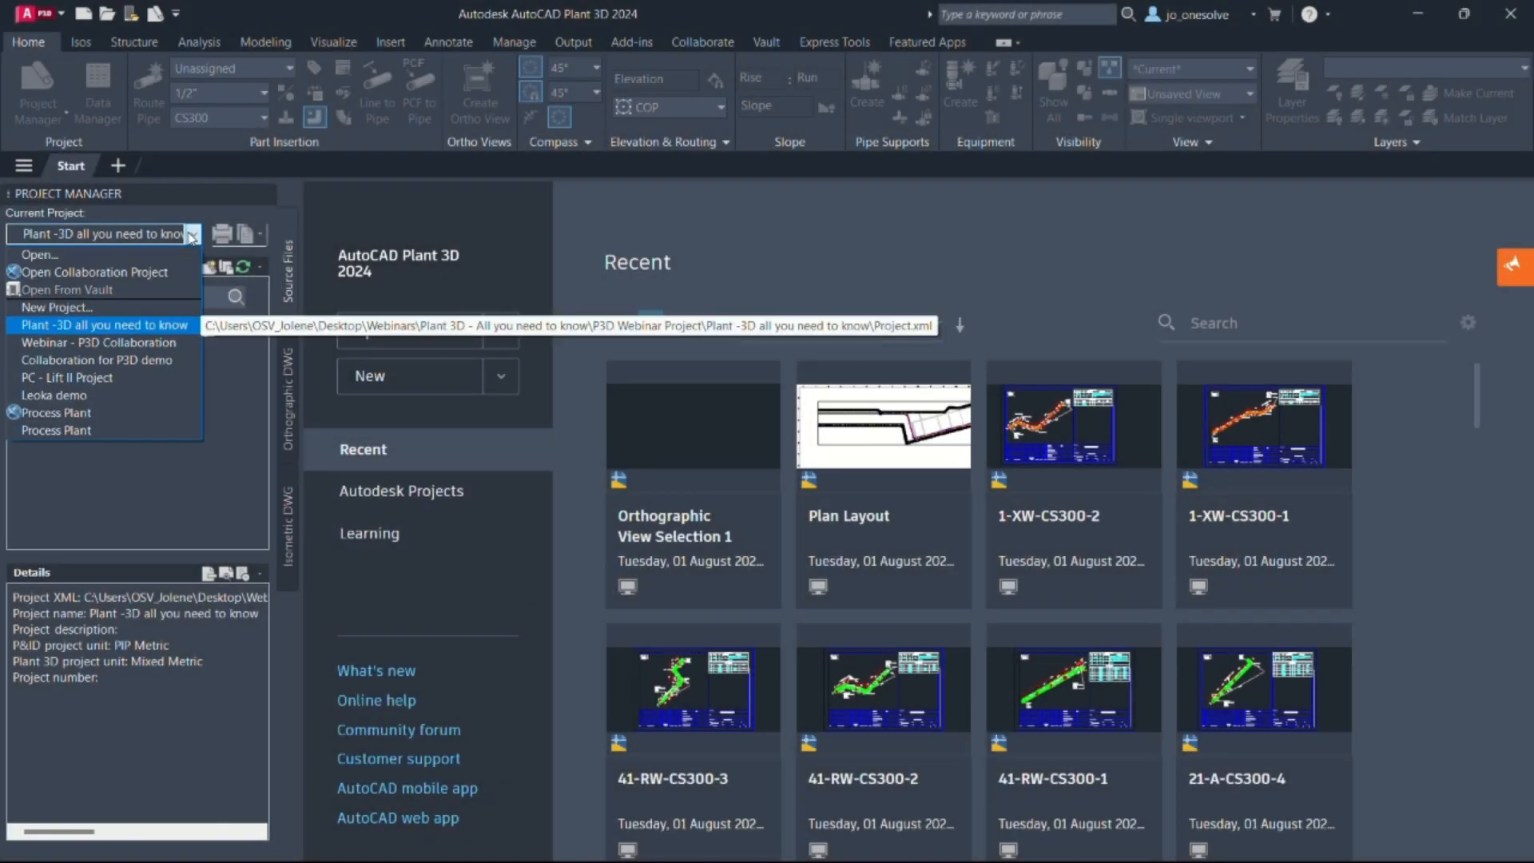
click(38, 255)
click(524, 299)
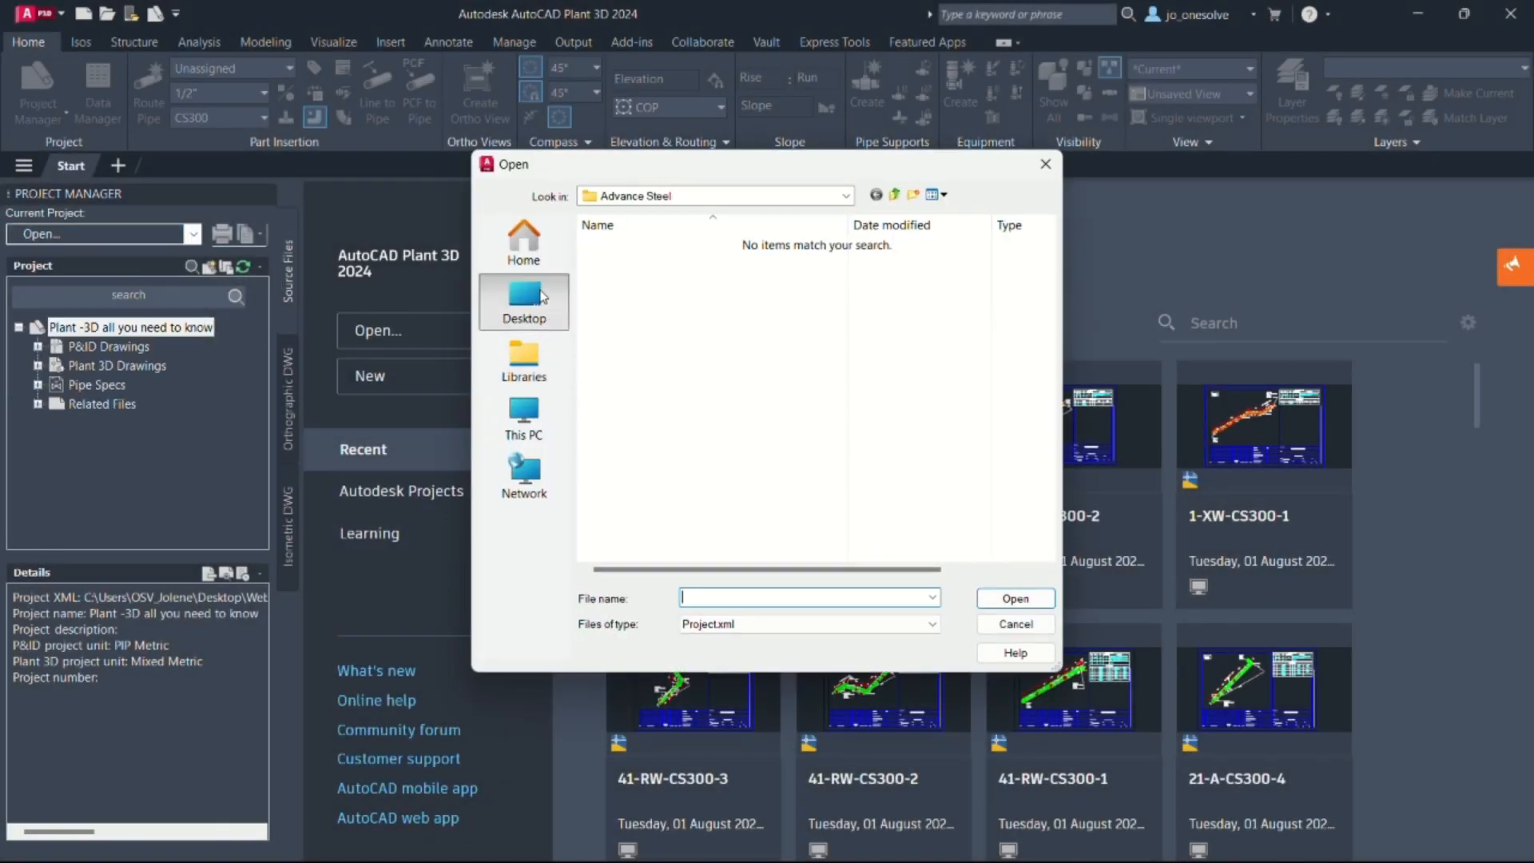
scroll(639, 380, down, 4)
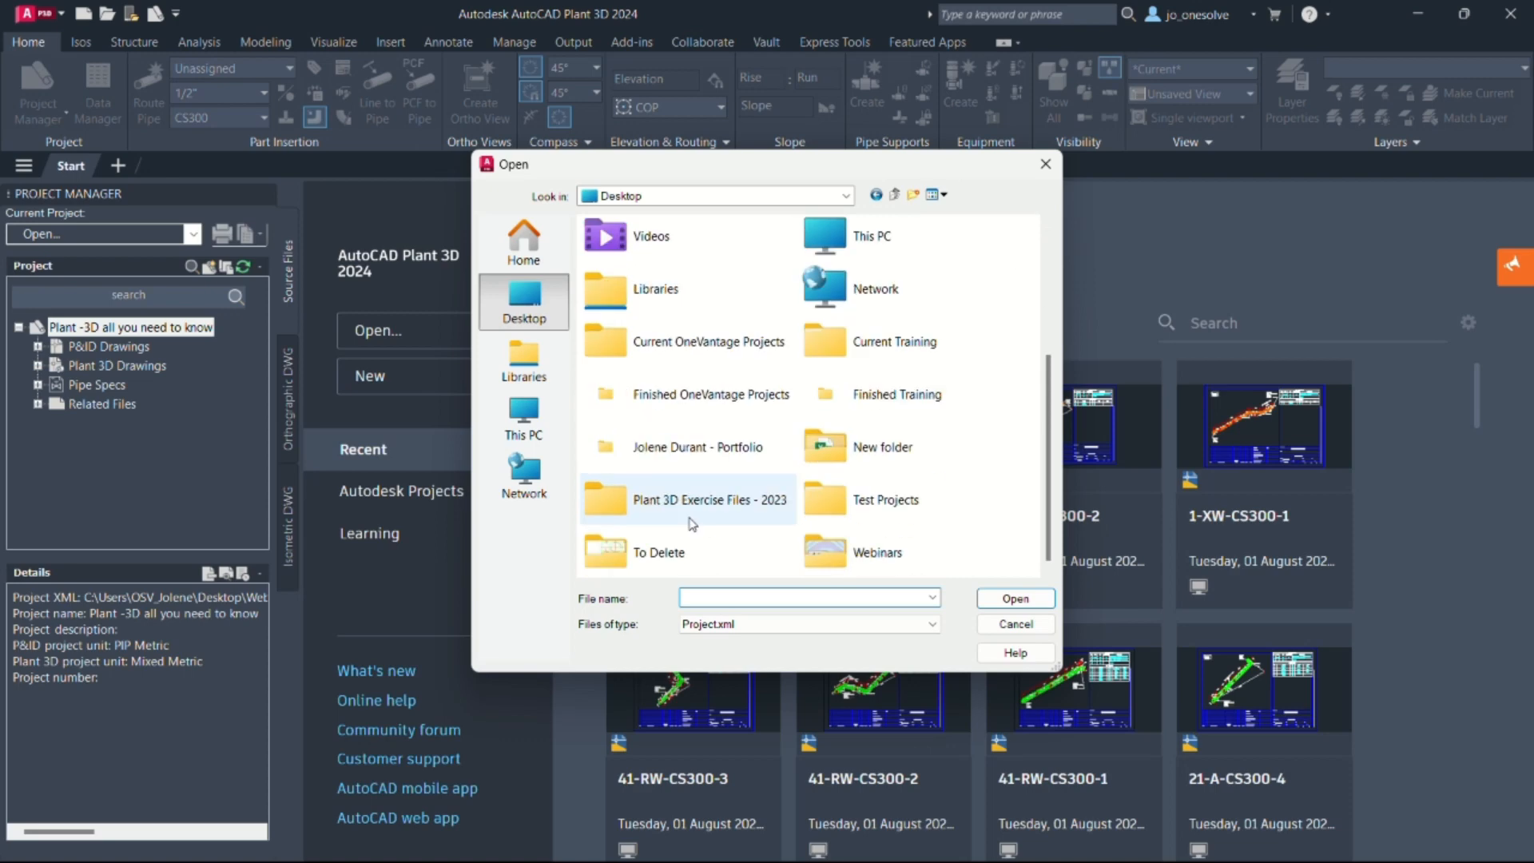
double_click(919, 555)
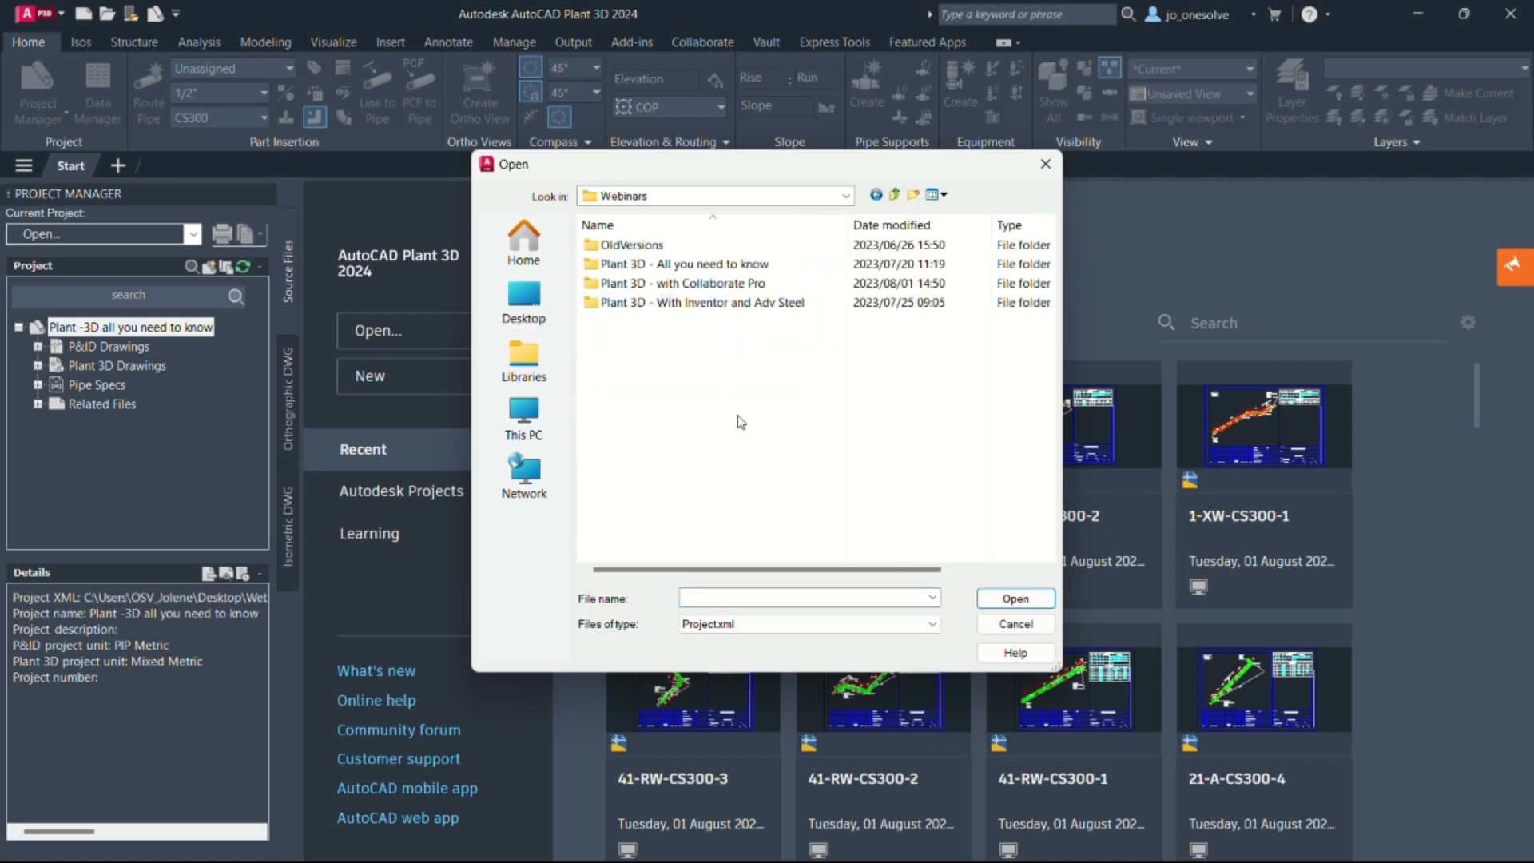
double_click(701, 284)
double_click(692, 247)
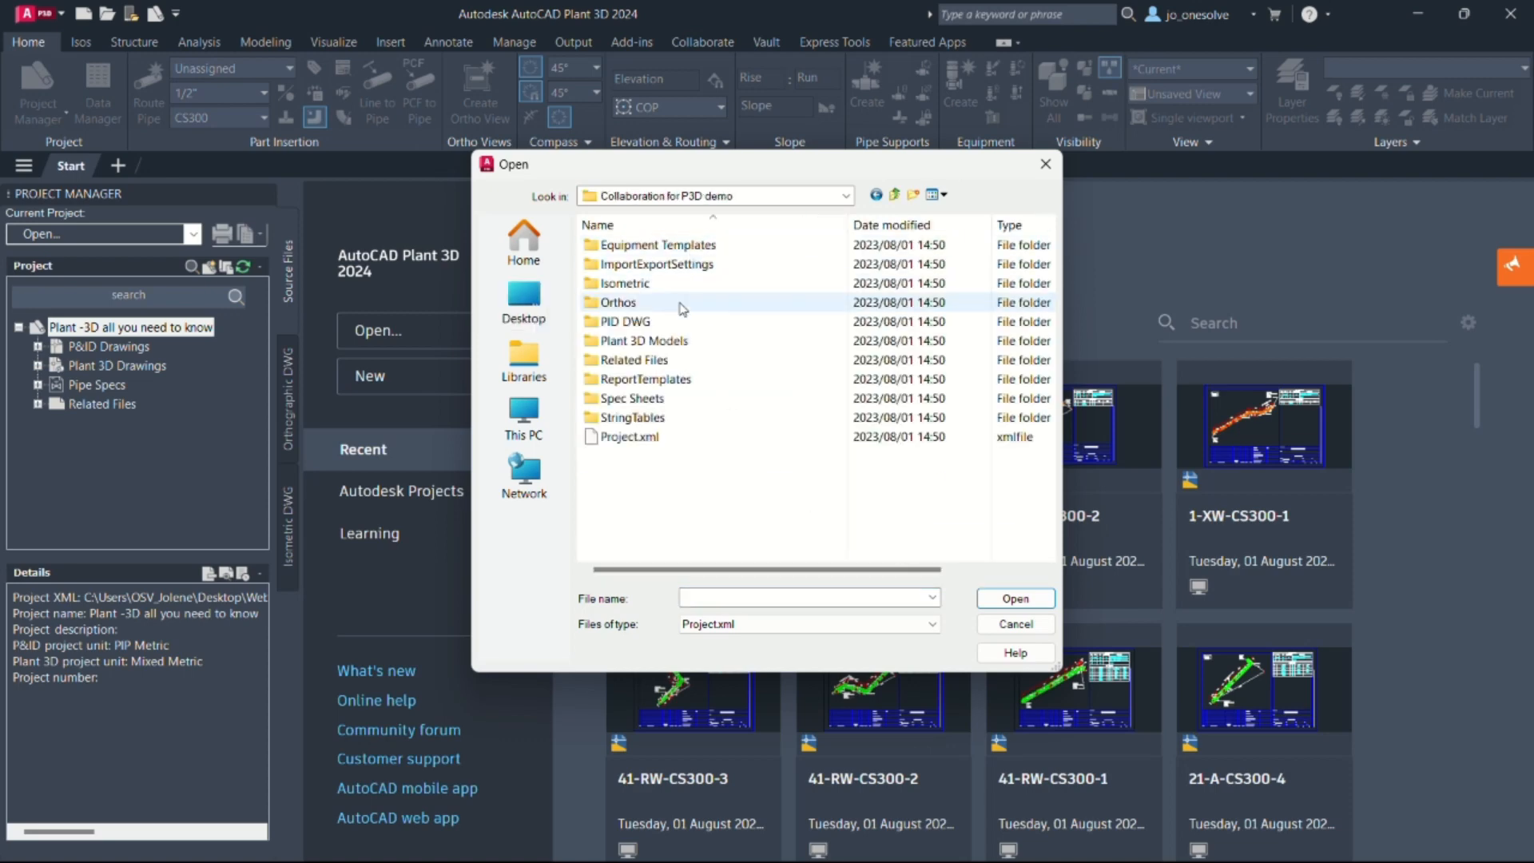
click(631, 437)
click(1016, 599)
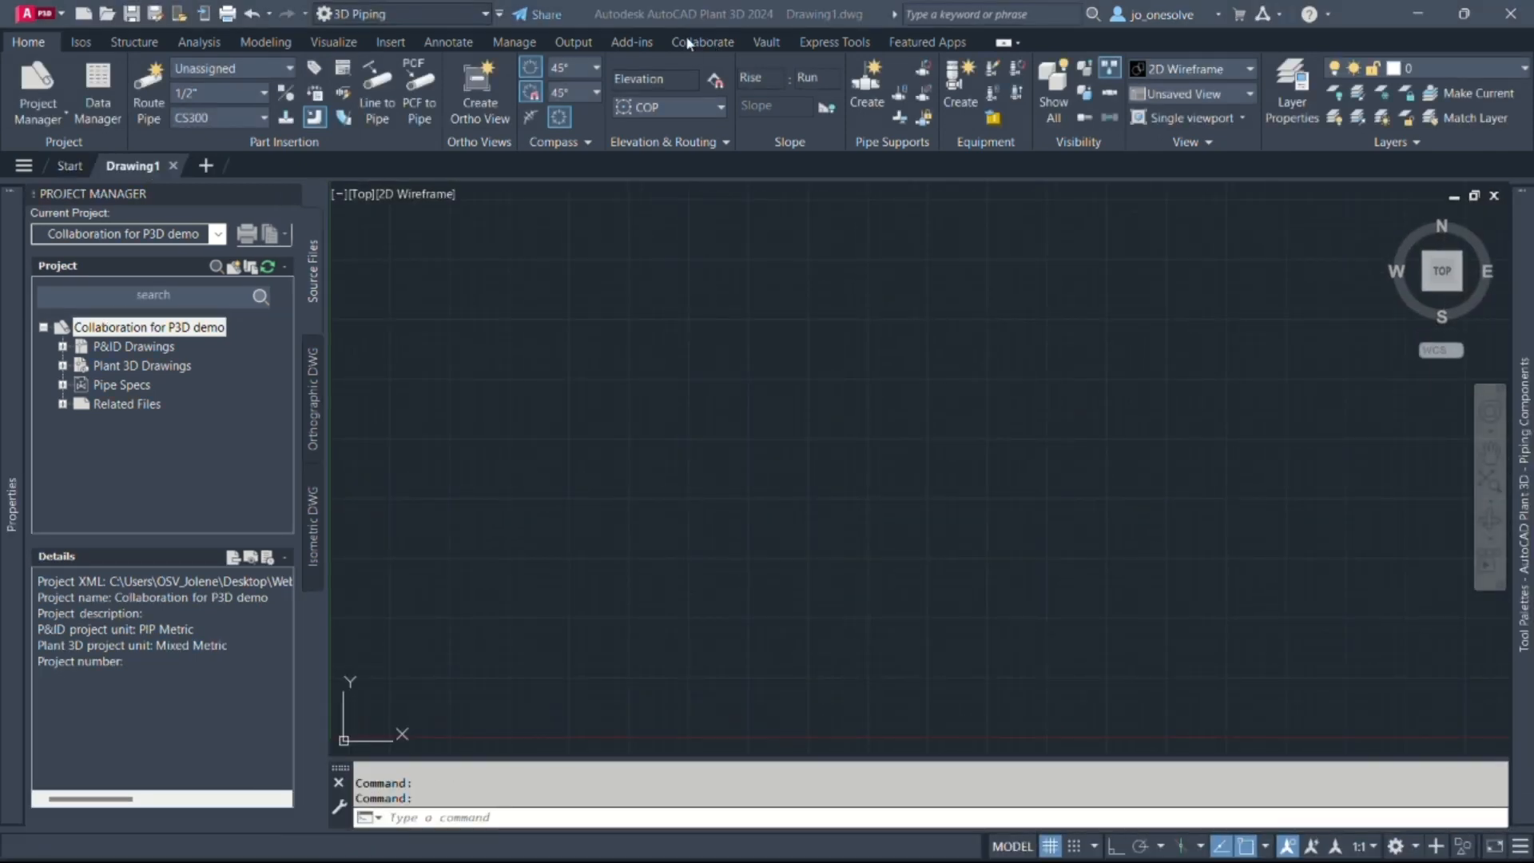
Step: Start sharing the Collaboration for P3D demo project with the cloud through Share Project
scroll(683, 42, down, 2)
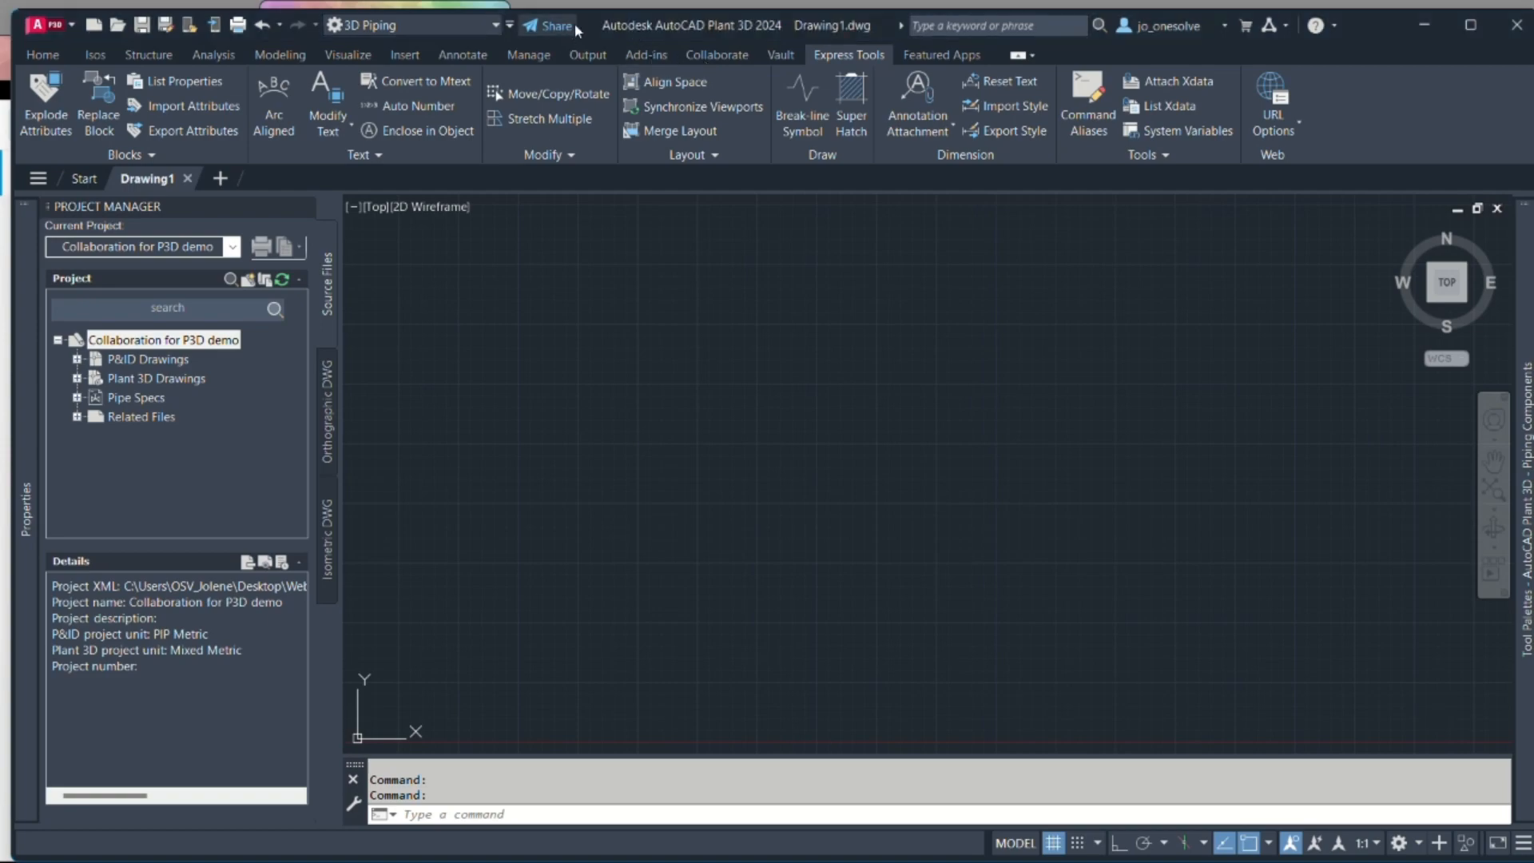
drag(574, 22, 544, 110)
click(680, 144)
drag(637, 120, 813, 4)
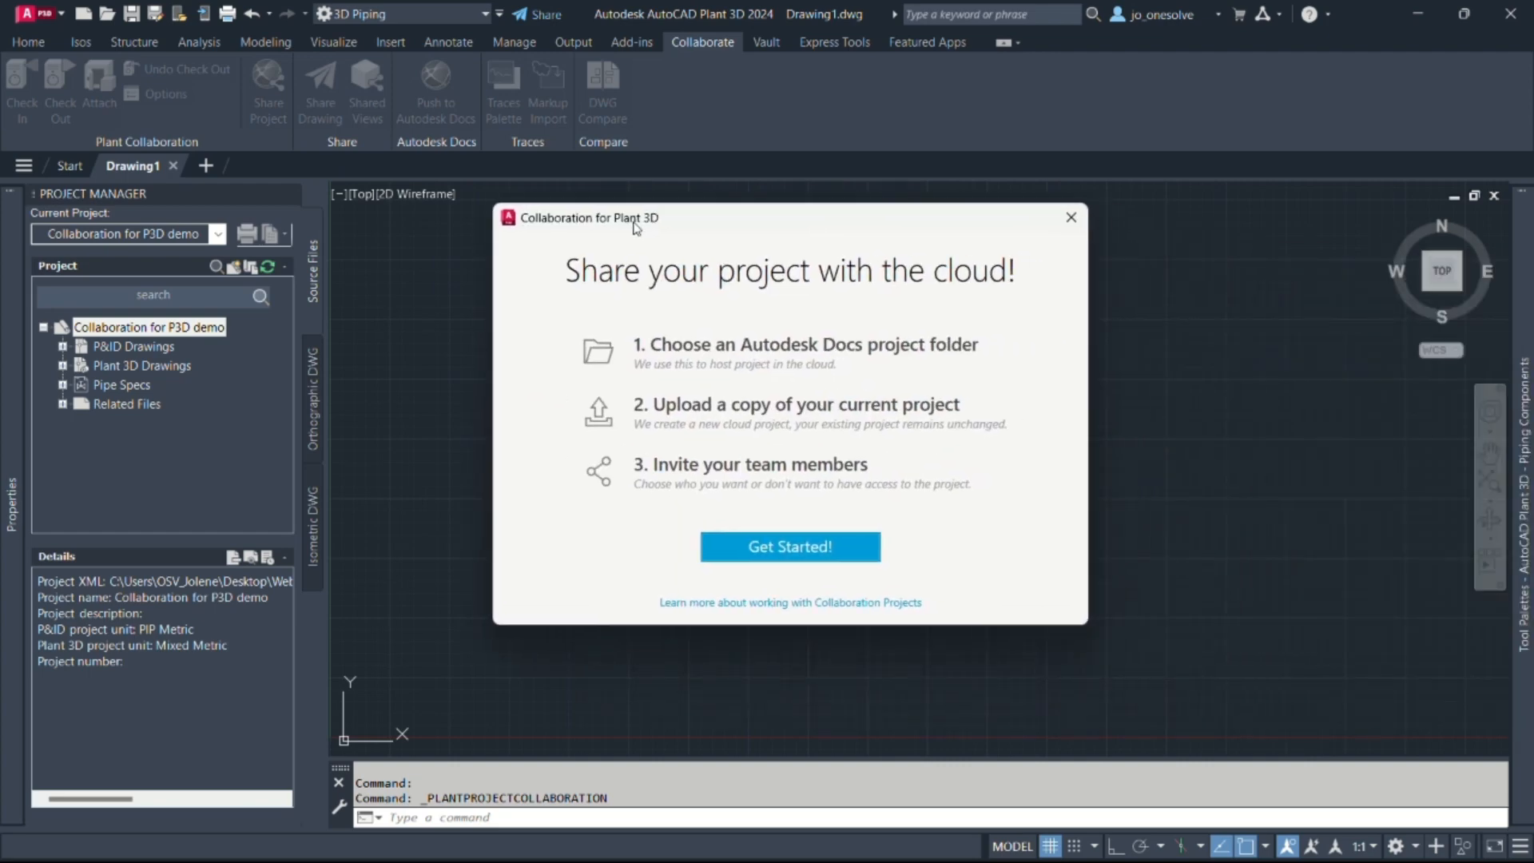
click(733, 545)
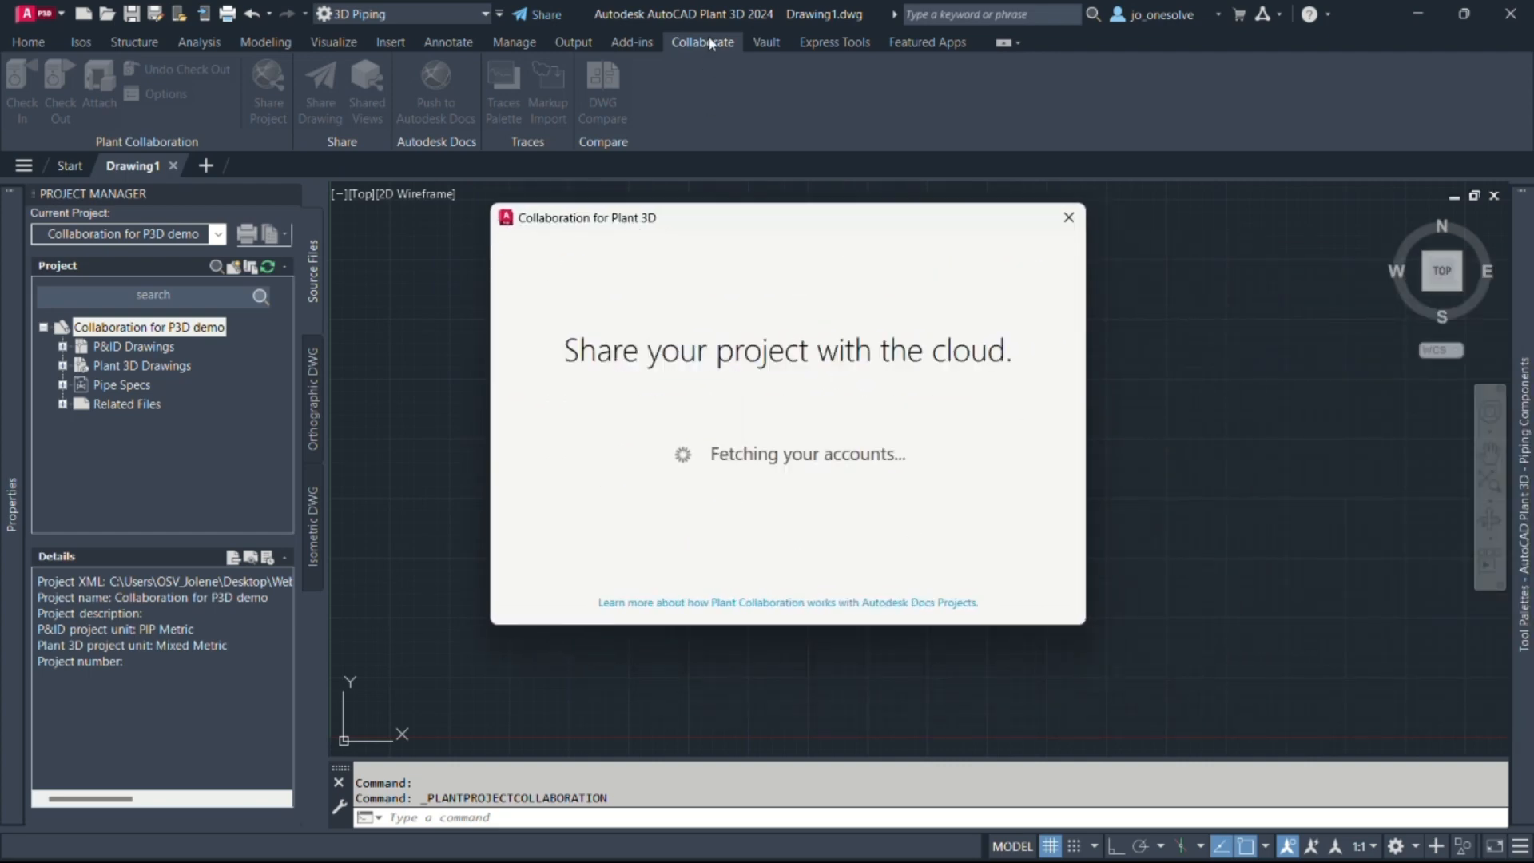
Step: Choose the account holding the Plant 3D collaboration demo project, upload the current project to it, and close the sharing dialog
click(738, 296)
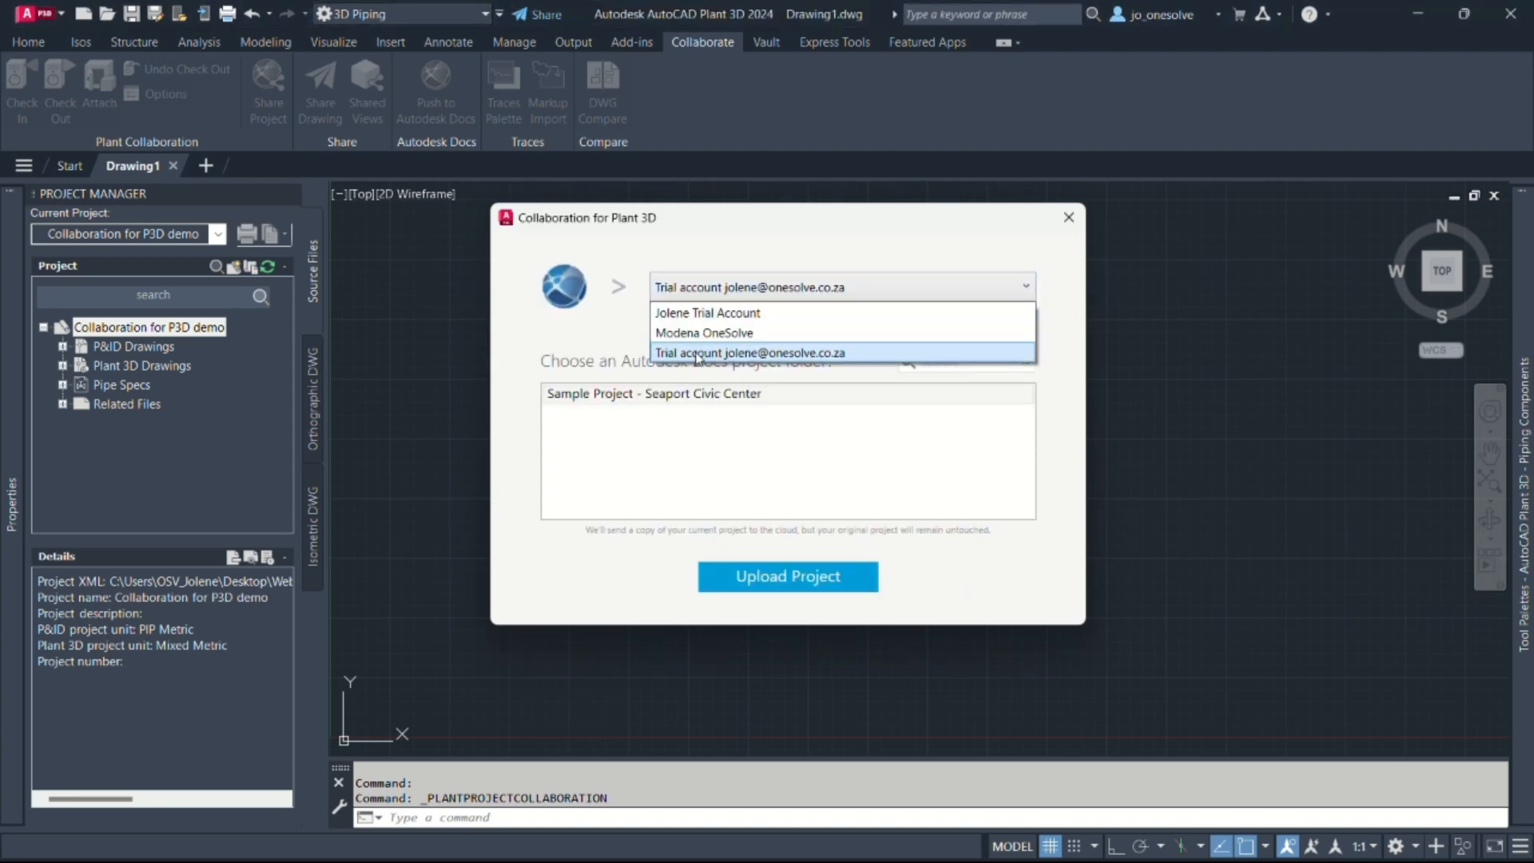
click(719, 313)
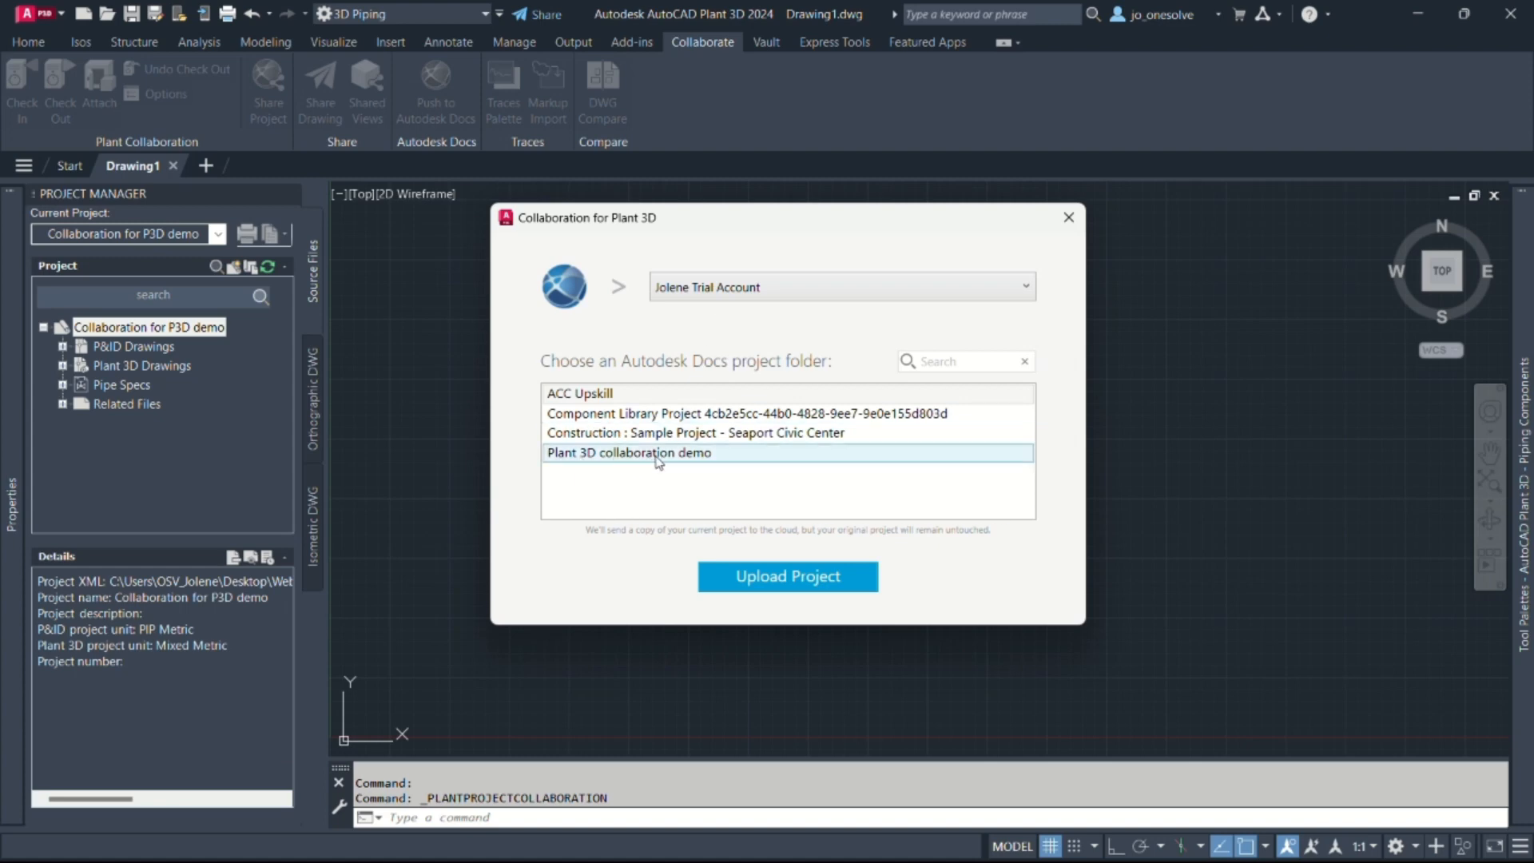
click(698, 462)
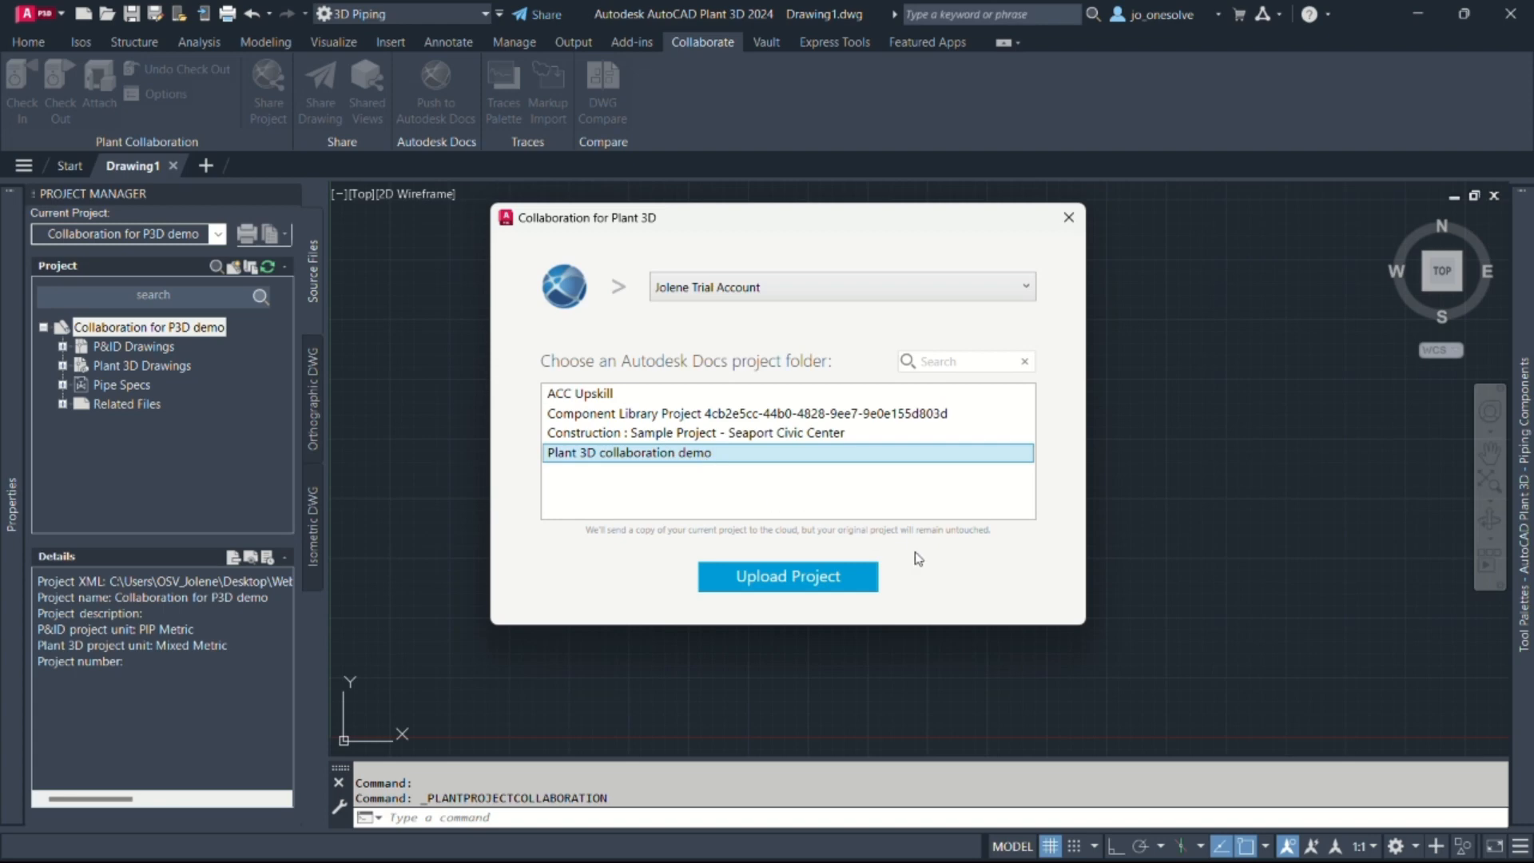
click(763, 586)
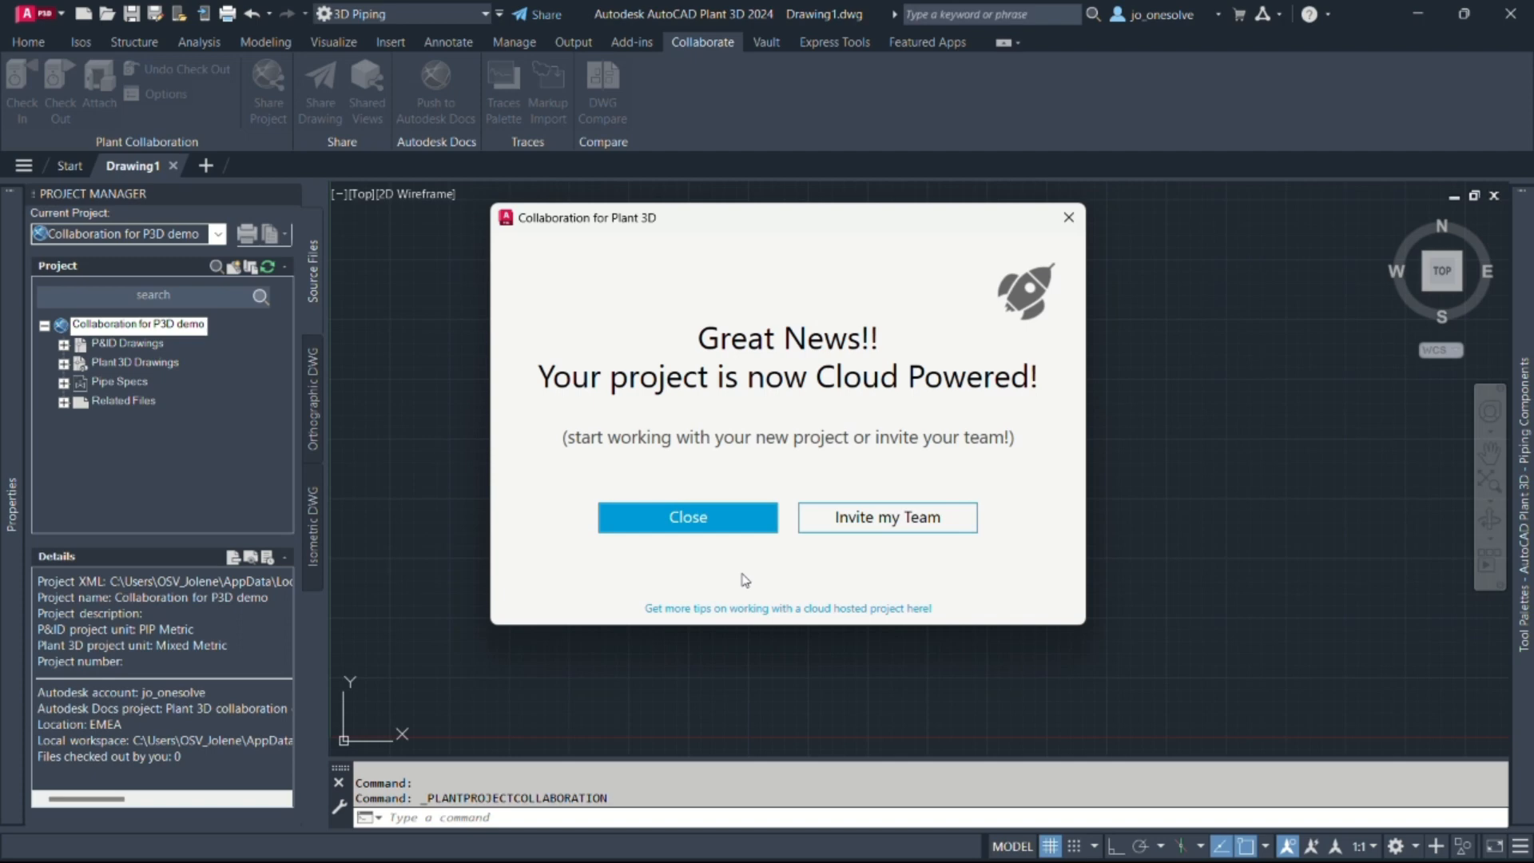
click(688, 518)
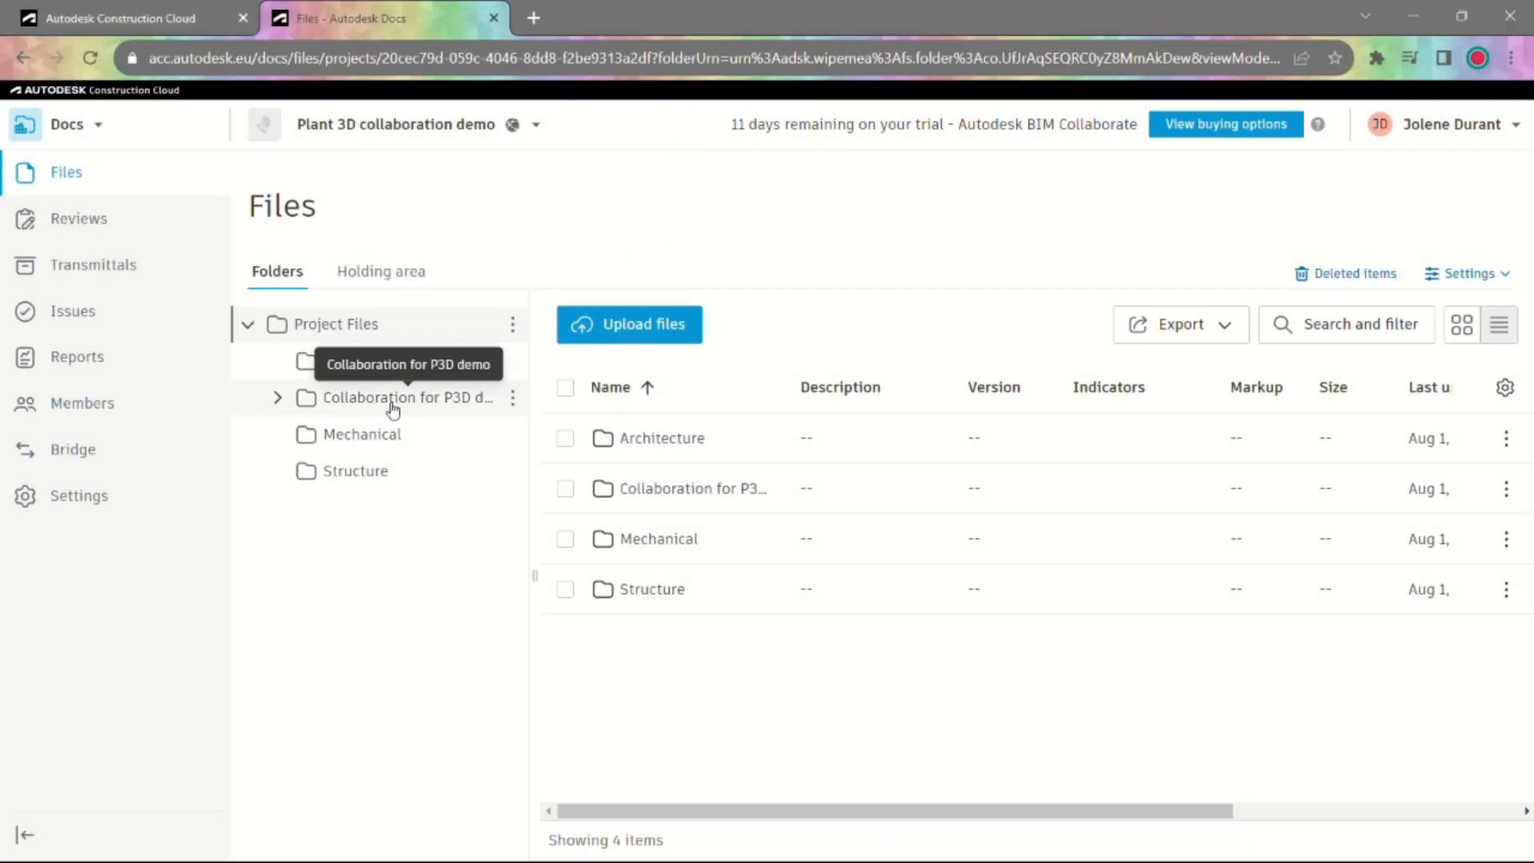
Step: Switch to Autodesk Docs and compare the uploaded Collaboration for P3D demo subfolders with the local project folder in File Explorer
click(277, 398)
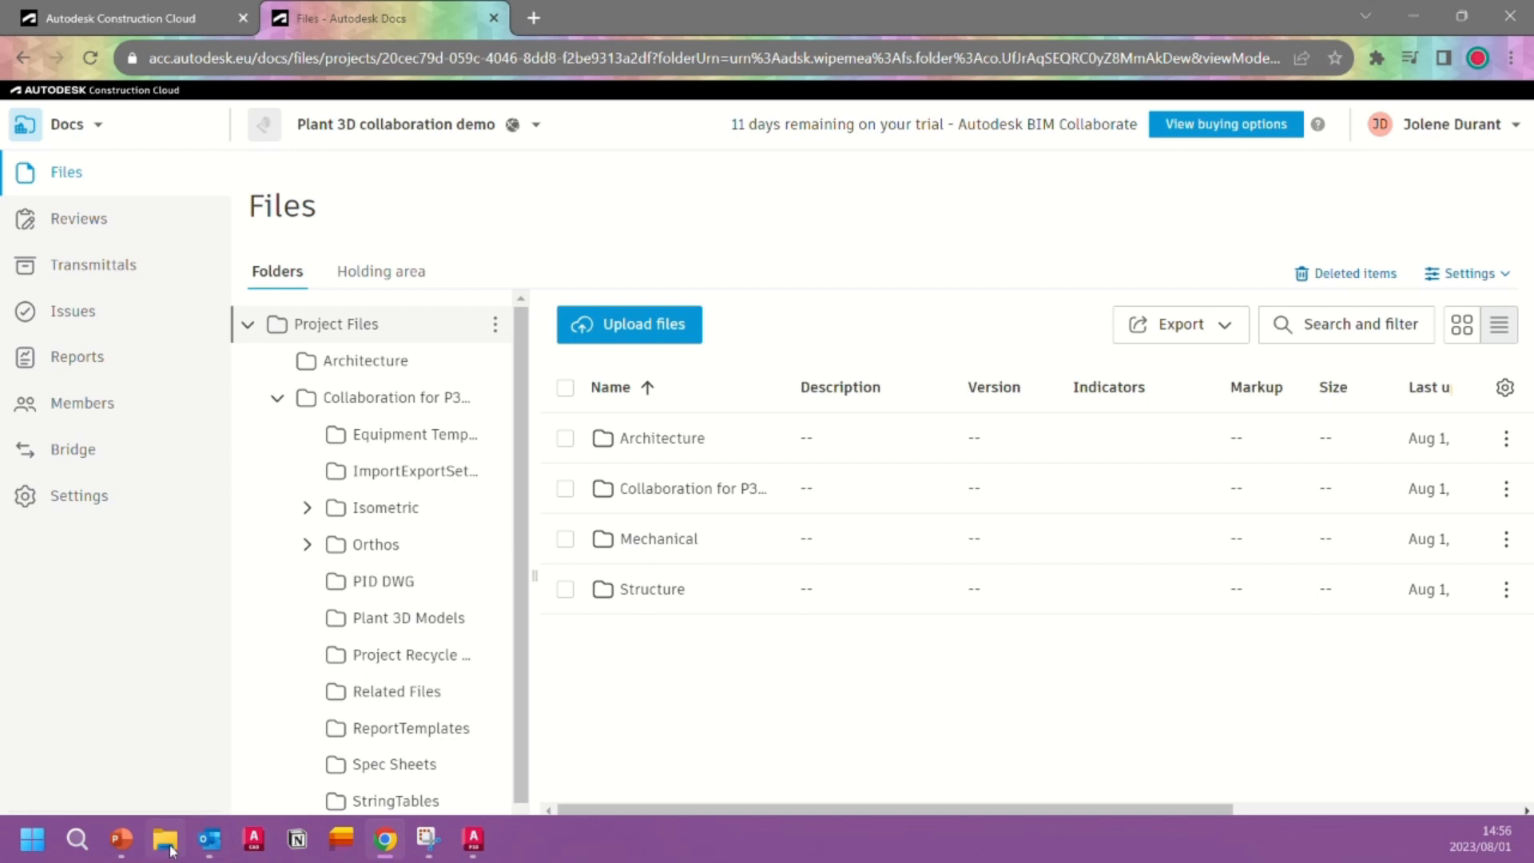
click(168, 845)
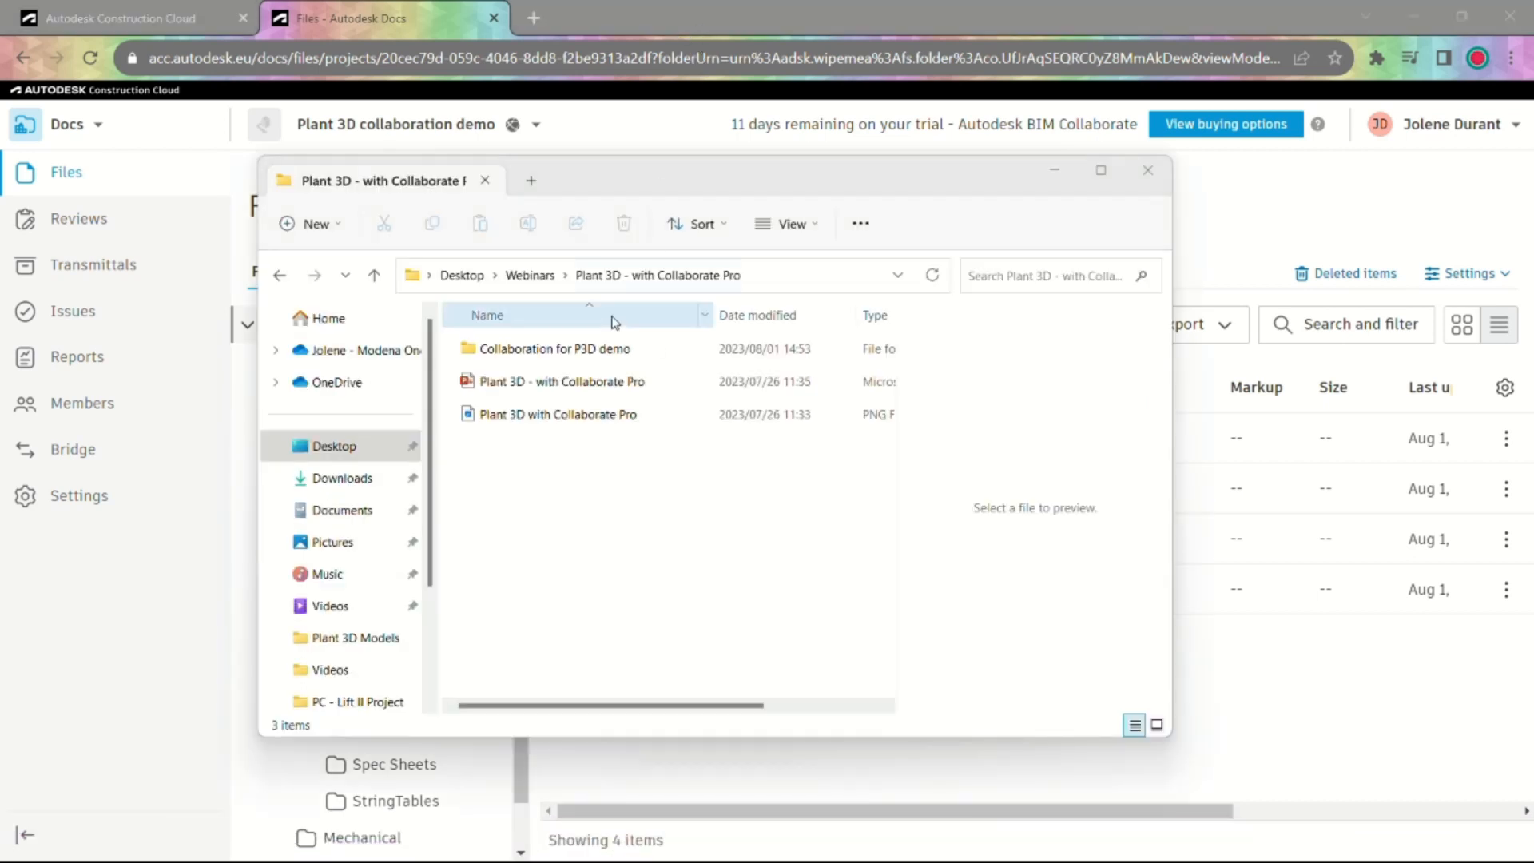
double_click(630, 352)
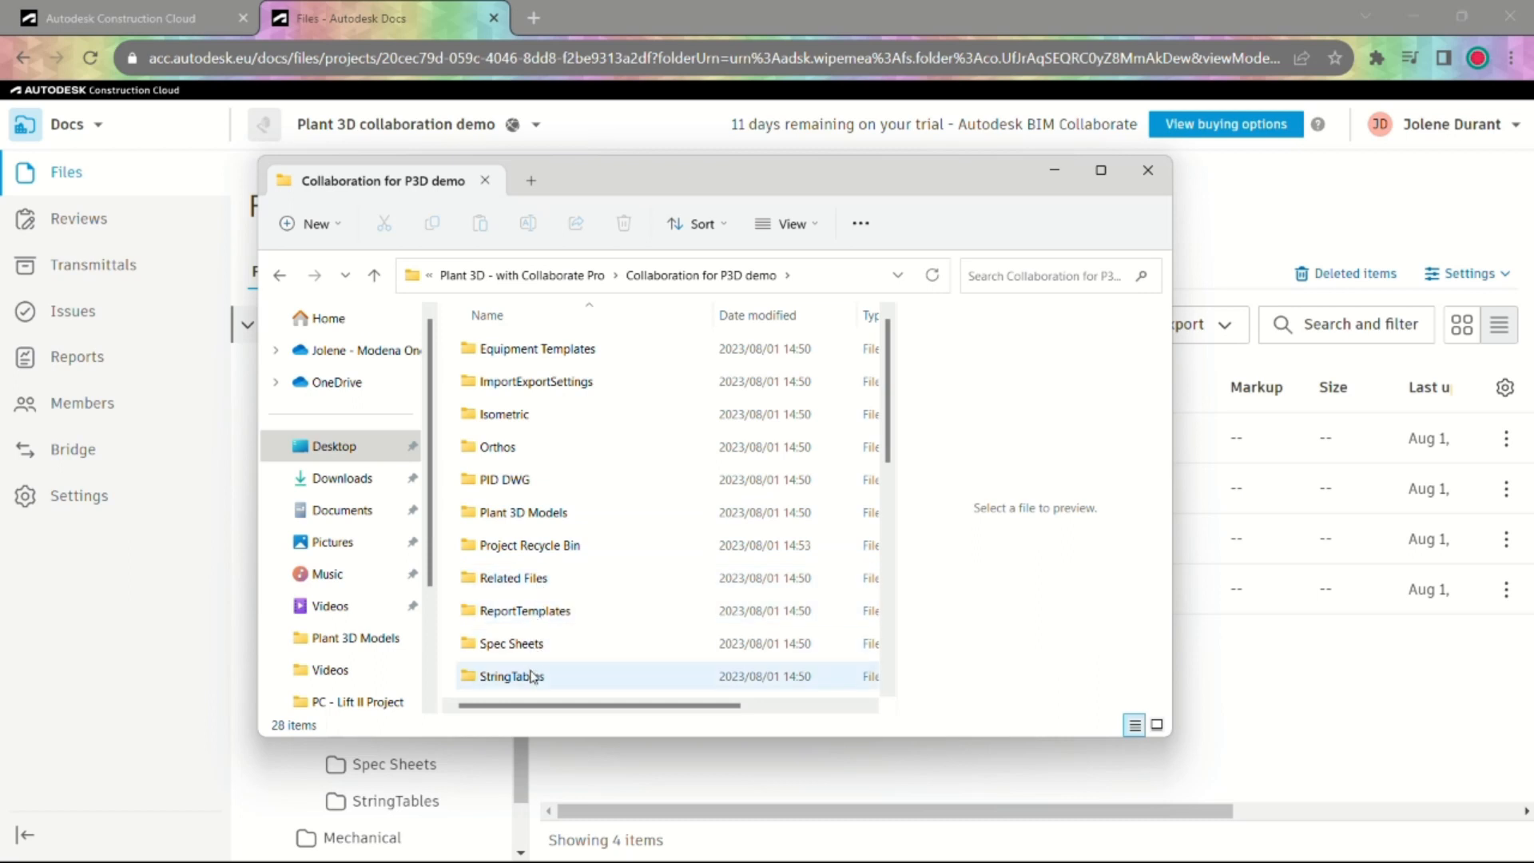
click(1256, 212)
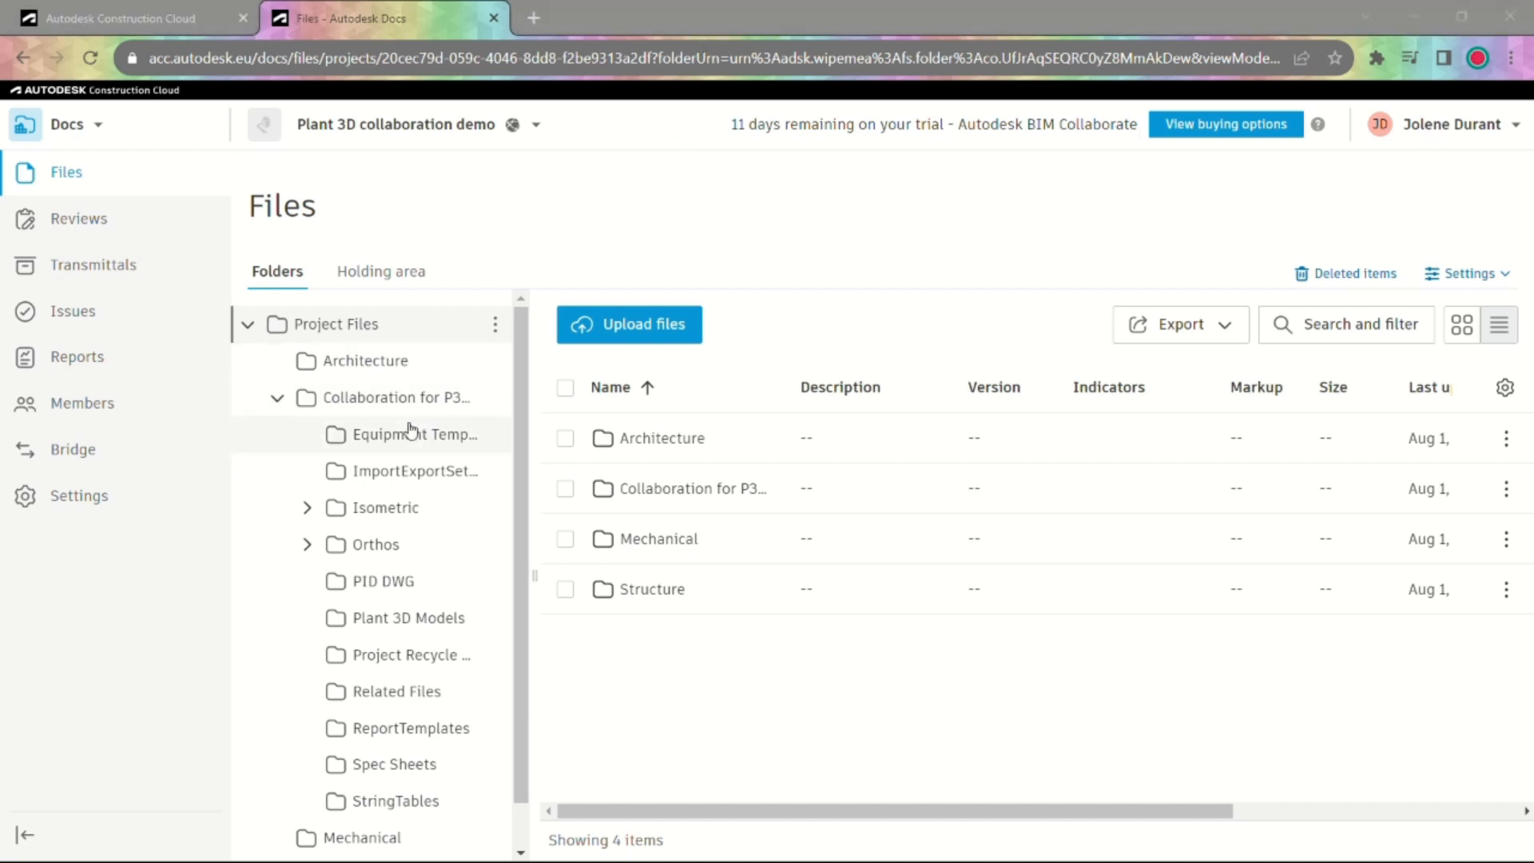
Step: Open the Collaboration for P3D demo folder in Docs and examine its uploaded folders and files
click(384, 397)
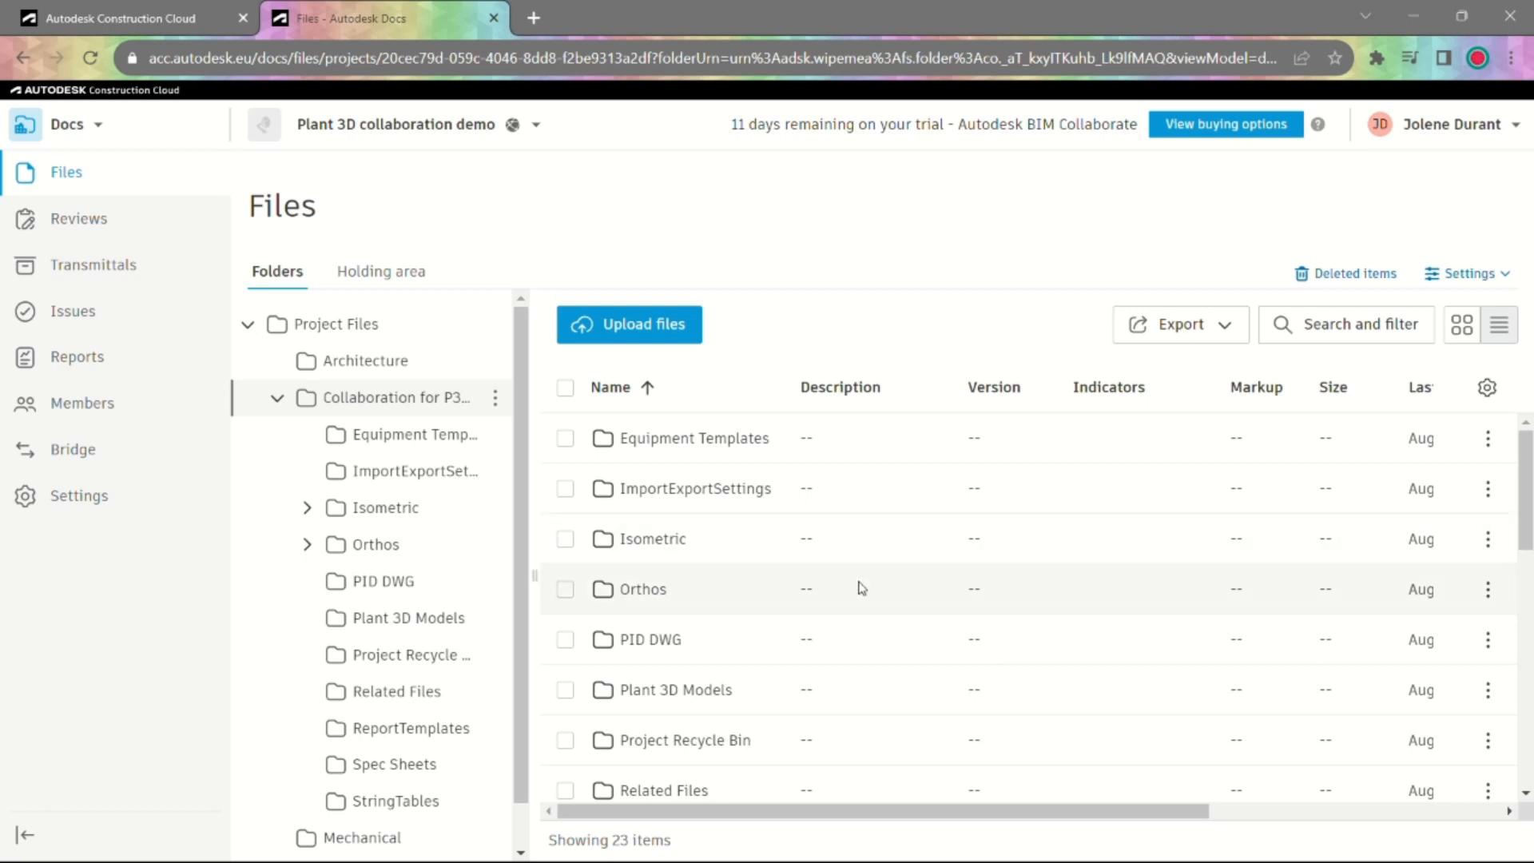
scroll(861, 591, down, 10)
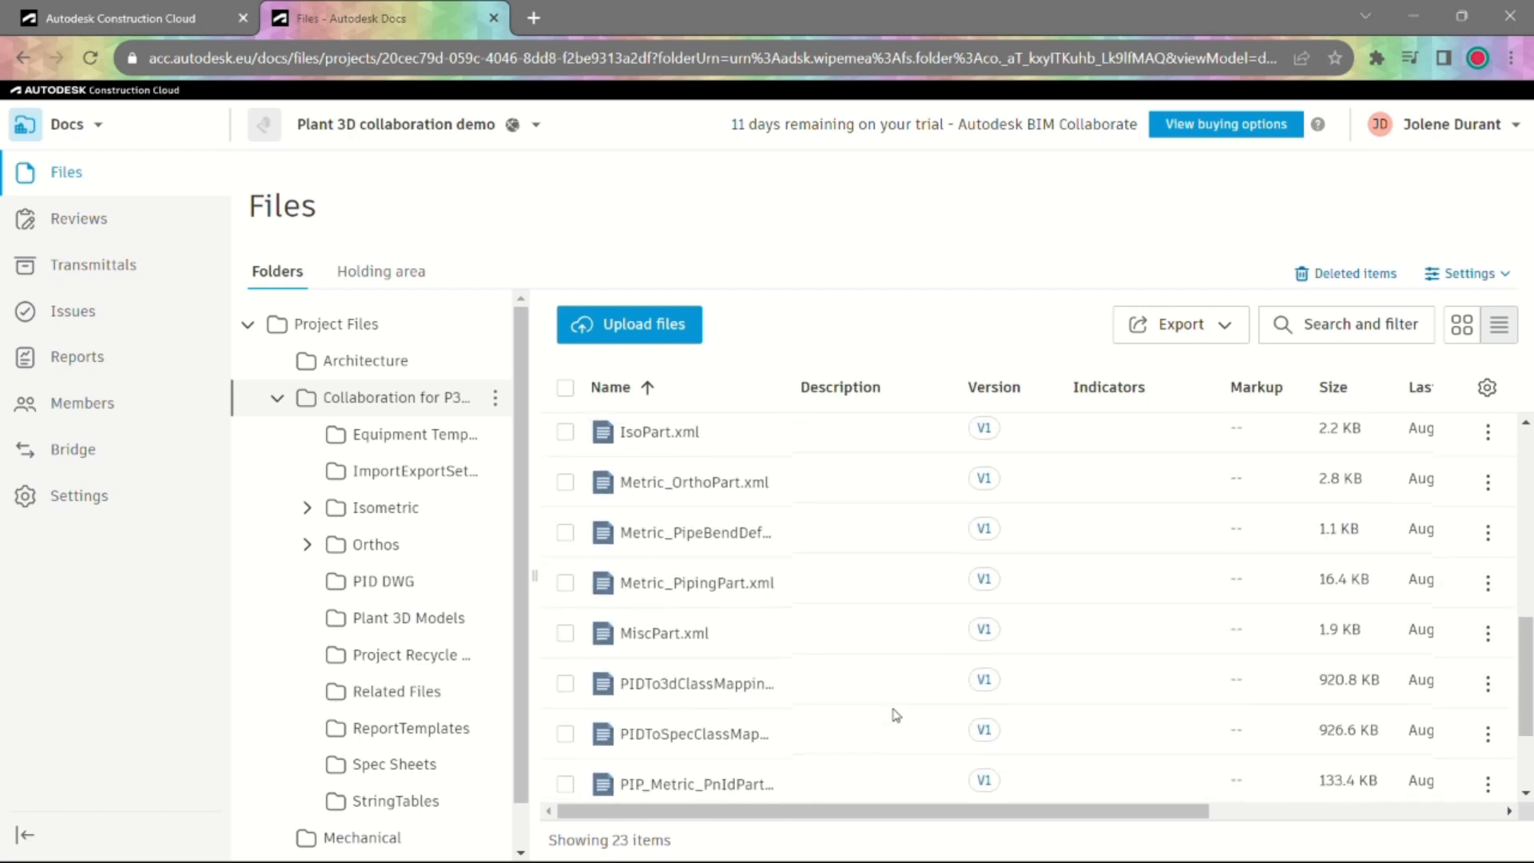
scroll(896, 715, down, 2)
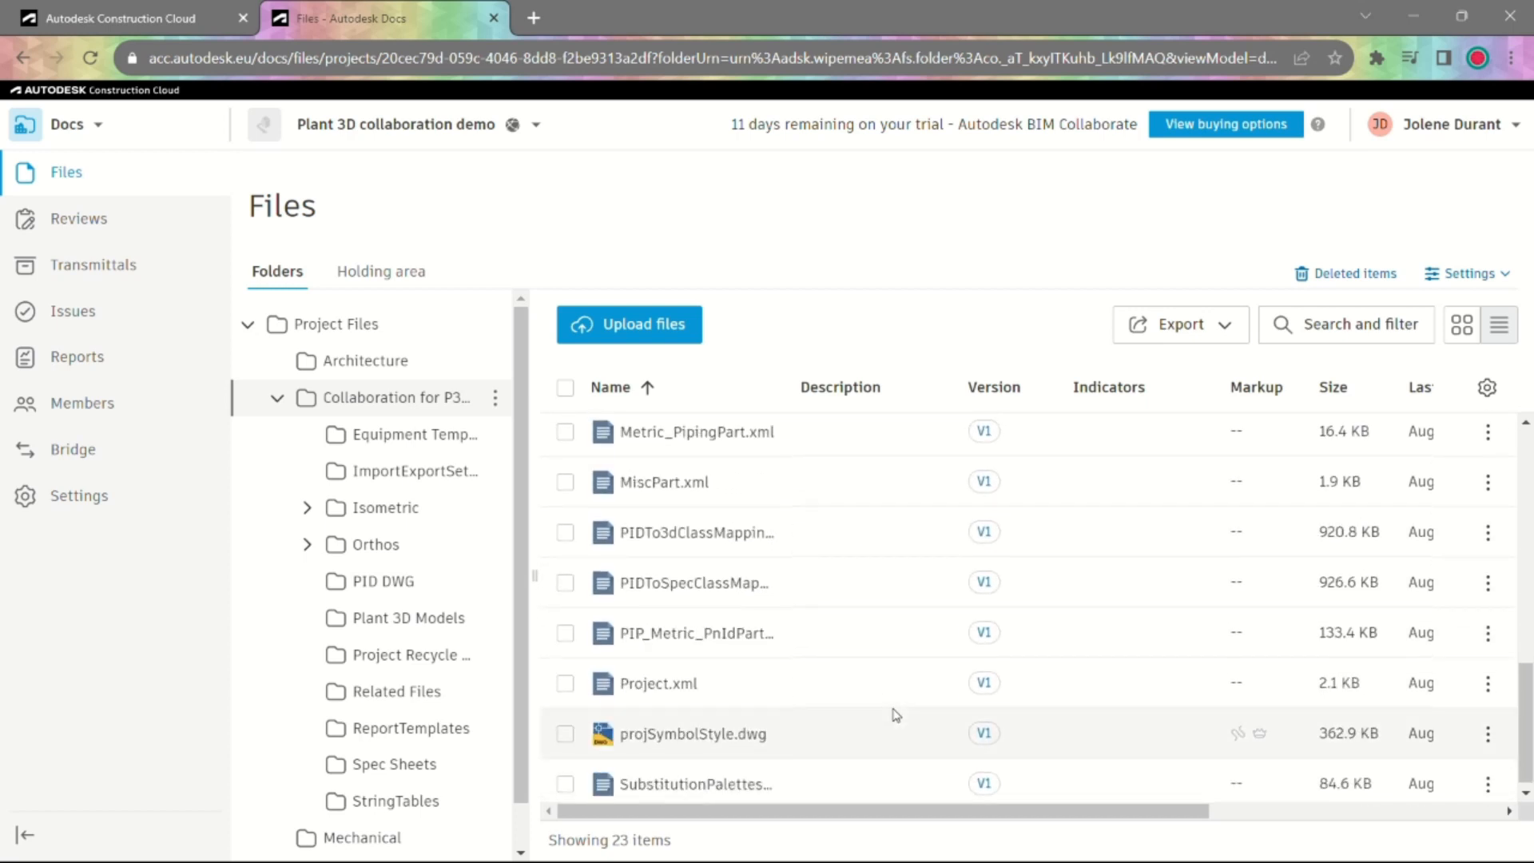
scroll(896, 703, up, 10)
scroll(894, 689, up, 1)
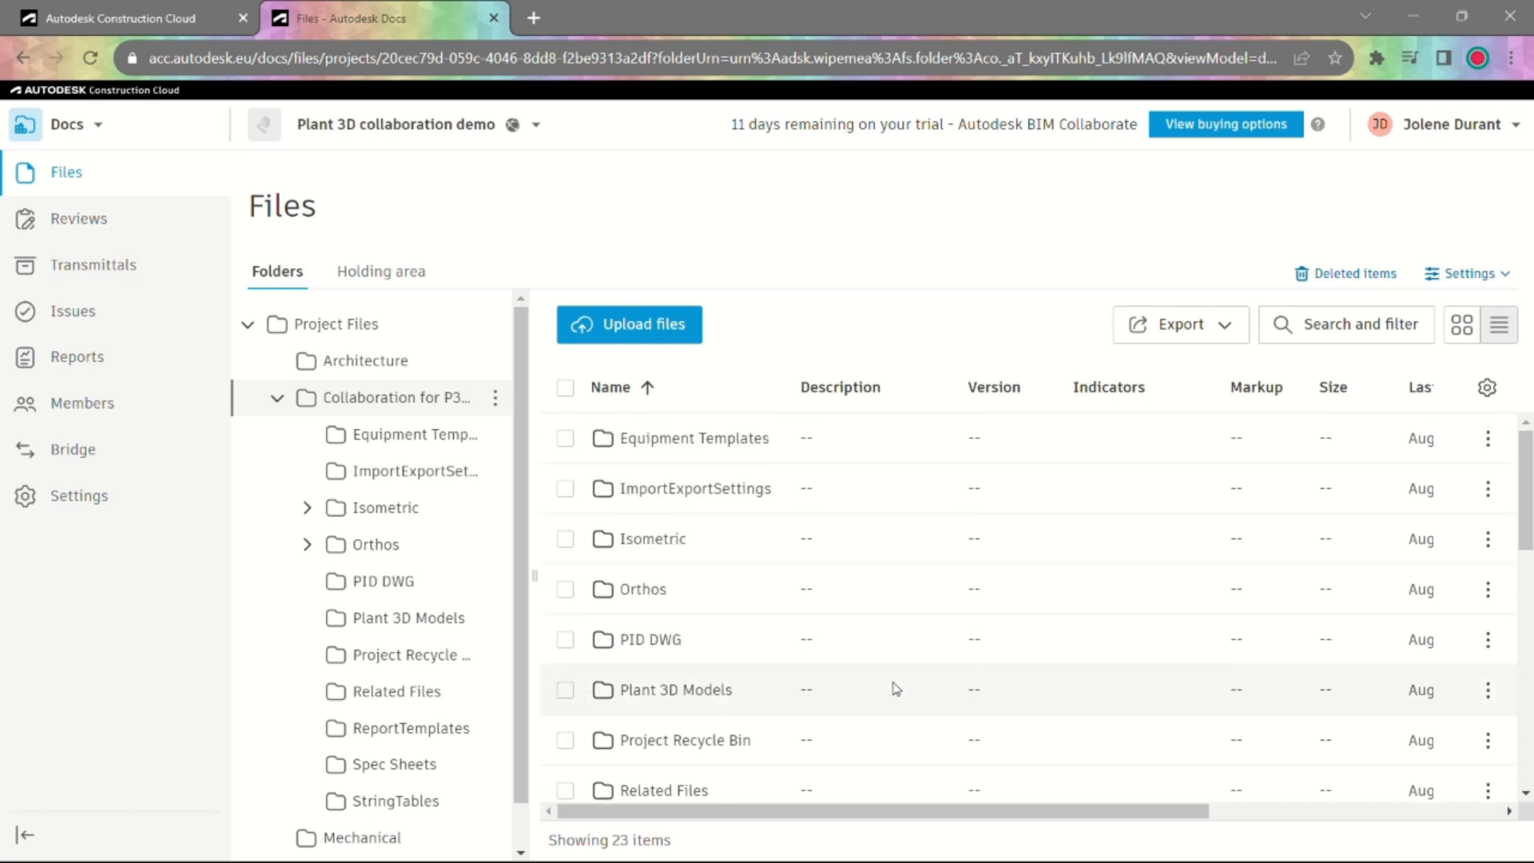
Step: Open the permissions settings of the Collaboration for P3D demo folder and collapse its subfolders in the folder tree
right_click(448, 401)
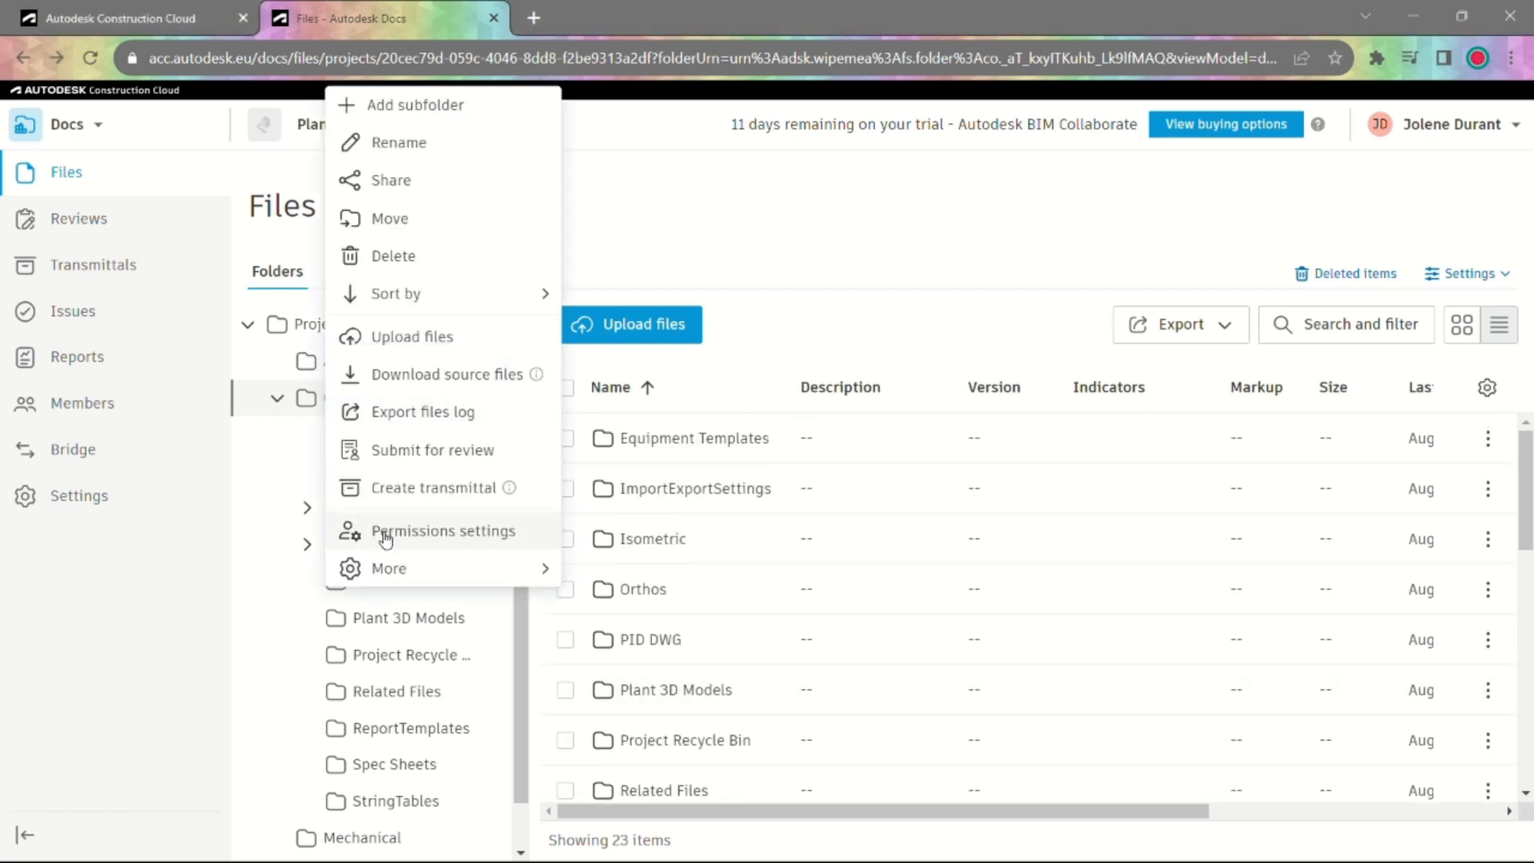
click(447, 533)
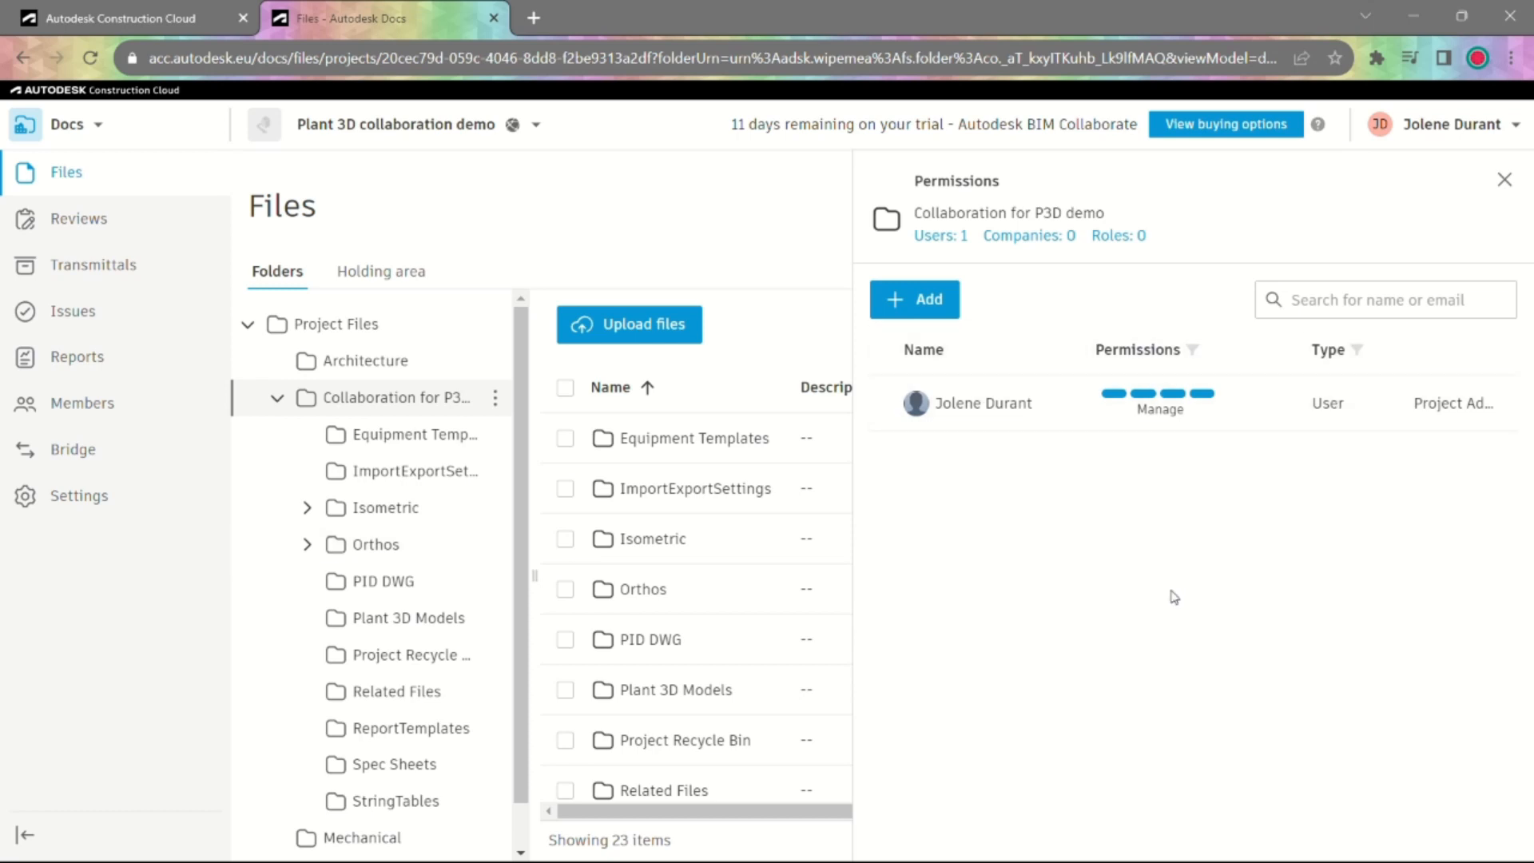
click(277, 398)
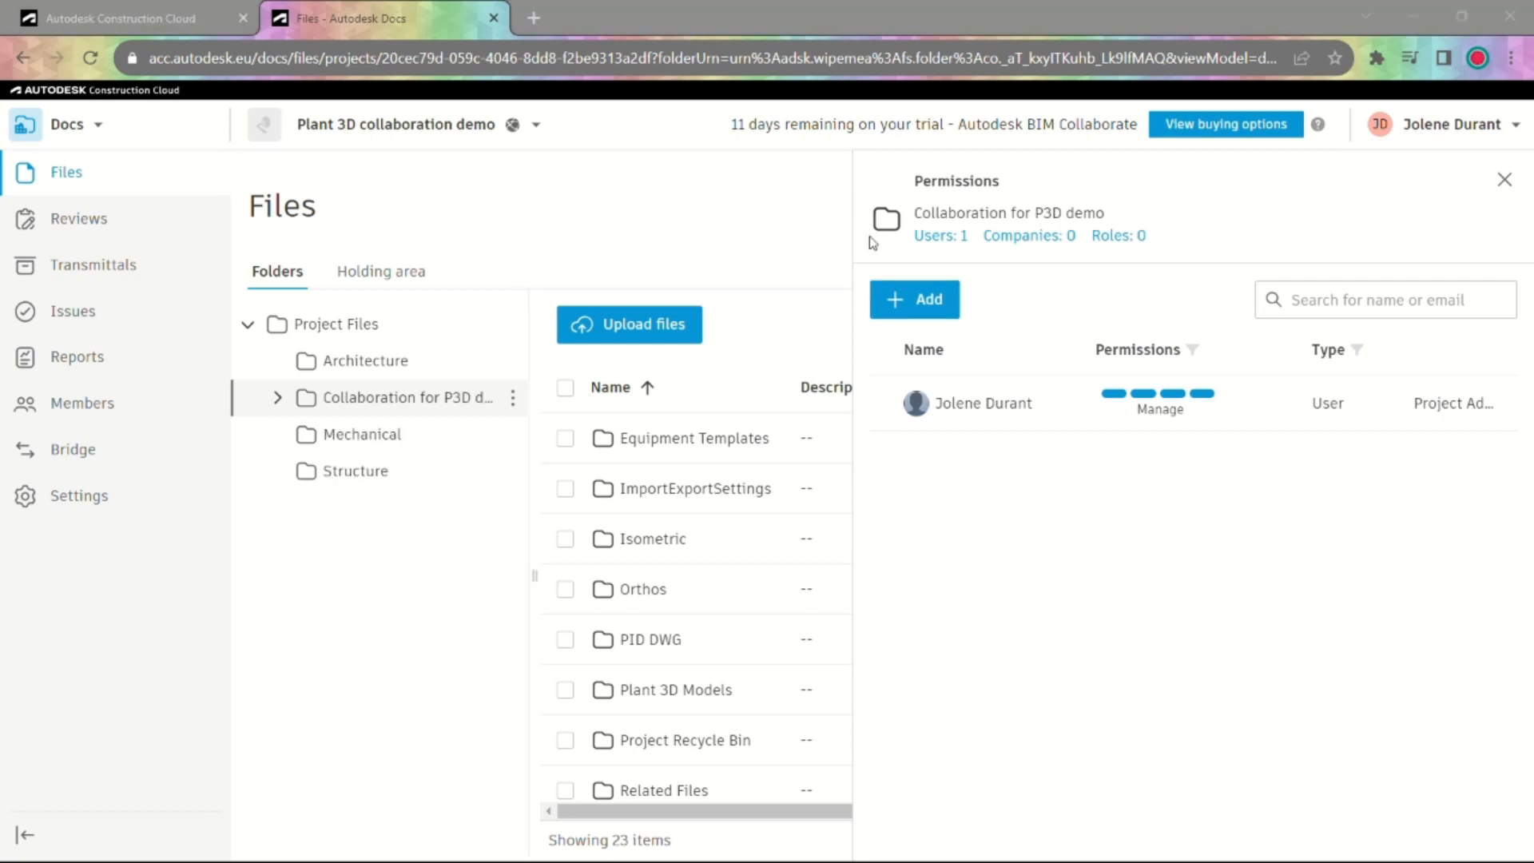
Step: Begin a new permission entry for the folder and select the Plant - Admin, P&ID Designer, Piping Designer and Spec Admin roles
click(931, 301)
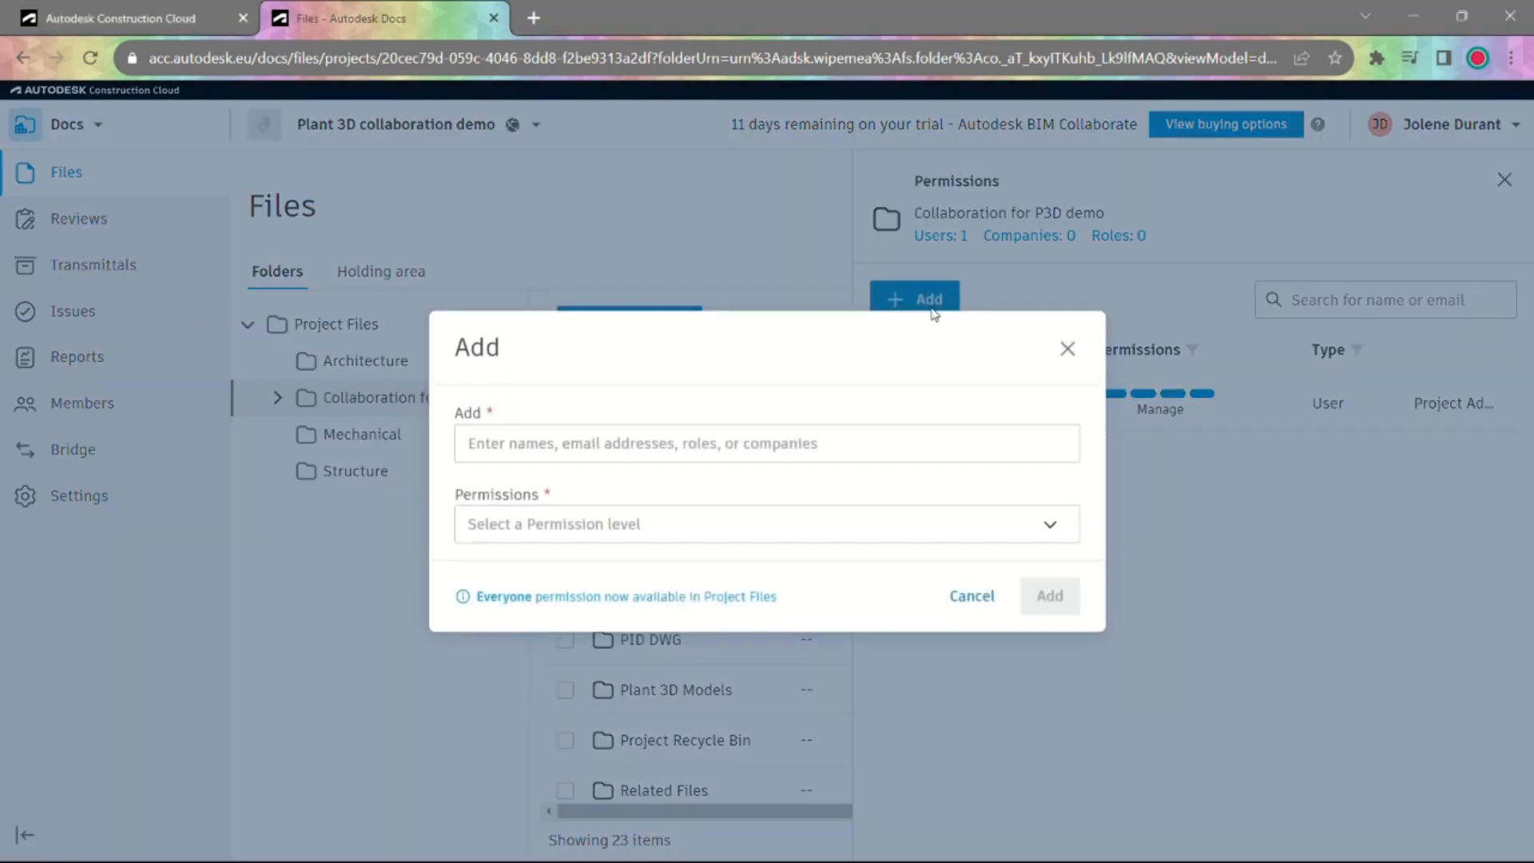
click(667, 439)
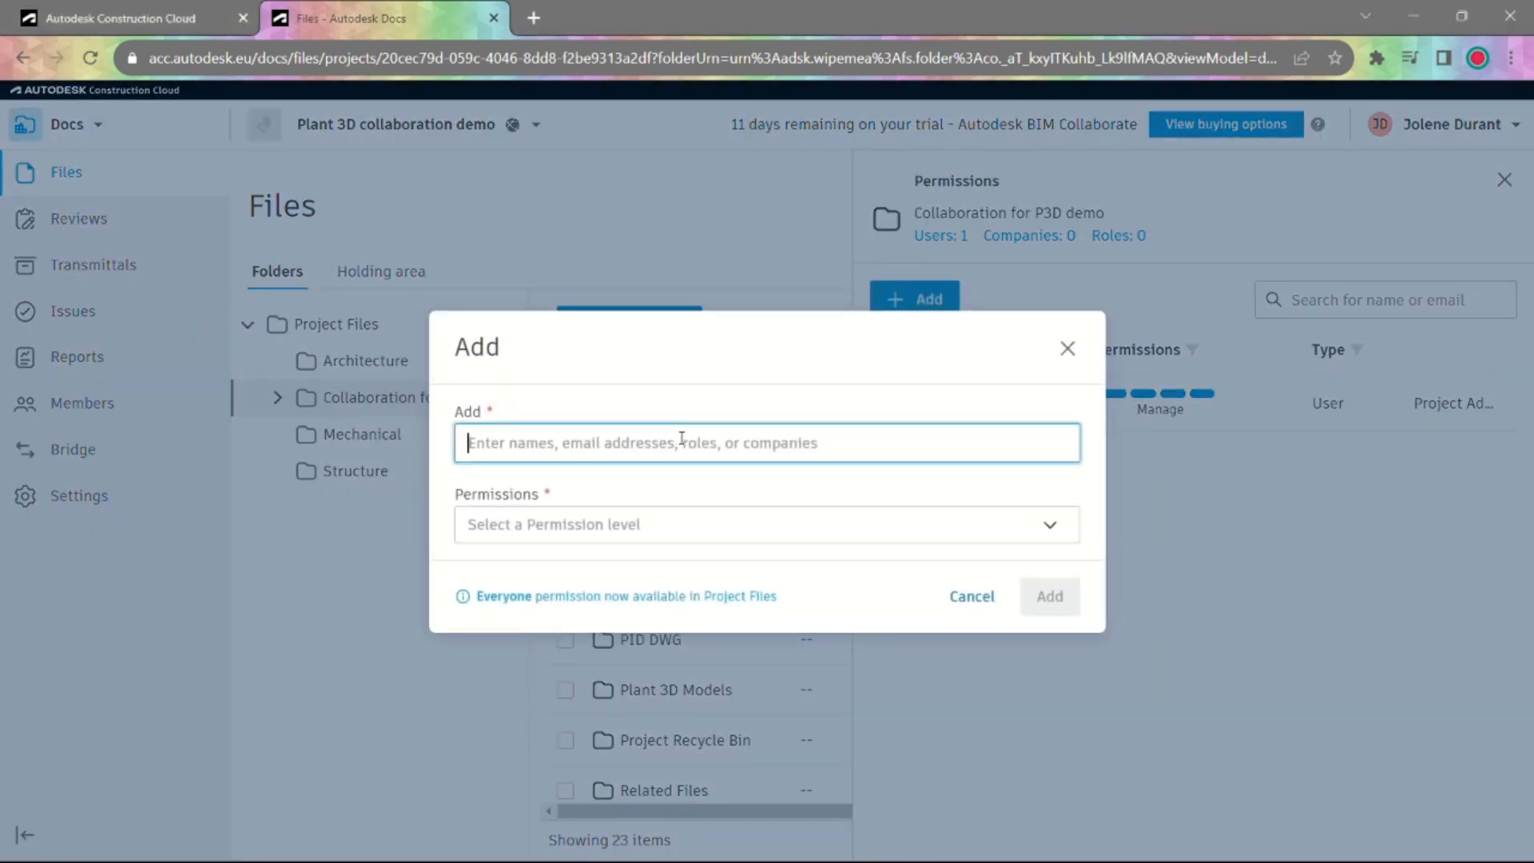
text(Plant)
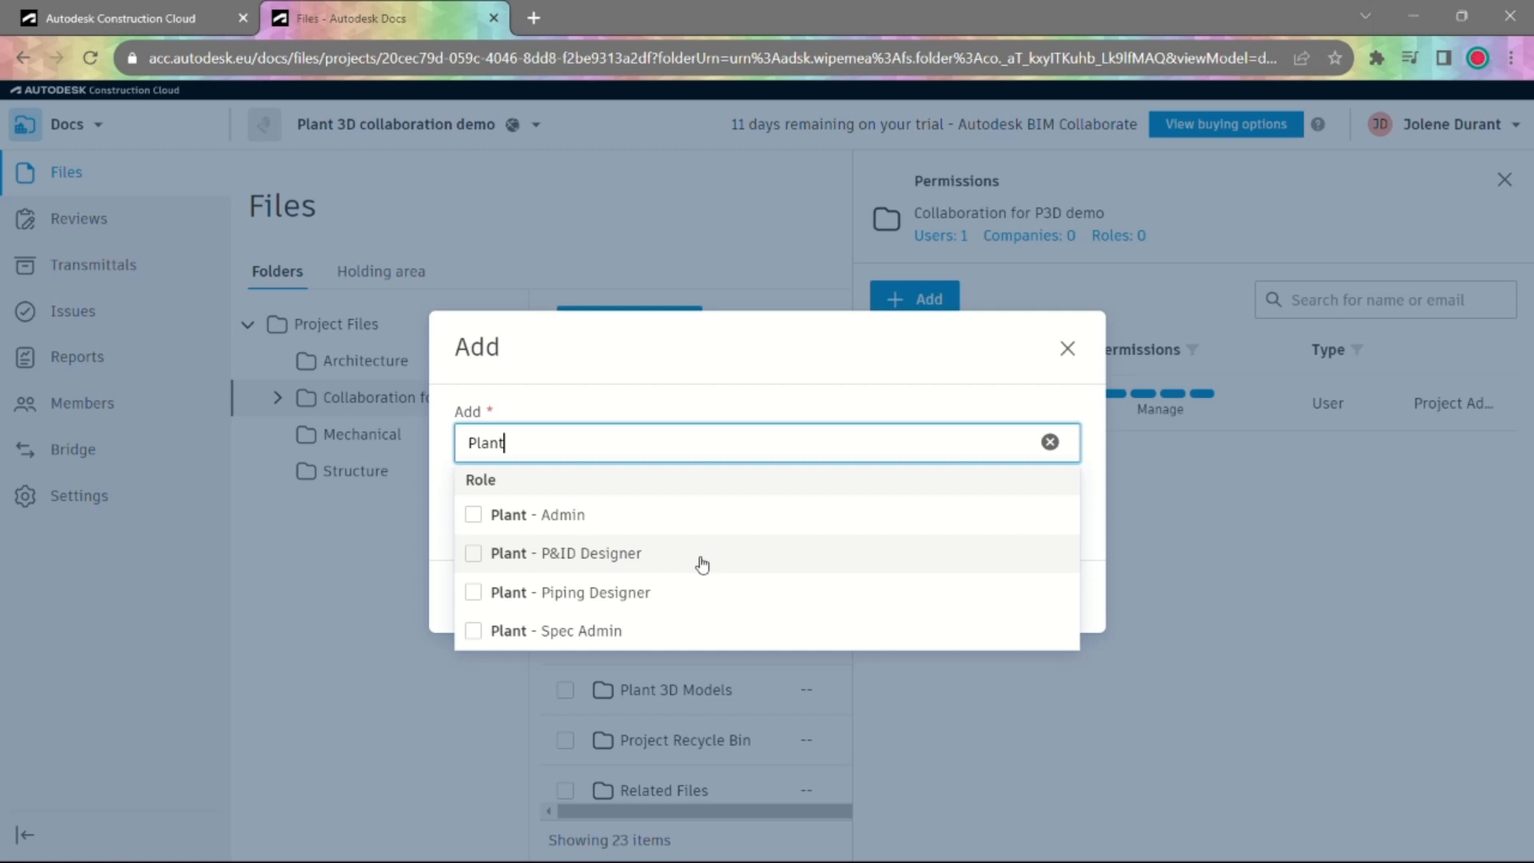
click(474, 514)
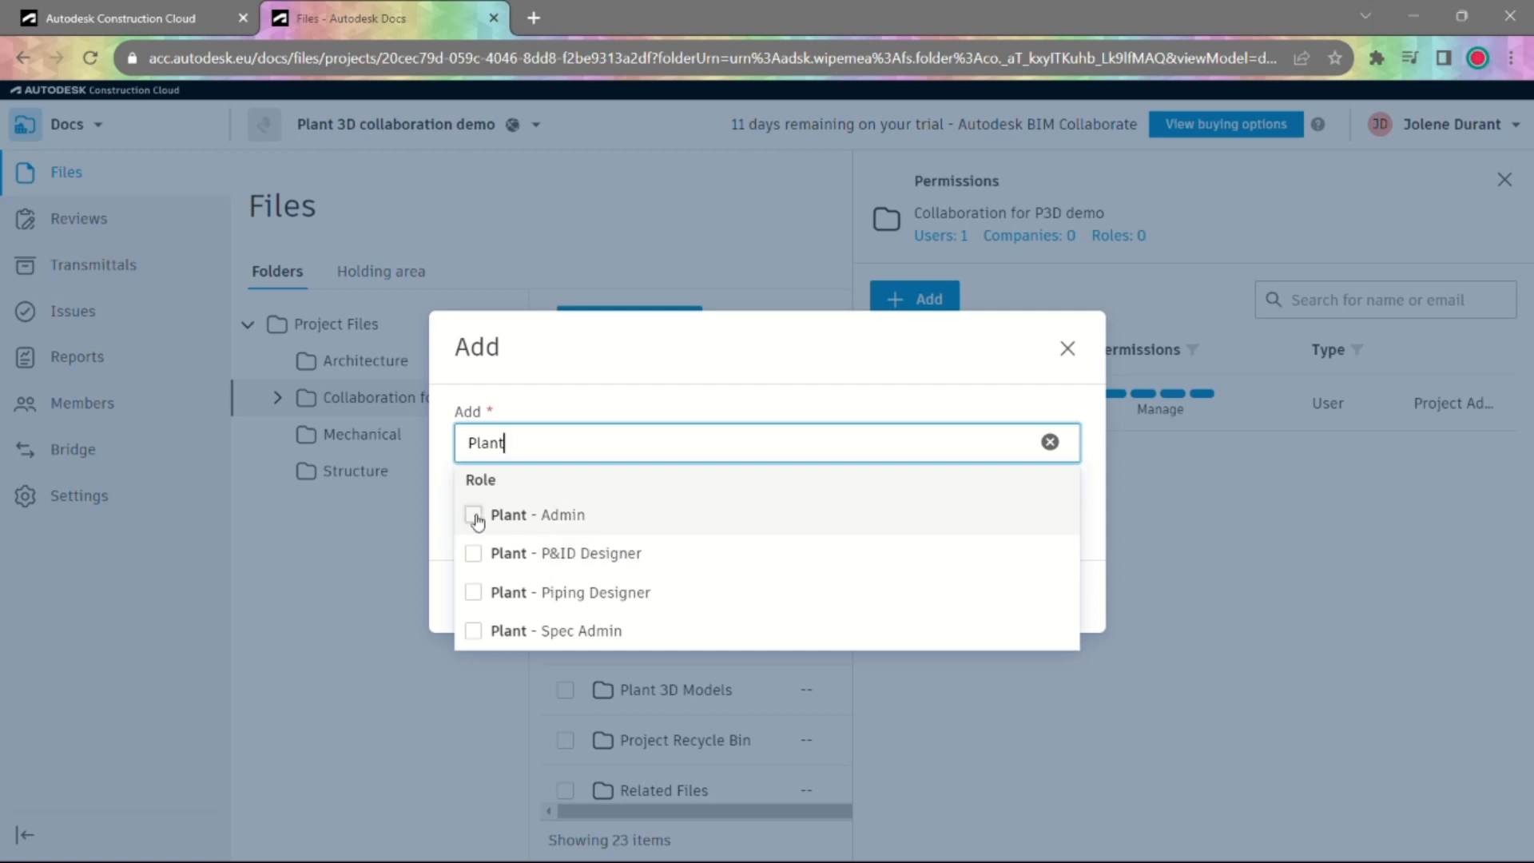
click(475, 557)
click(474, 593)
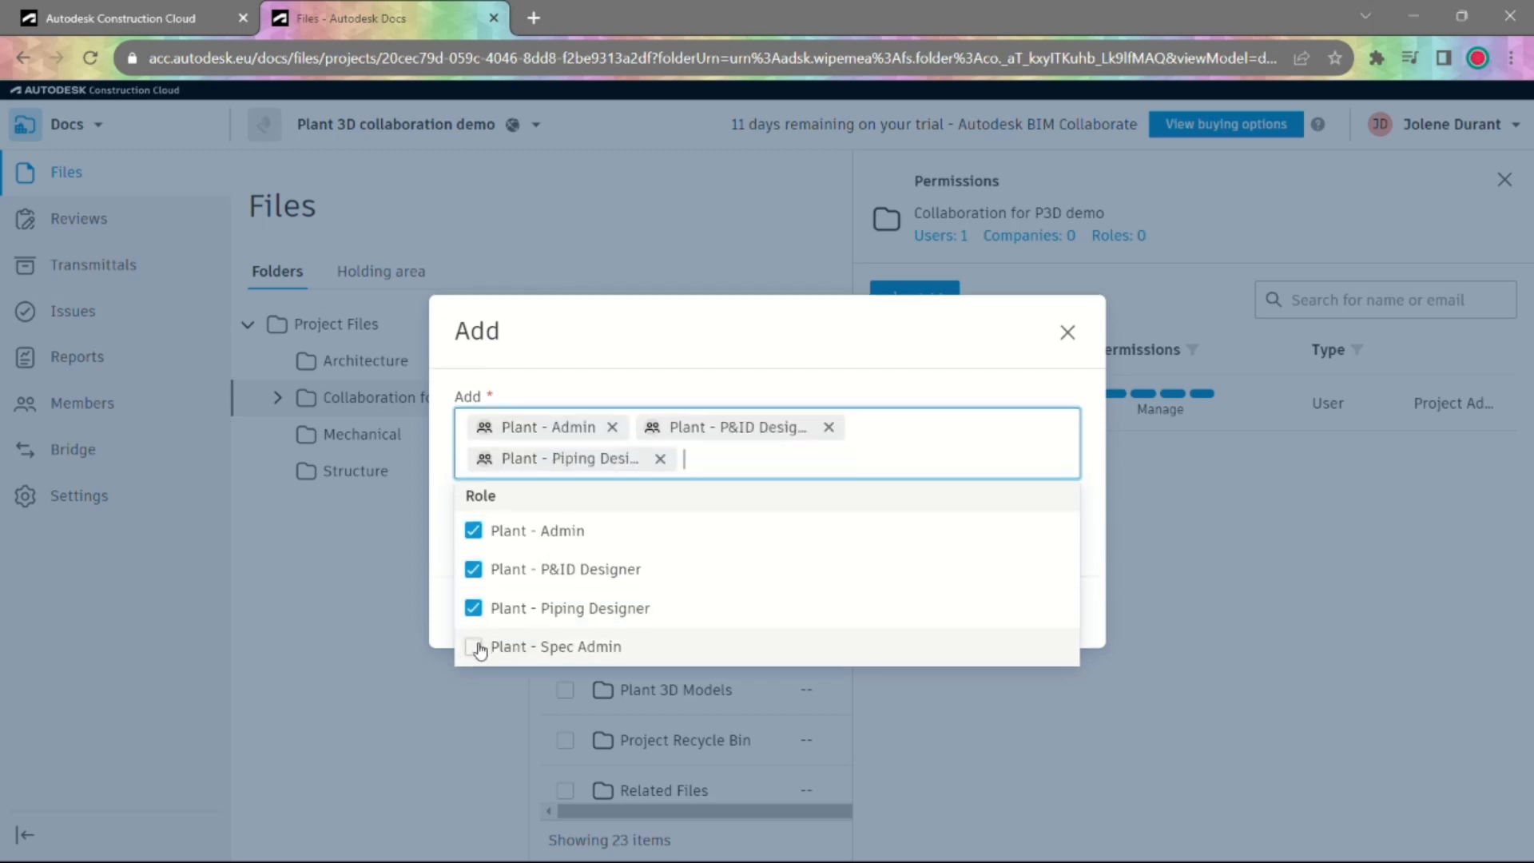
click(475, 646)
click(784, 385)
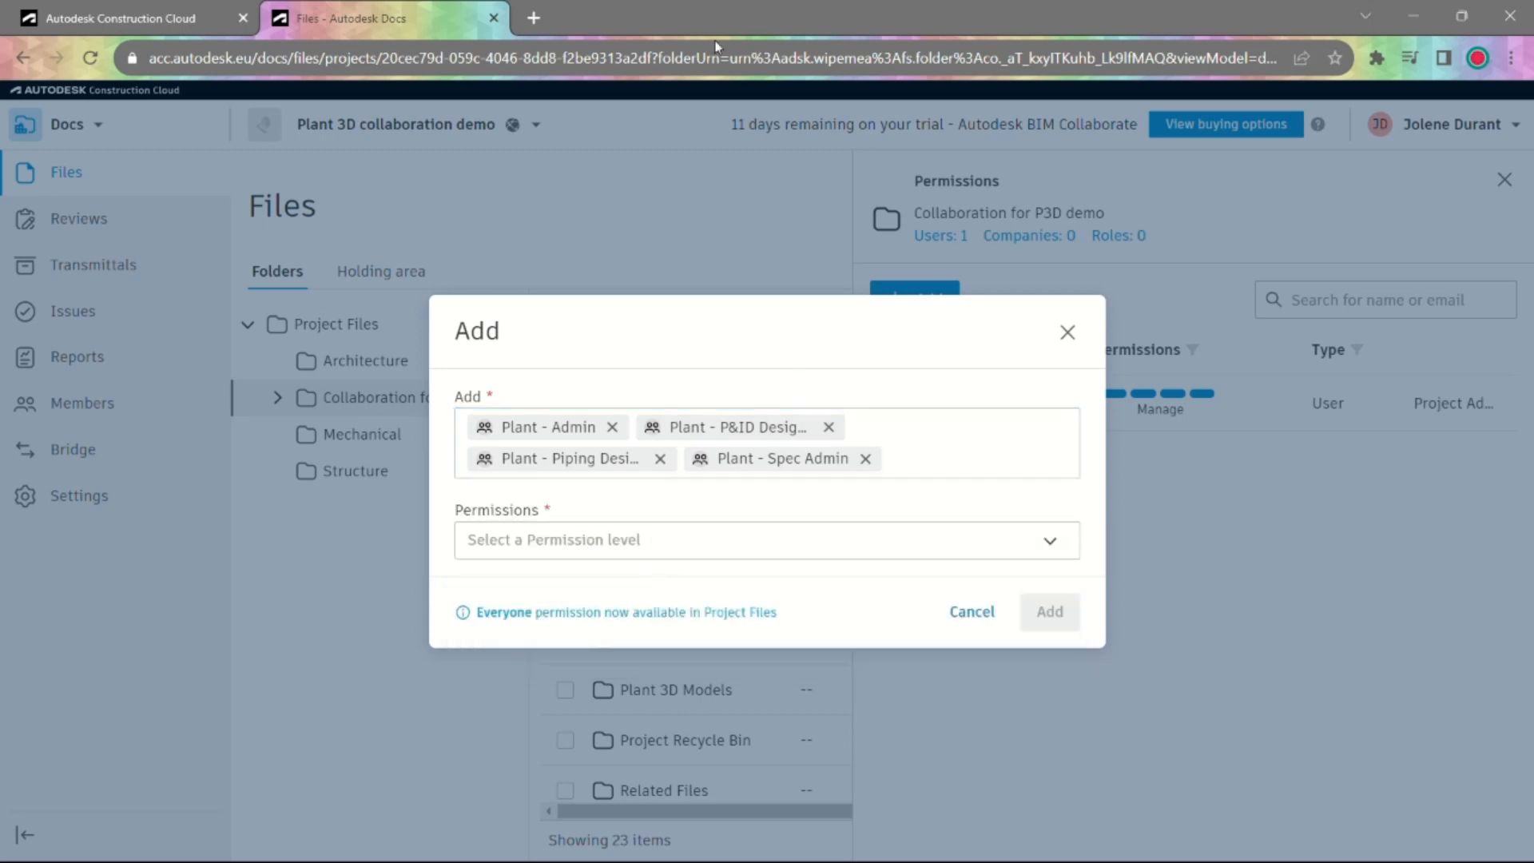
Step: Grant the four selected Plant roles the View files permission level on the Collaboration for P3D demo folder
click(636, 540)
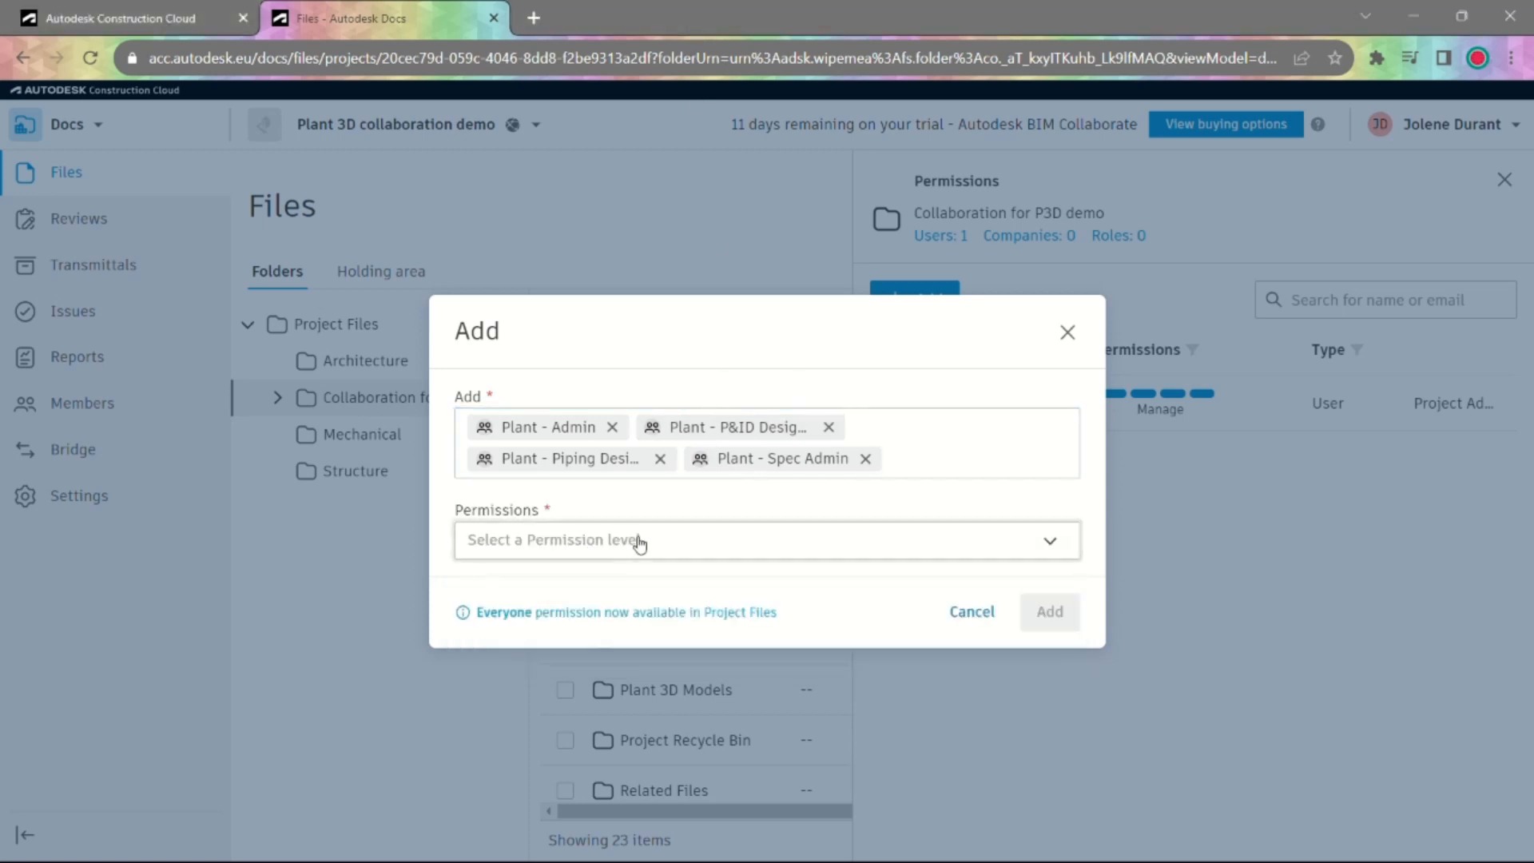
click(831, 315)
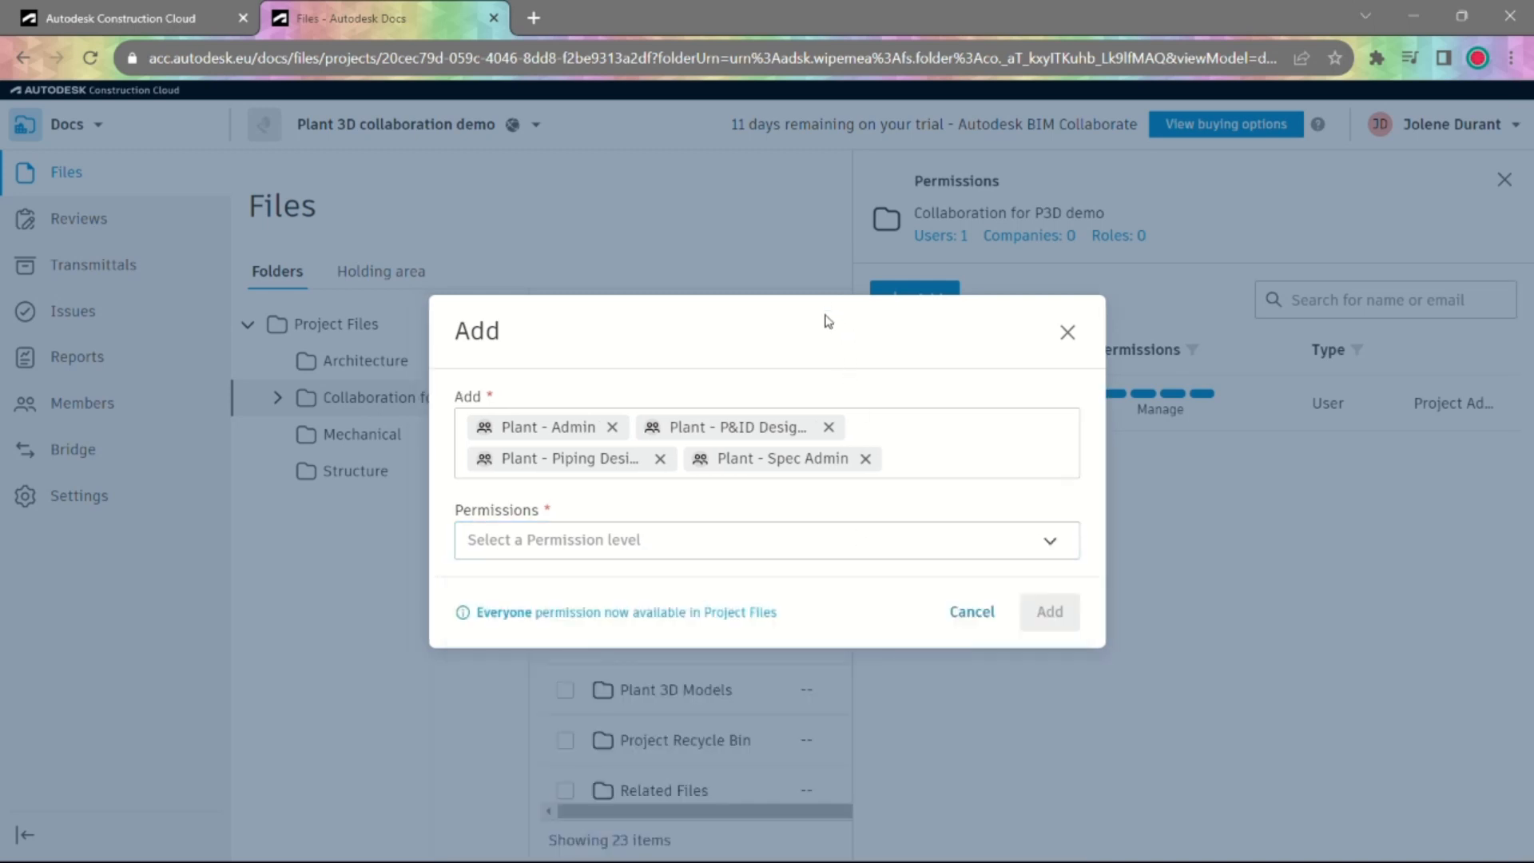
click(652, 541)
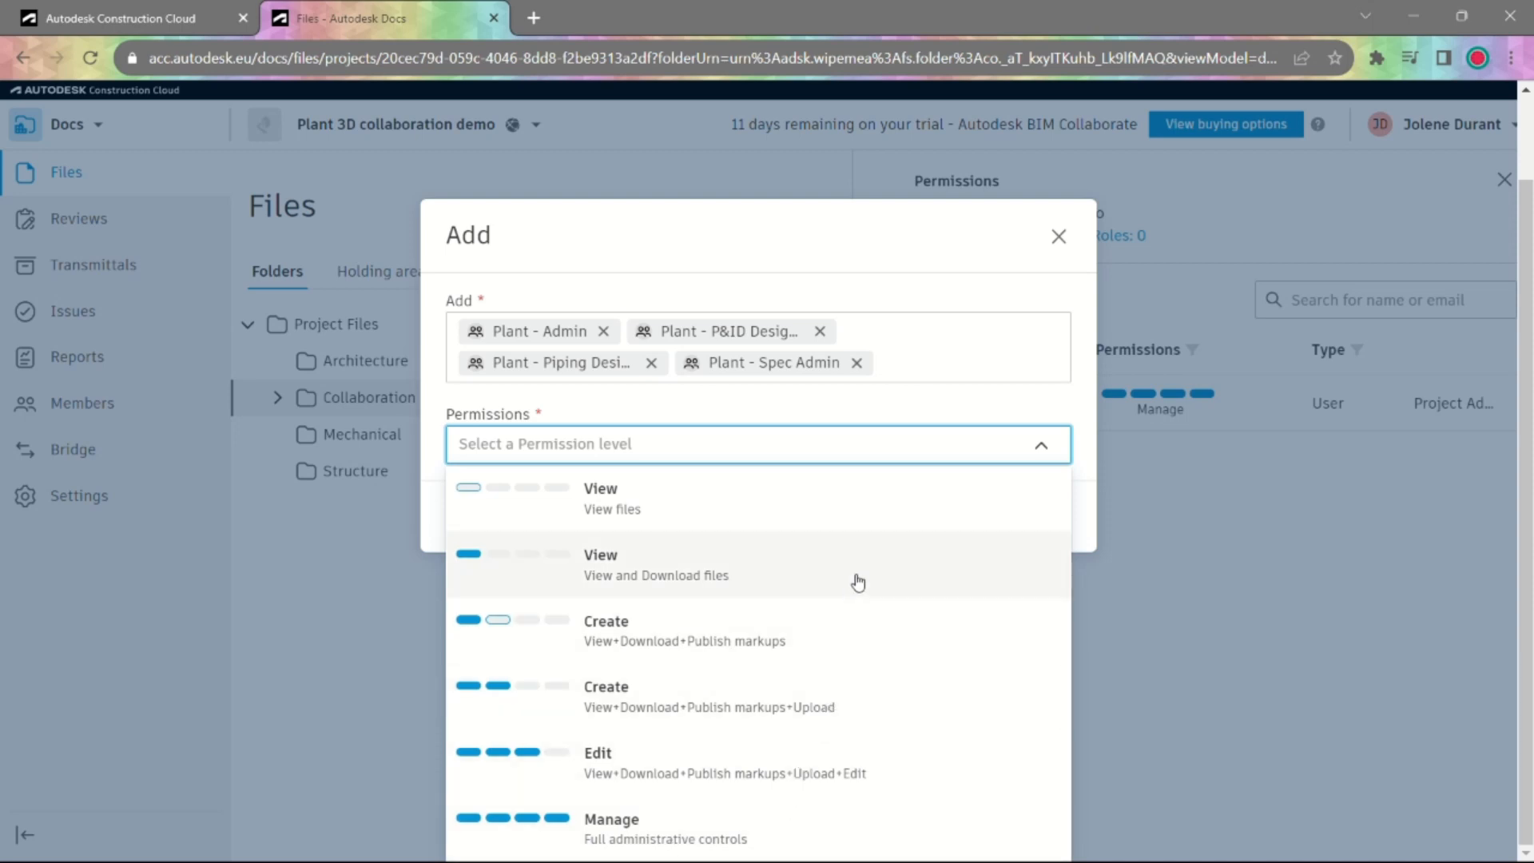
click(702, 517)
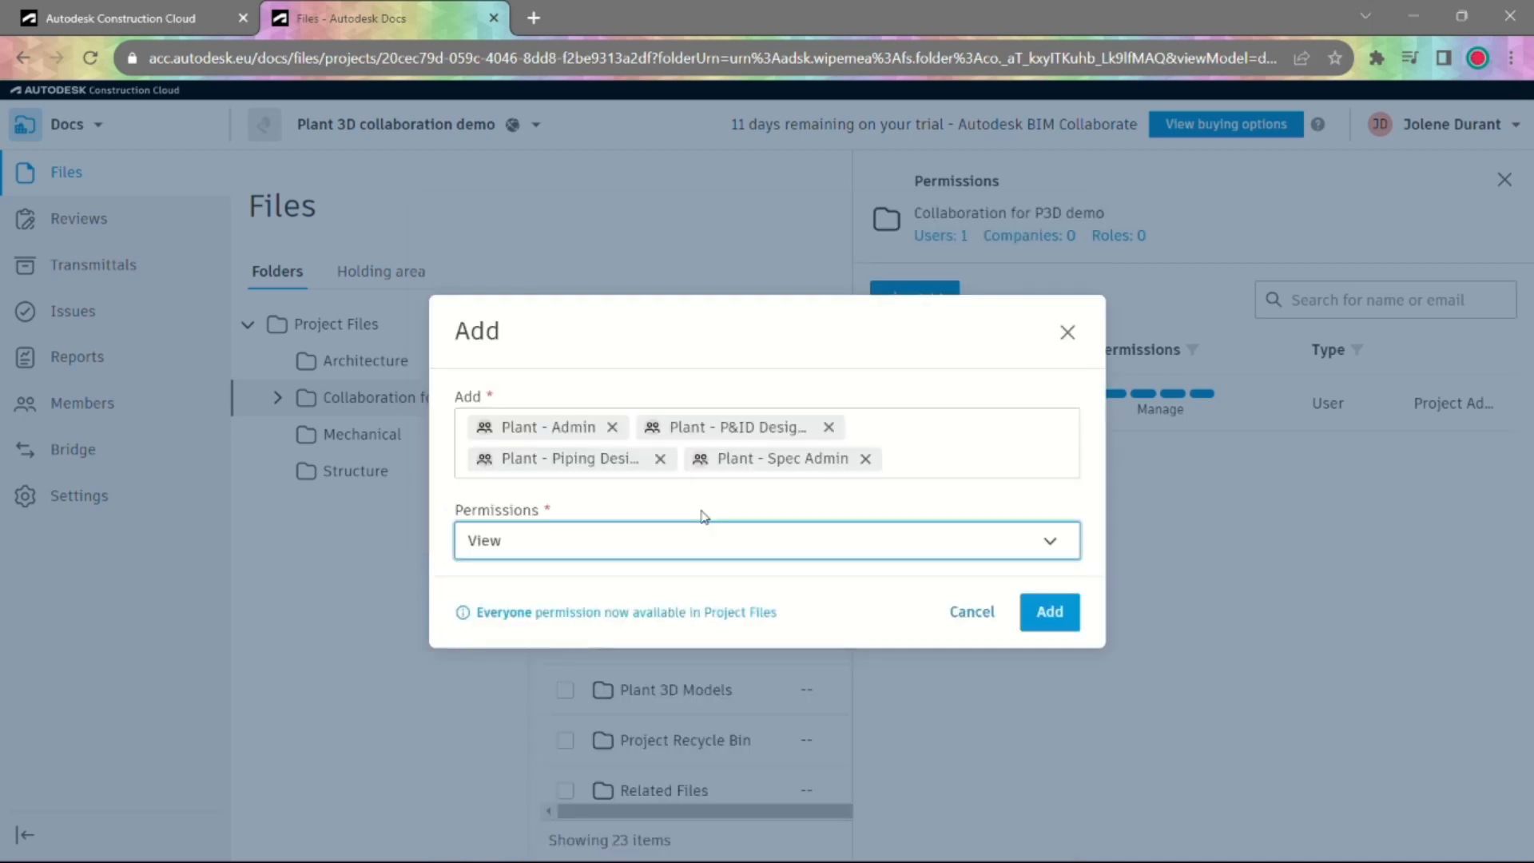
click(1049, 614)
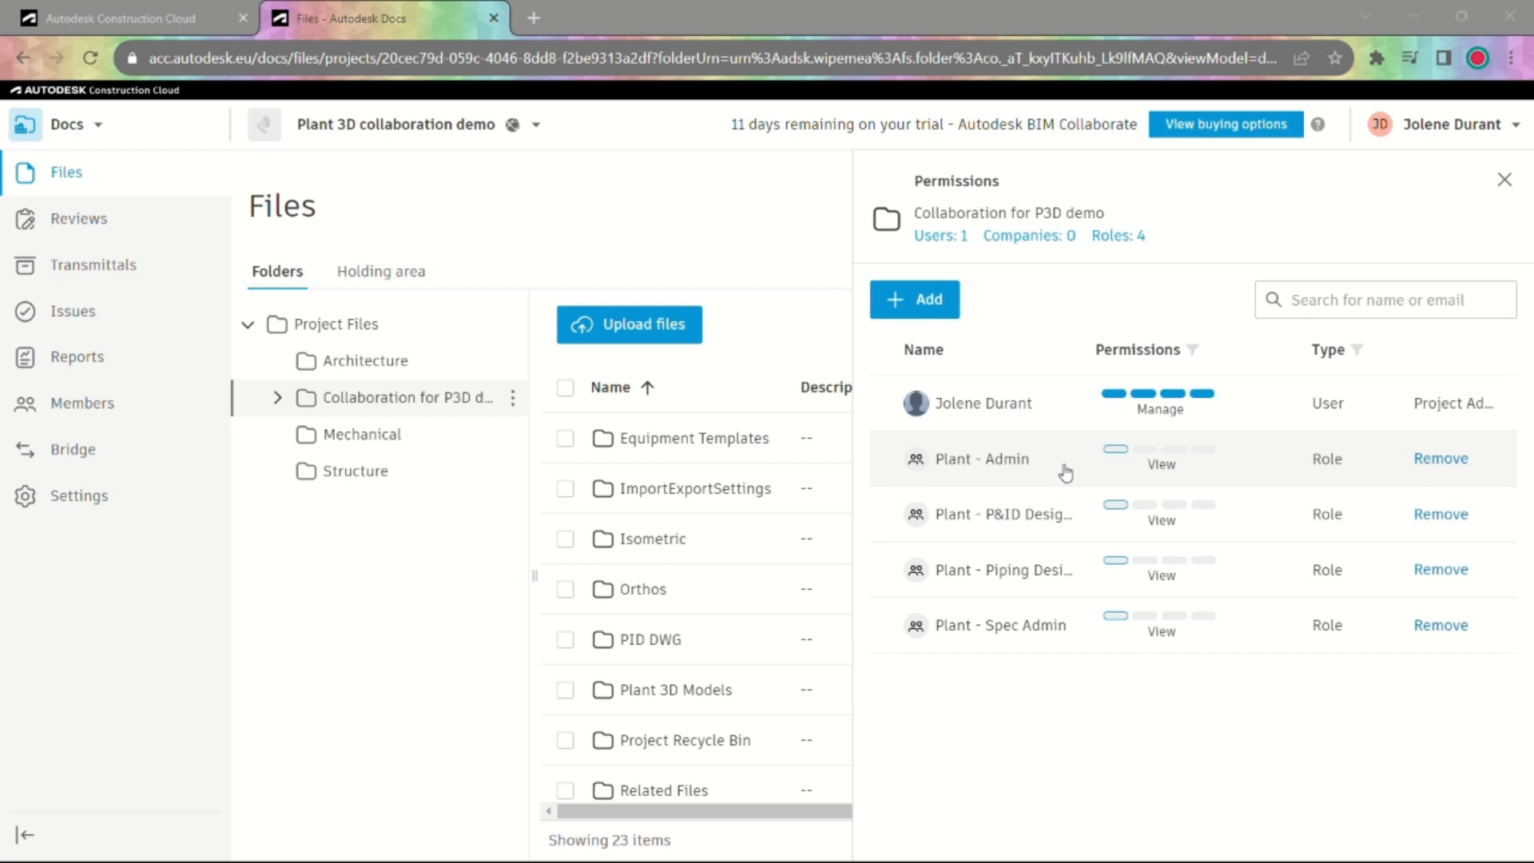
Step: Change the Plant - Admin role's permission on the Collaboration for P3D demo folder to Manage with full administrative controls
click(1241, 460)
scroll(1279, 631, down, 1)
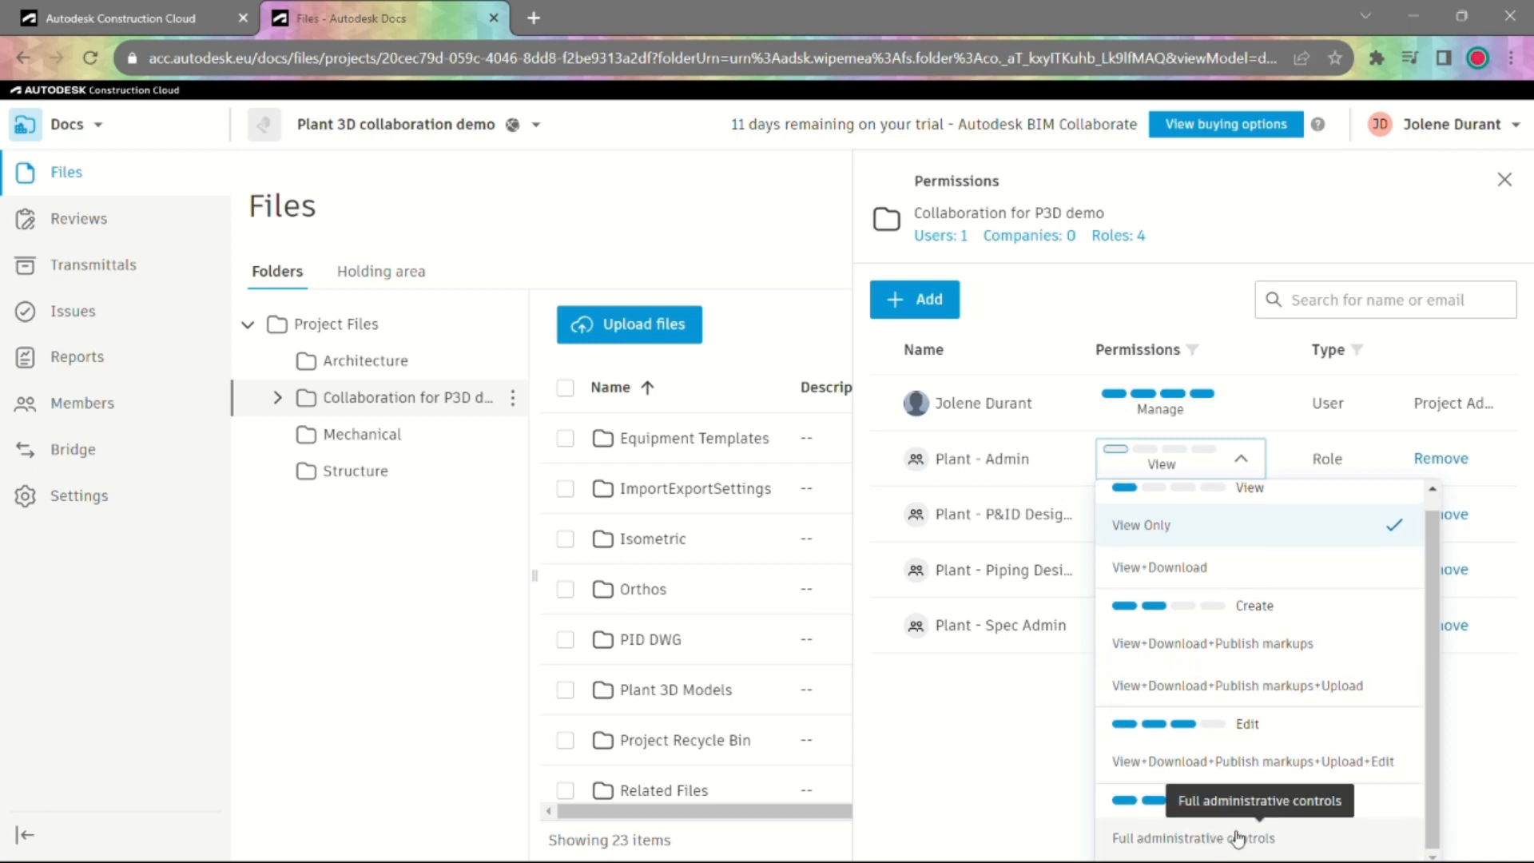
click(1168, 835)
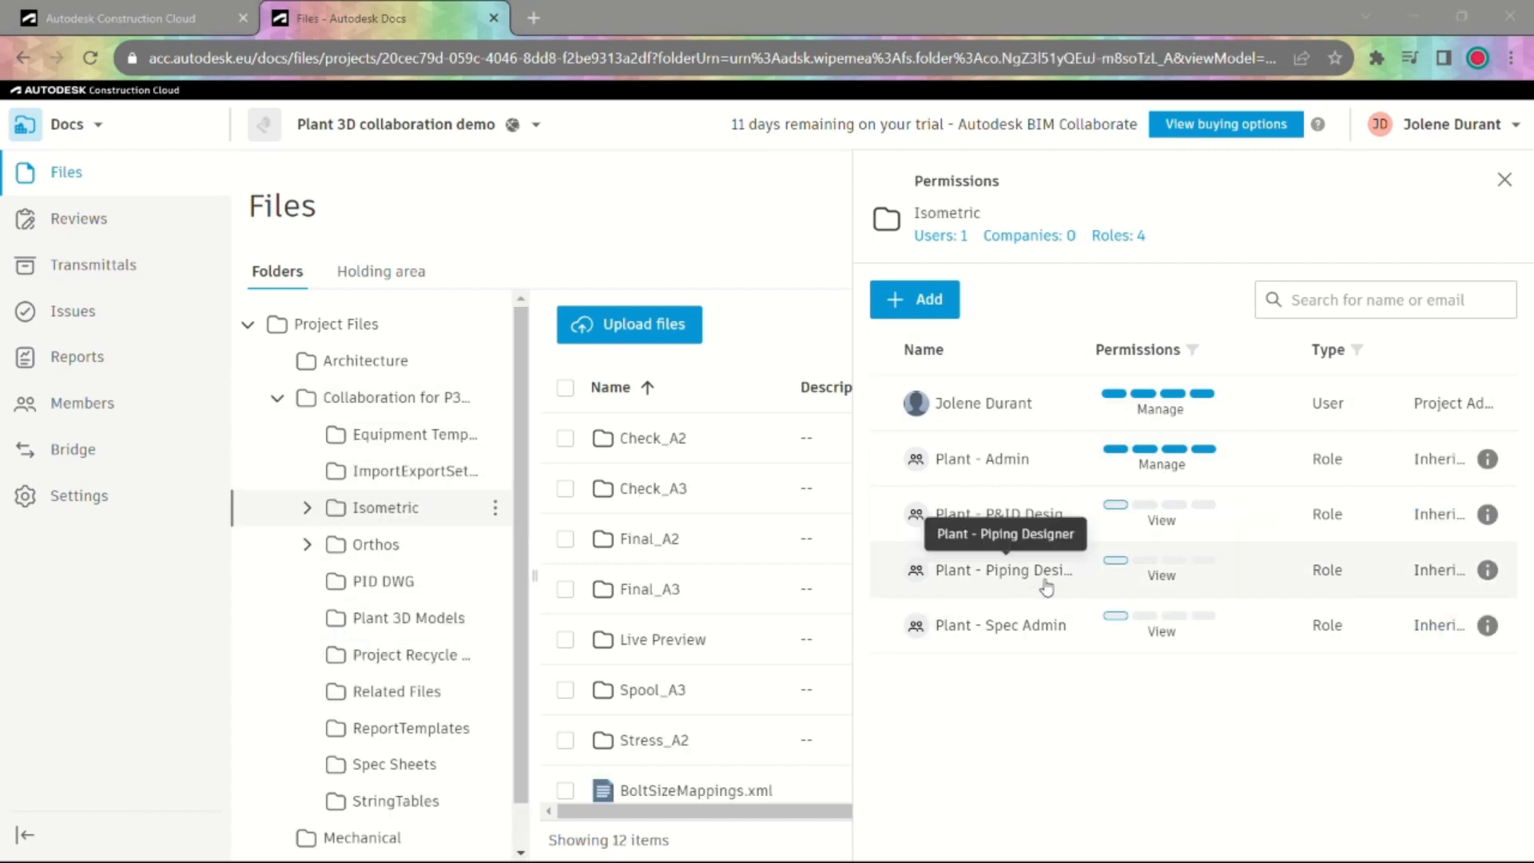
Step: Give the Plant - Piping Designer role Edit permission on both the Isometric and Orthos folders
click(1240, 575)
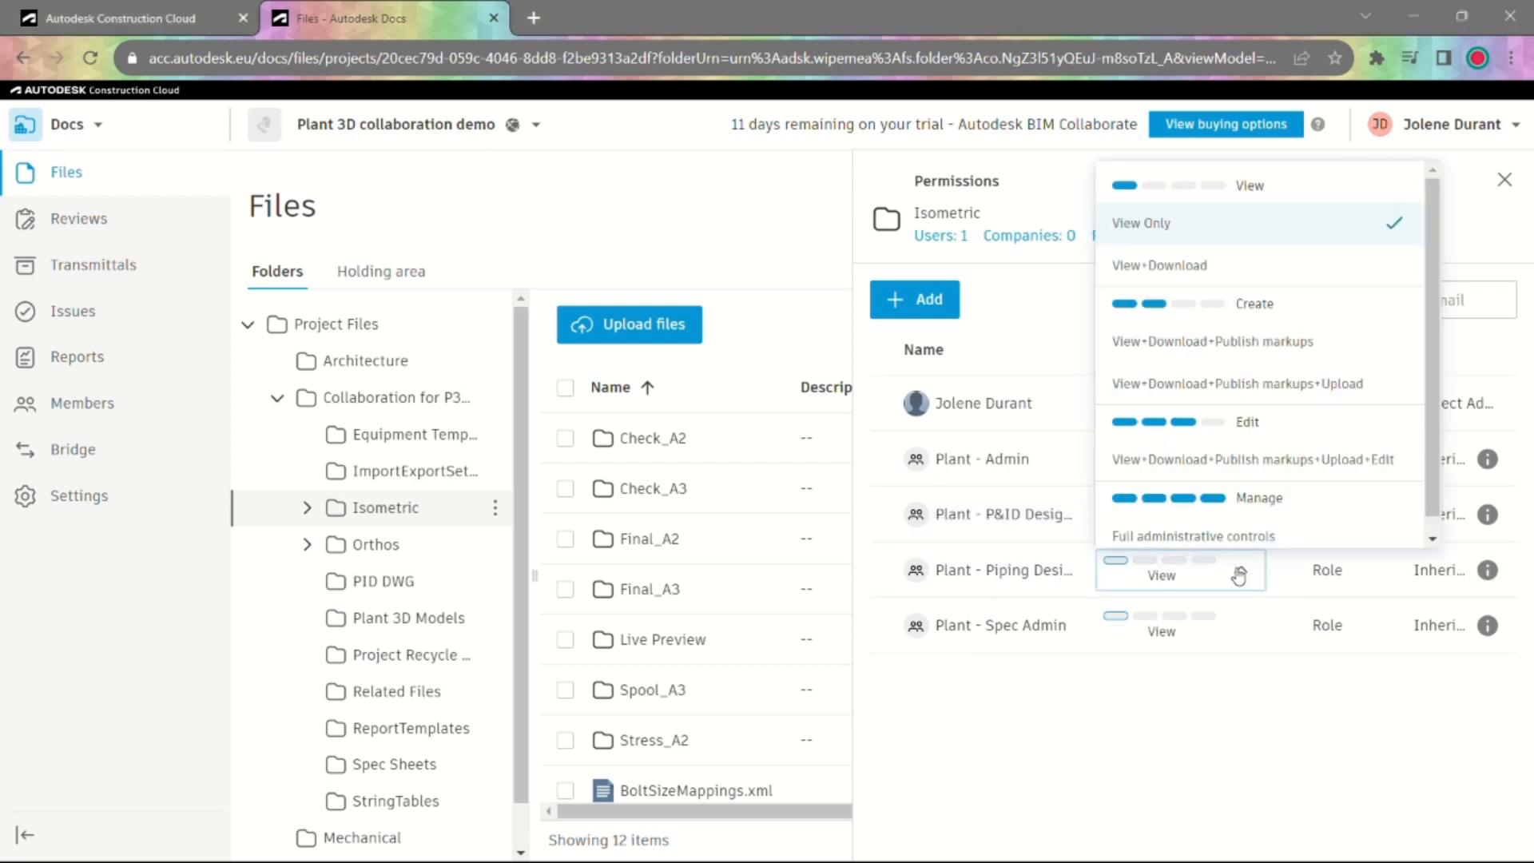
click(1238, 462)
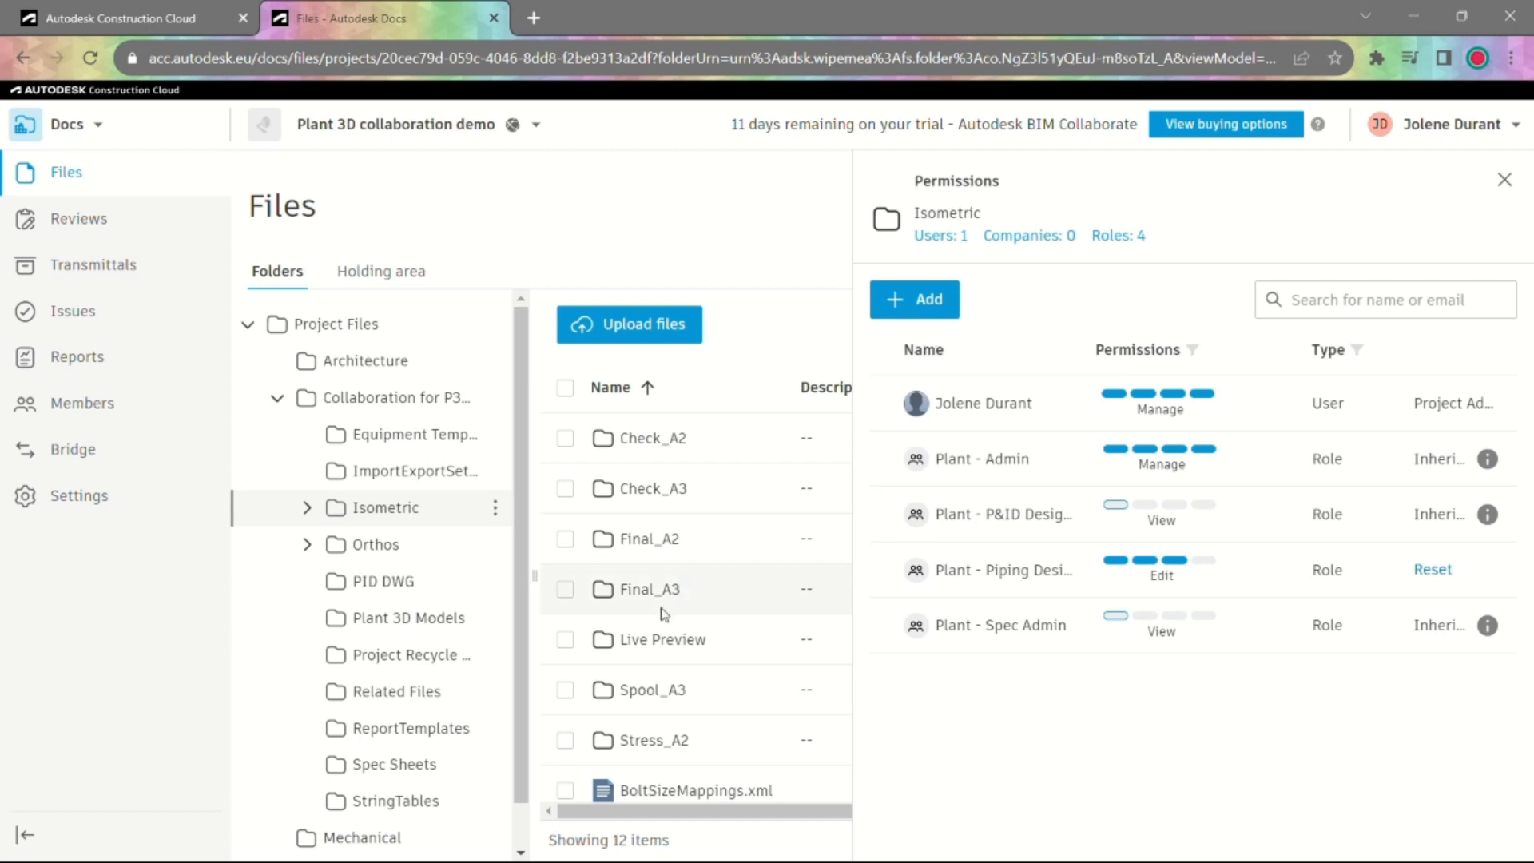
click(404, 544)
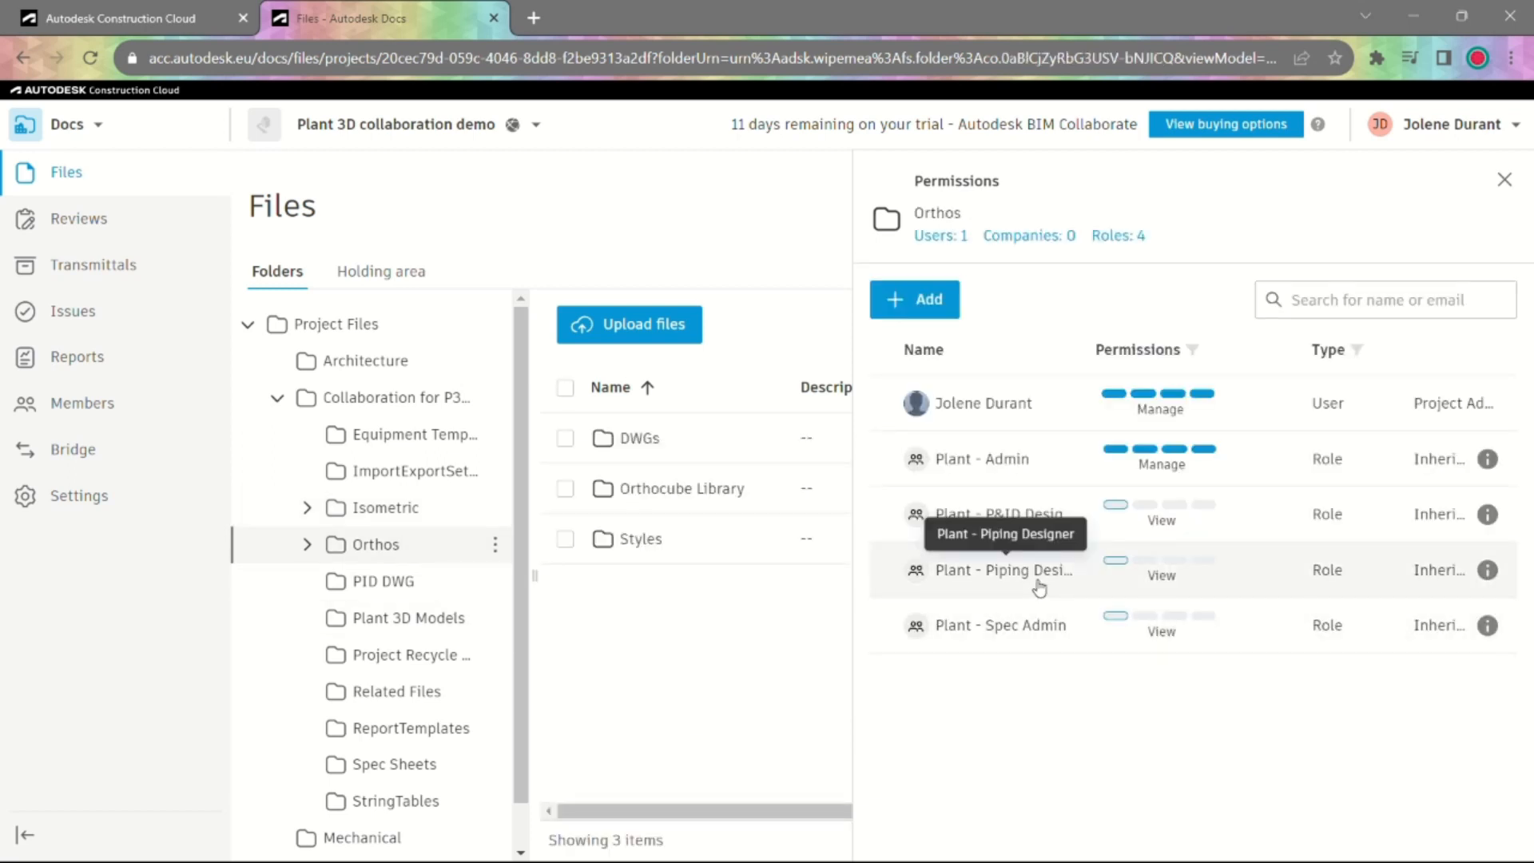
click(1133, 572)
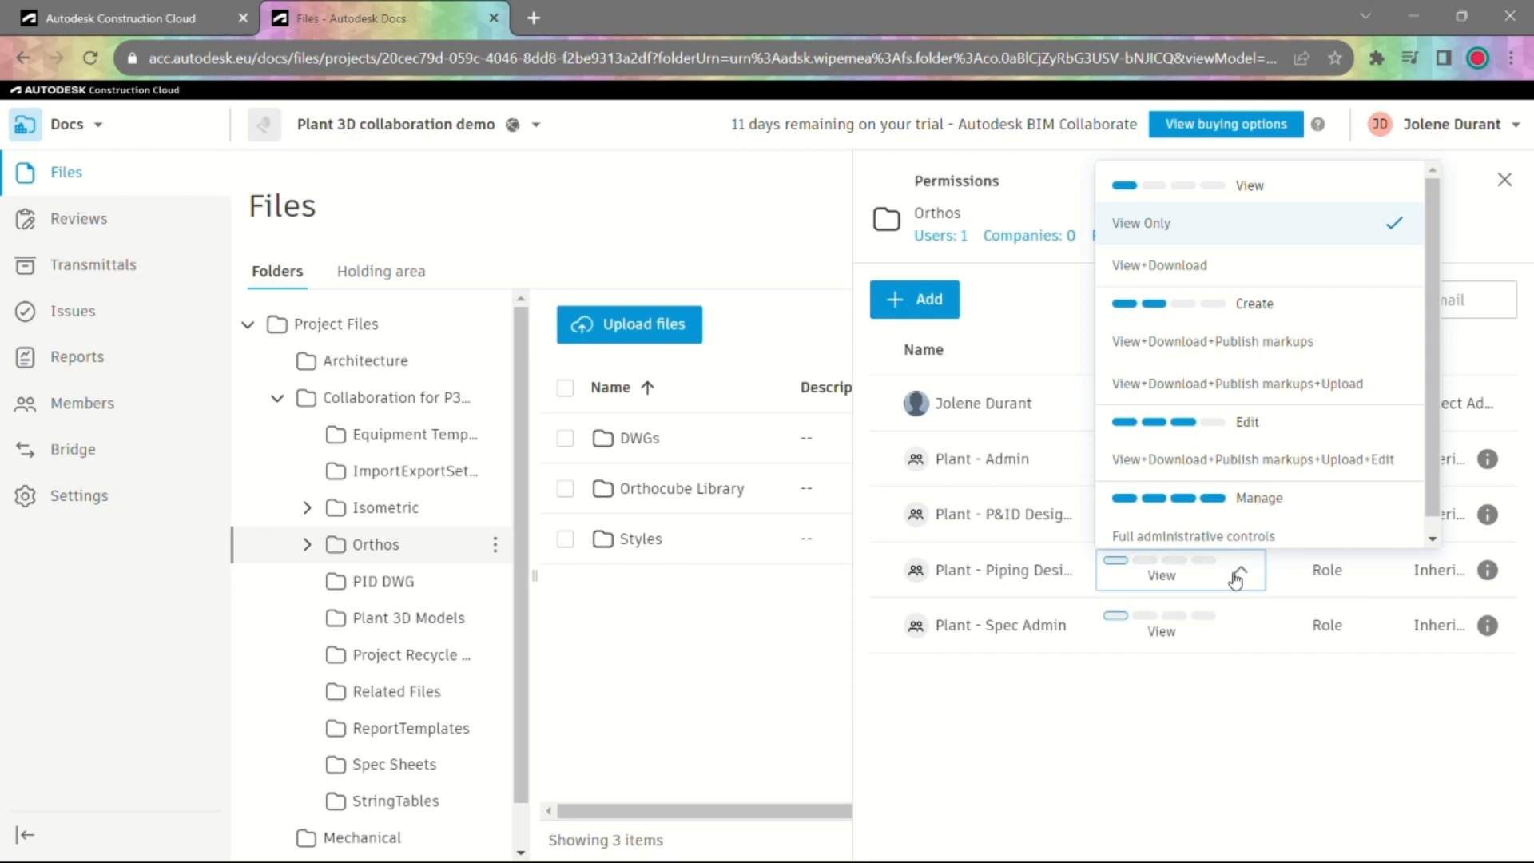
click(1222, 457)
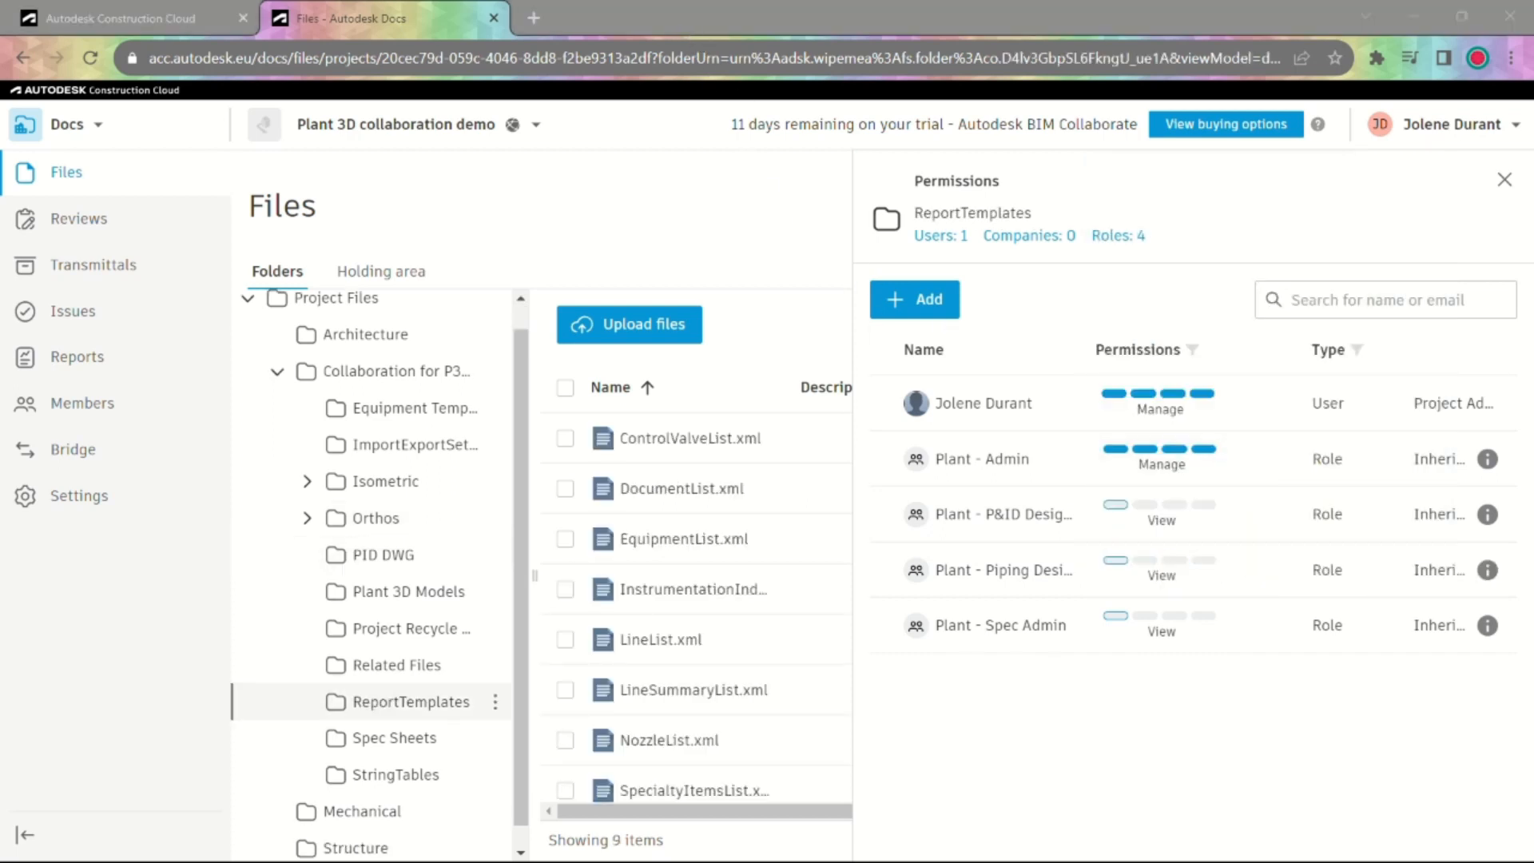
Step: Give the Plant - Spec Admin role Edit permission on the Spec Sheets folder and close the permissions settings
click(435, 740)
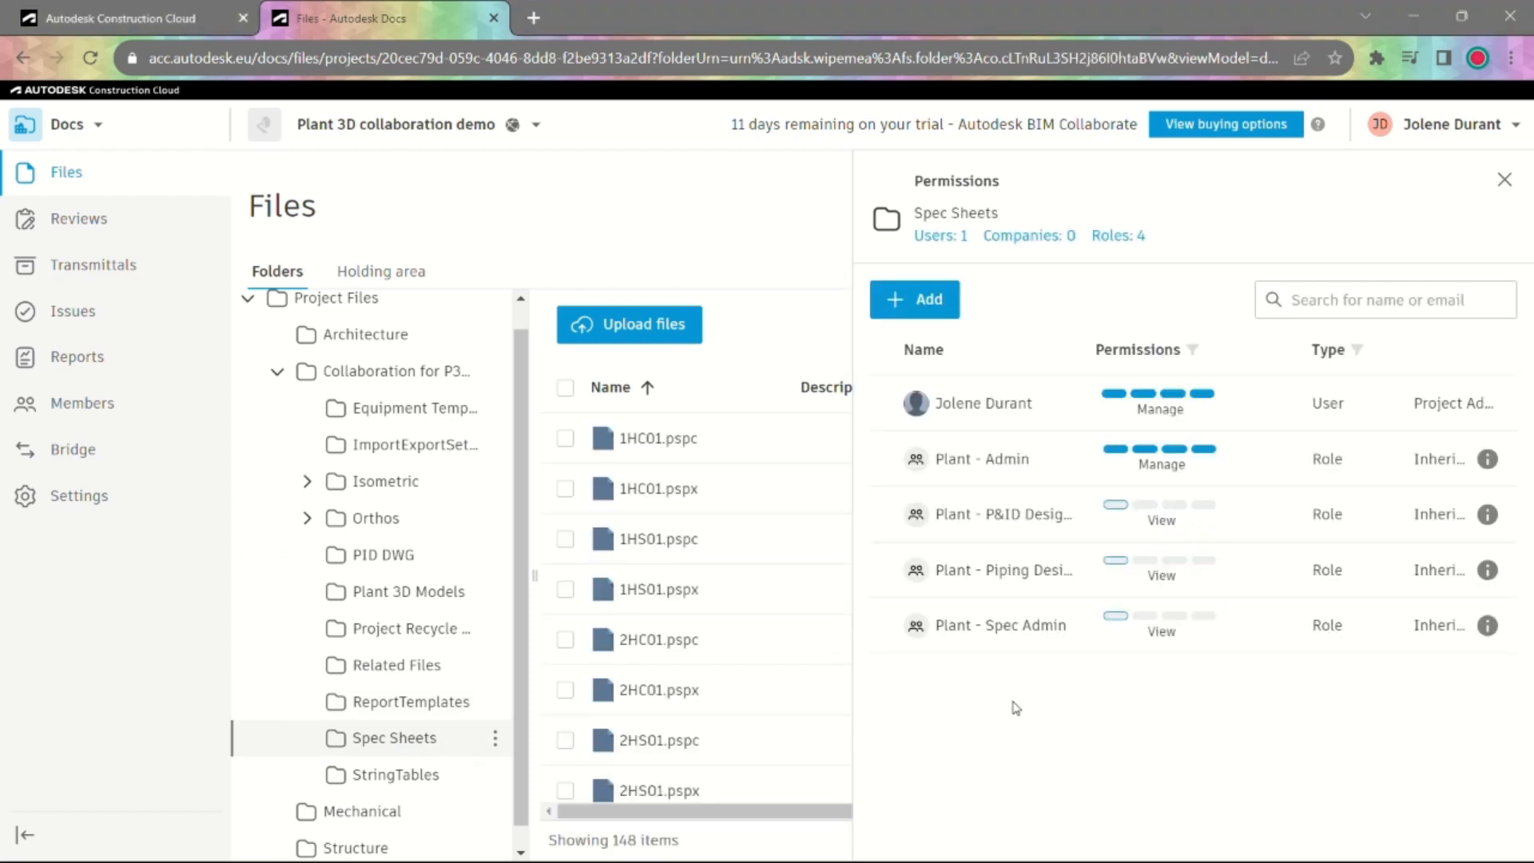
click(1254, 628)
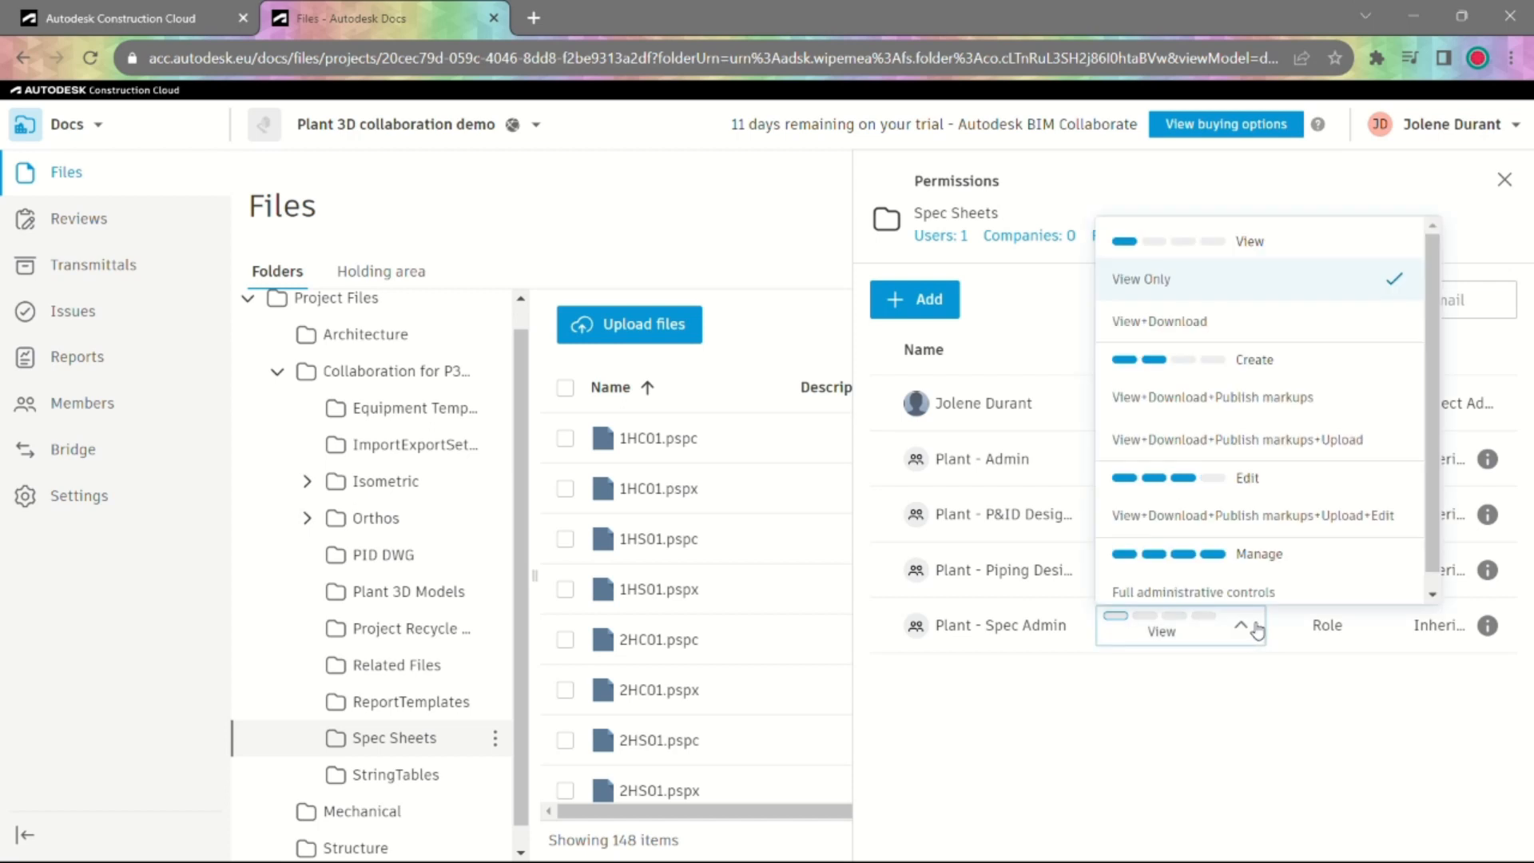
click(1249, 539)
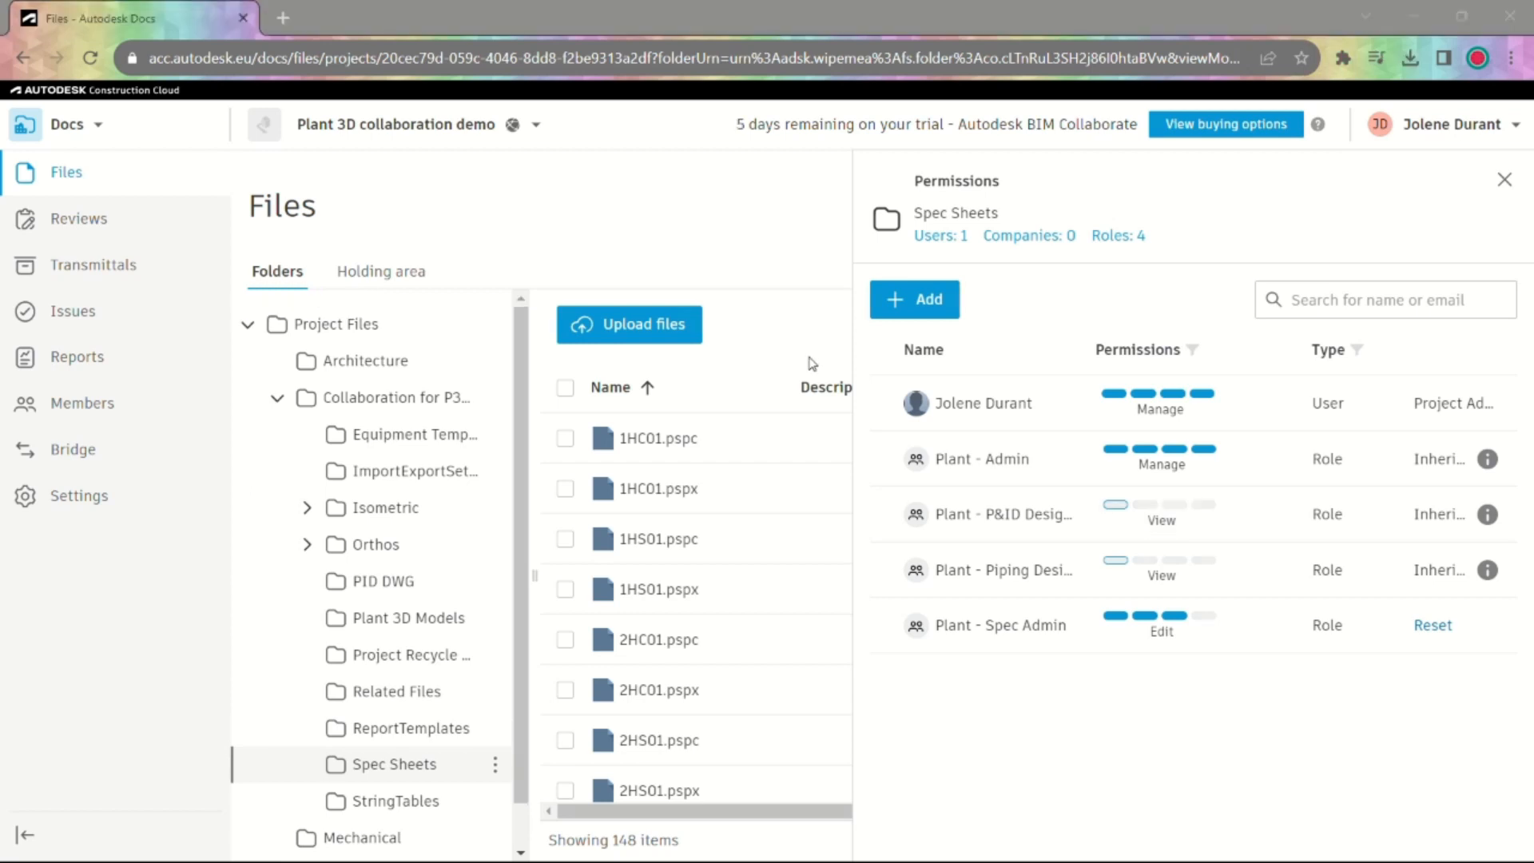
click(1508, 181)
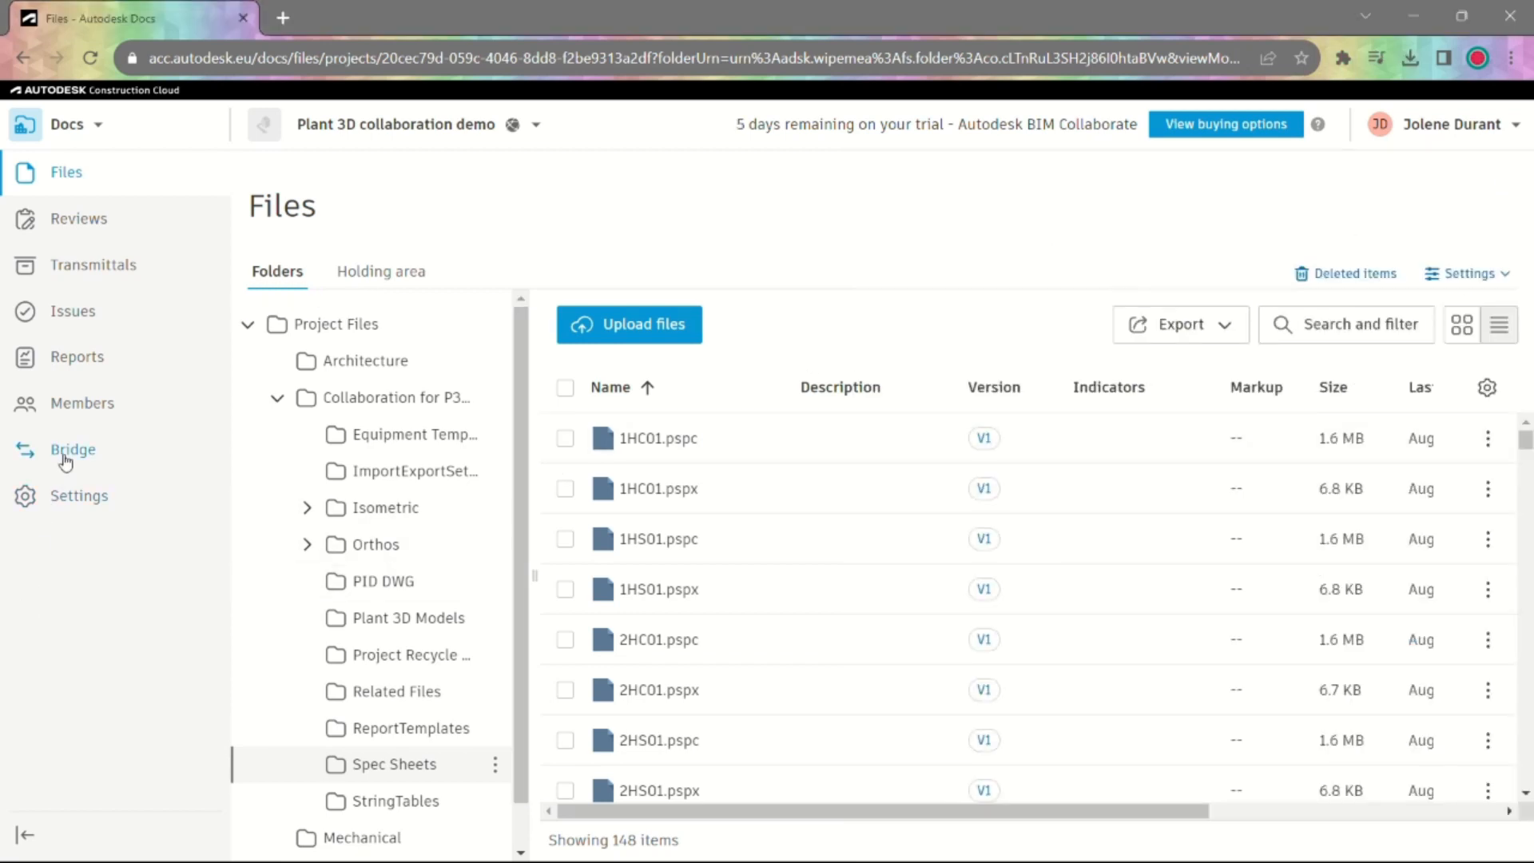
Step: Start a project member invitation in Docs with "sample" as the email entry, and cancel the invitation
click(64, 414)
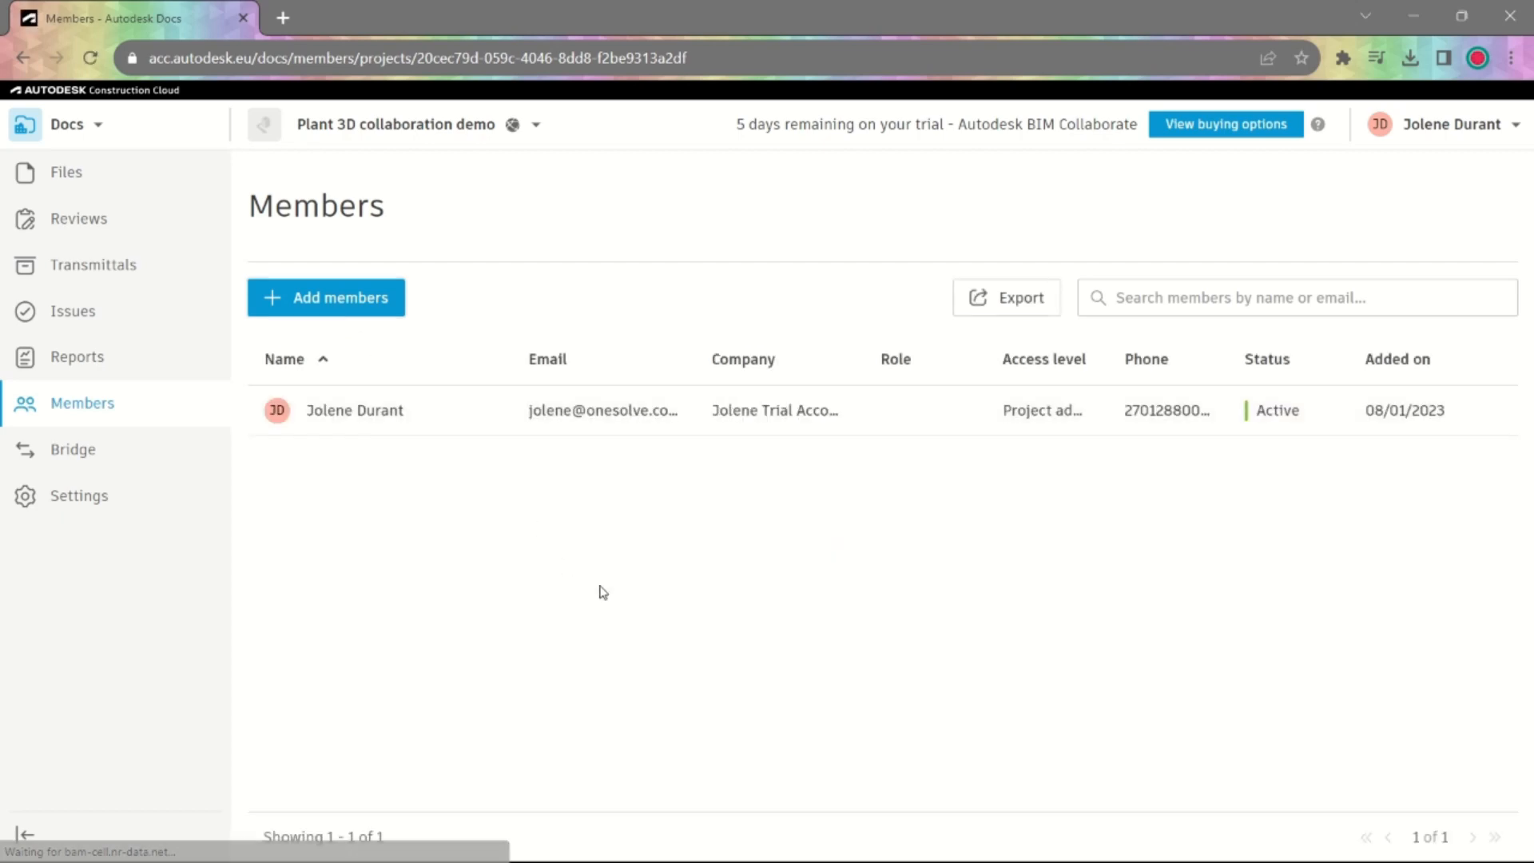
click(332, 301)
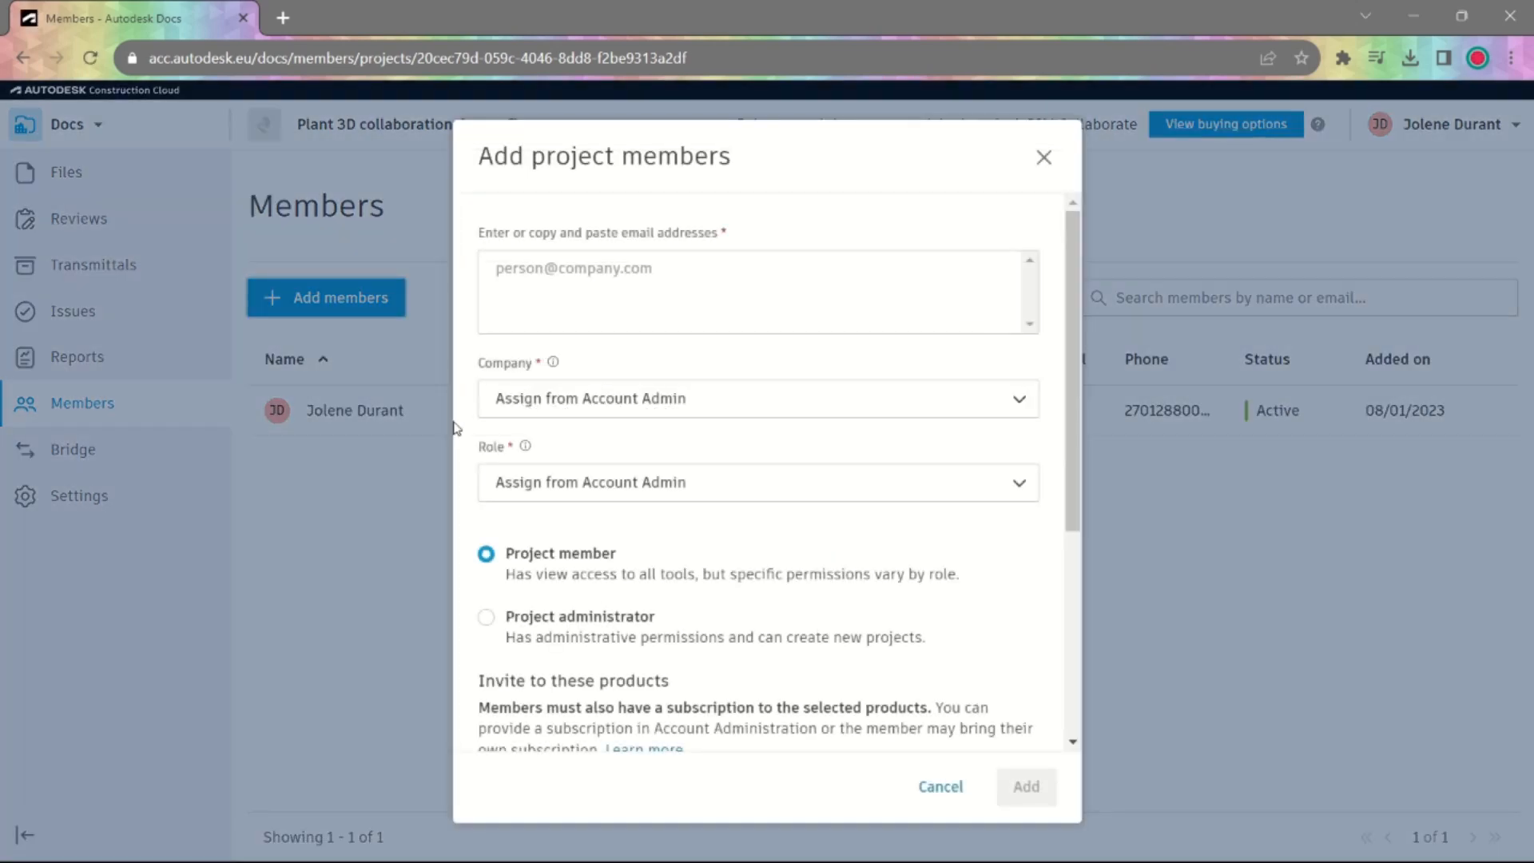
click(573, 307)
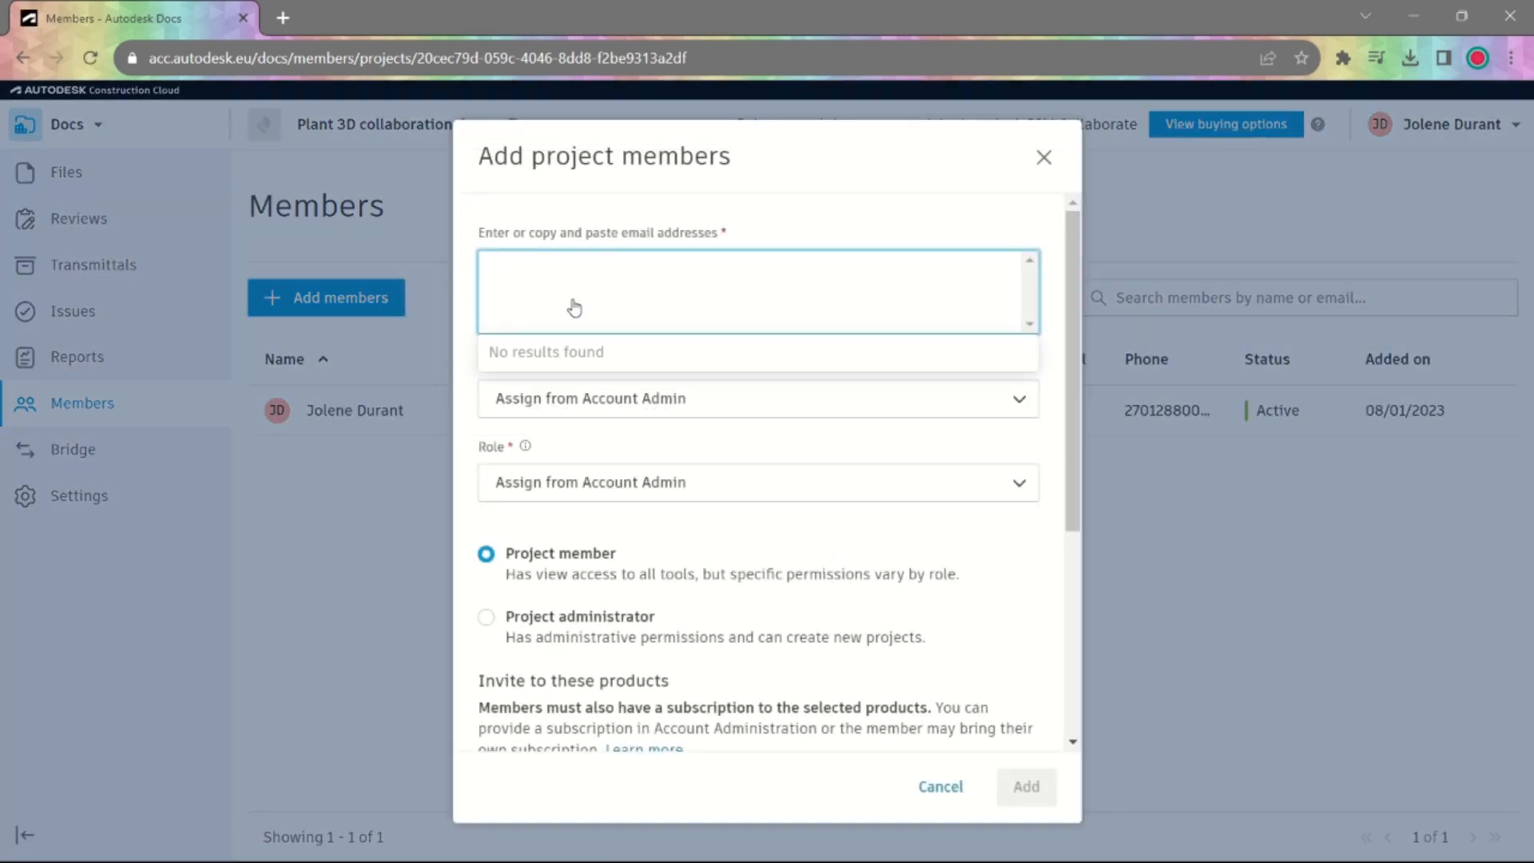
text(sample)
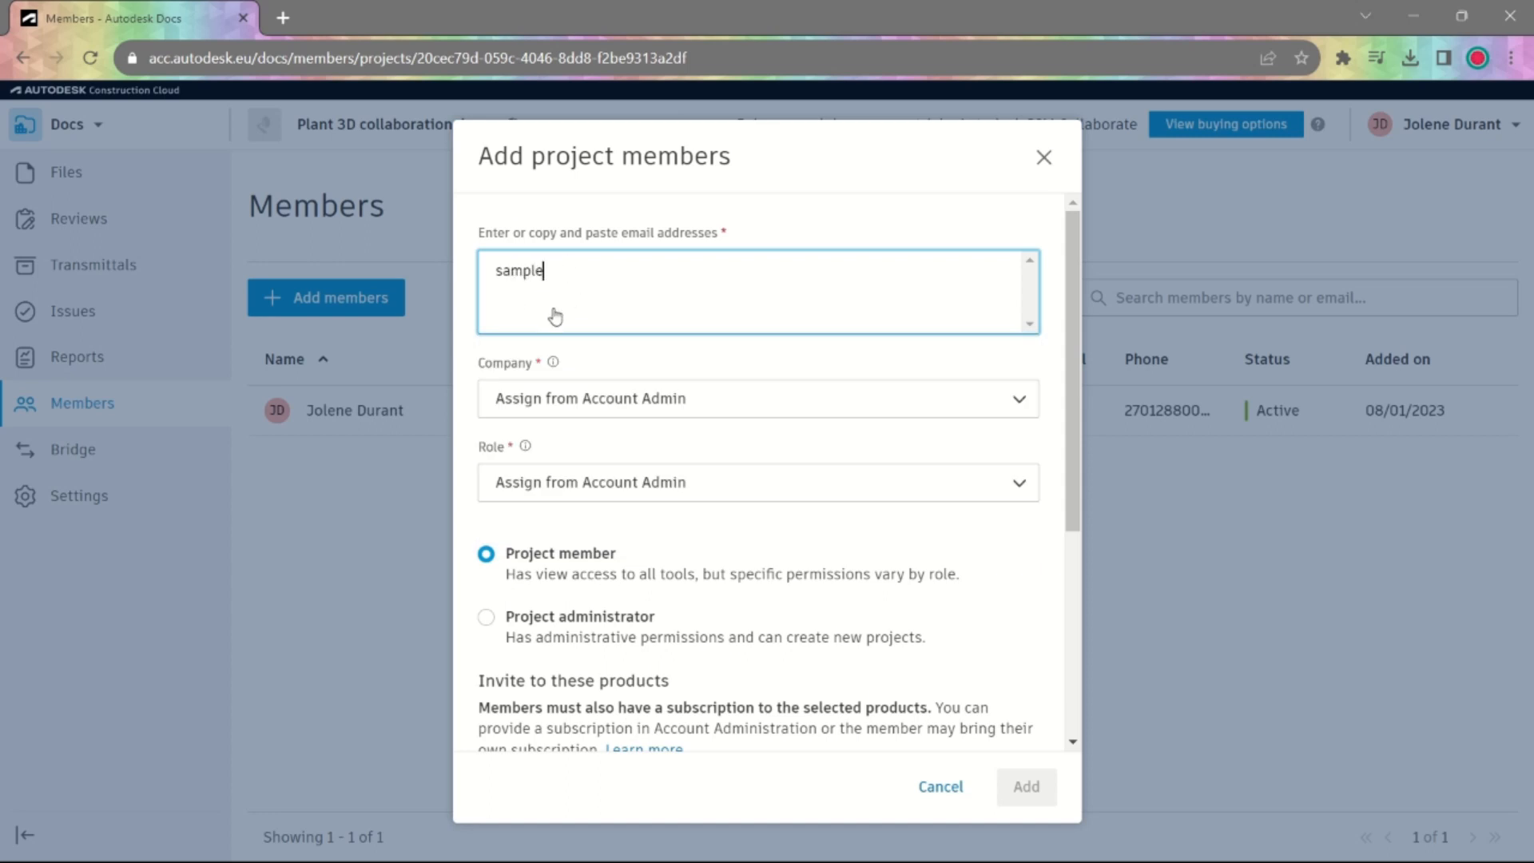
click(1044, 158)
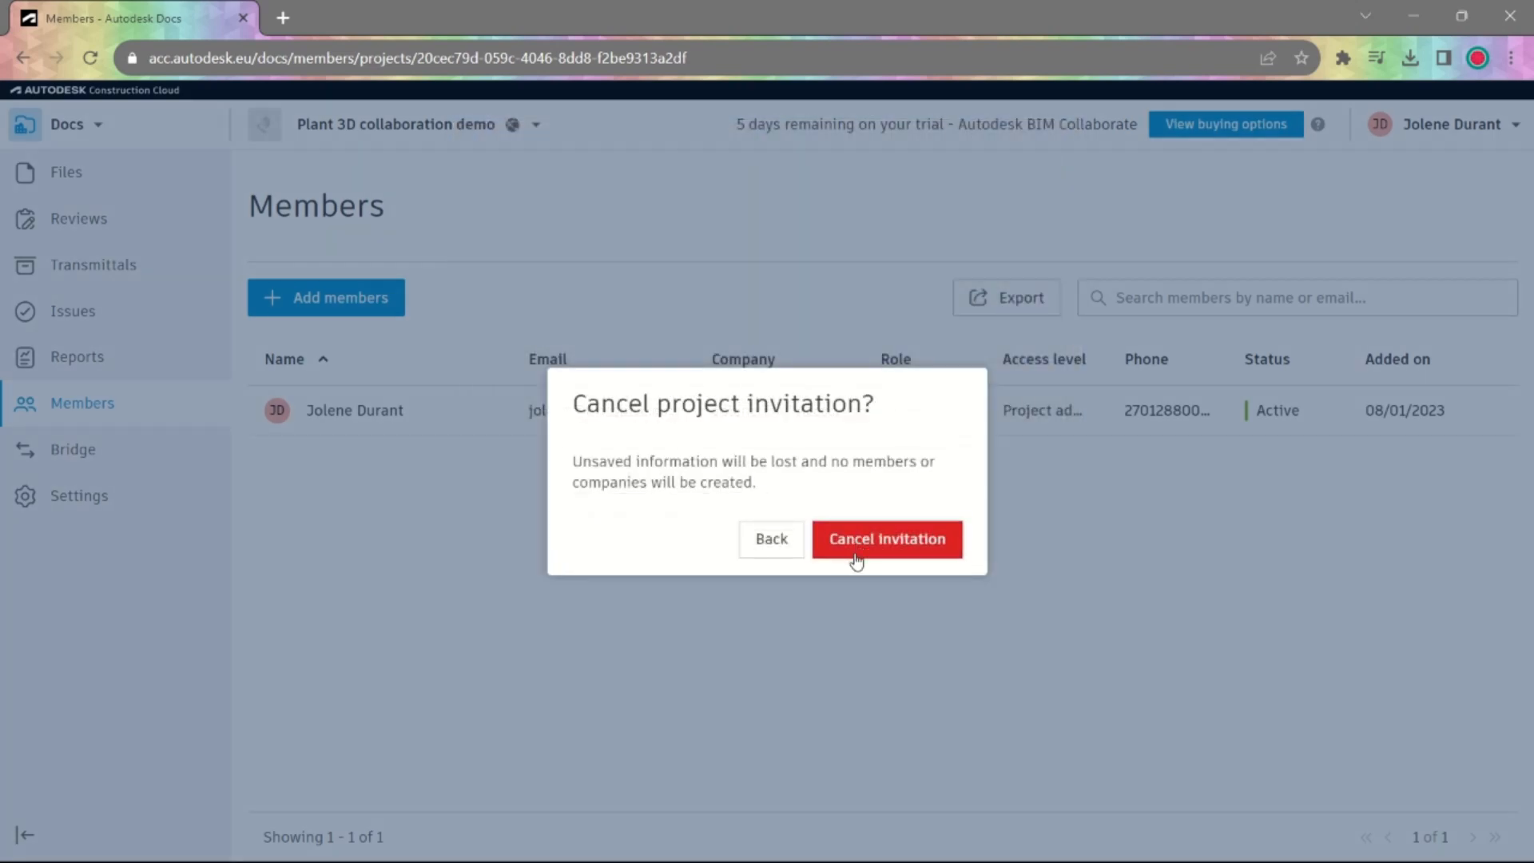
click(857, 551)
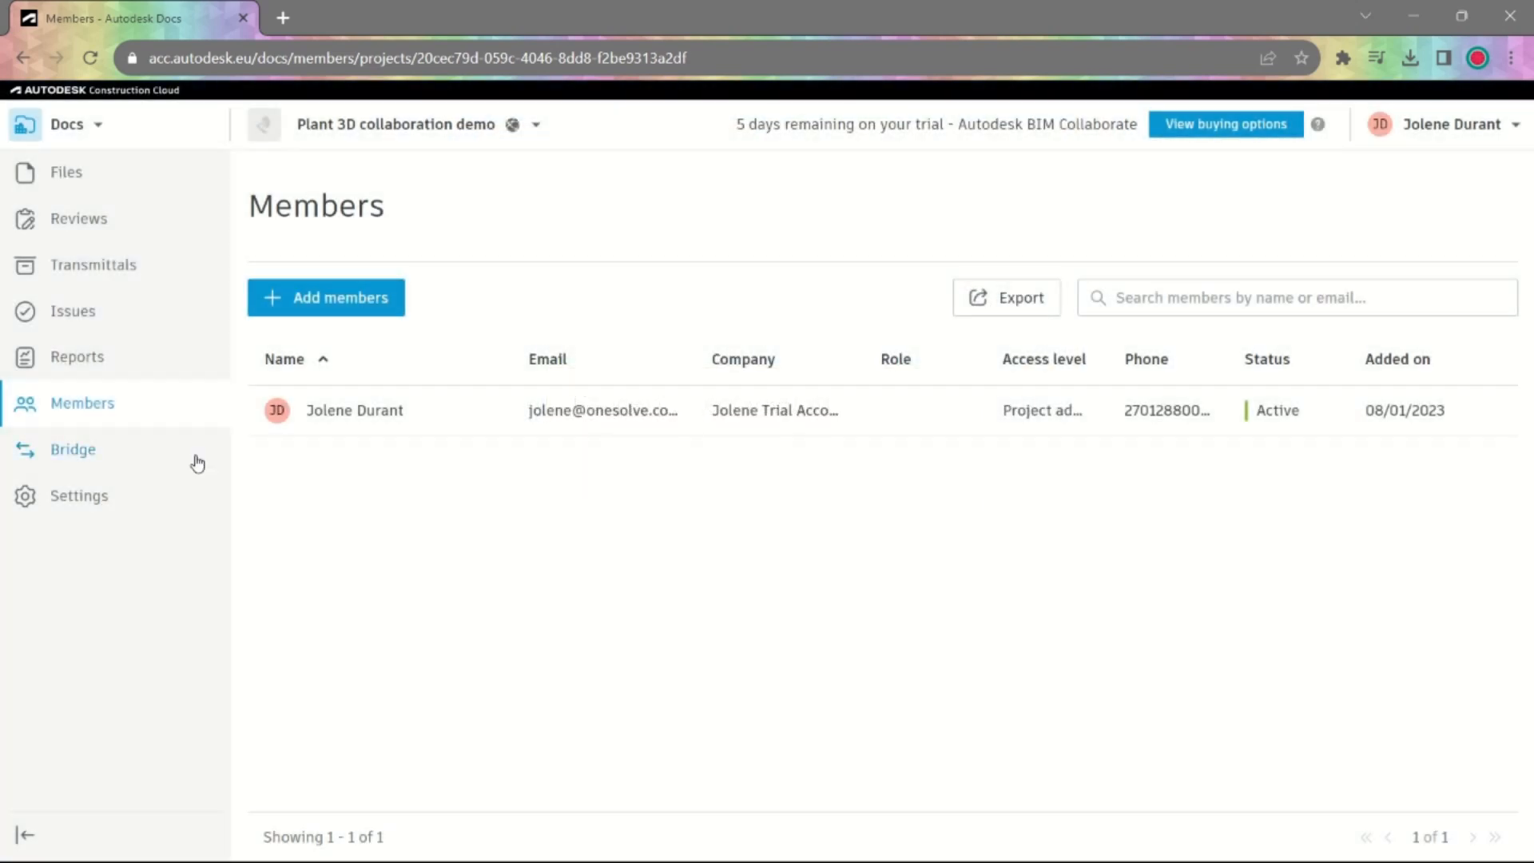
Step: Switch to Account Admin, start adding an account member with "sample" as the email entry, and discard the entry
click(84, 128)
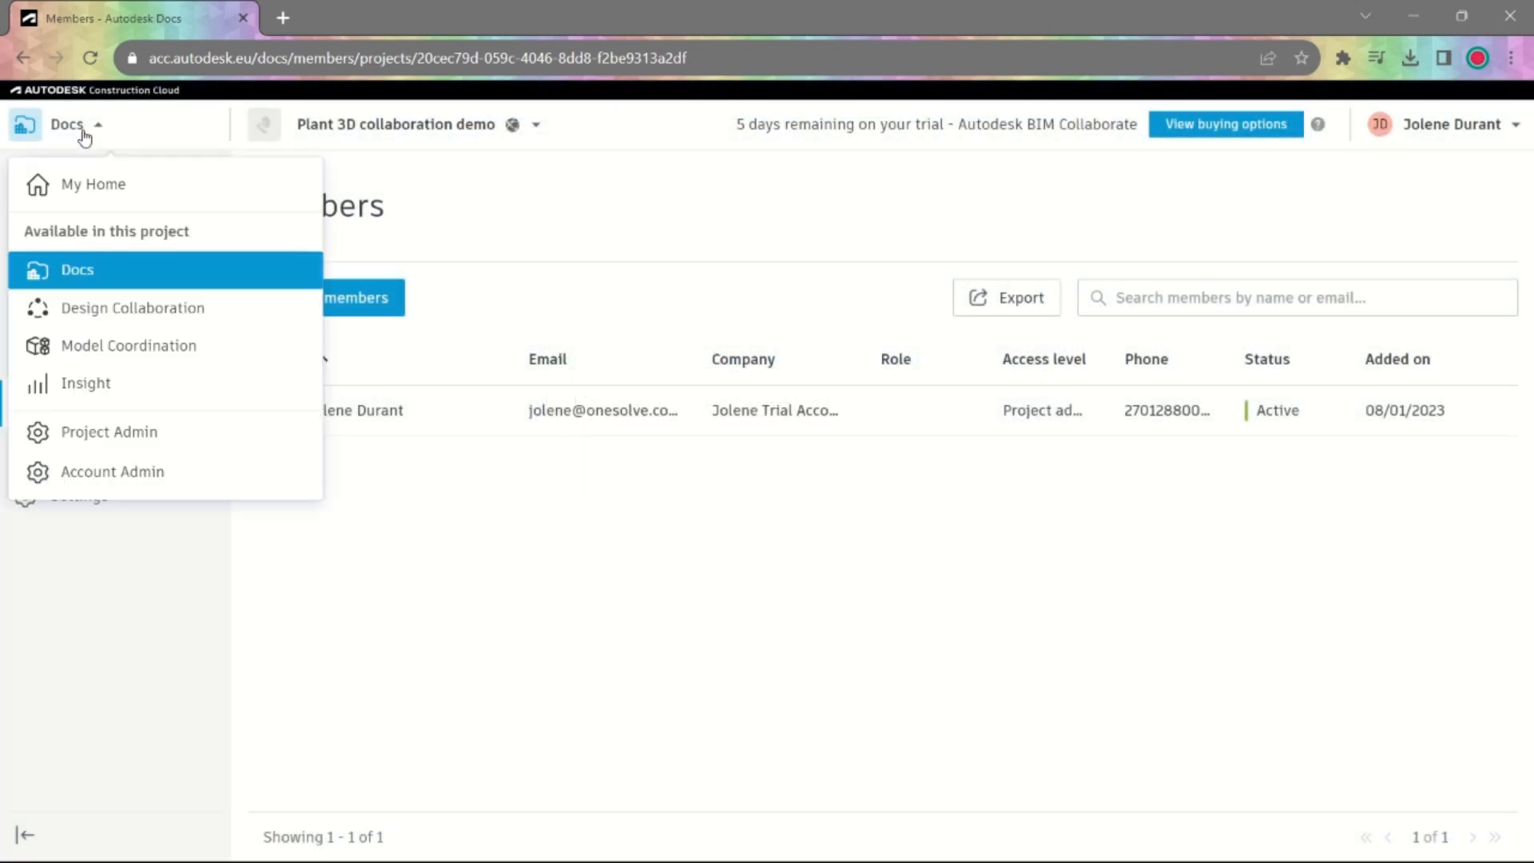
click(153, 483)
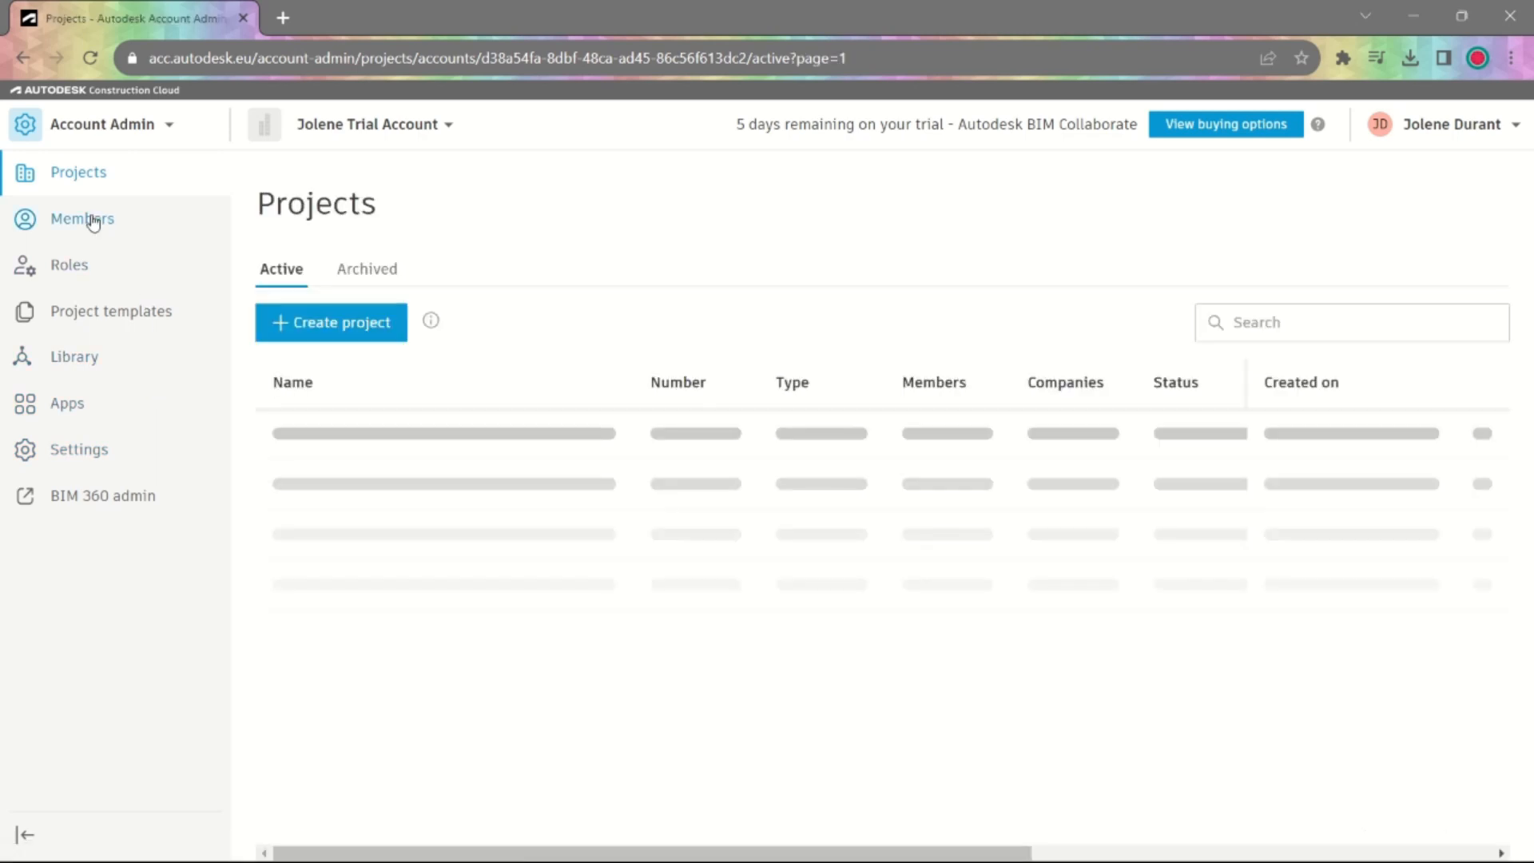
click(127, 227)
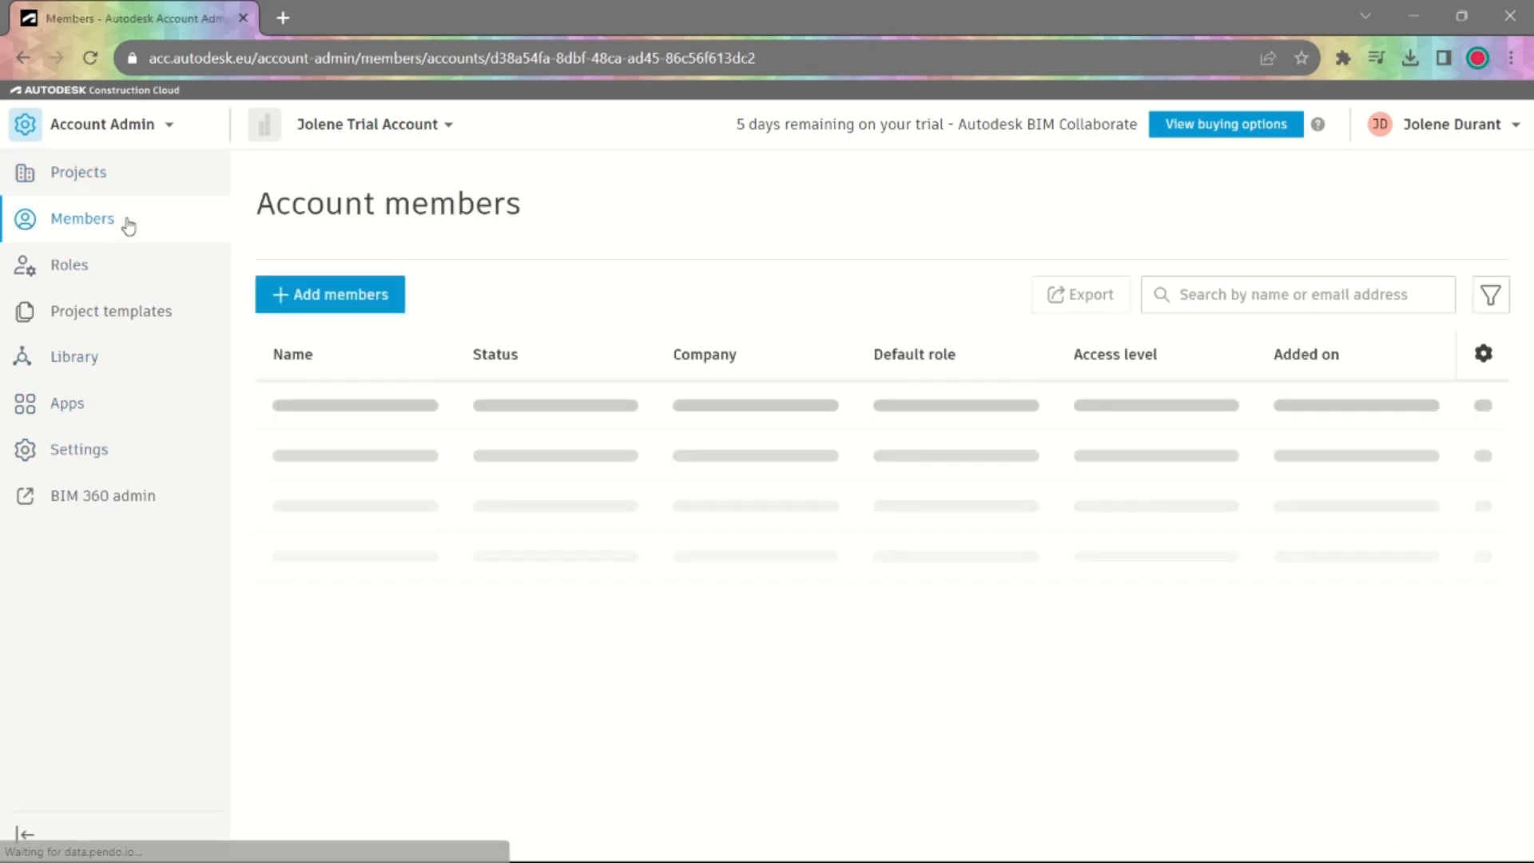
click(349, 297)
click(556, 309)
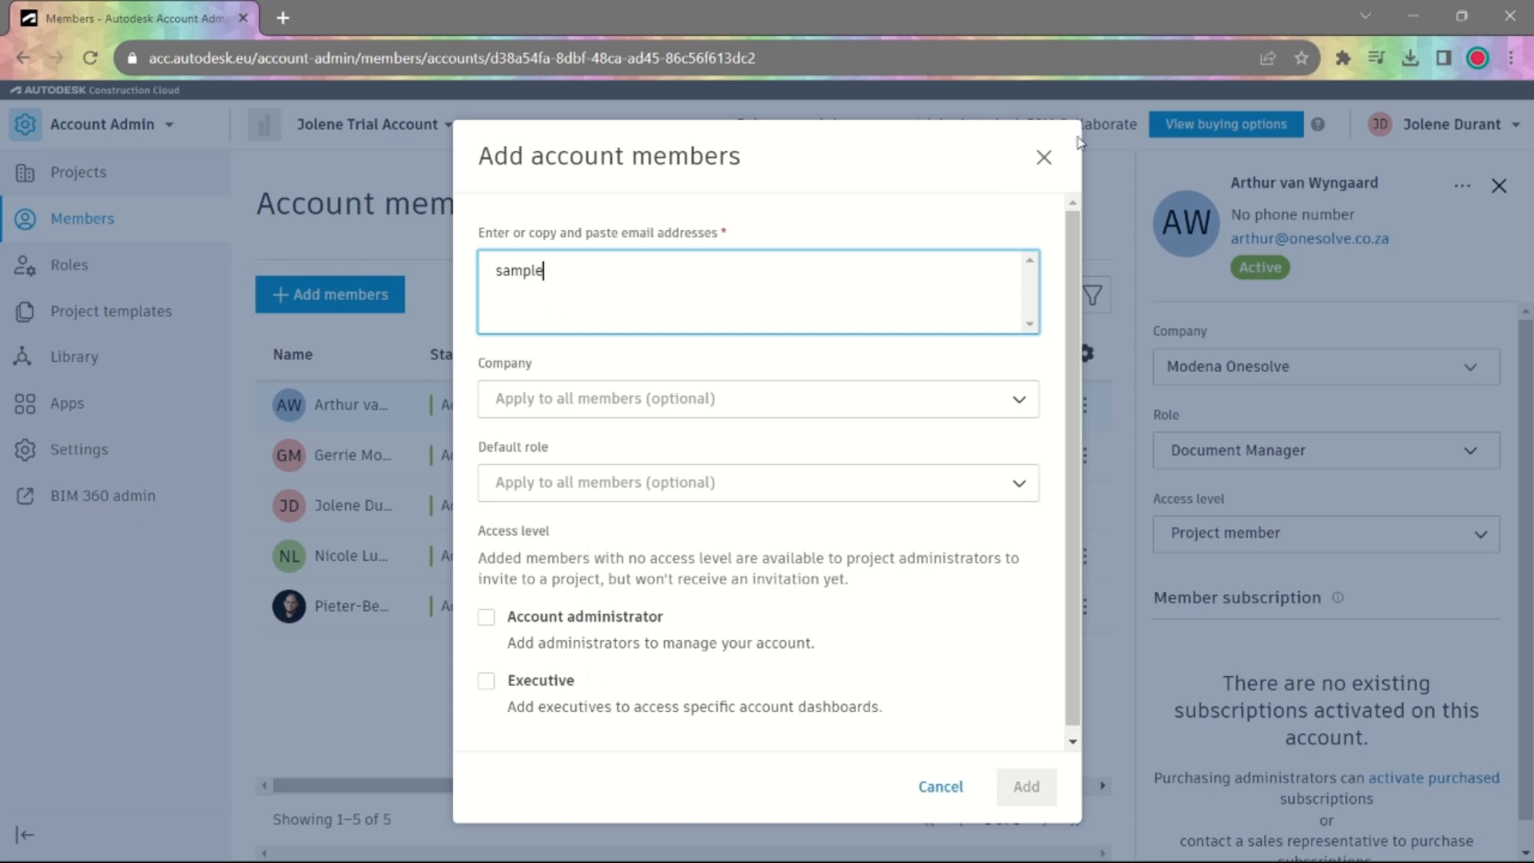
click(1043, 160)
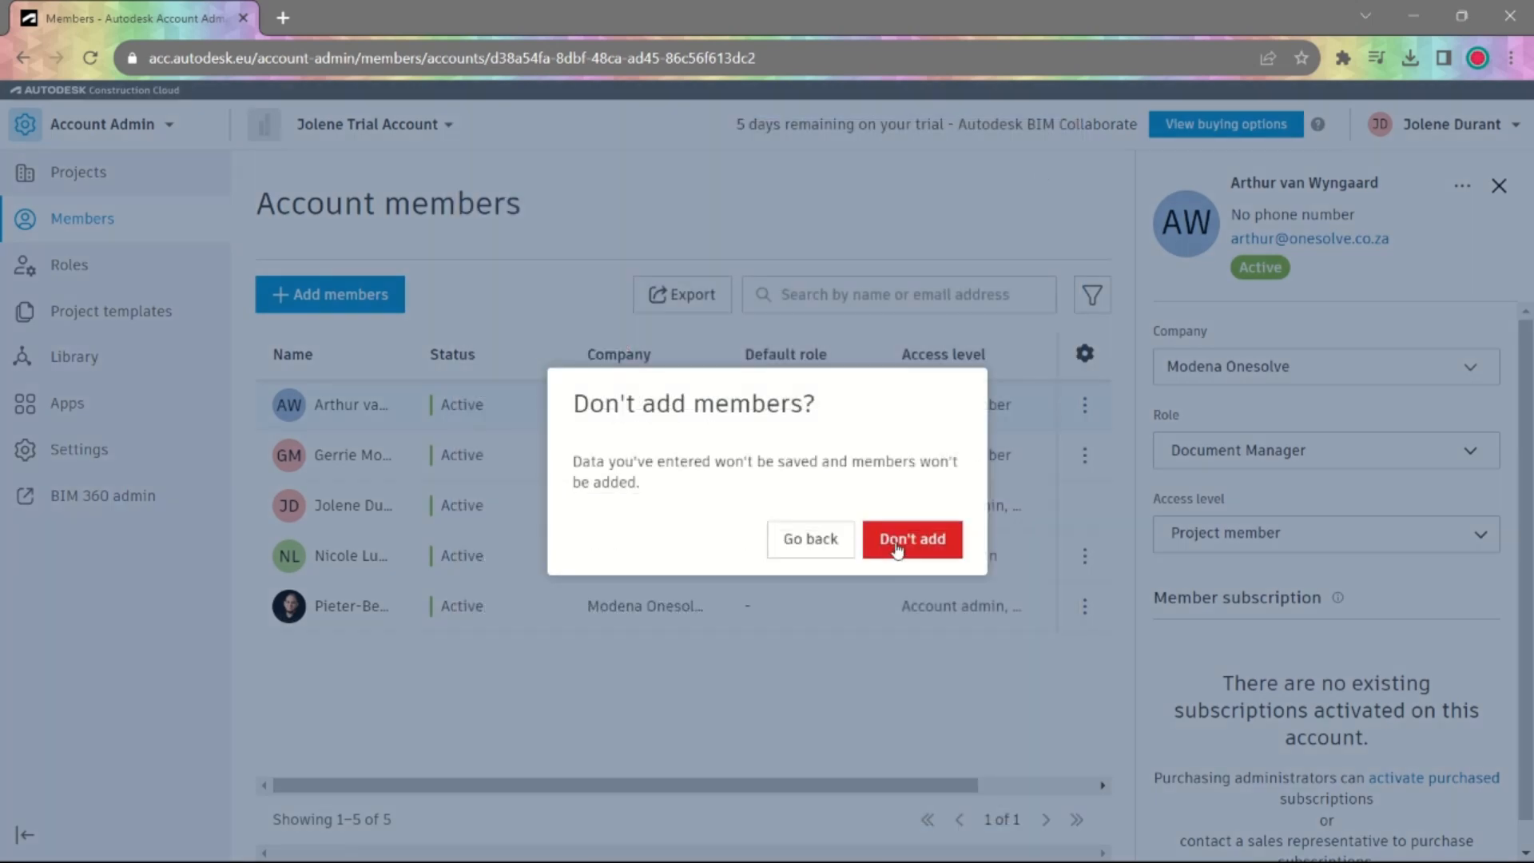
click(901, 540)
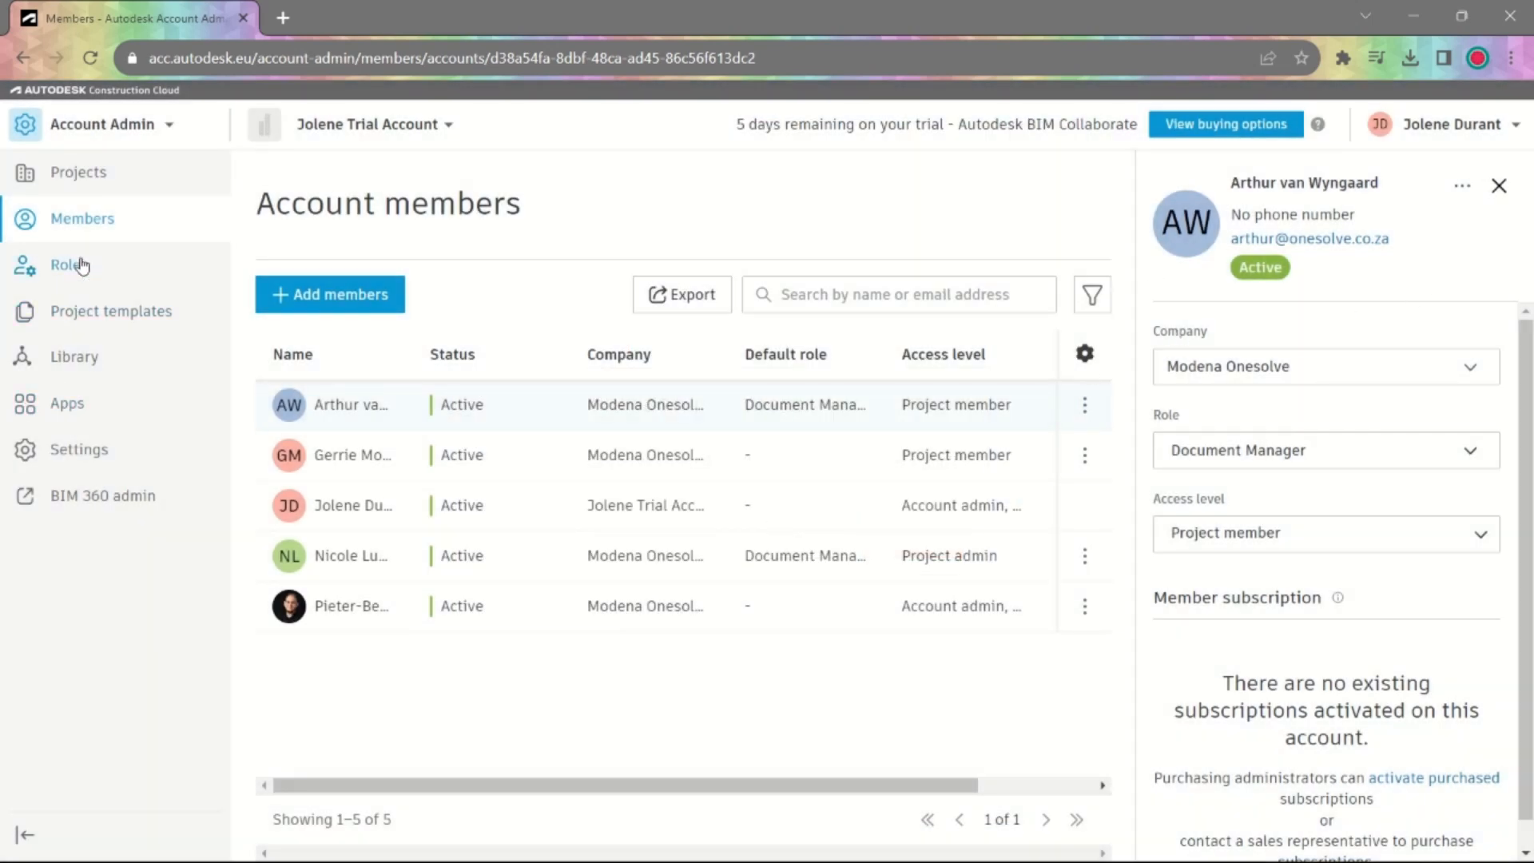
Step: Open the Plant 3D collaboration demo project from the account's list of active projects
click(695, 33)
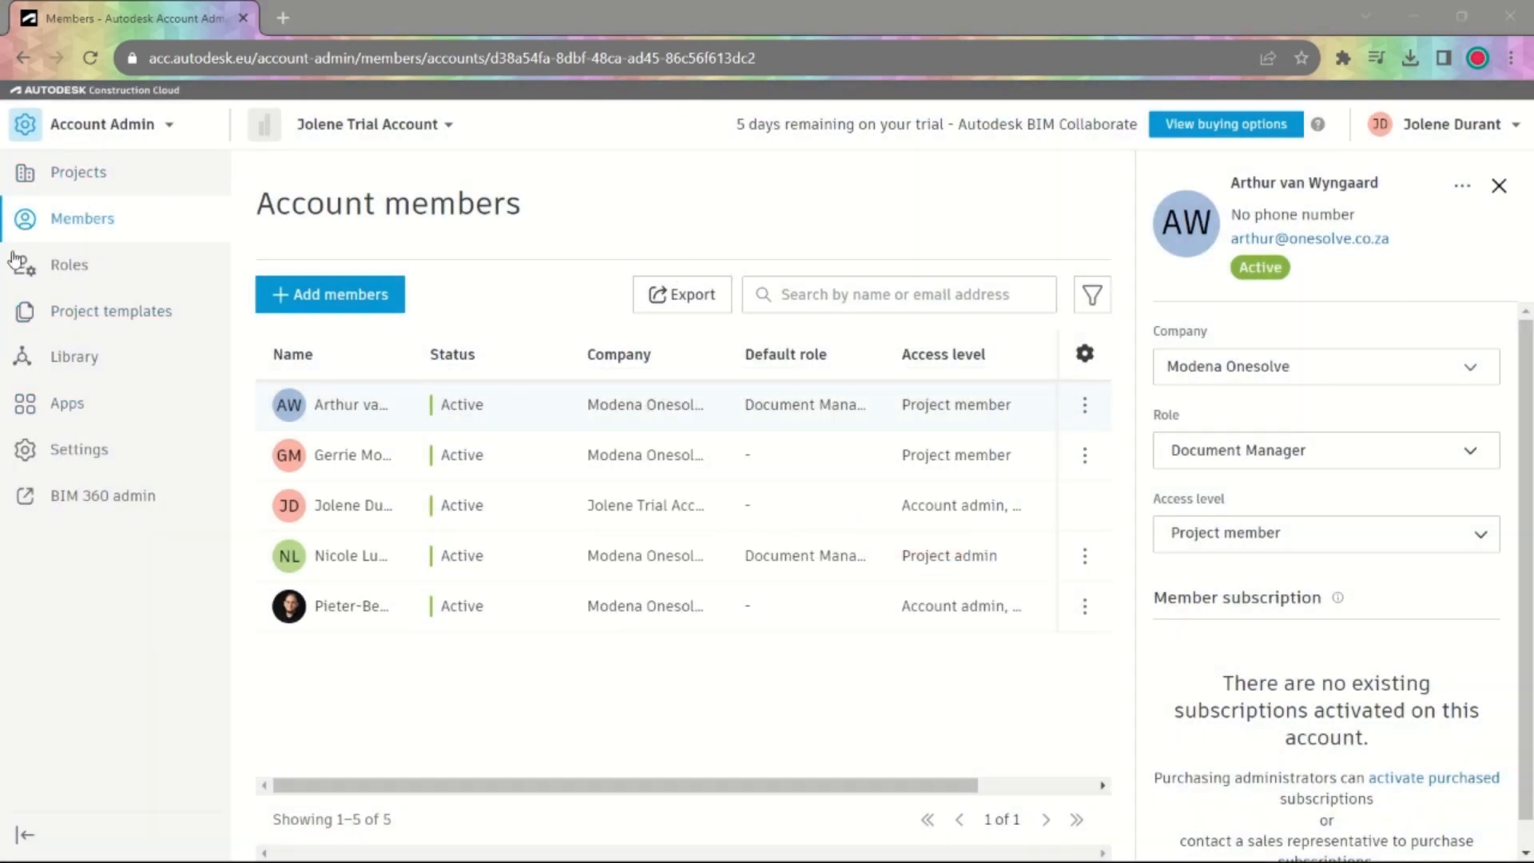
click(102, 128)
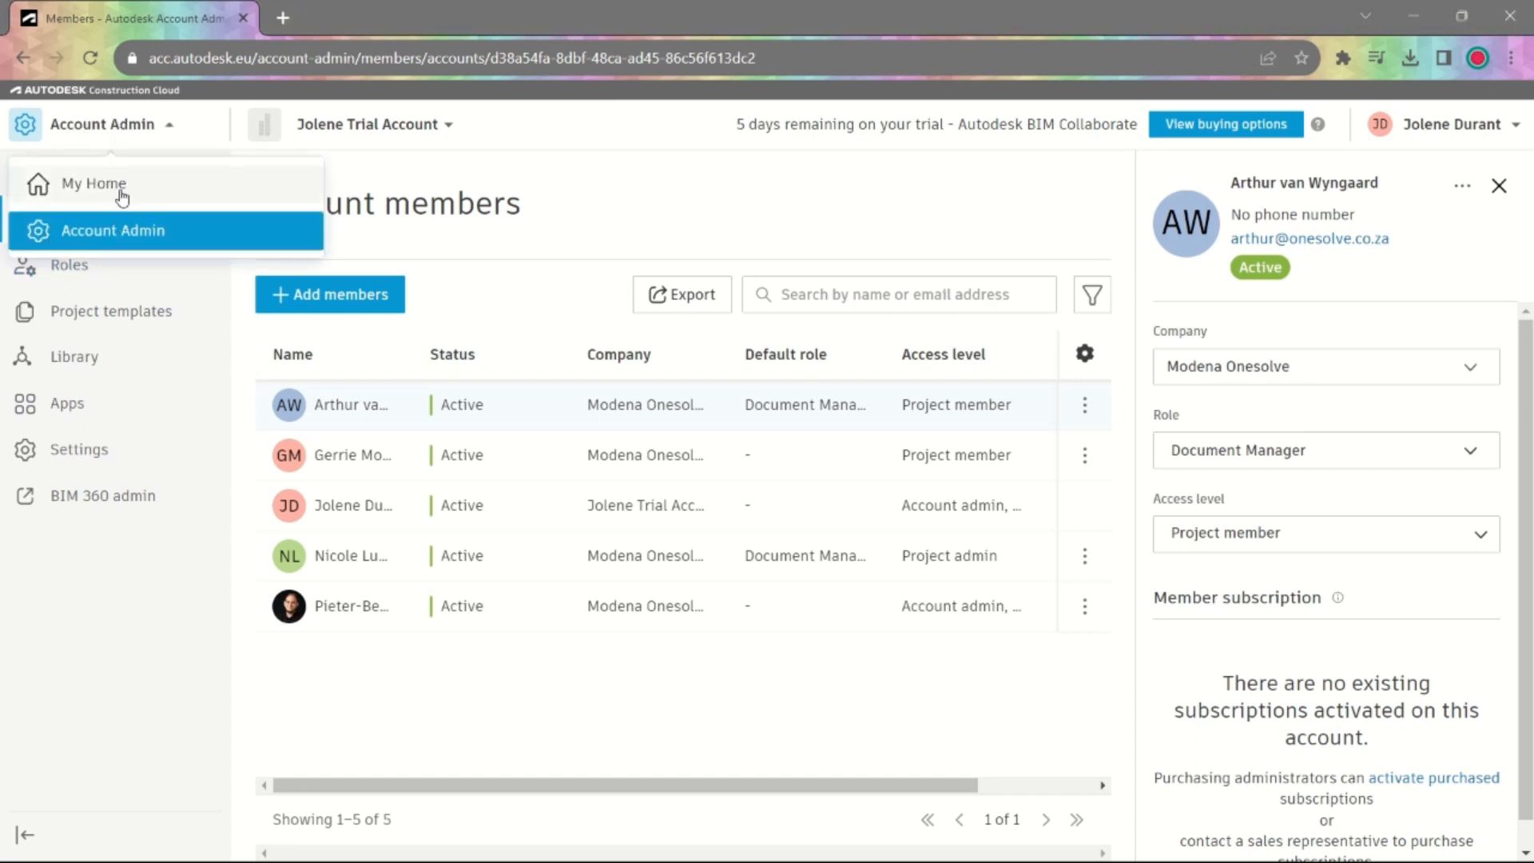
click(120, 187)
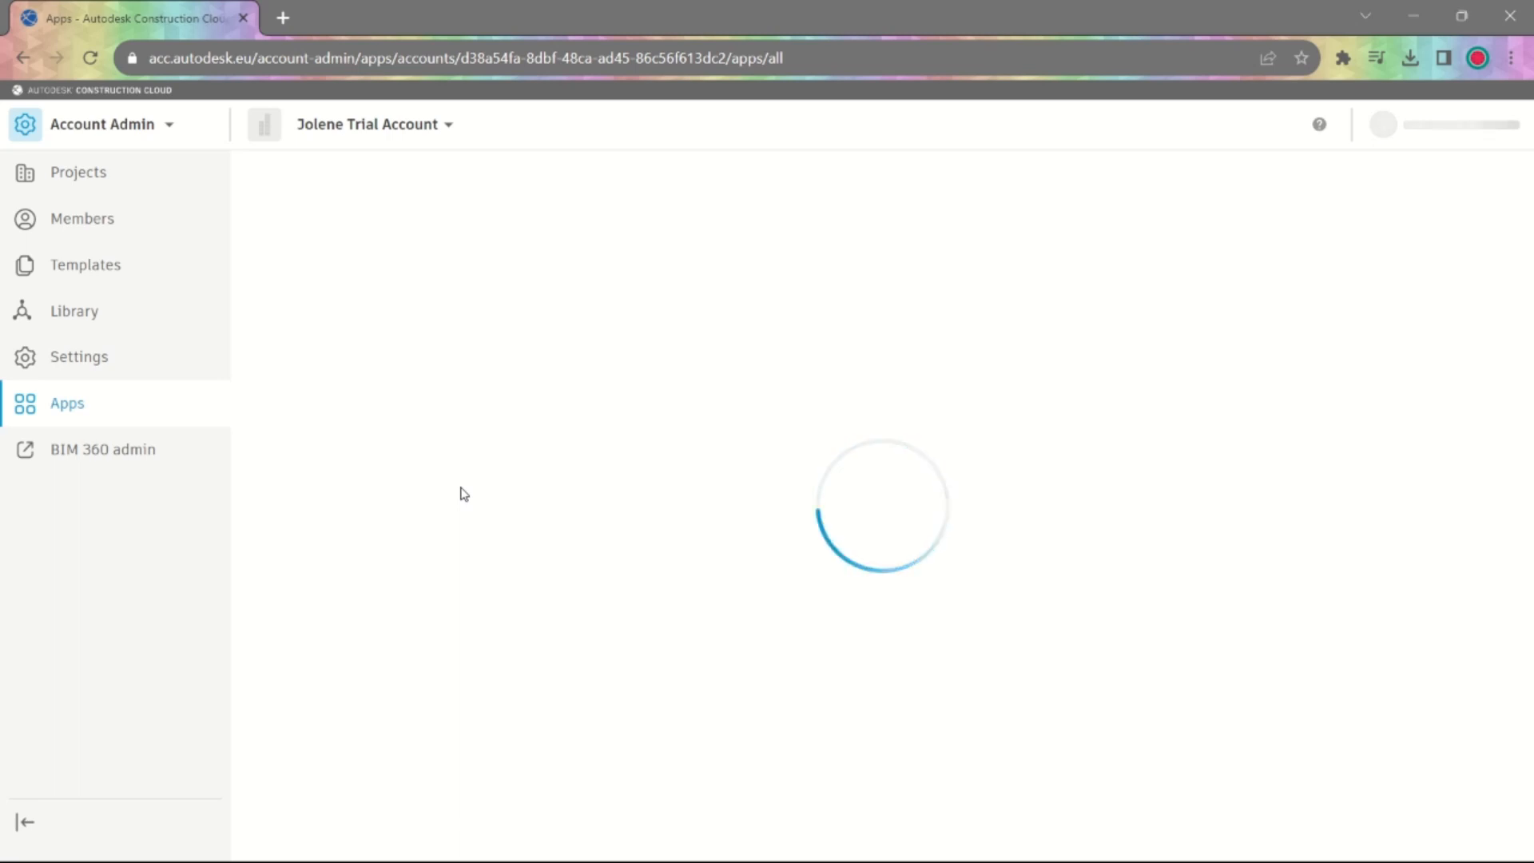
click(83, 179)
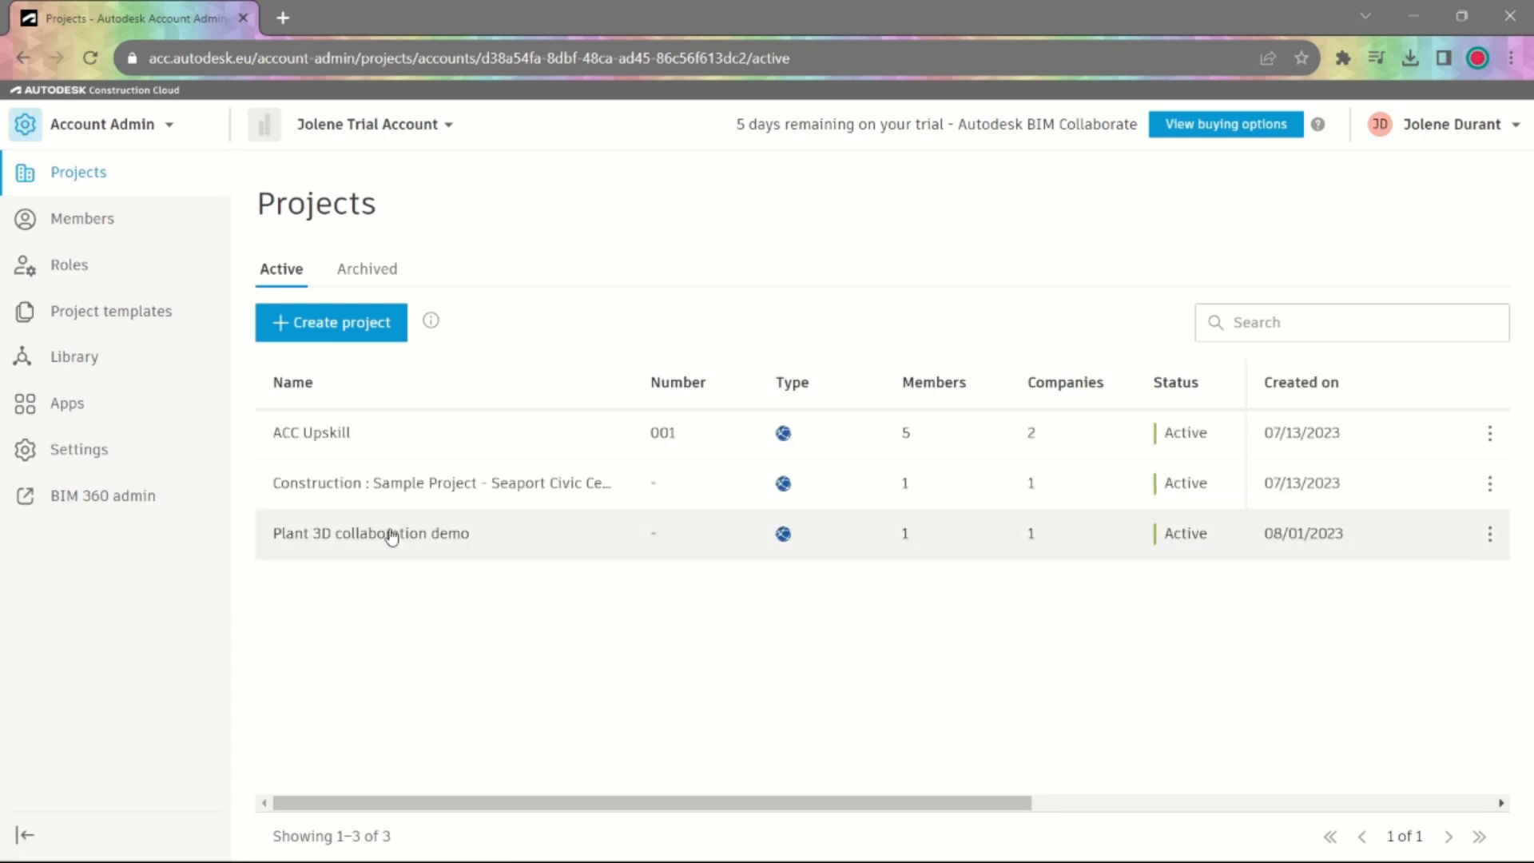
click(392, 534)
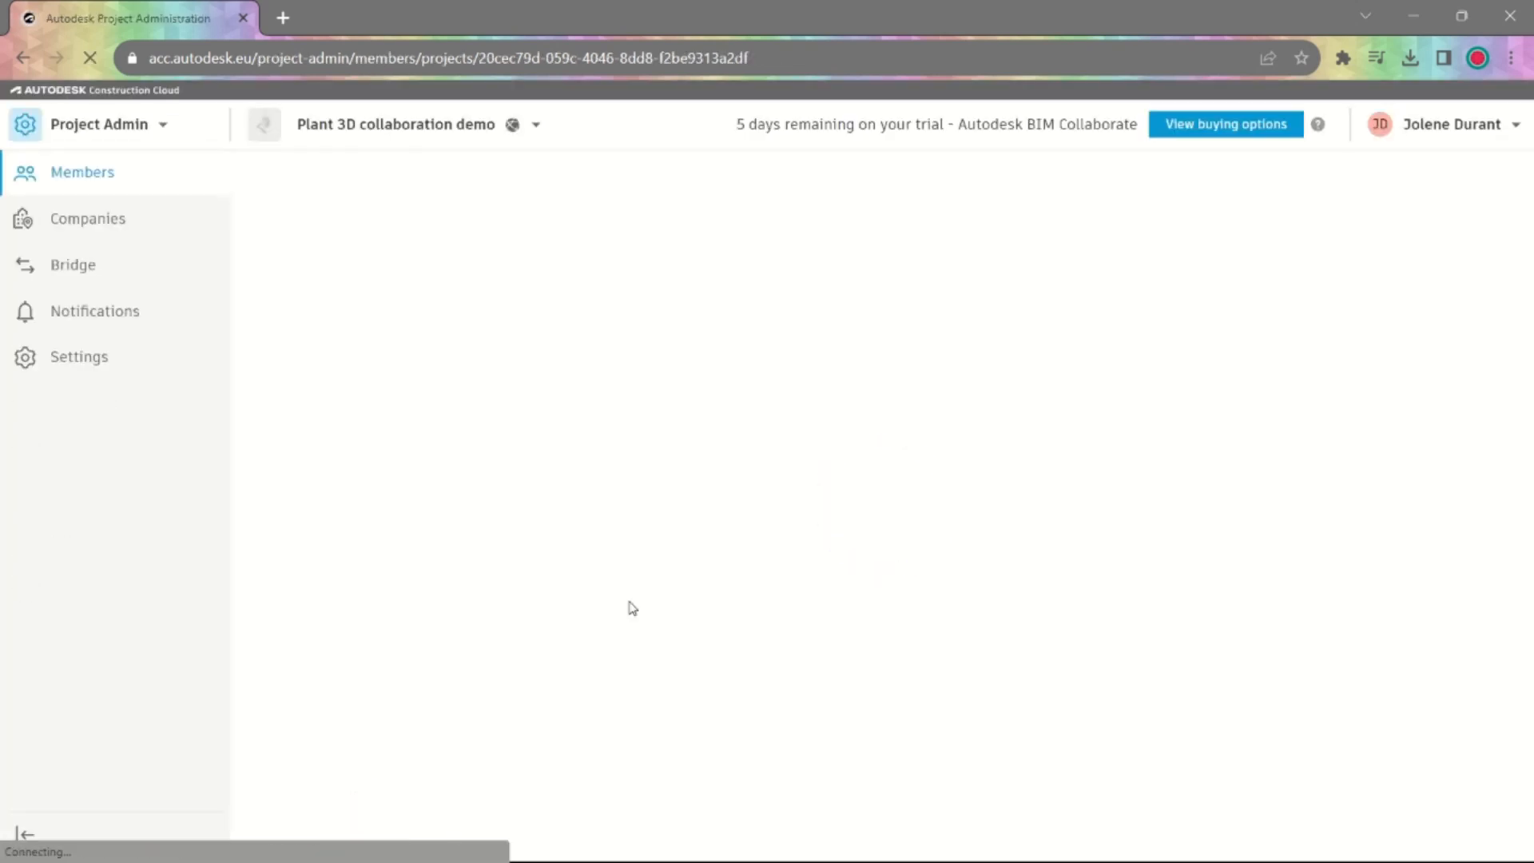
Step: Switch the project from Project Admin to Docs and open its members page
click(165, 124)
click(83, 281)
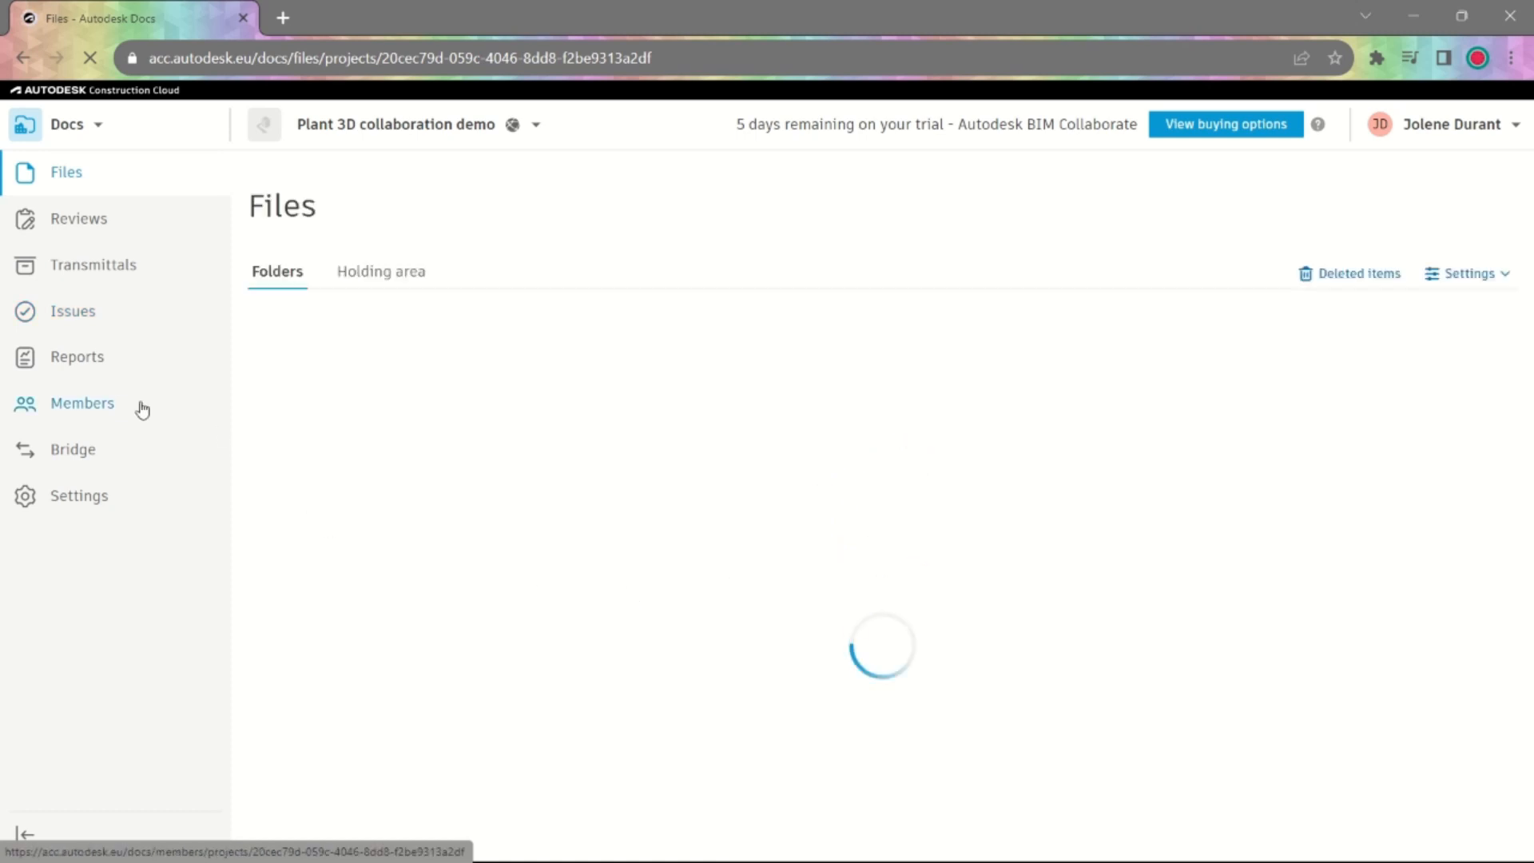
click(90, 403)
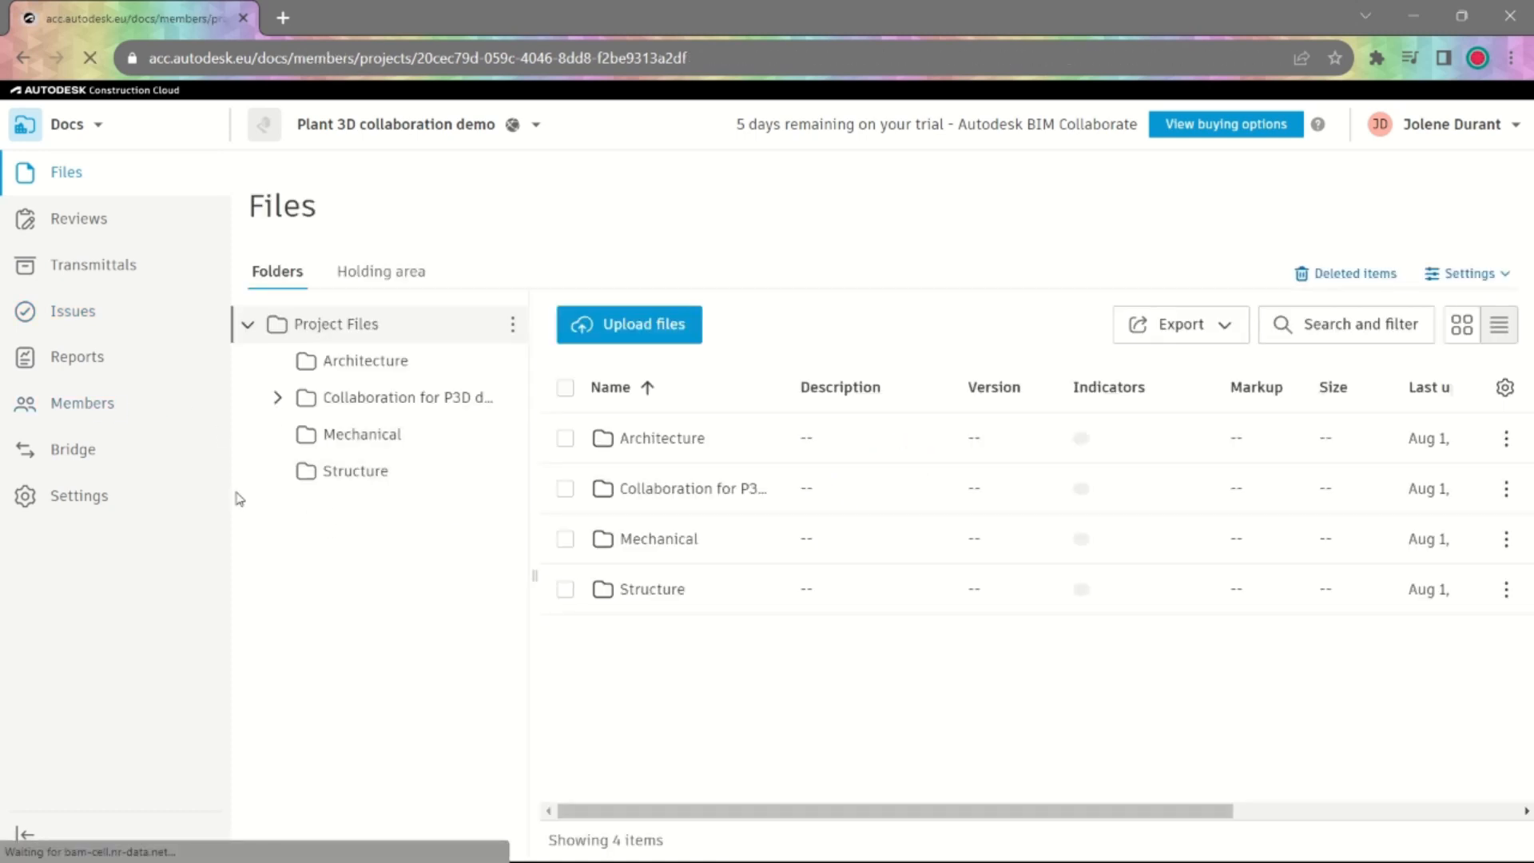
Step: Start adding a project member on the members page by choosing the suggested account member's email address
click(76, 405)
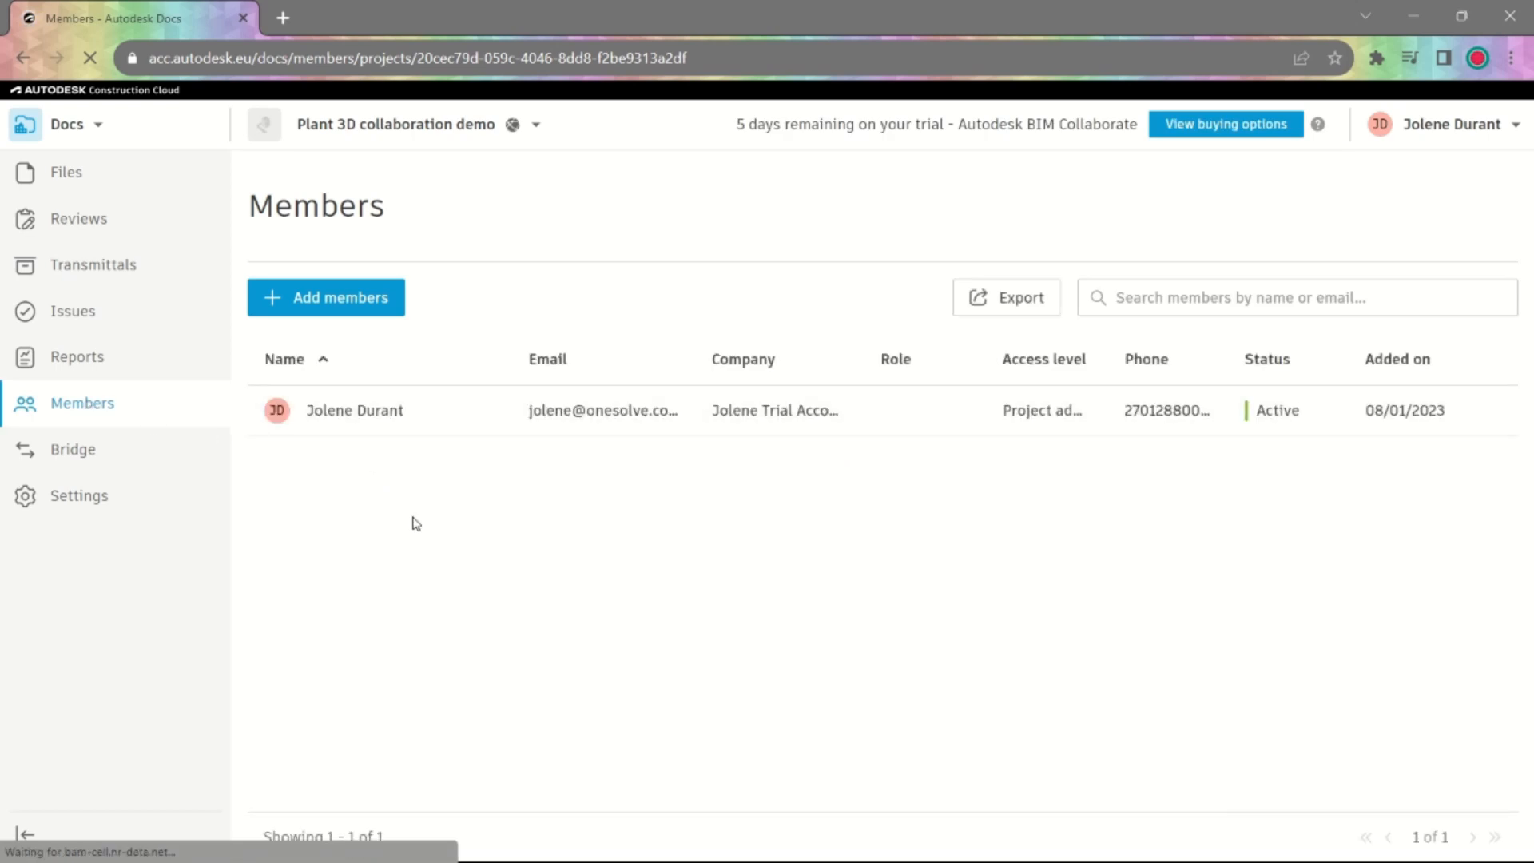
click(366, 307)
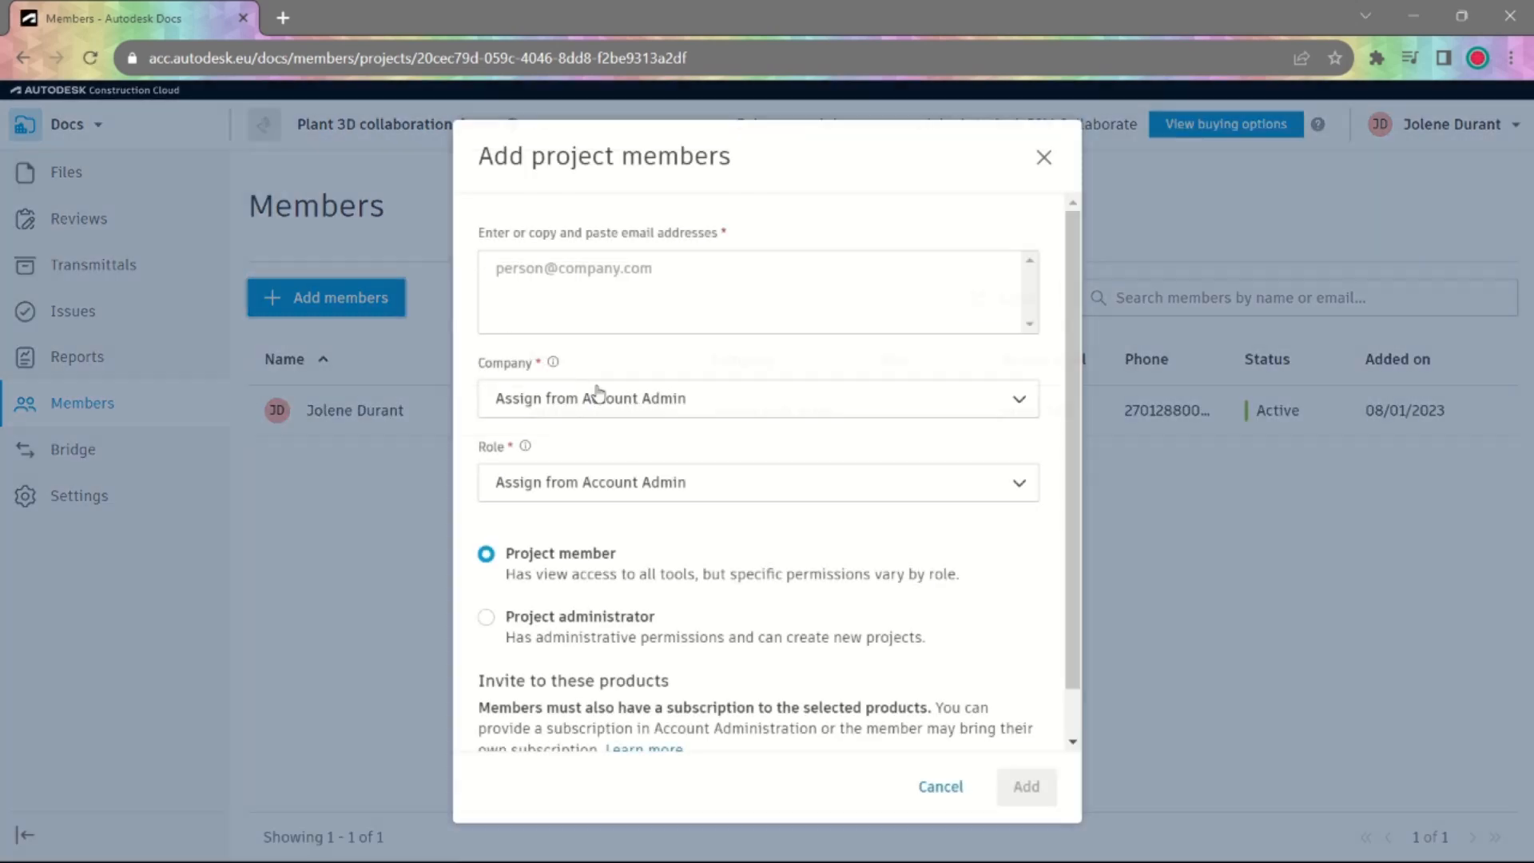
click(583, 306)
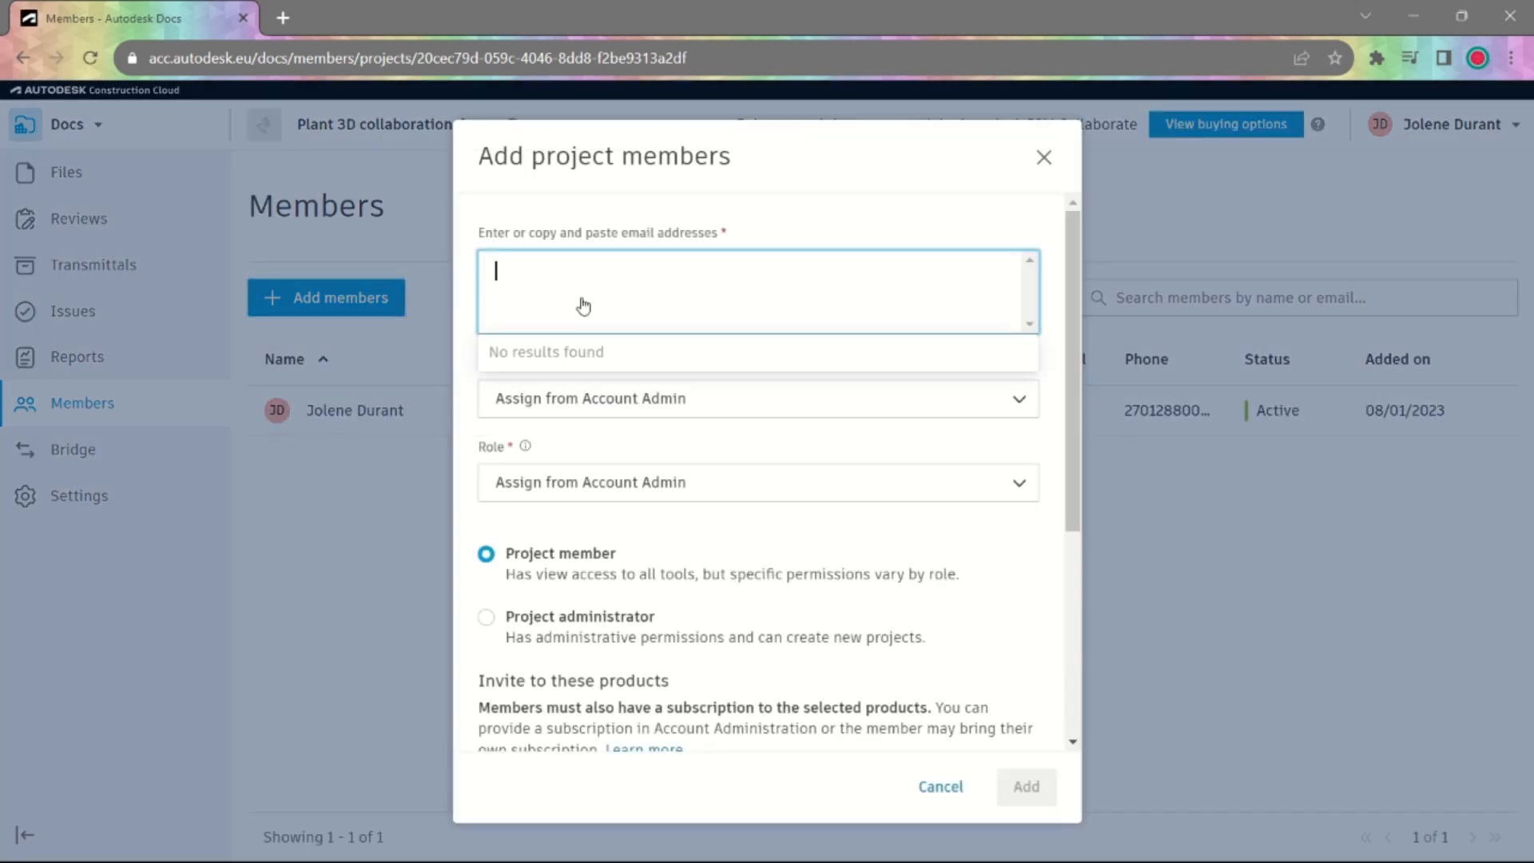
text(arthu)
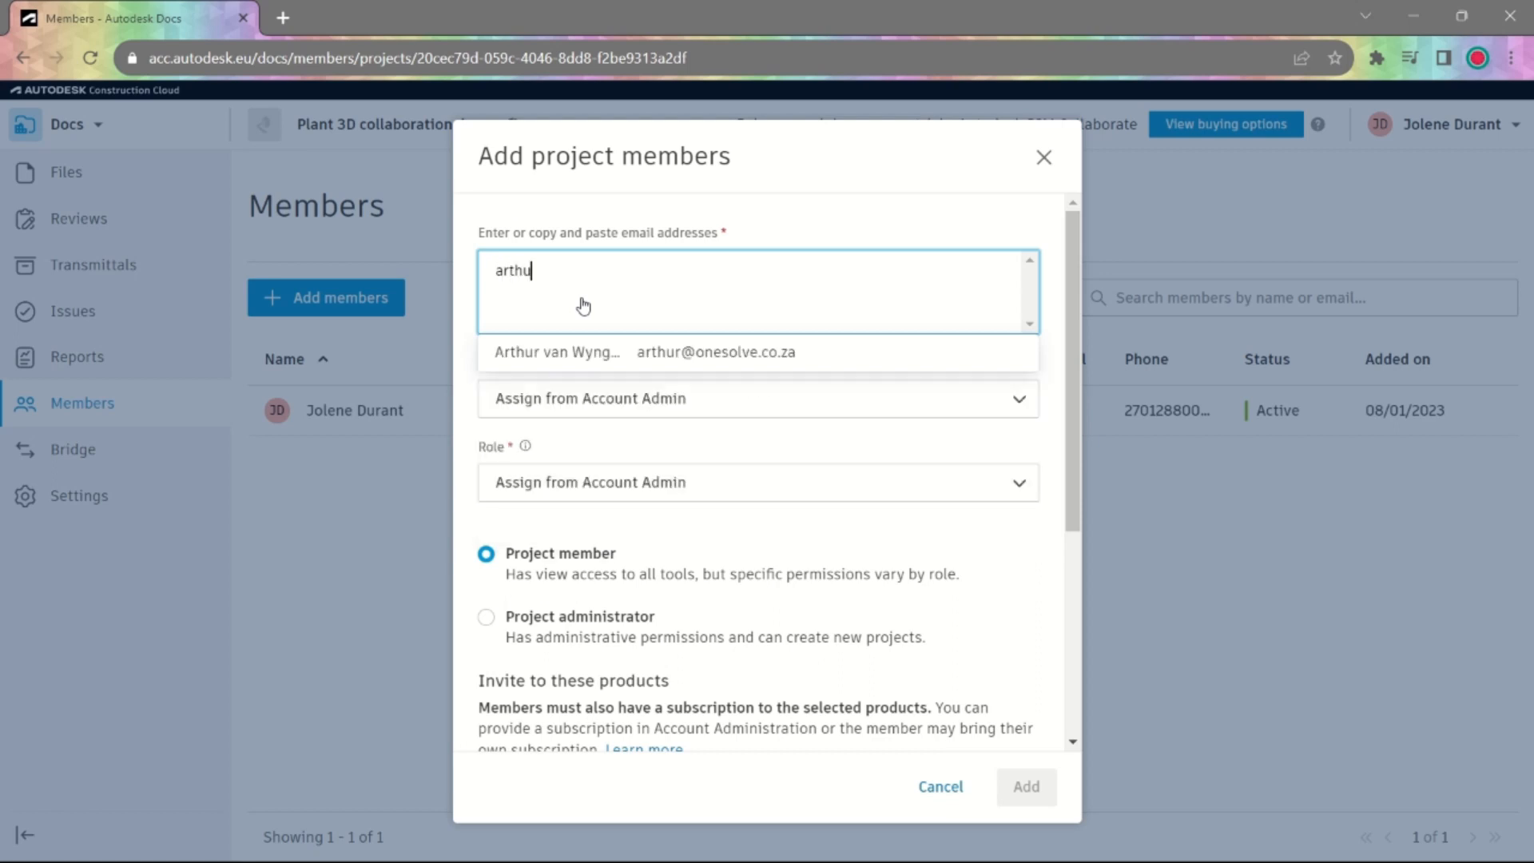
click(583, 351)
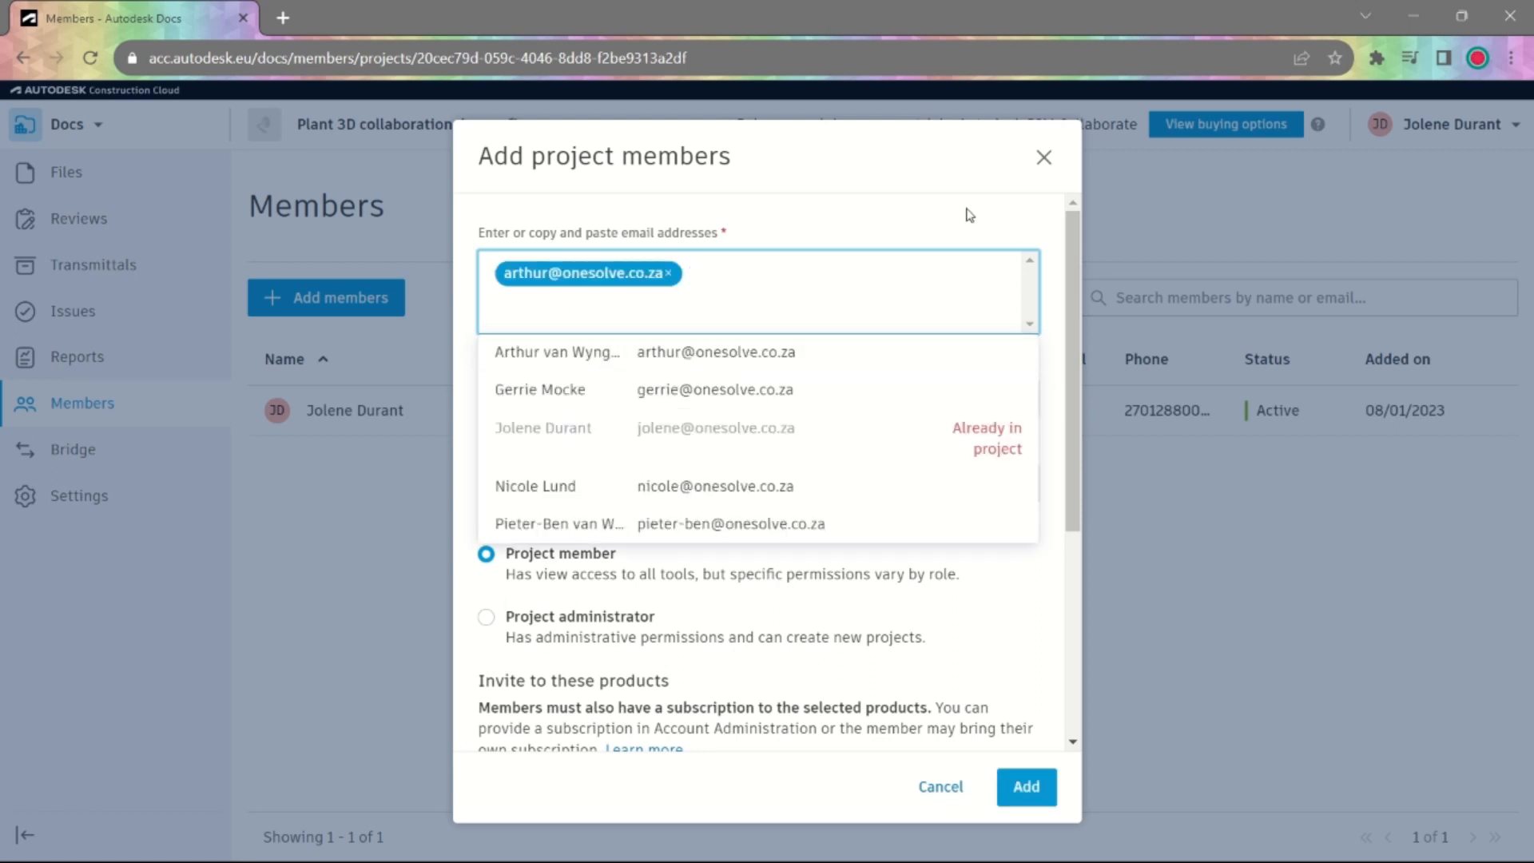
click(677, 254)
Step: Set the new member's company to Modena Onesolve and the role to Plant - P&ID Designer
click(693, 397)
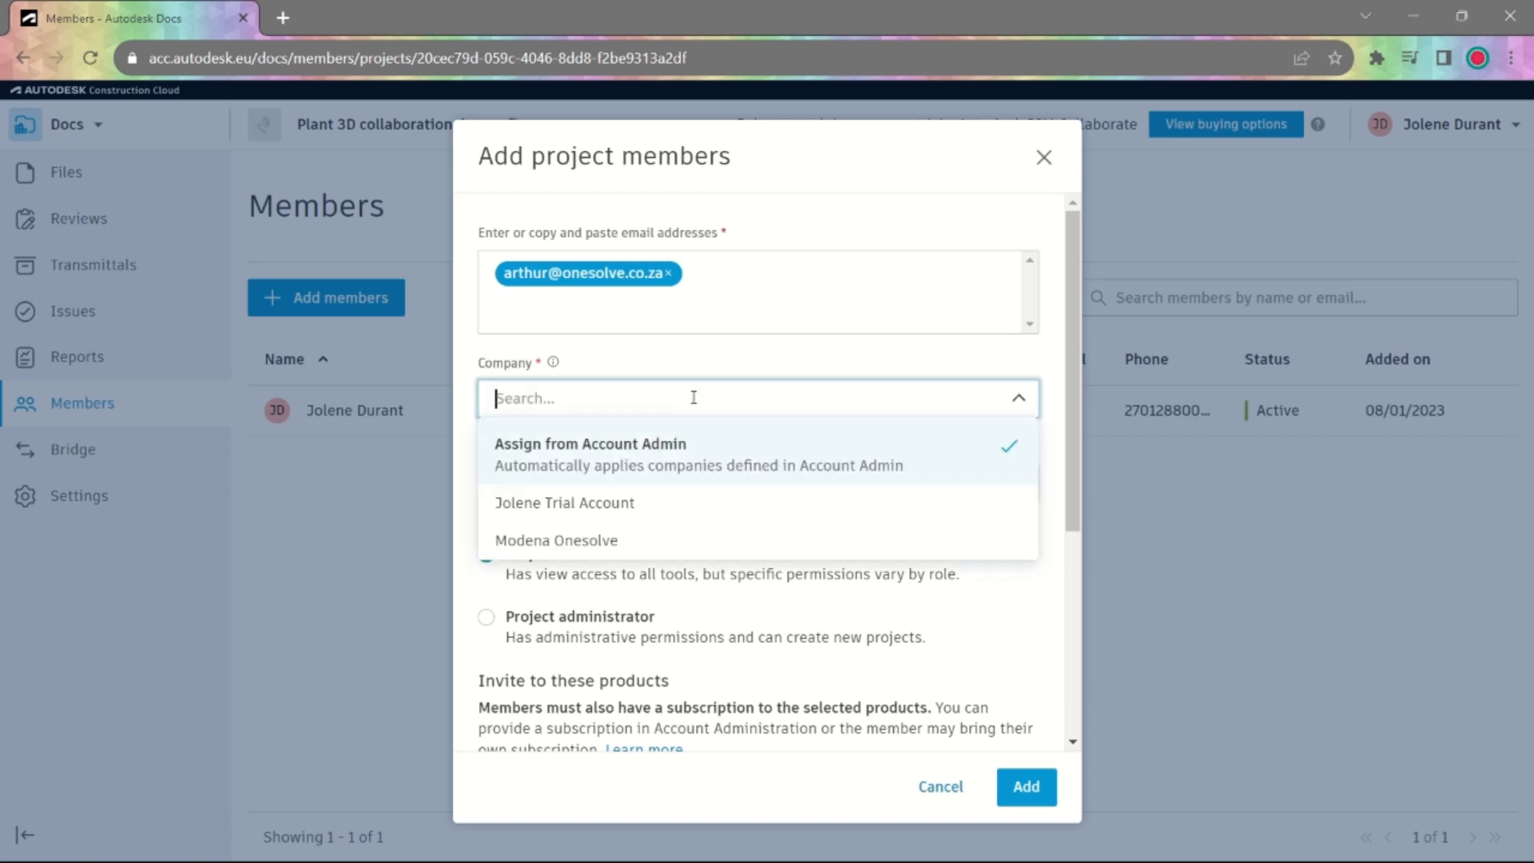
scroll(695, 480, down, 1)
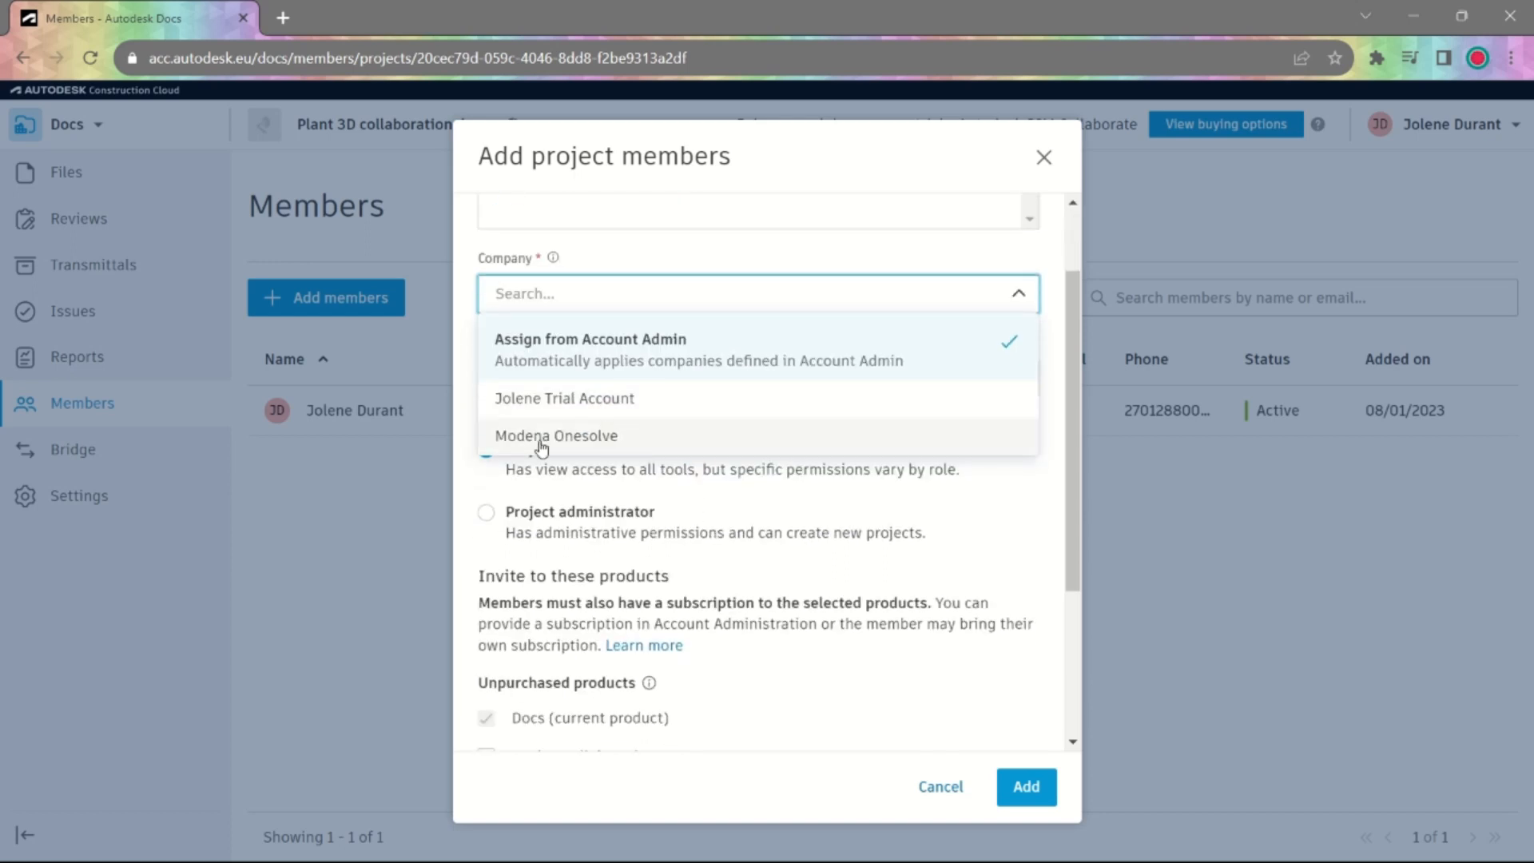
click(606, 434)
click(613, 377)
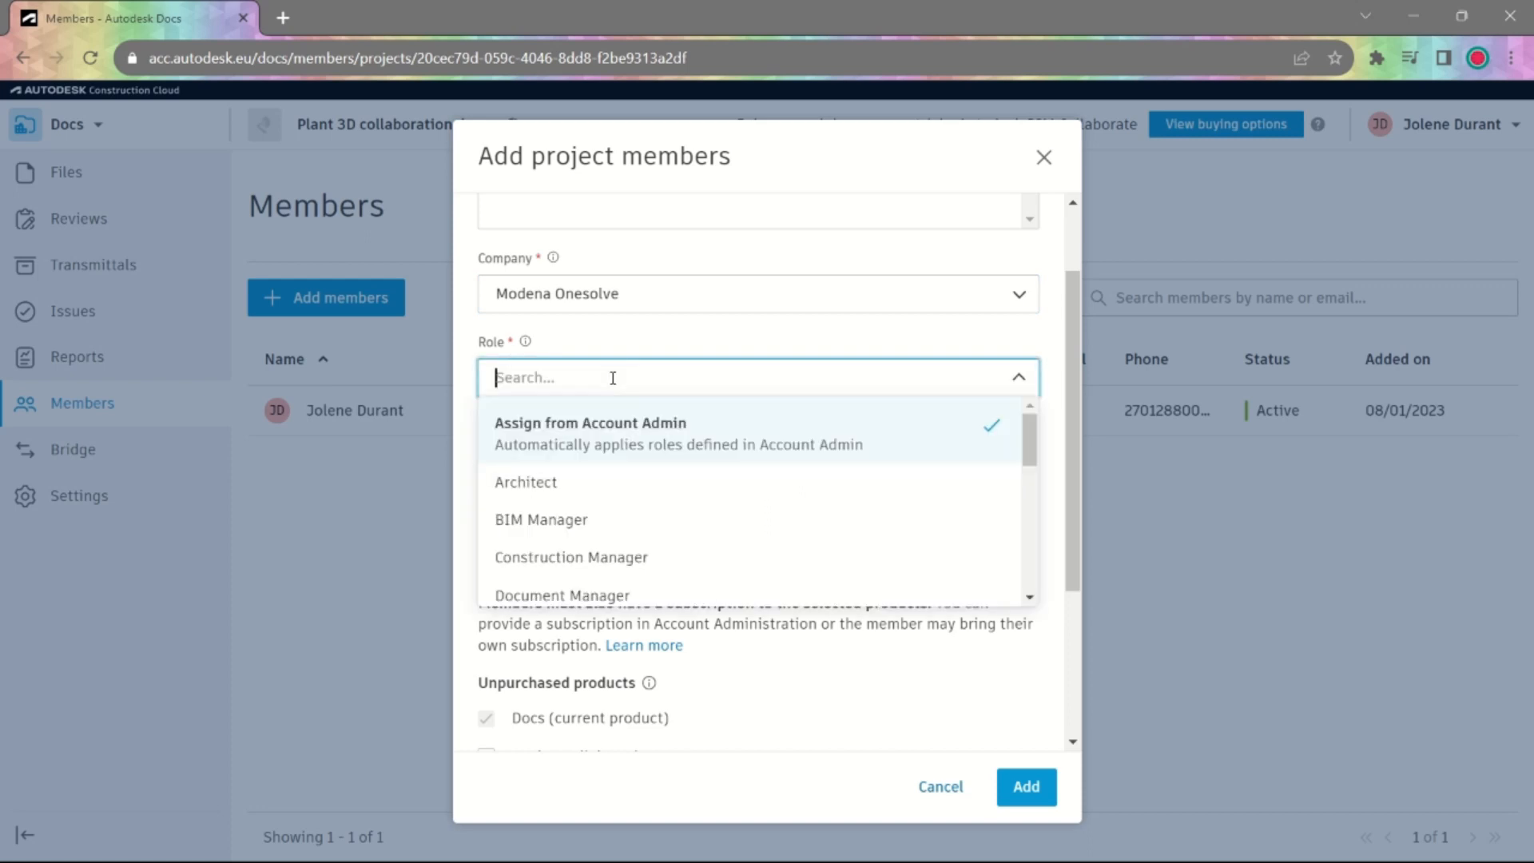
text(pl)
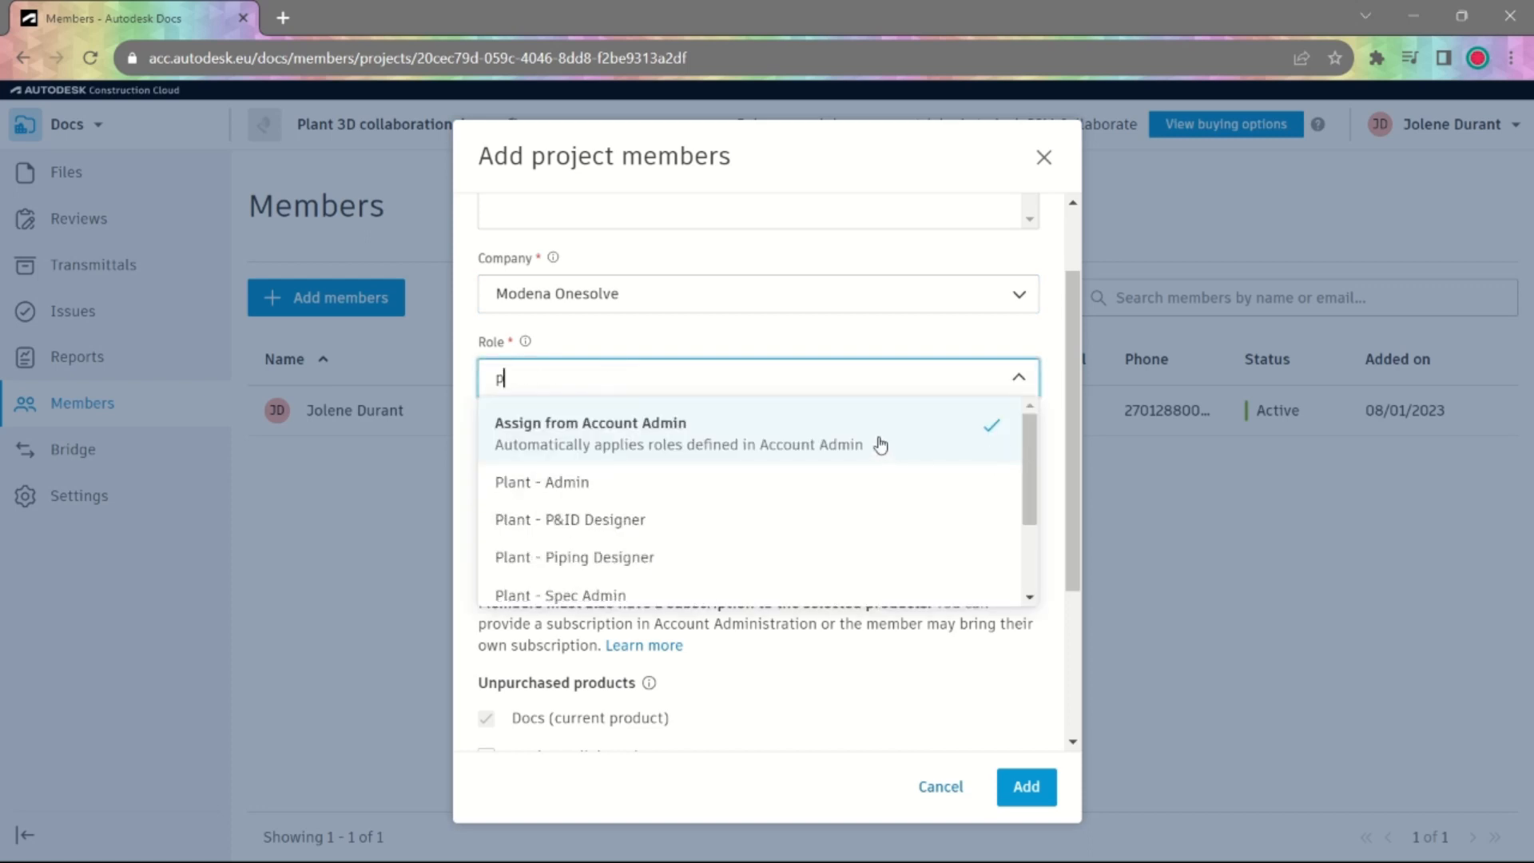
click(612, 534)
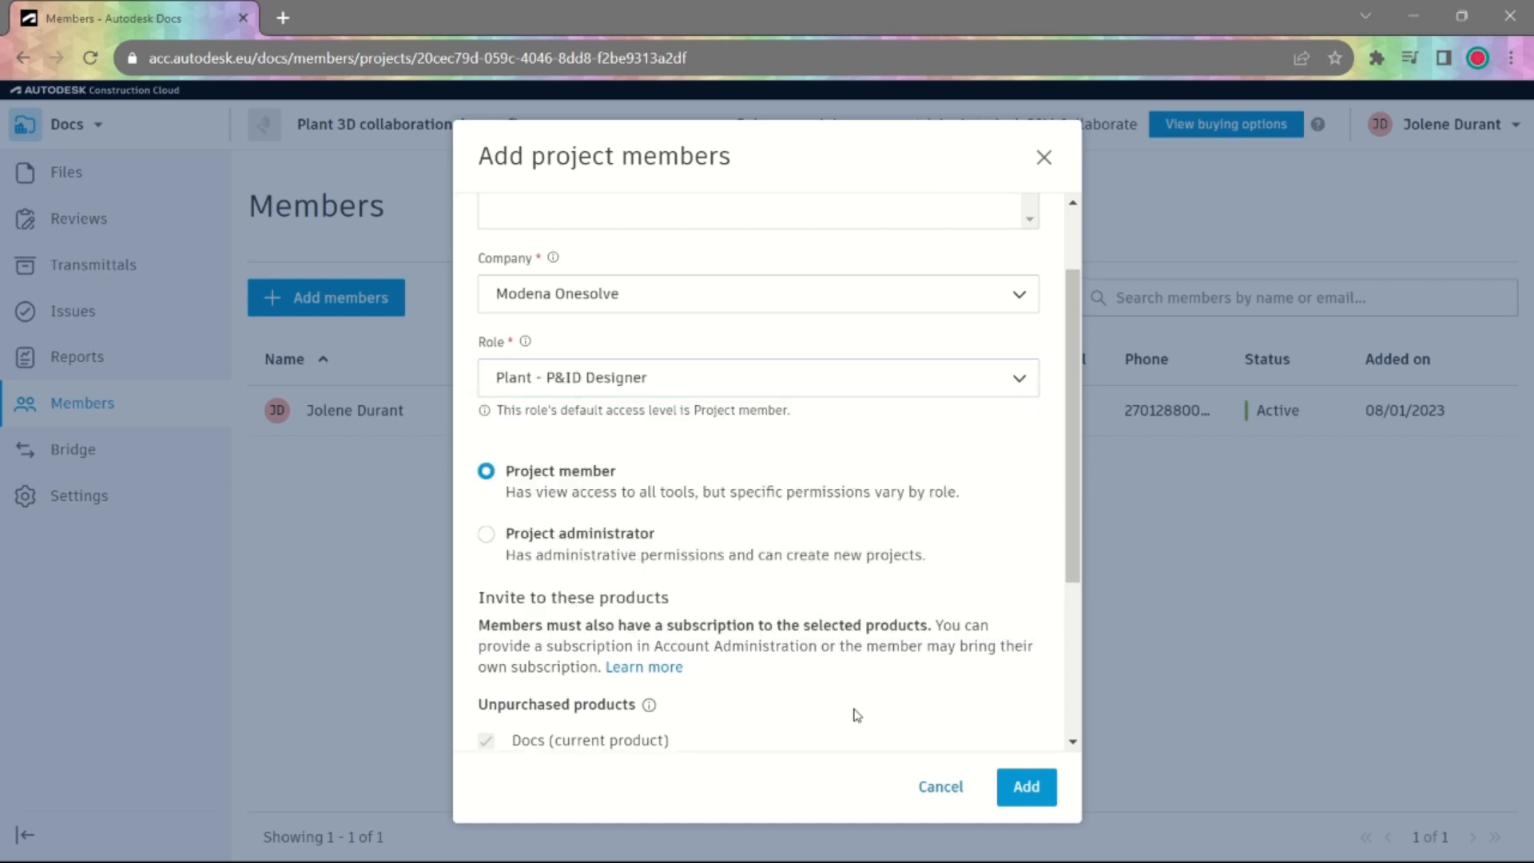
Step: Include Model Coordination and Design Collaboration in the invitation, add the member, and start adding another project member
drag(1073, 573, 1075, 745)
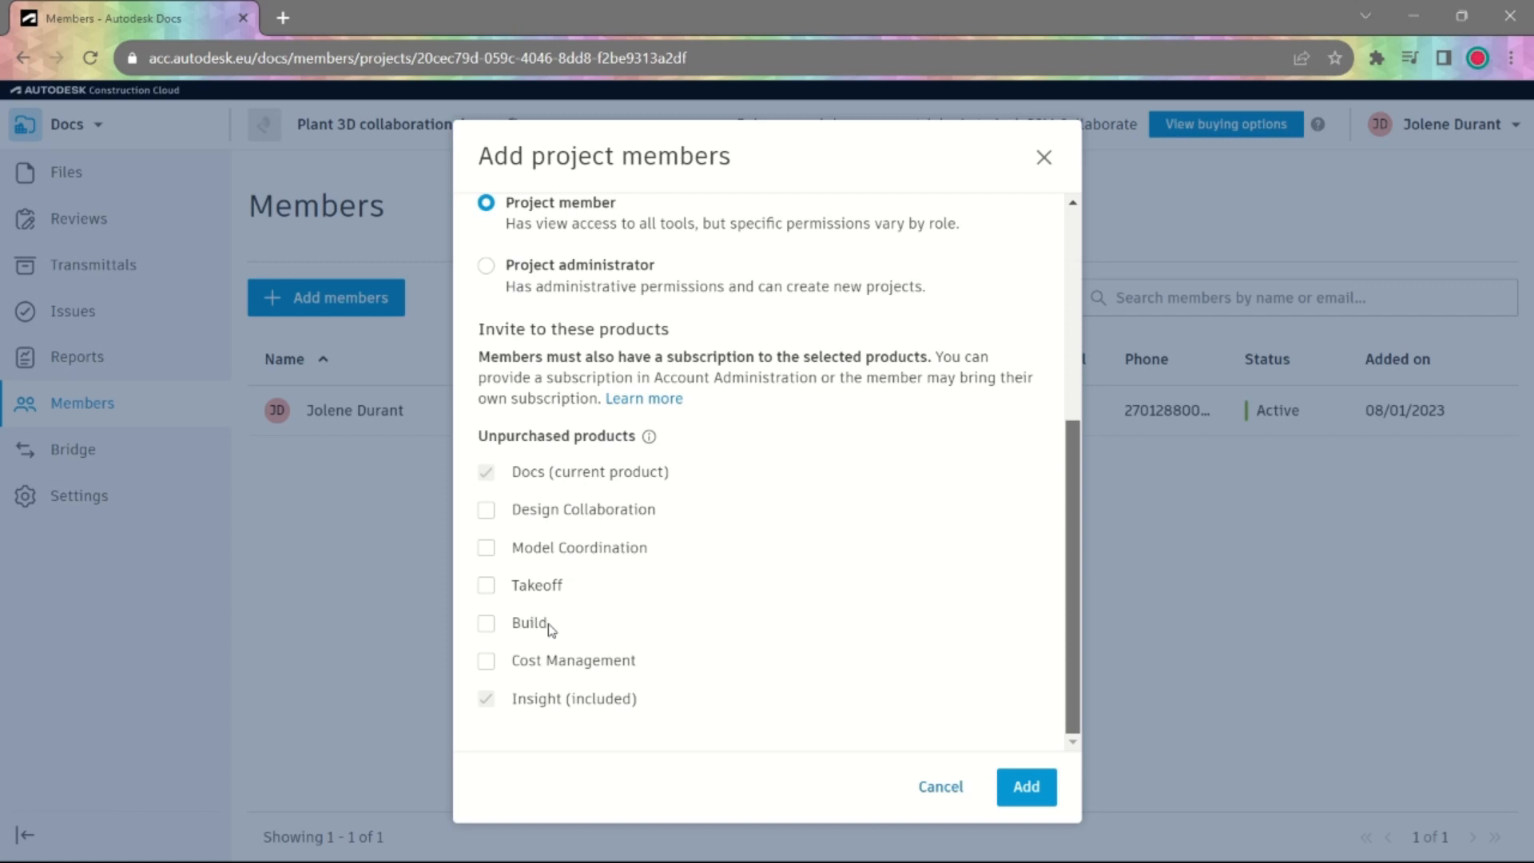
click(486, 547)
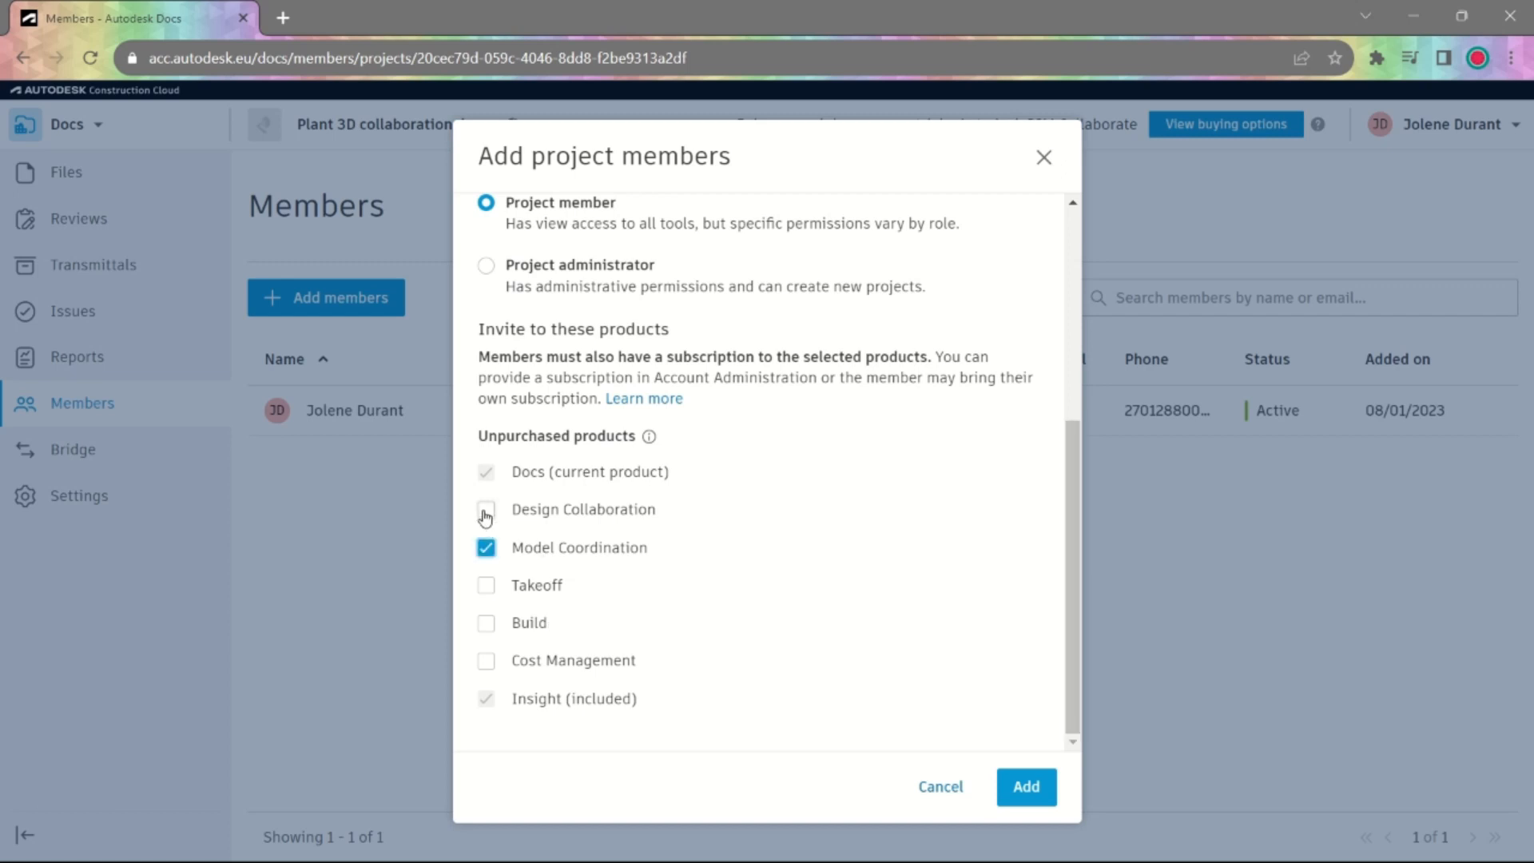
click(485, 510)
click(1028, 791)
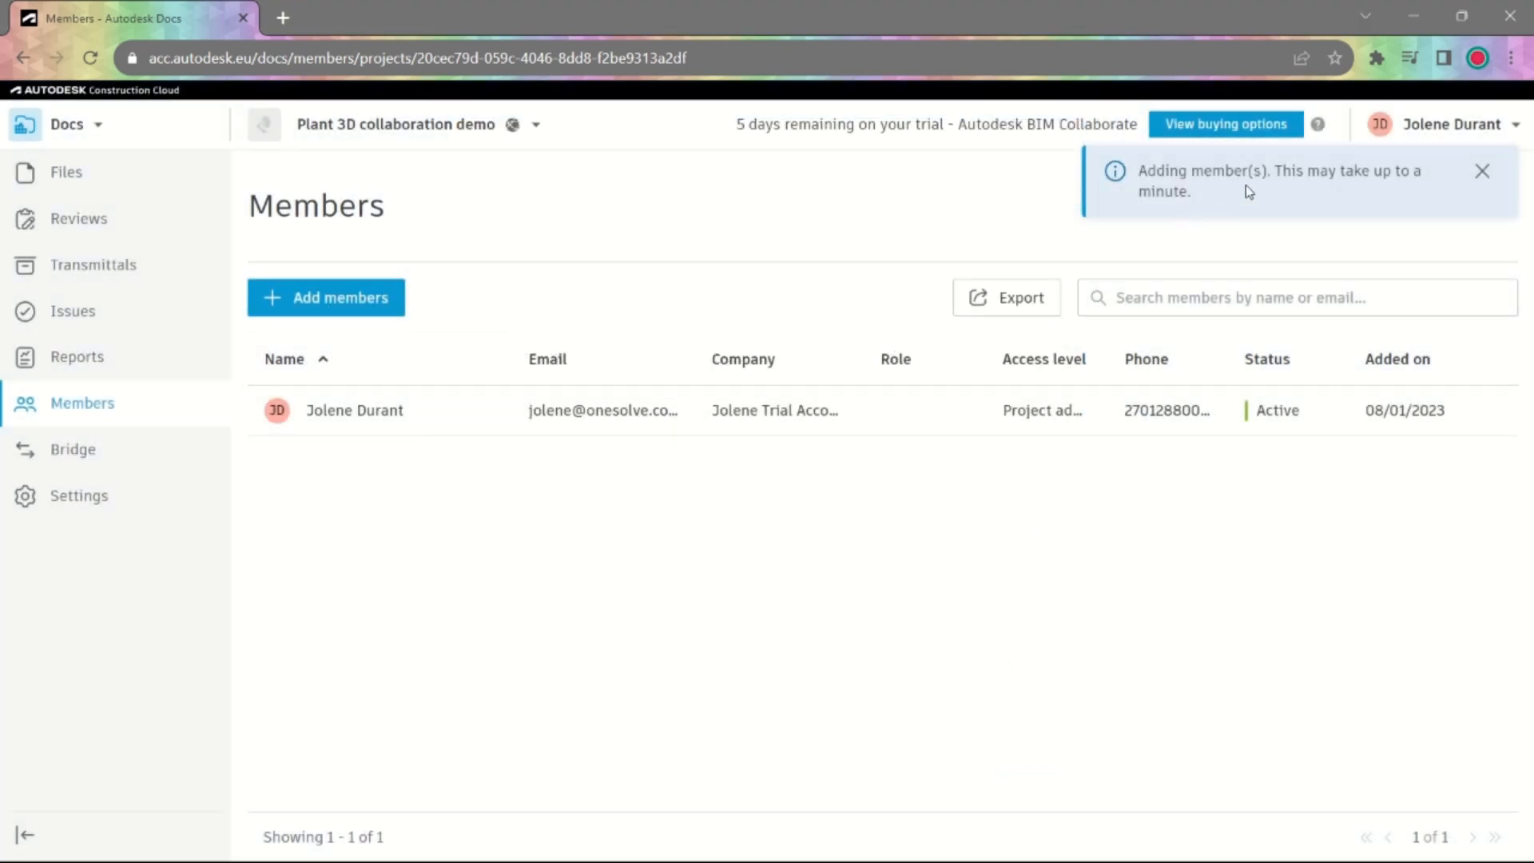
click(310, 296)
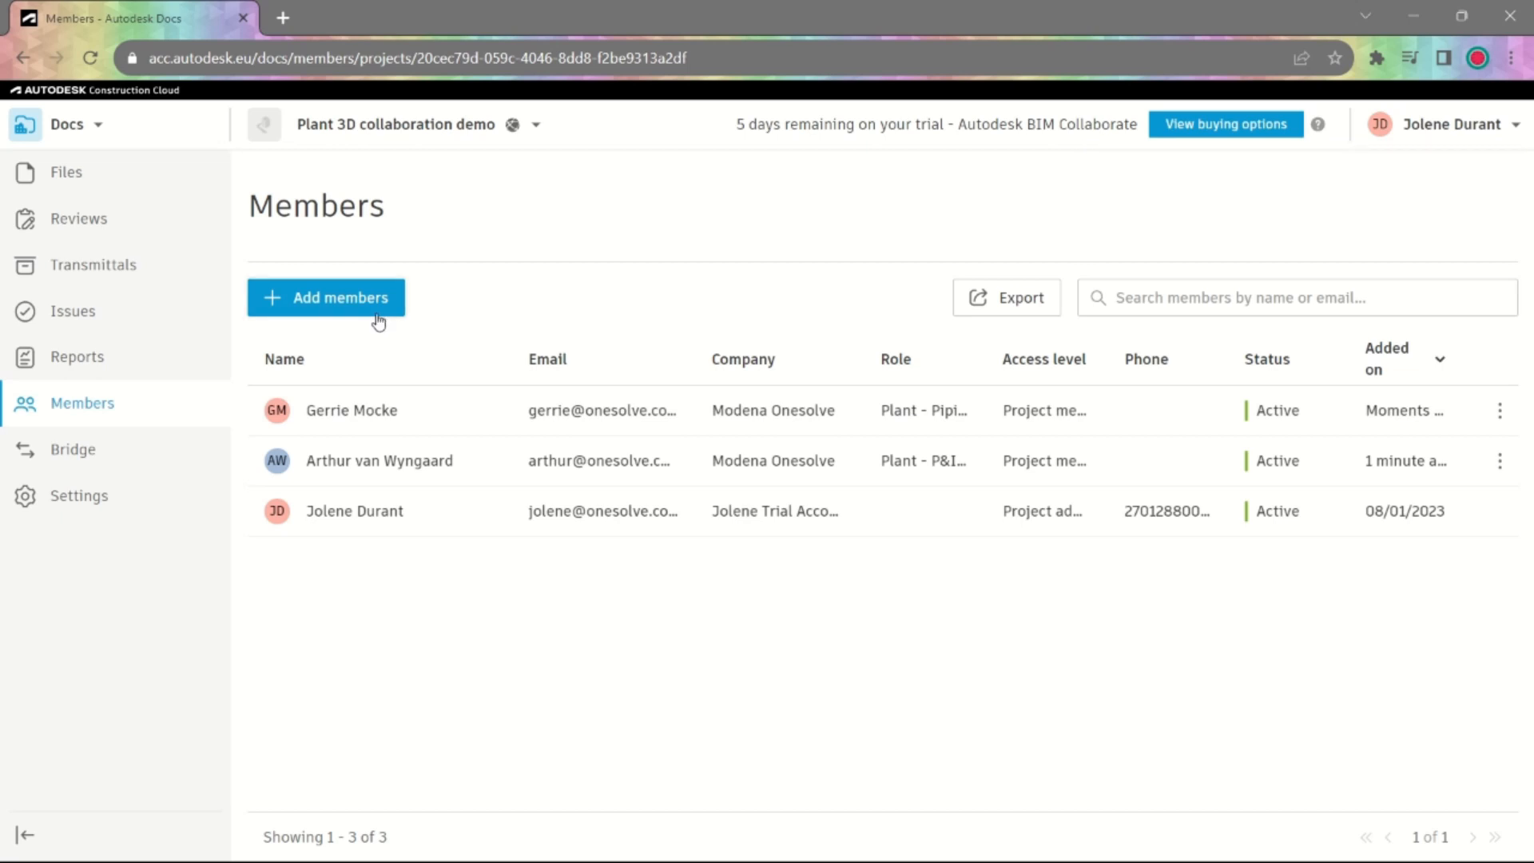
Step: Assign the Plant - Spec Admin role to the existing project member from the trial account company
click(908, 525)
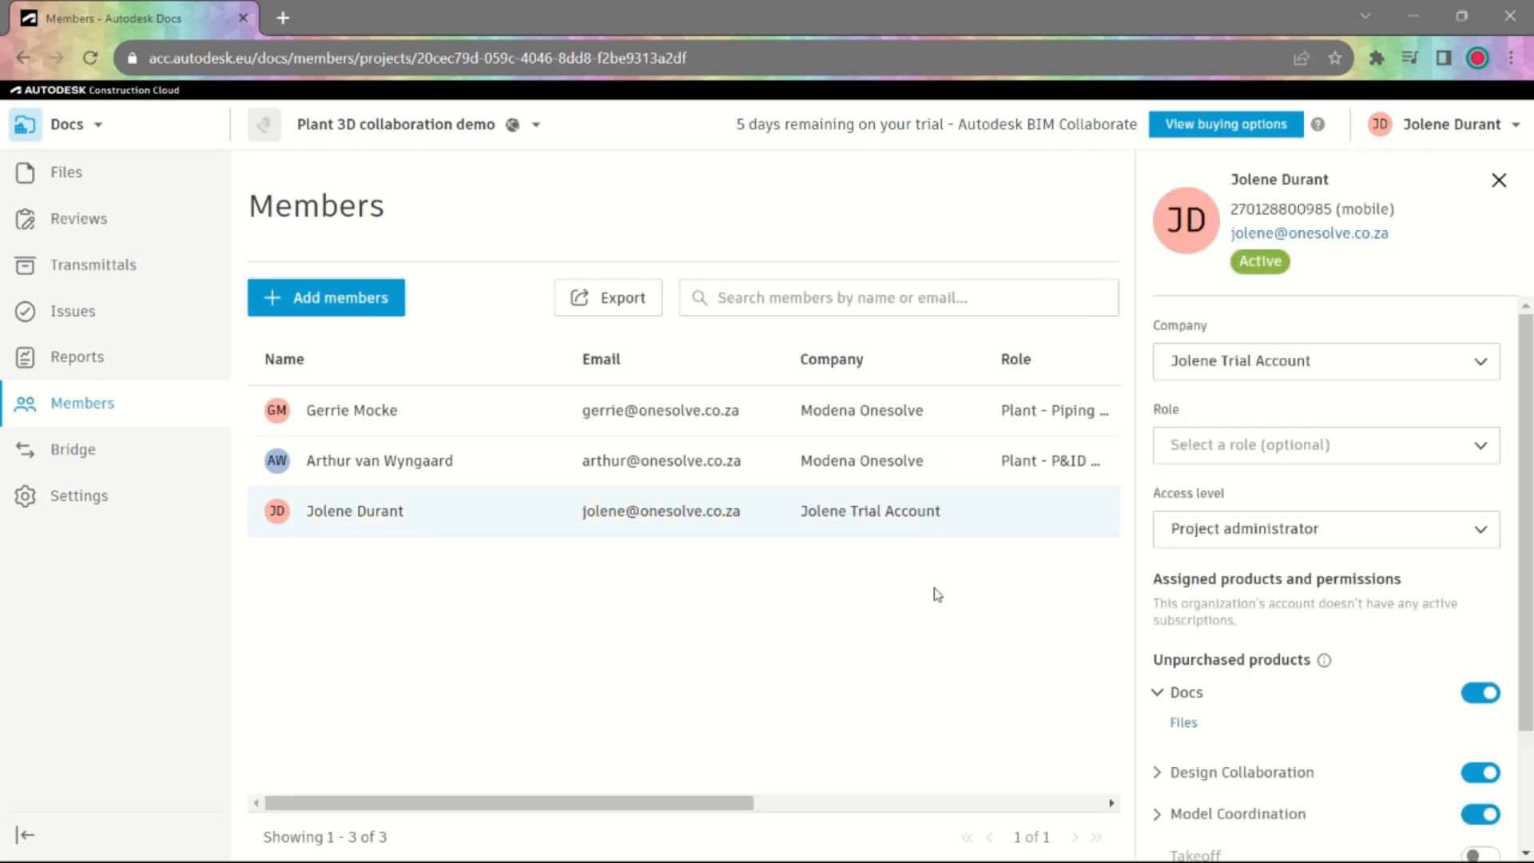
click(1240, 463)
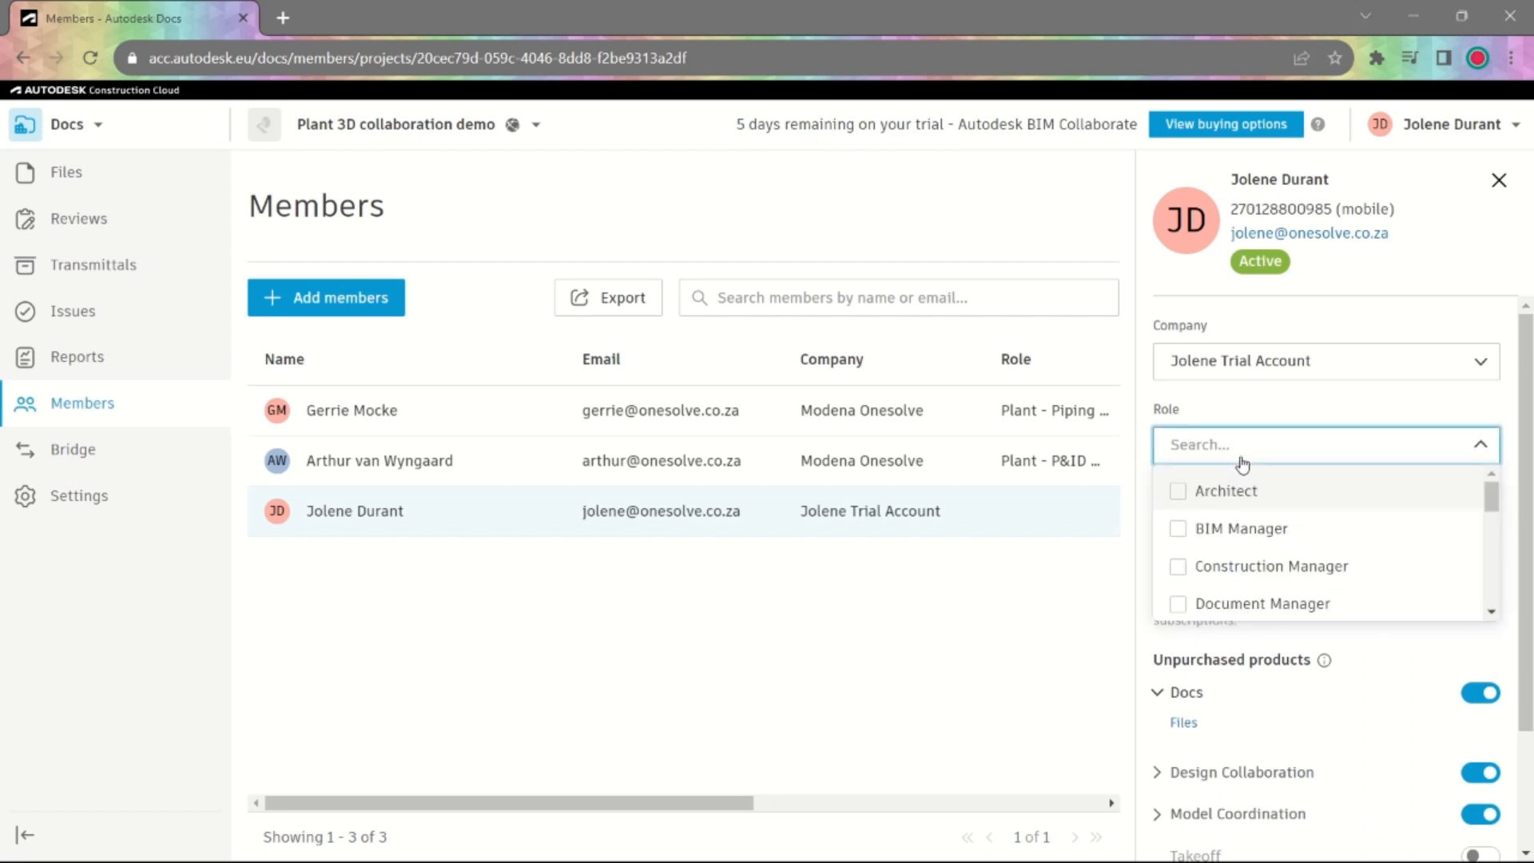
text(pl)
click(1278, 603)
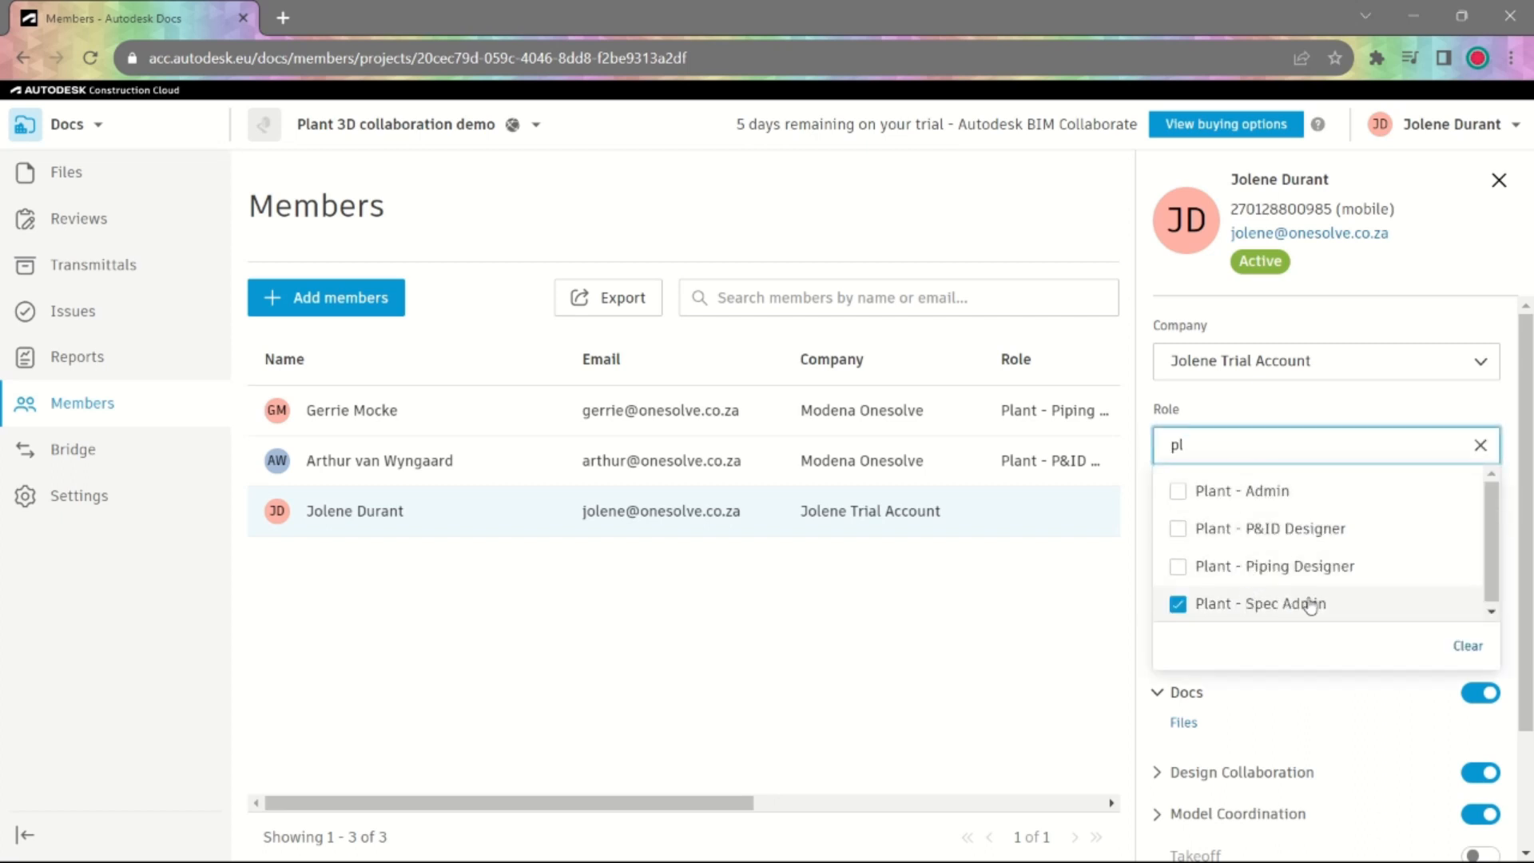
click(1347, 713)
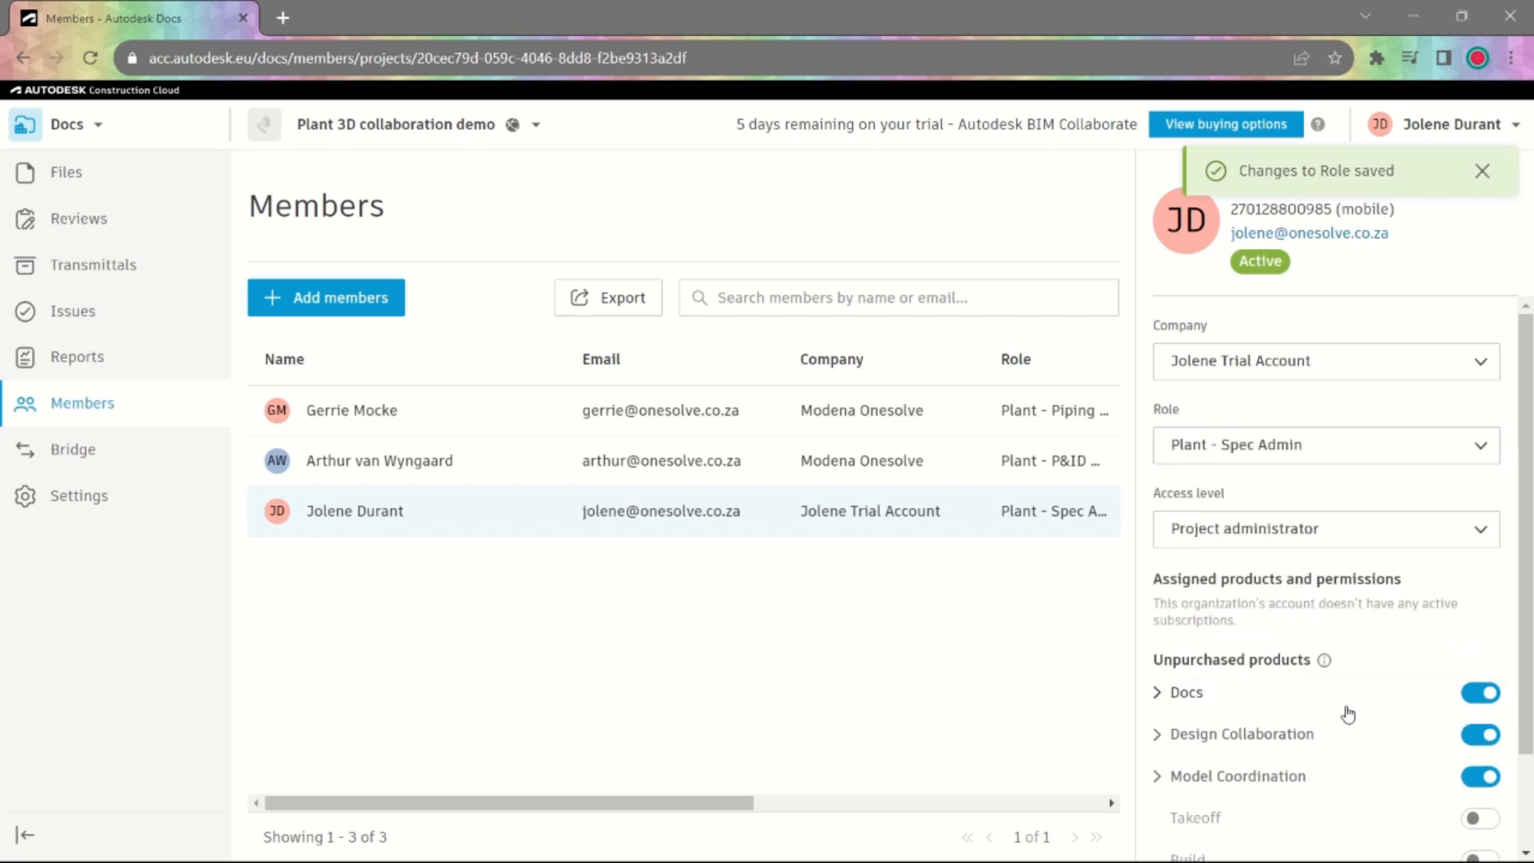
Step: Choose Project administrator as this member's access level, check the assigned products, and close the member details
click(1227, 531)
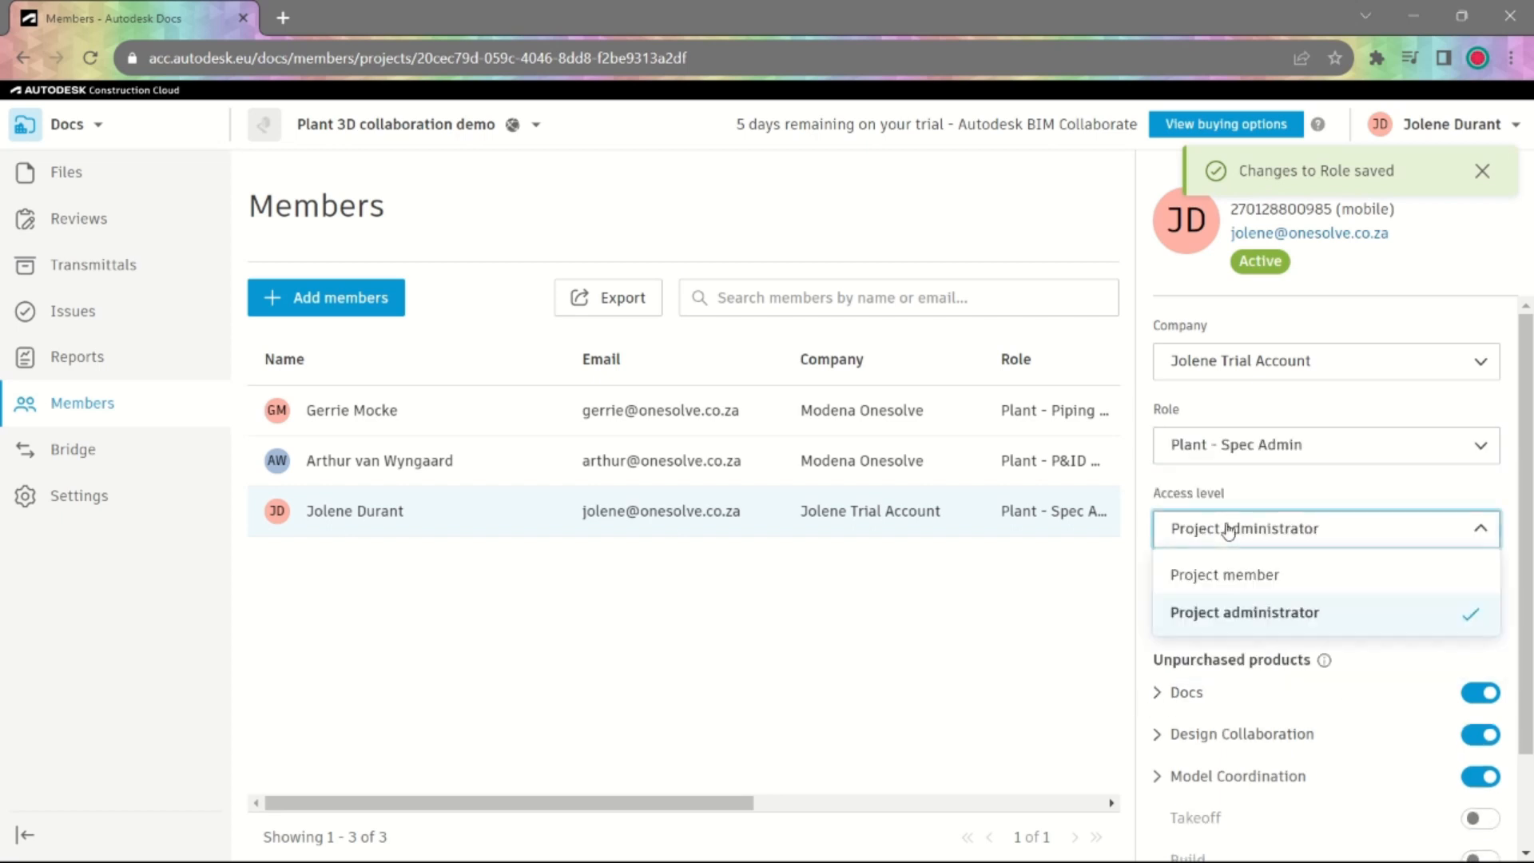
click(1229, 627)
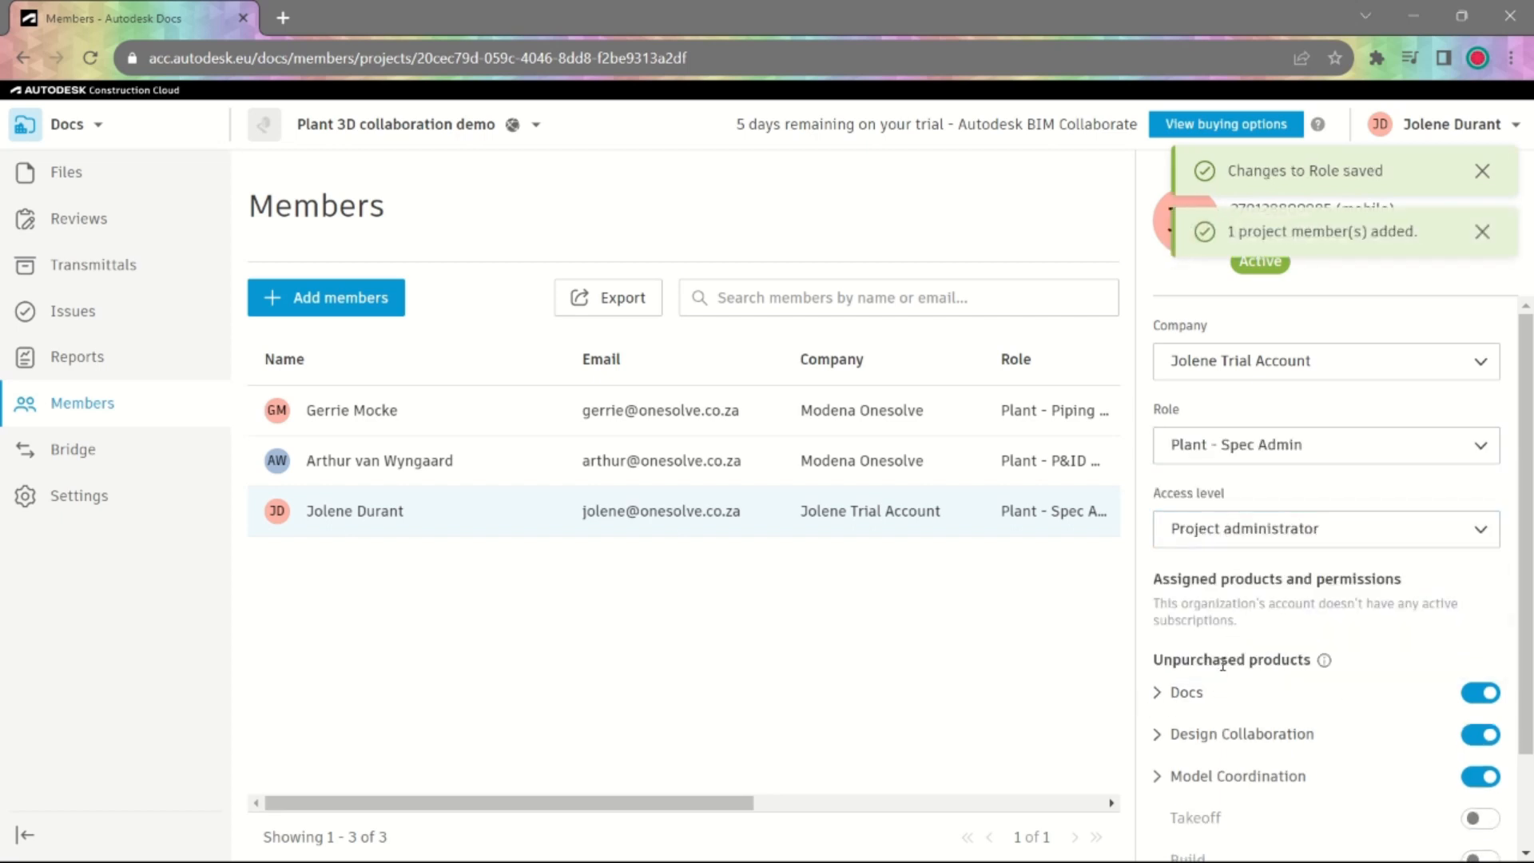
scroll(1228, 675, down, 2)
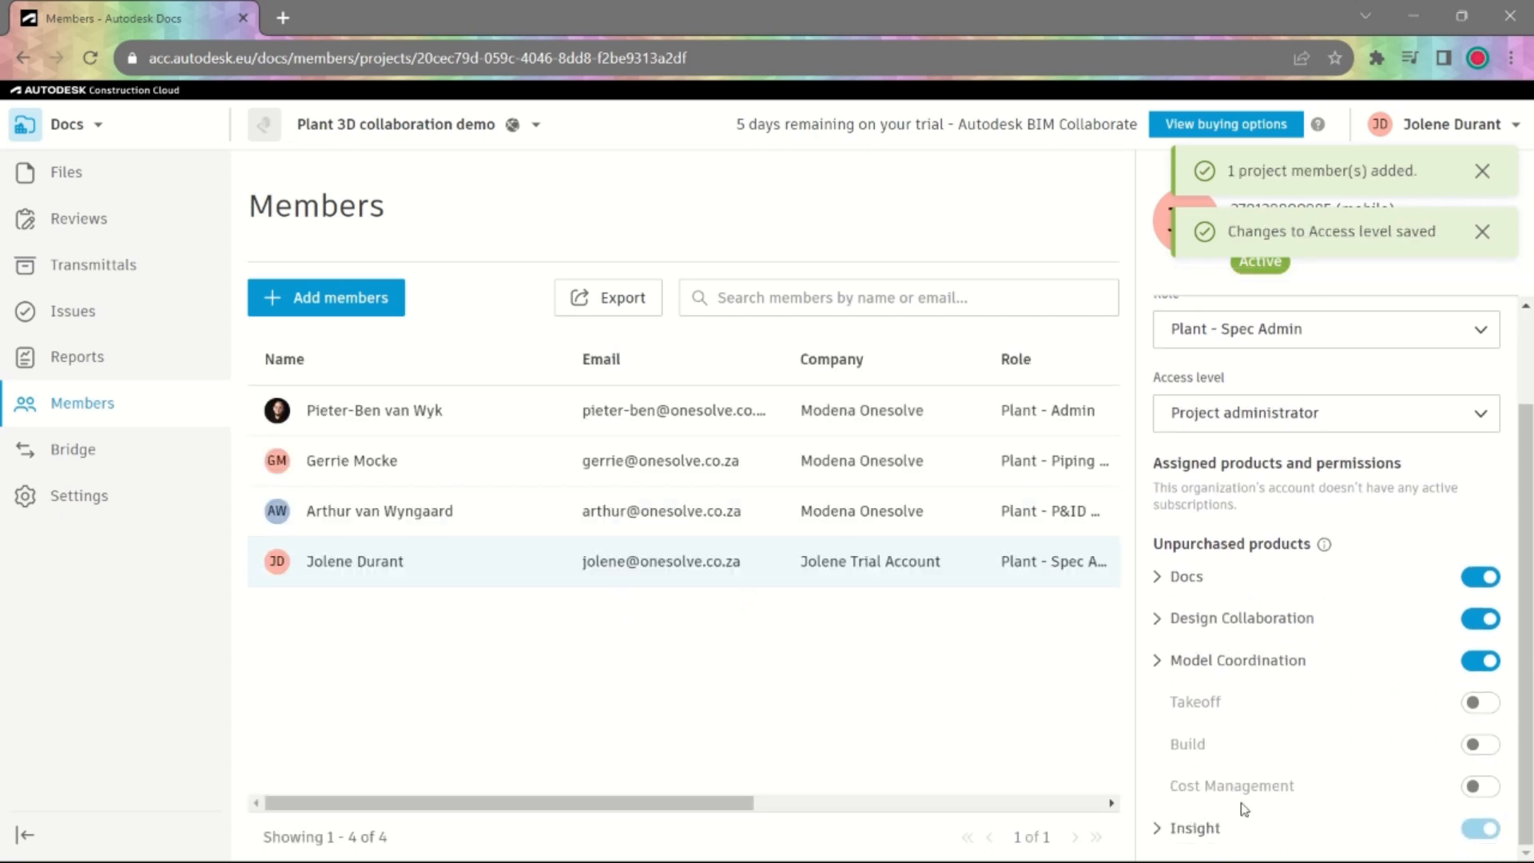
click(1482, 232)
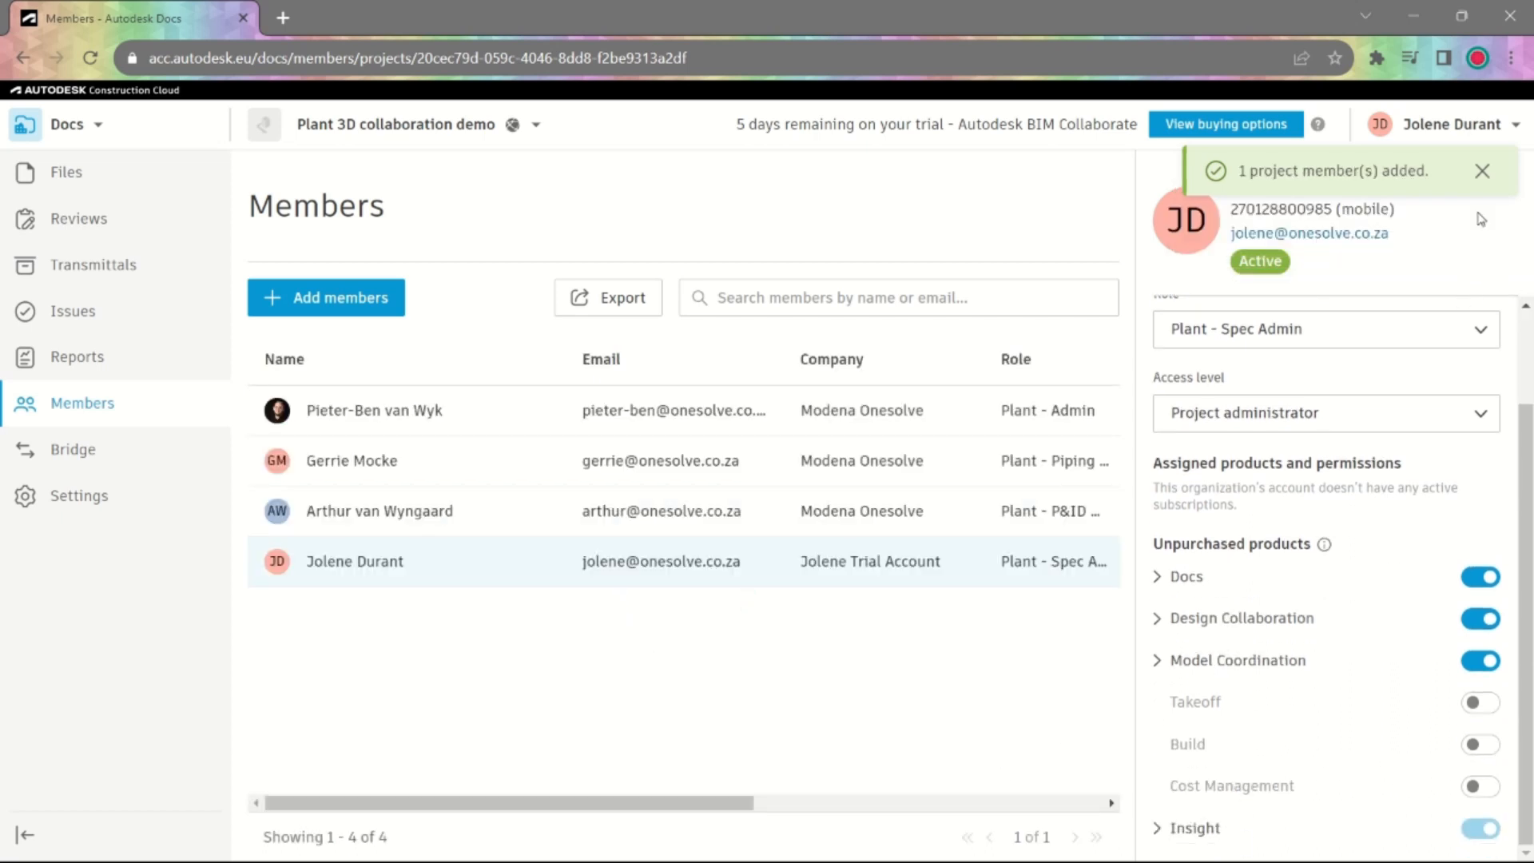
click(1482, 171)
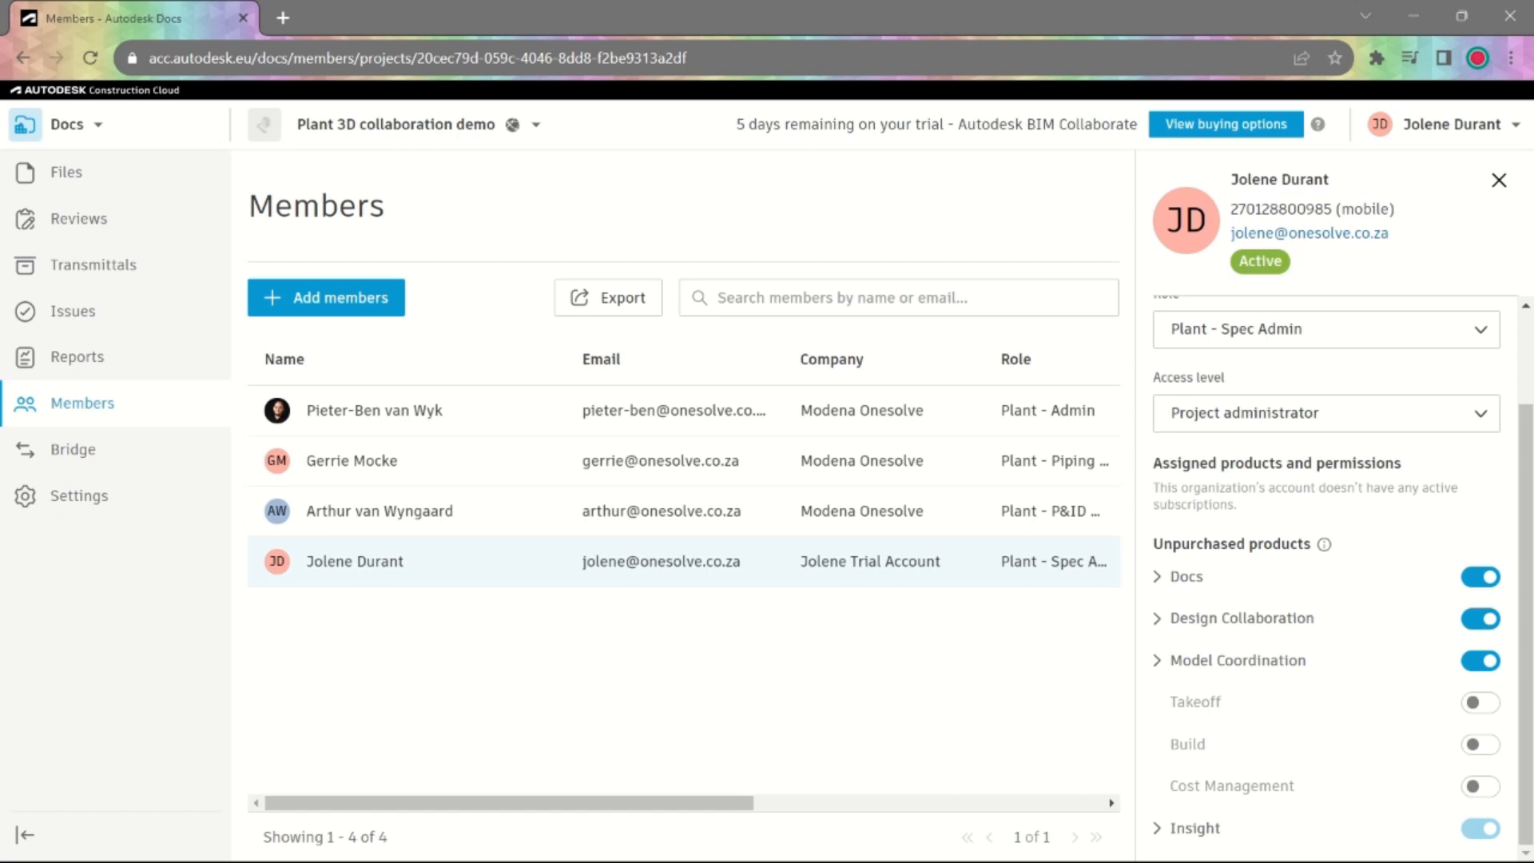
click(1502, 185)
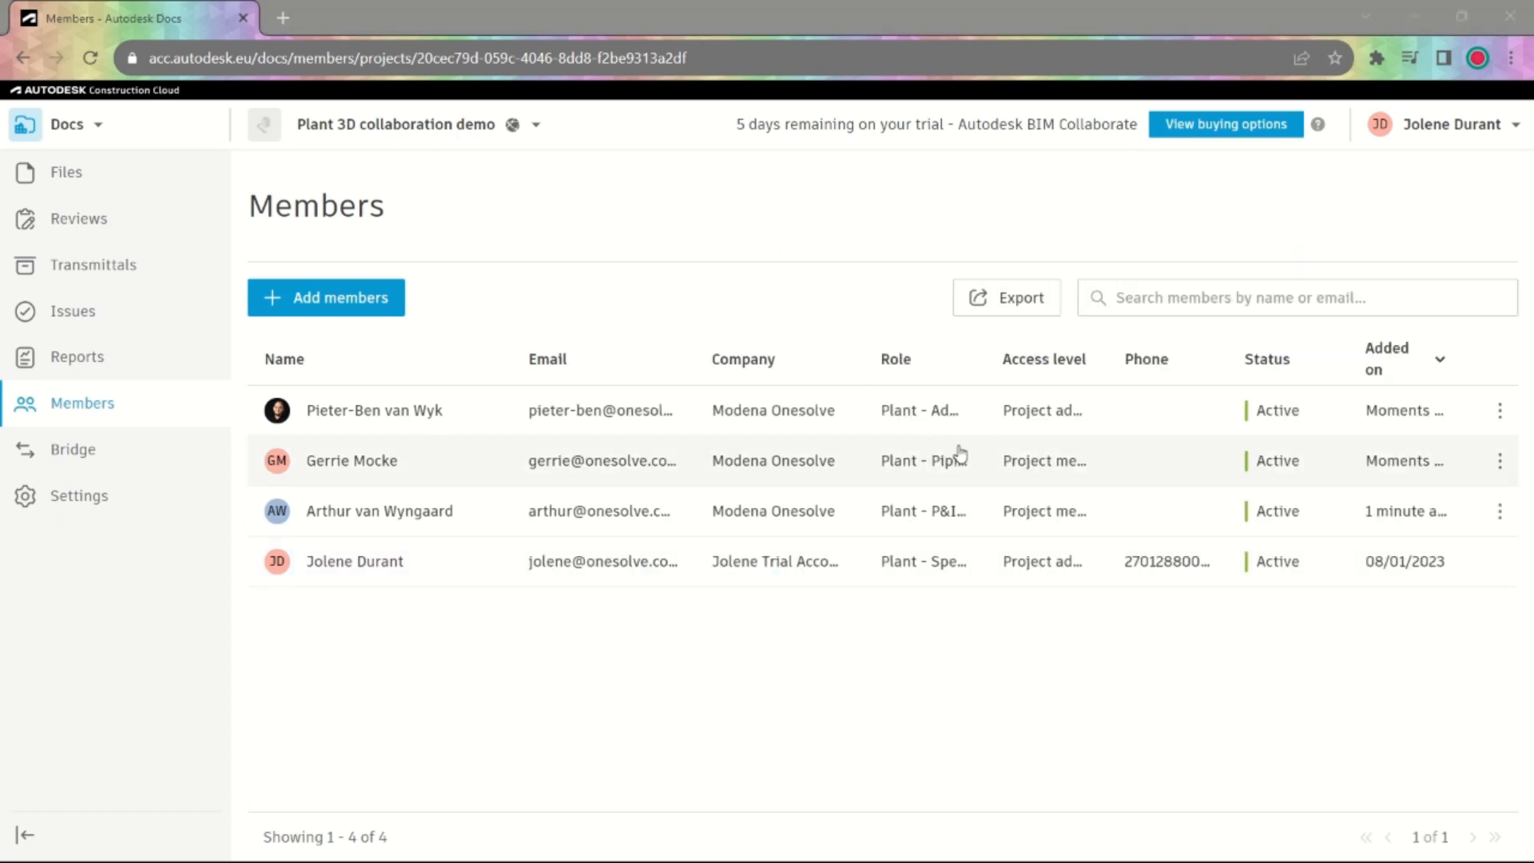
Step: Widen the Role and Access level columns of the members table to show their full text
drag(984, 357, 1077, 371)
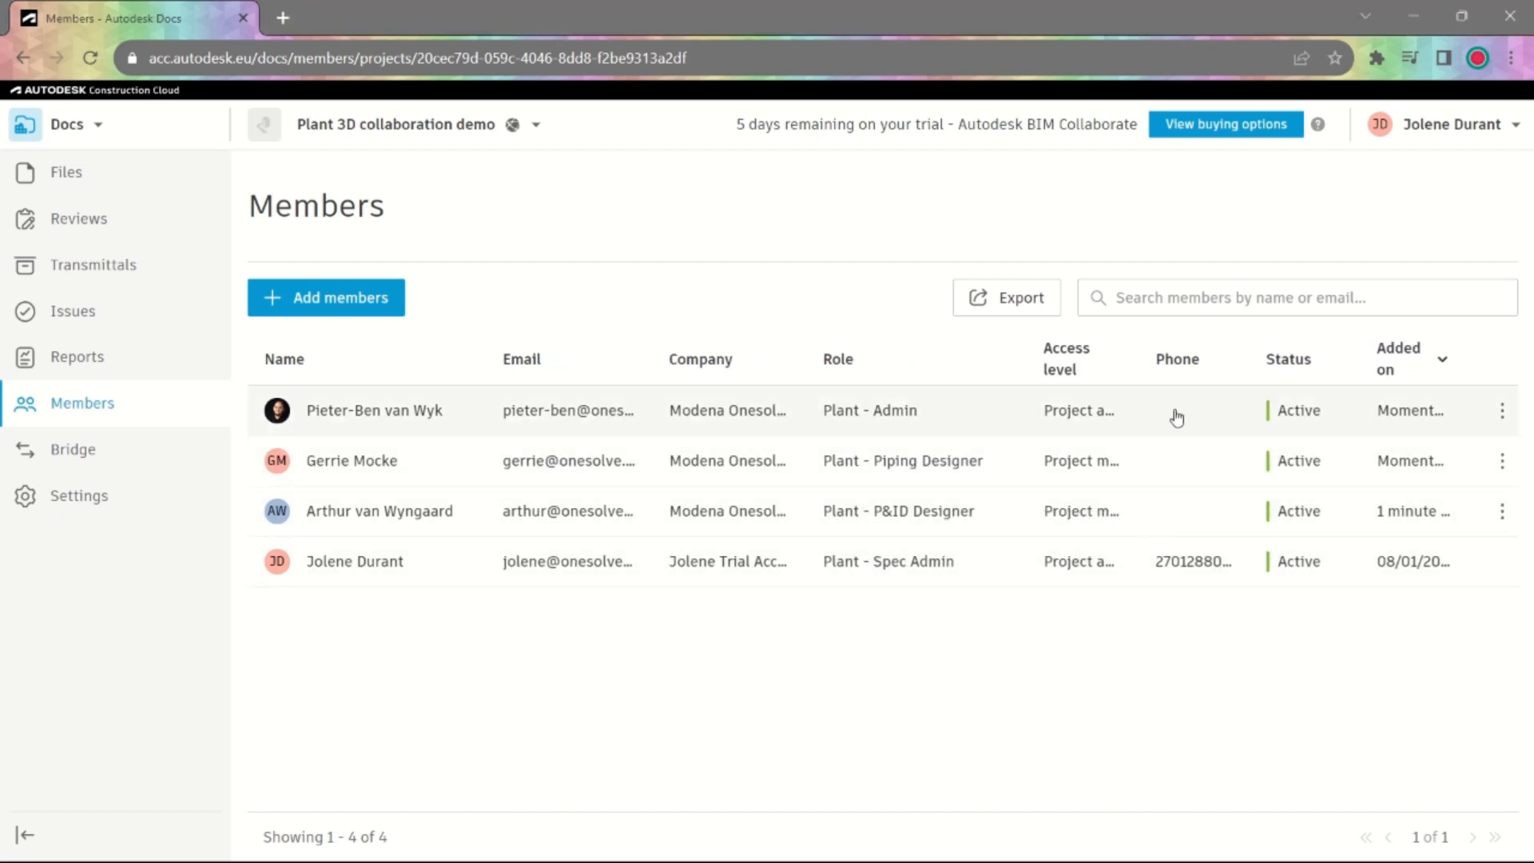
drag(1135, 354, 1233, 353)
click(1118, 363)
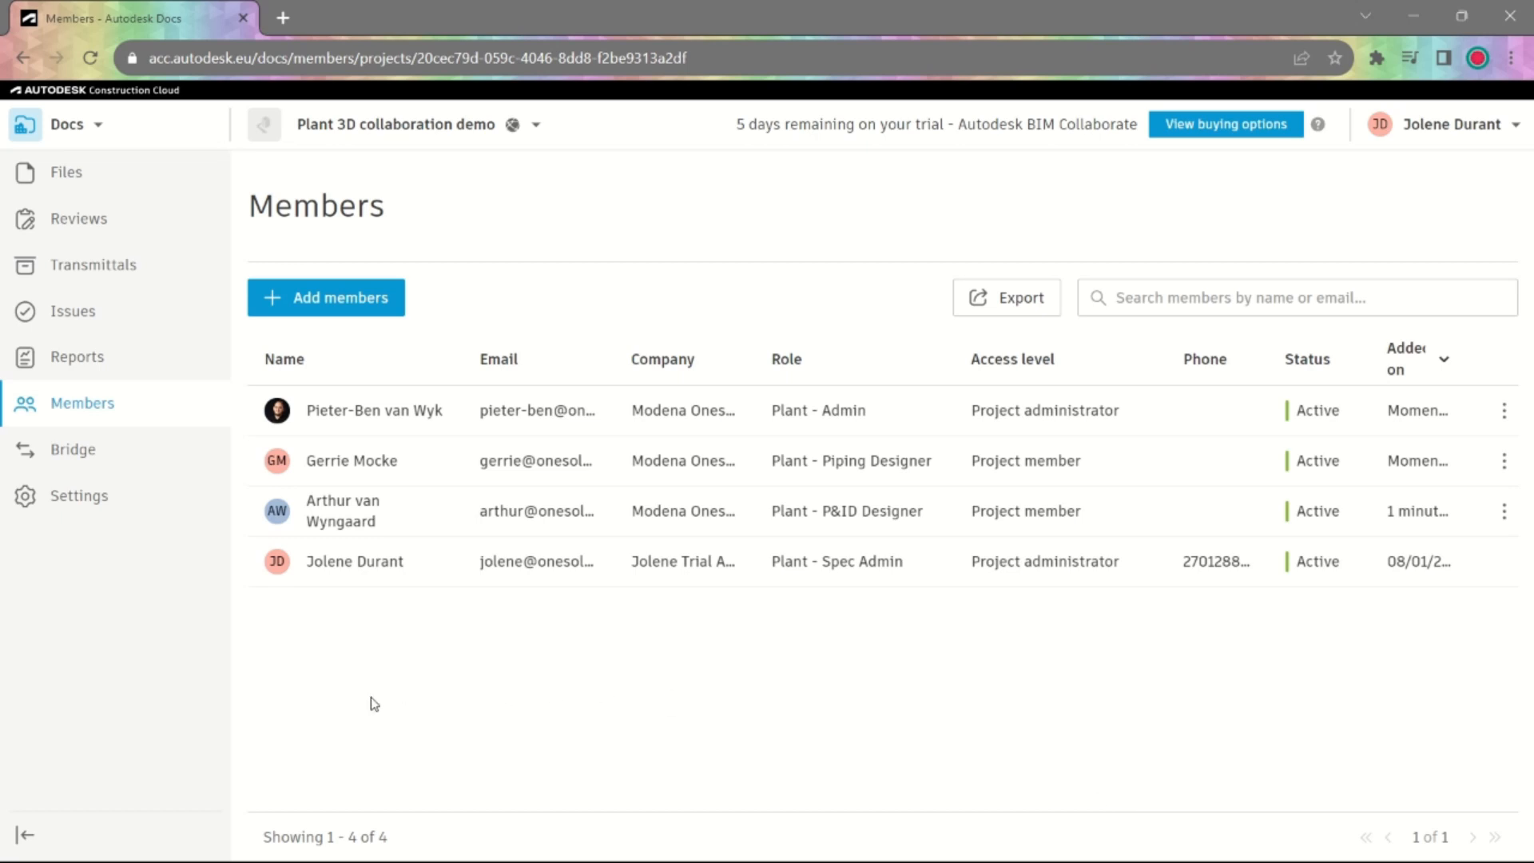
Step: Open the permissions settings of the PID DWG folder inside the Collaboration for P3D folder in the project files
click(85, 173)
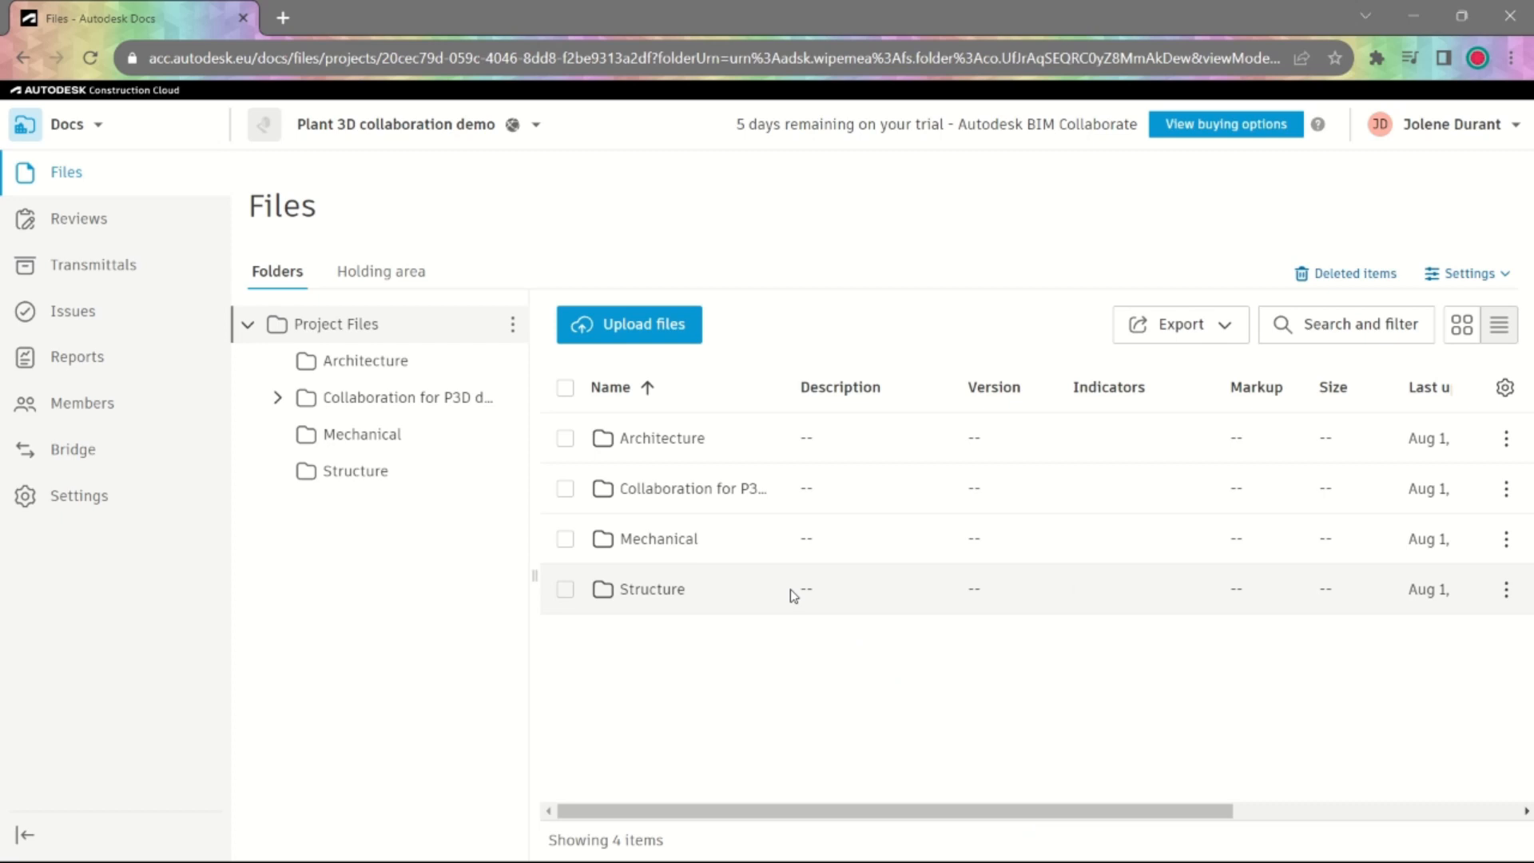
click(278, 397)
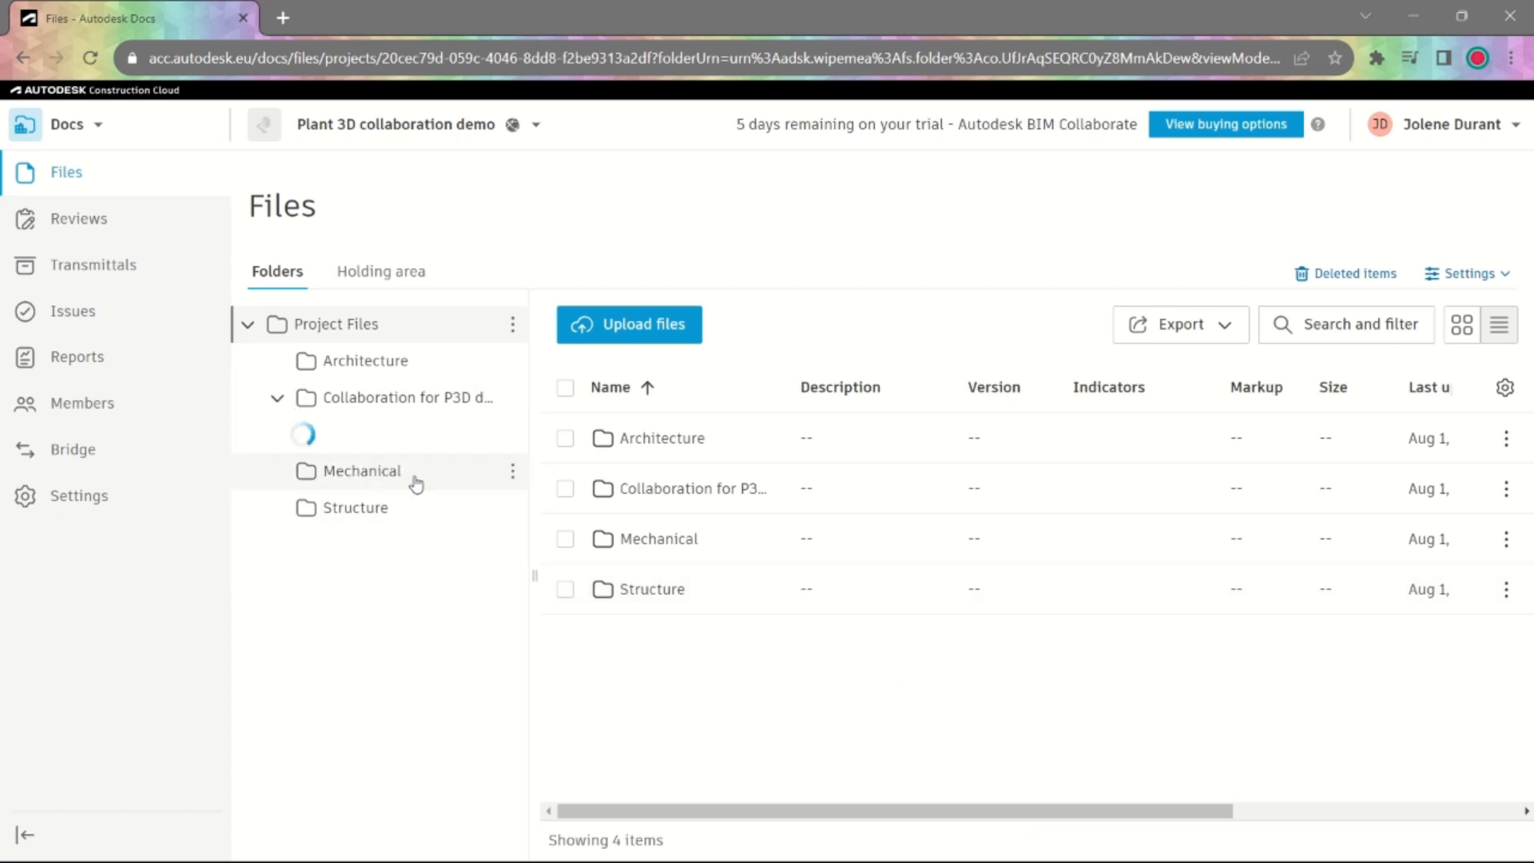
click(387, 588)
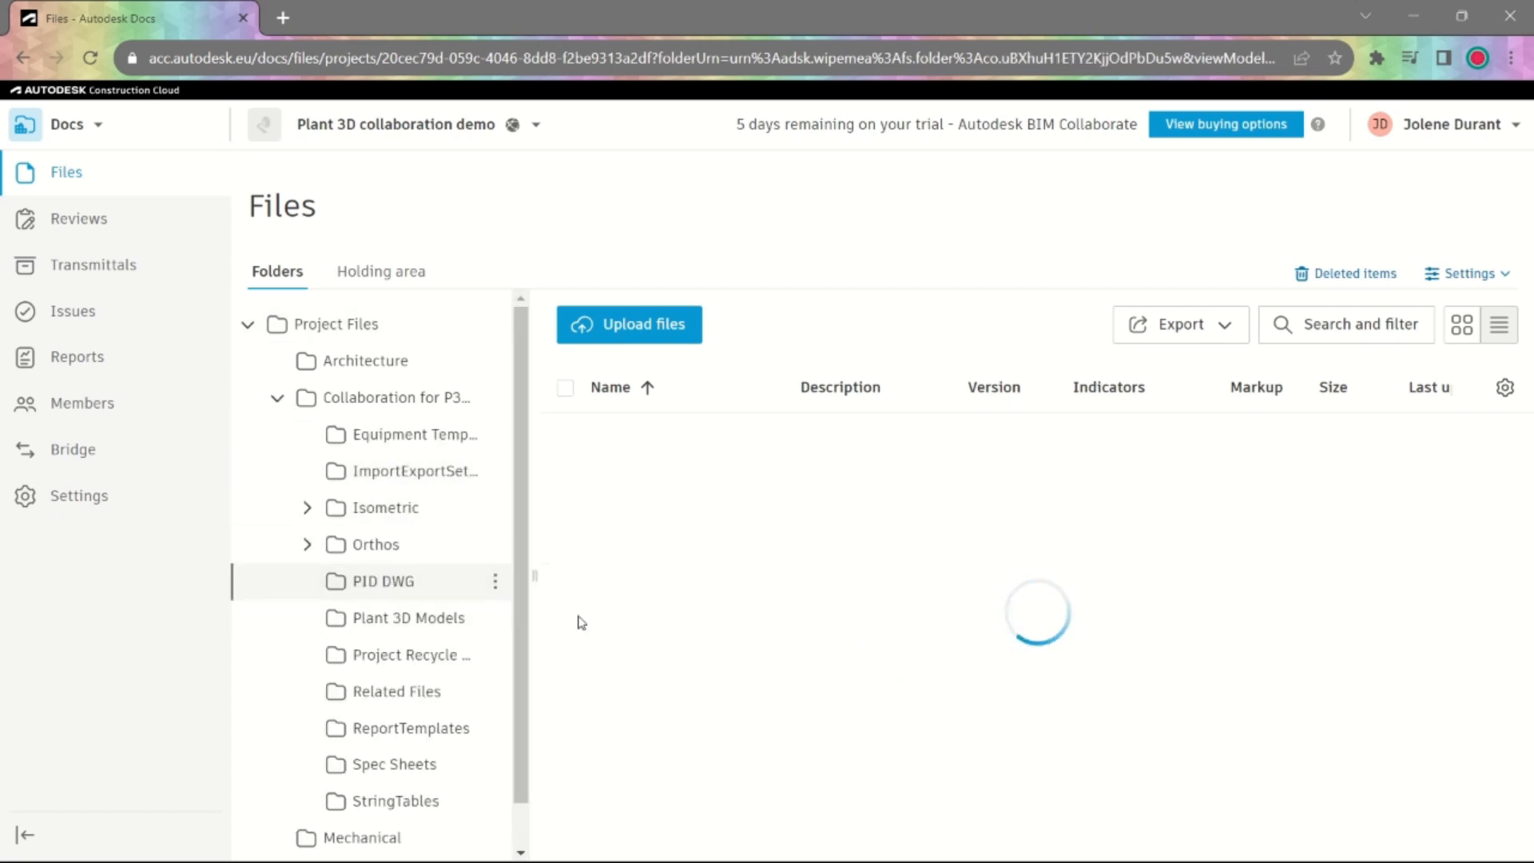
click(495, 580)
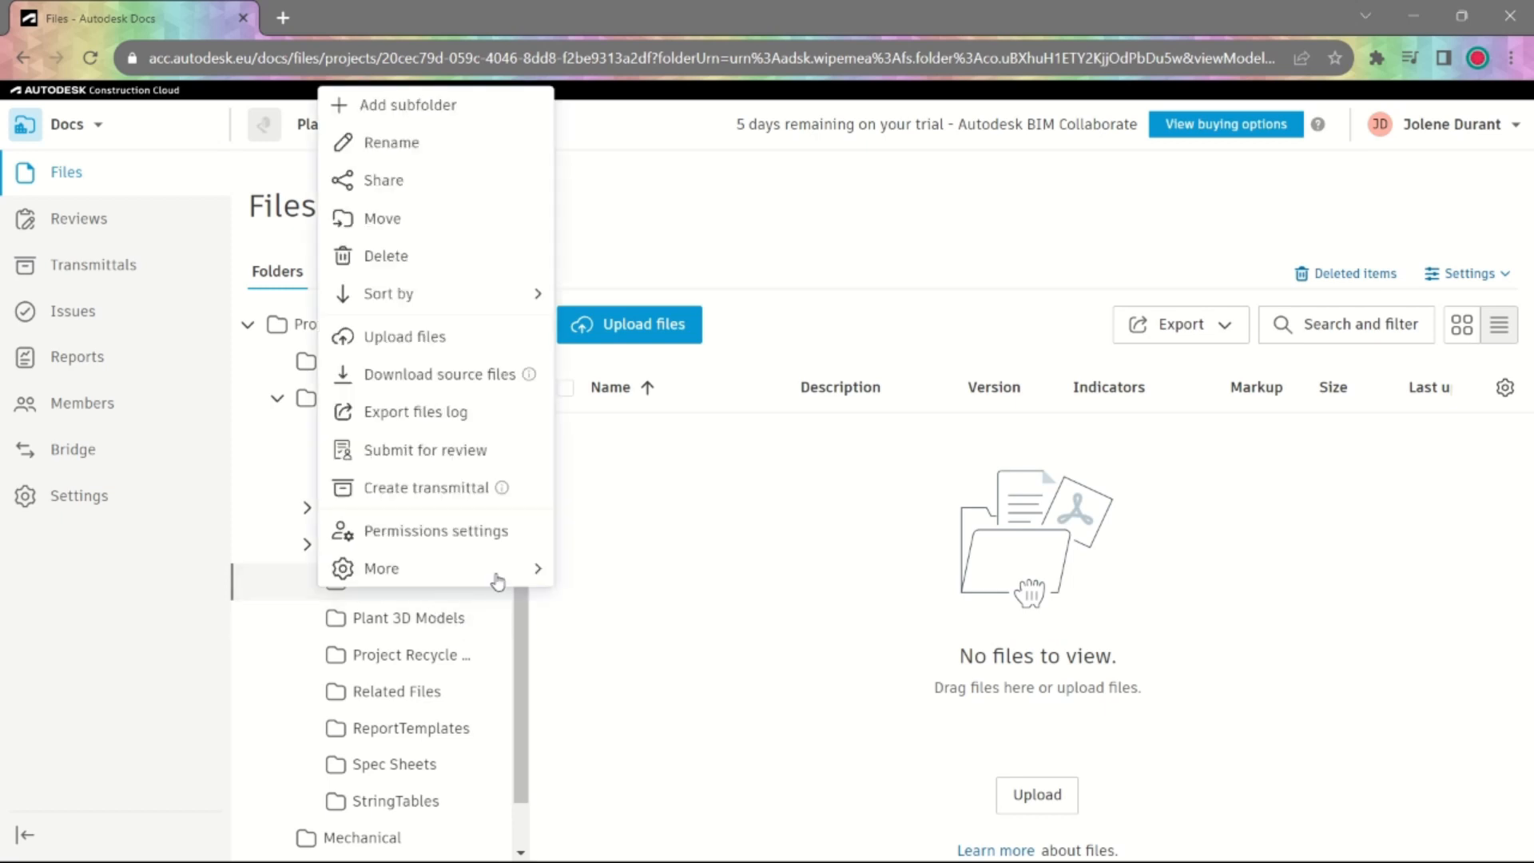
click(463, 532)
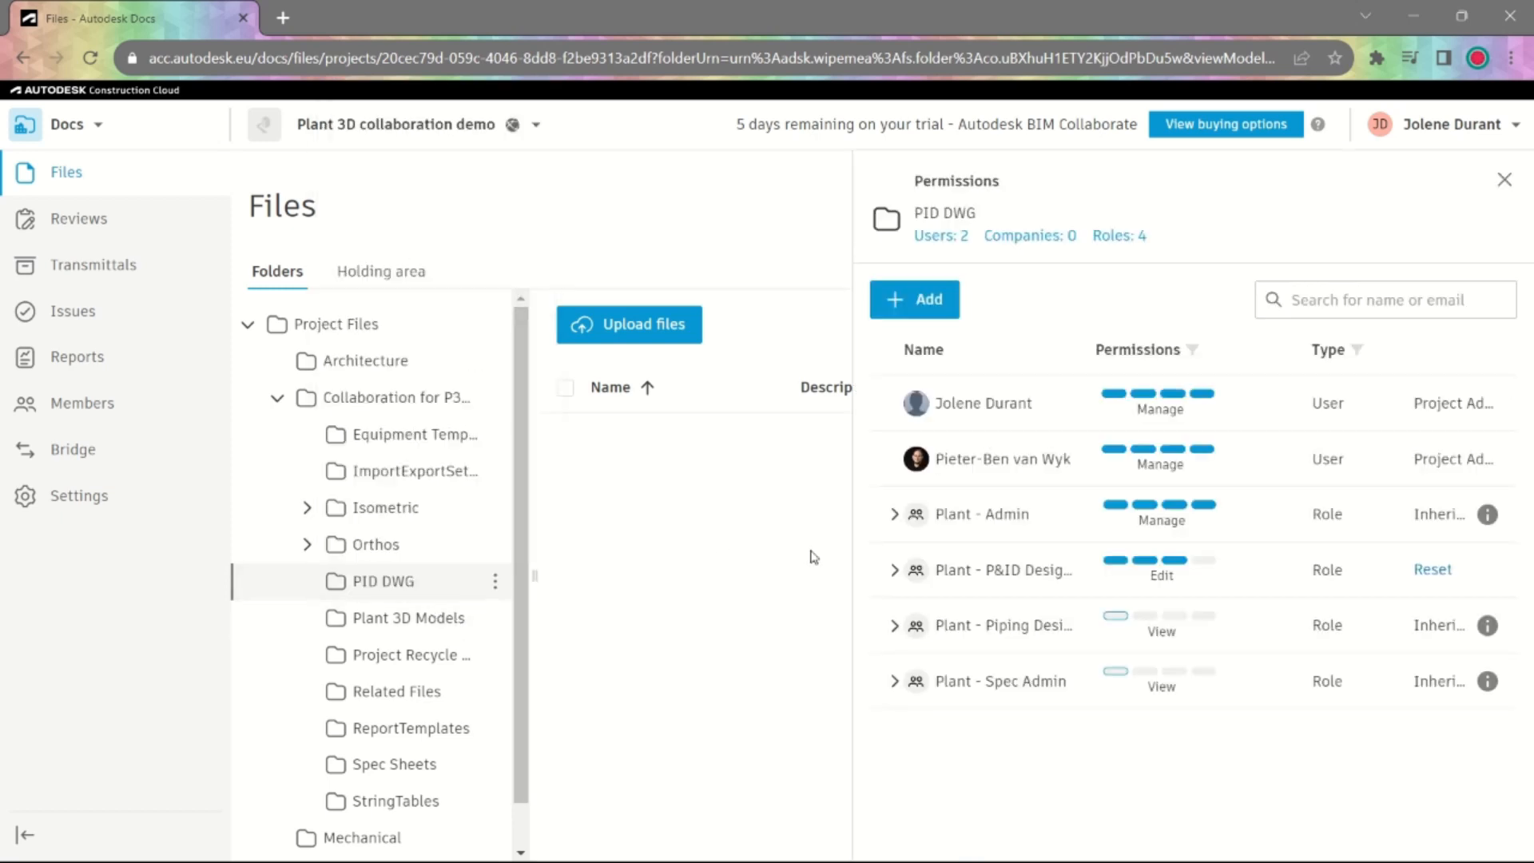
Step: Examine which members belong to the Plant - Admin and Plant - P&ID Designer roles in the folder's permissions
click(894, 514)
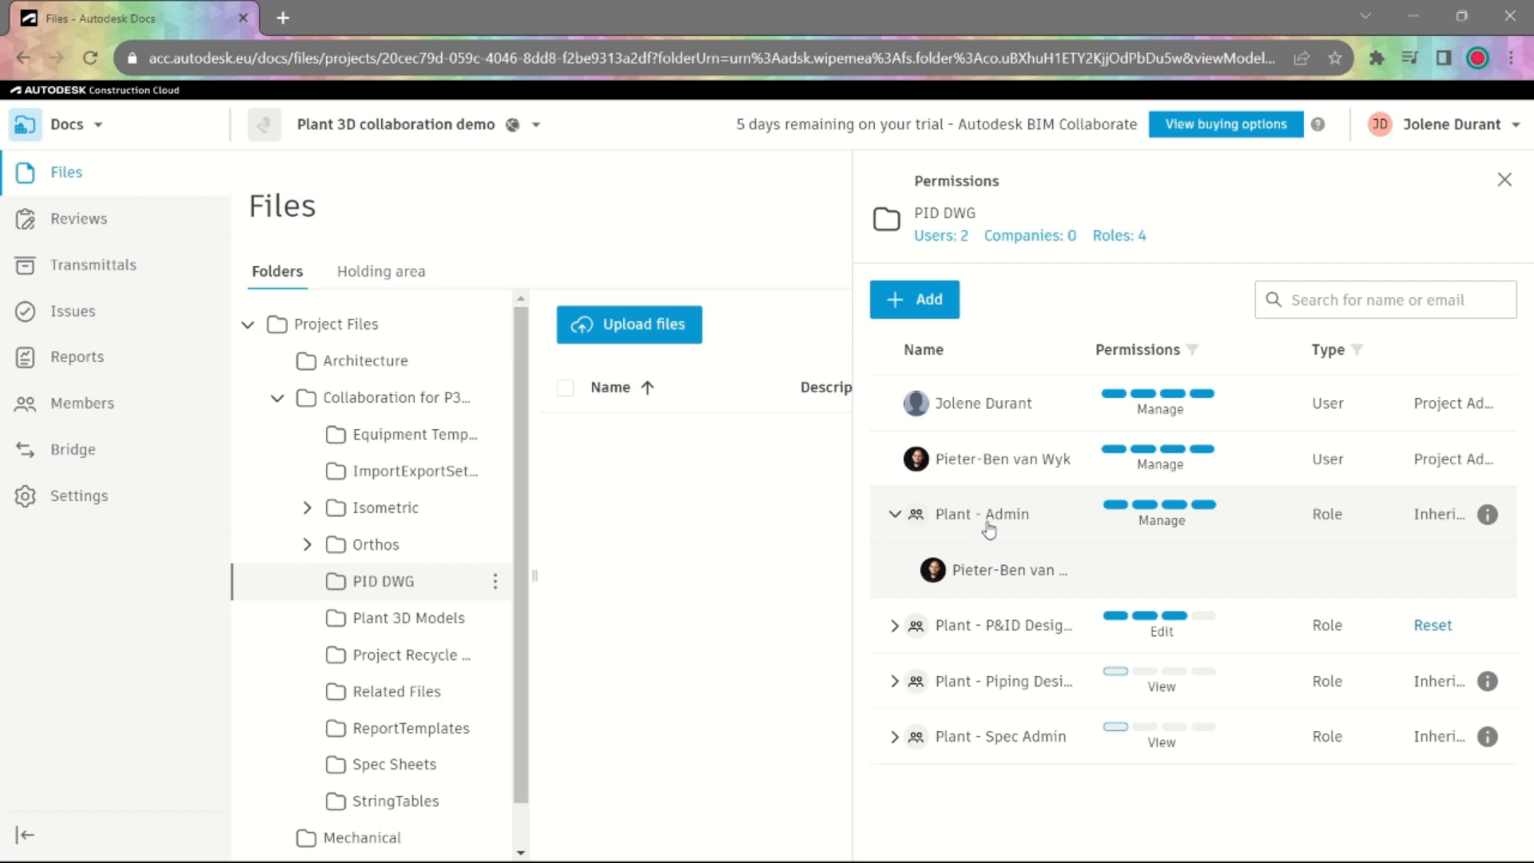
click(894, 516)
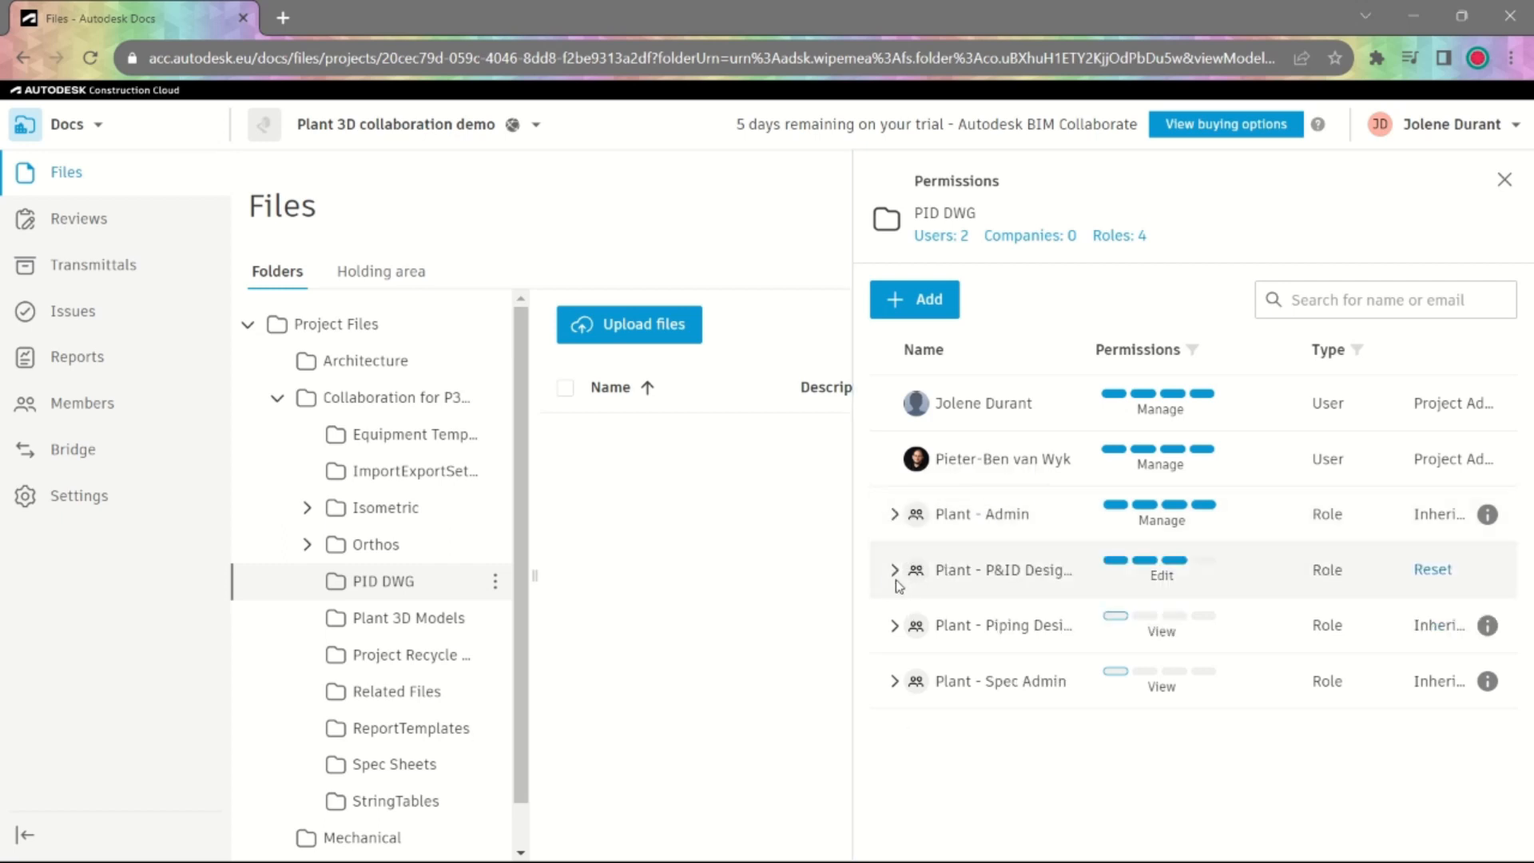
click(894, 572)
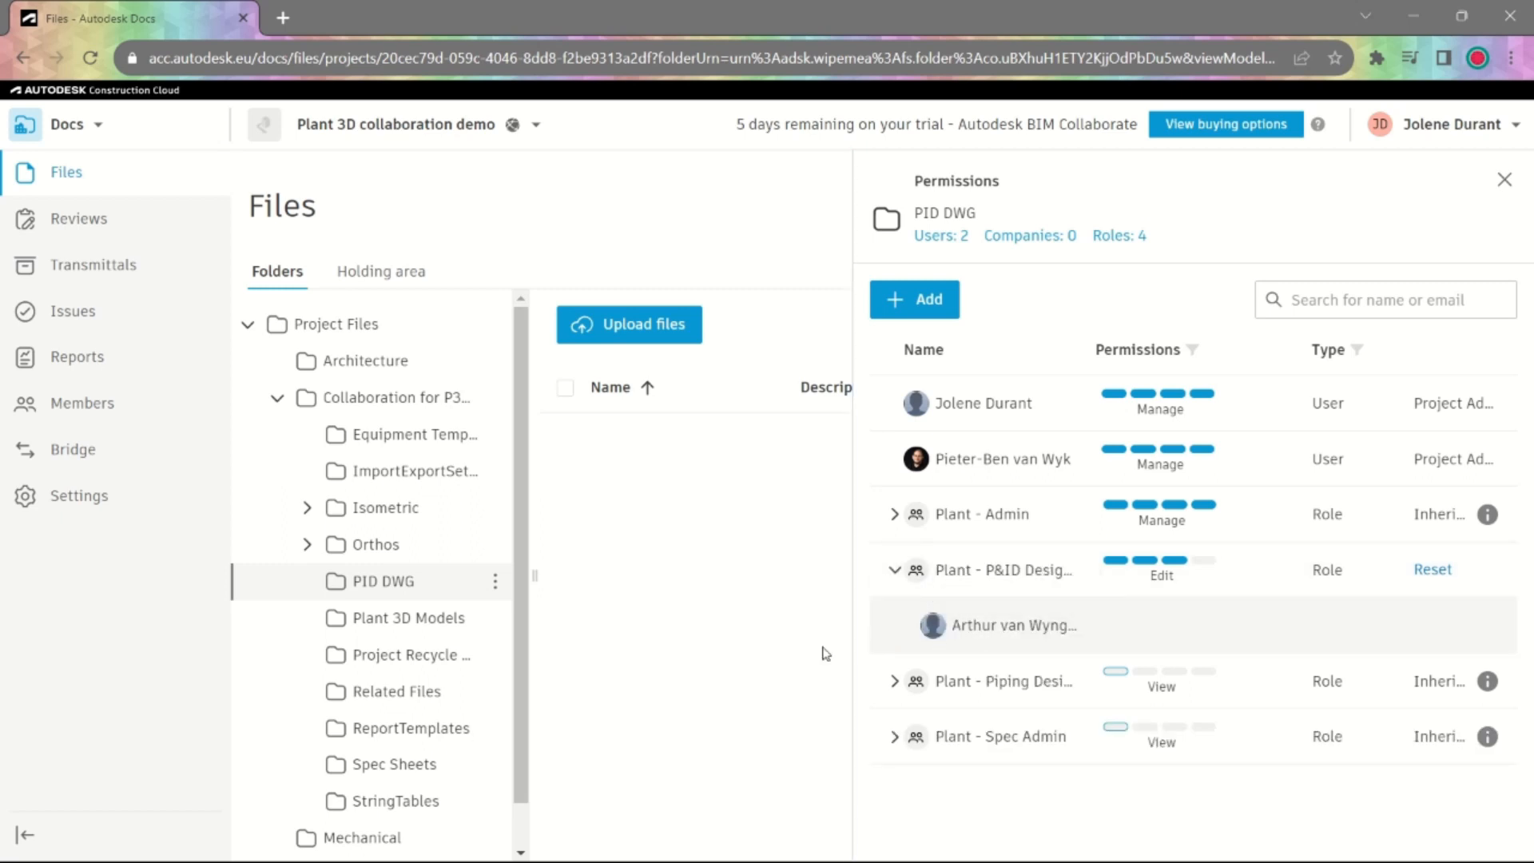
click(894, 570)
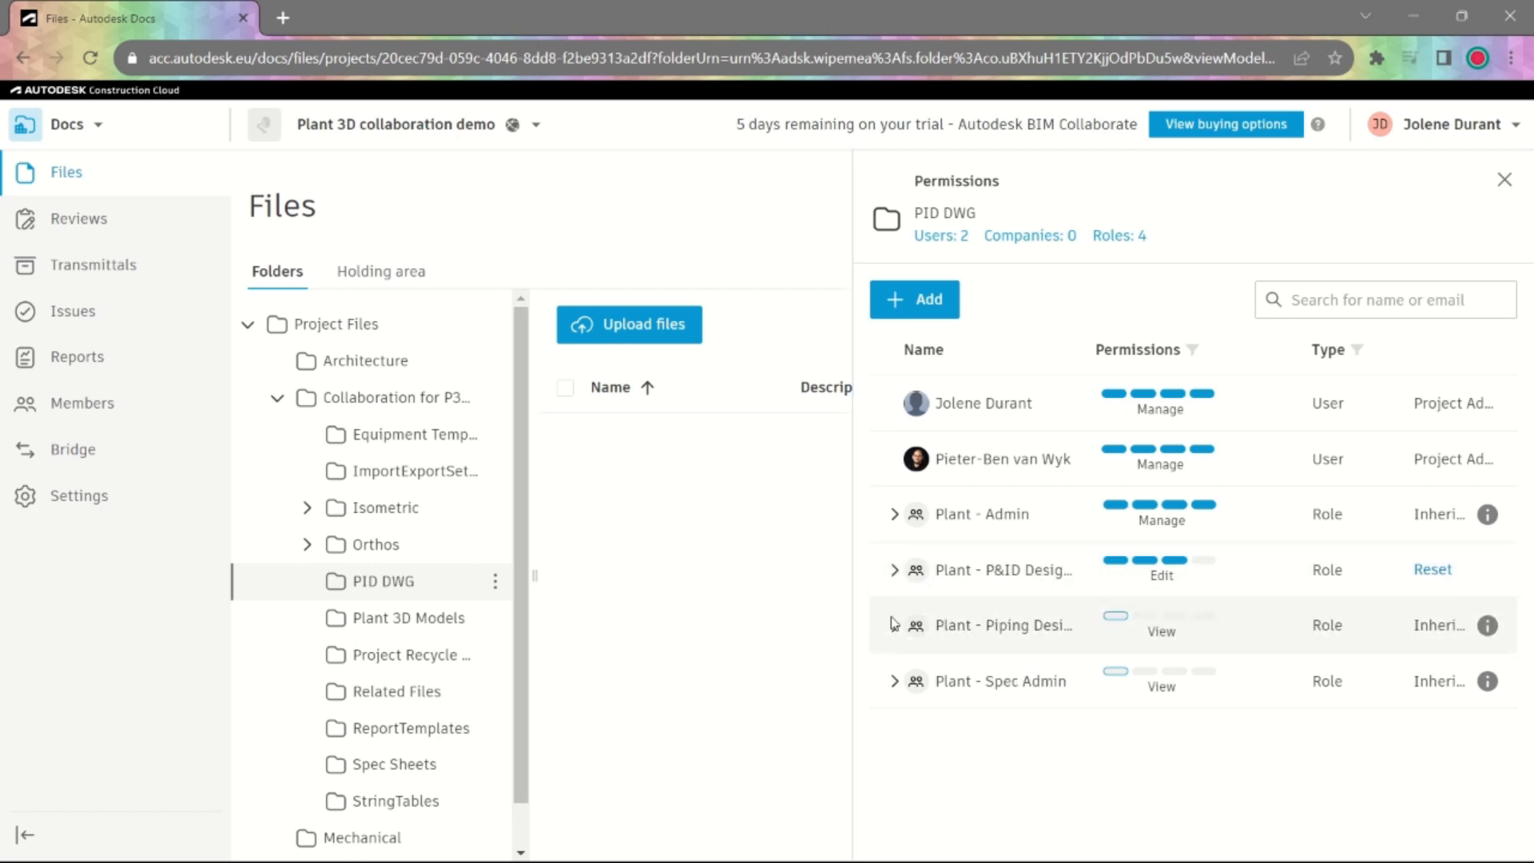
Step: Examine which members belong to the Plant - Piping Designer and Plant - Spec Admin roles, and close the folder's permissions
click(895, 625)
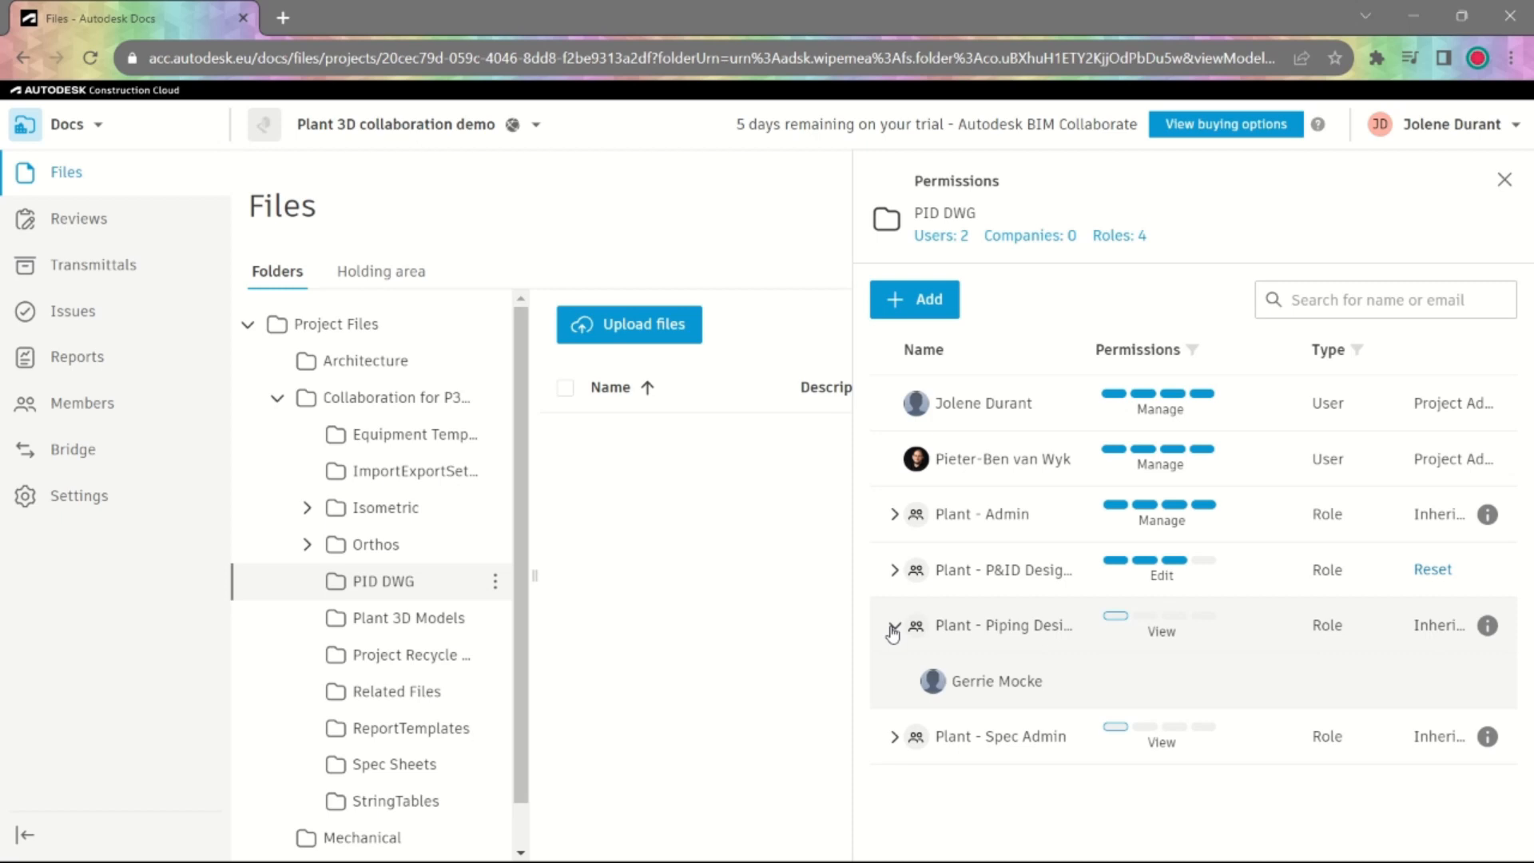
click(894, 628)
click(894, 683)
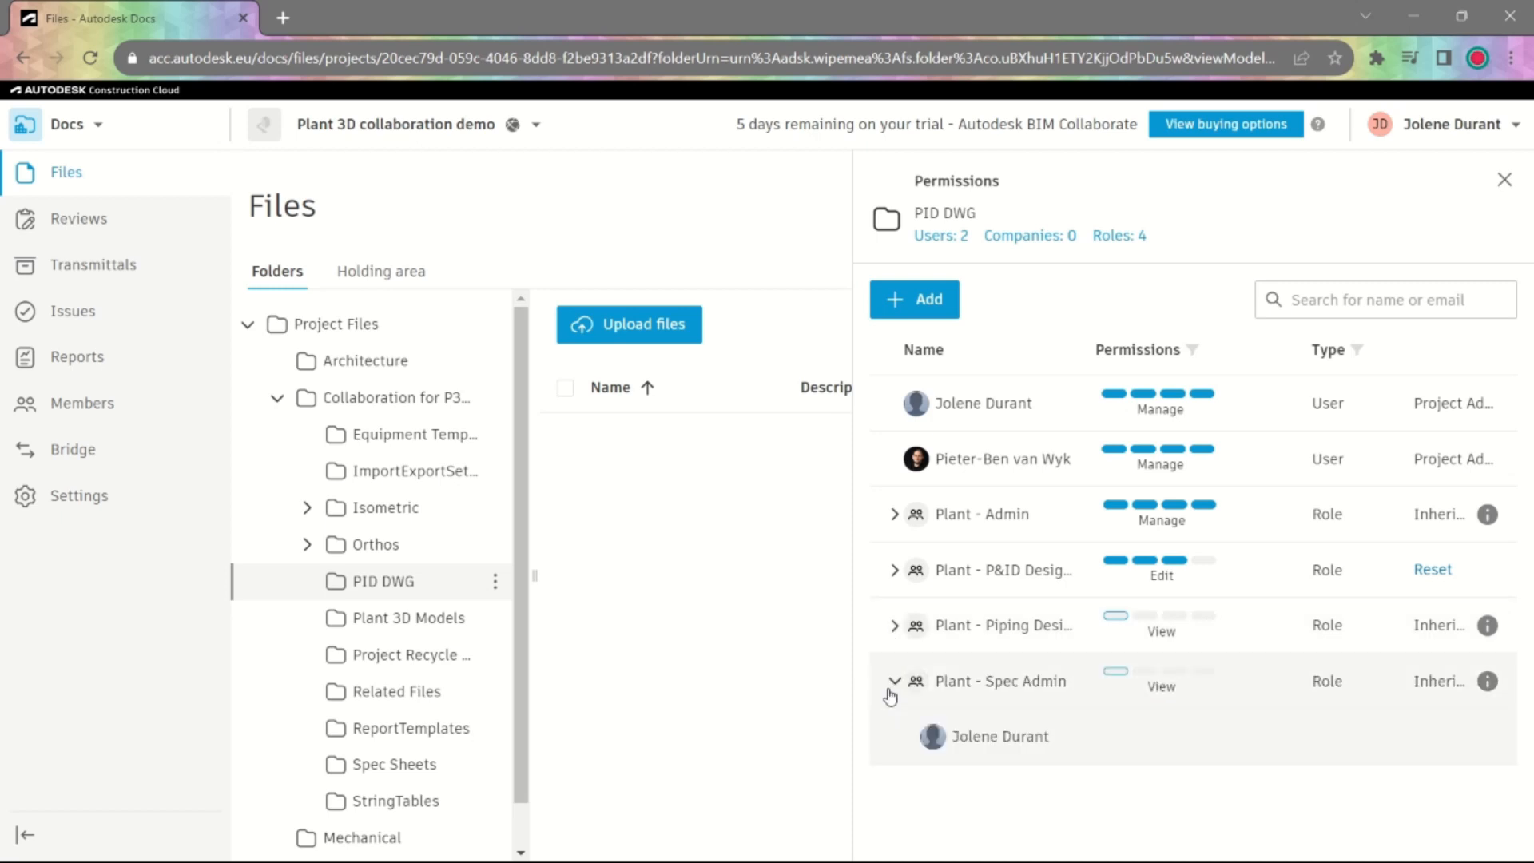
click(893, 683)
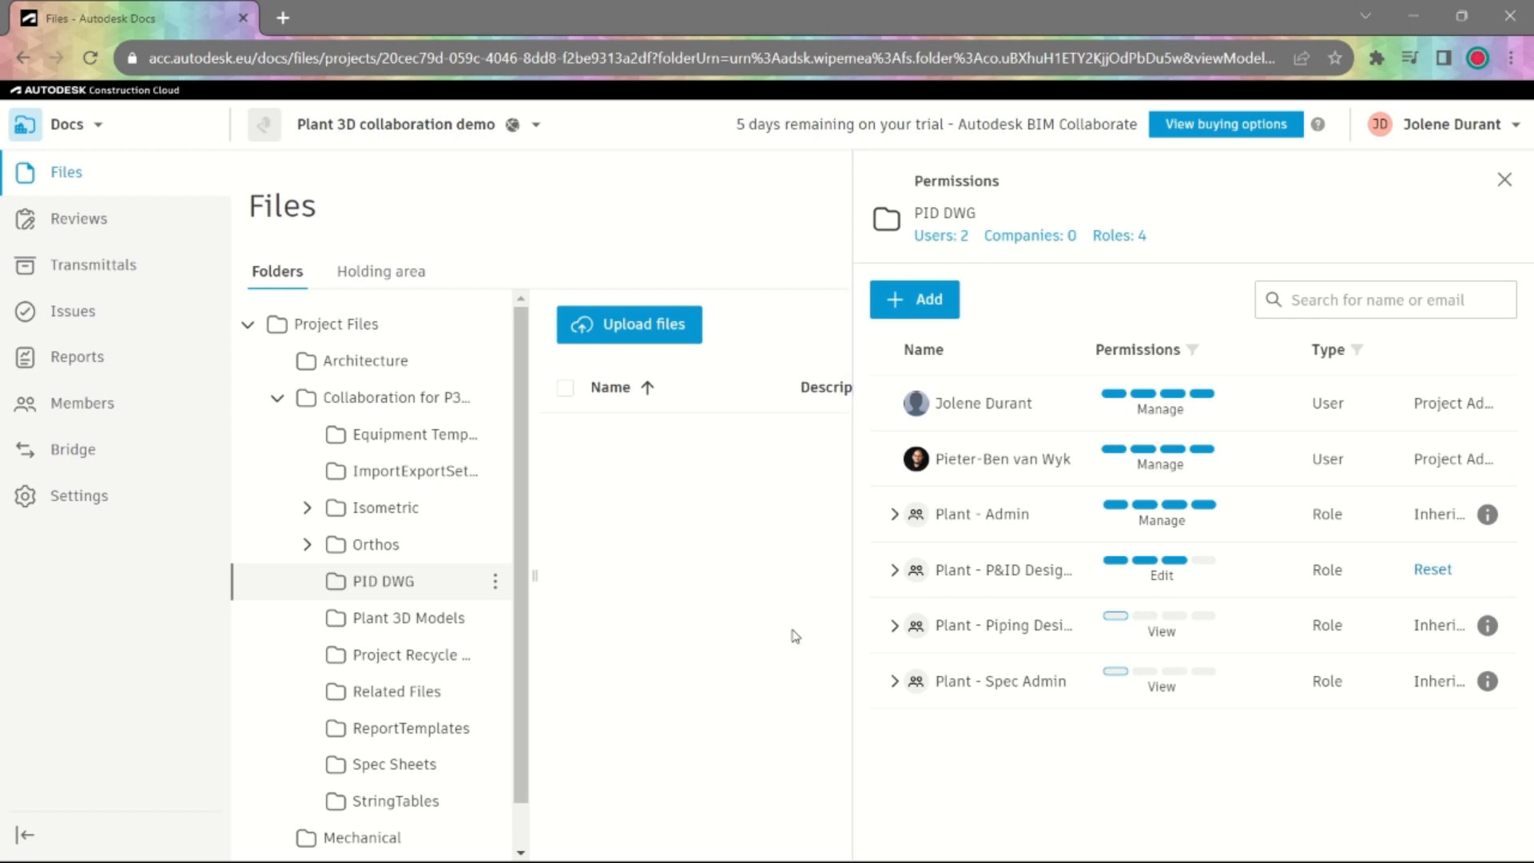
click(1505, 185)
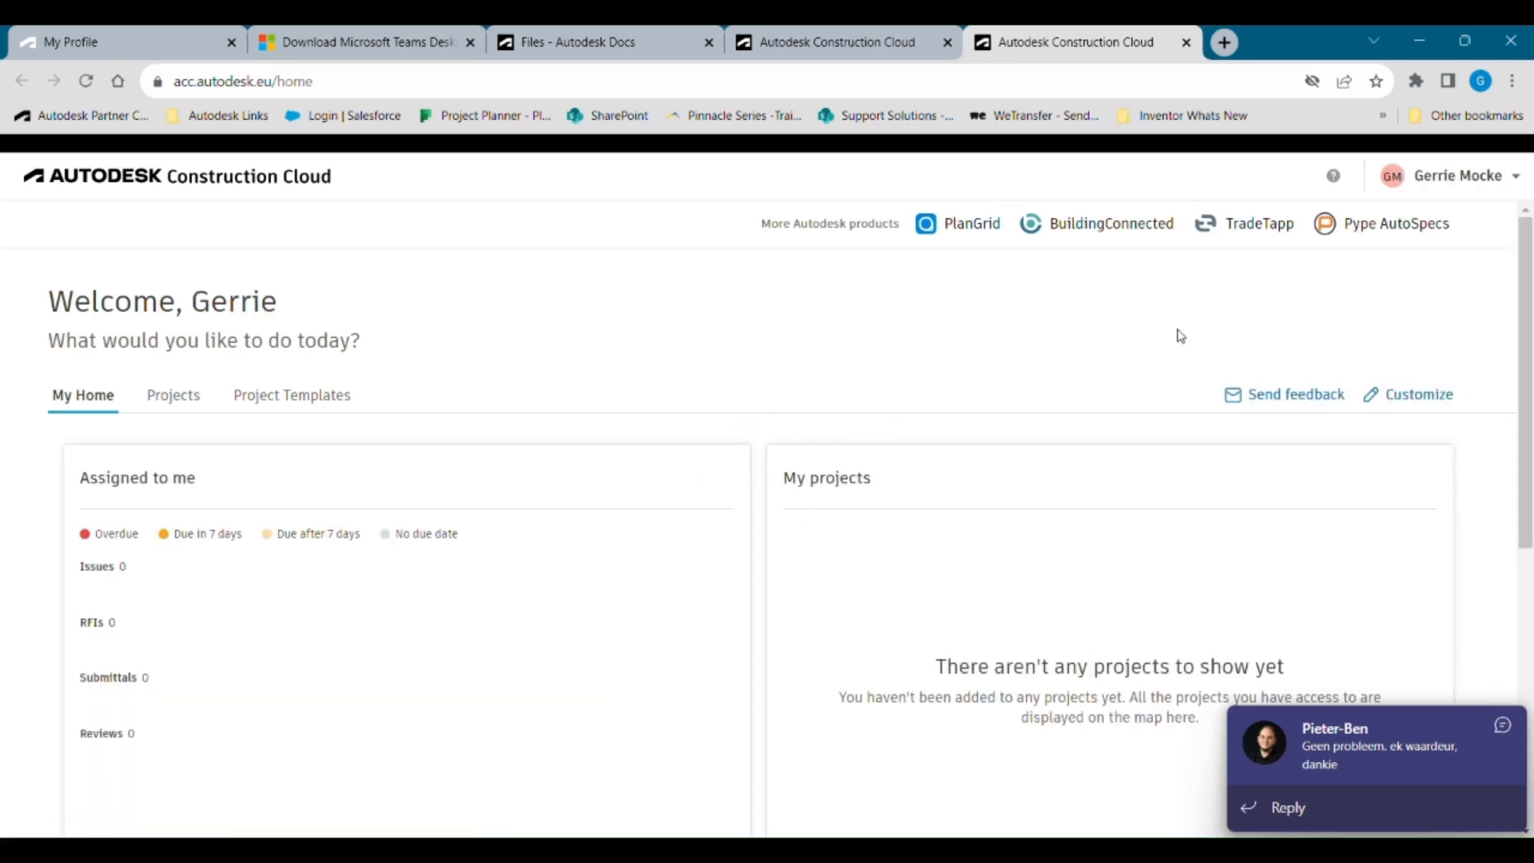
Step: Open the Plant 3D collaboration demo project from the projects list in the invited member's Construction Cloud account
scroll(923, 330, down, 1)
scroll(915, 348, down, 4)
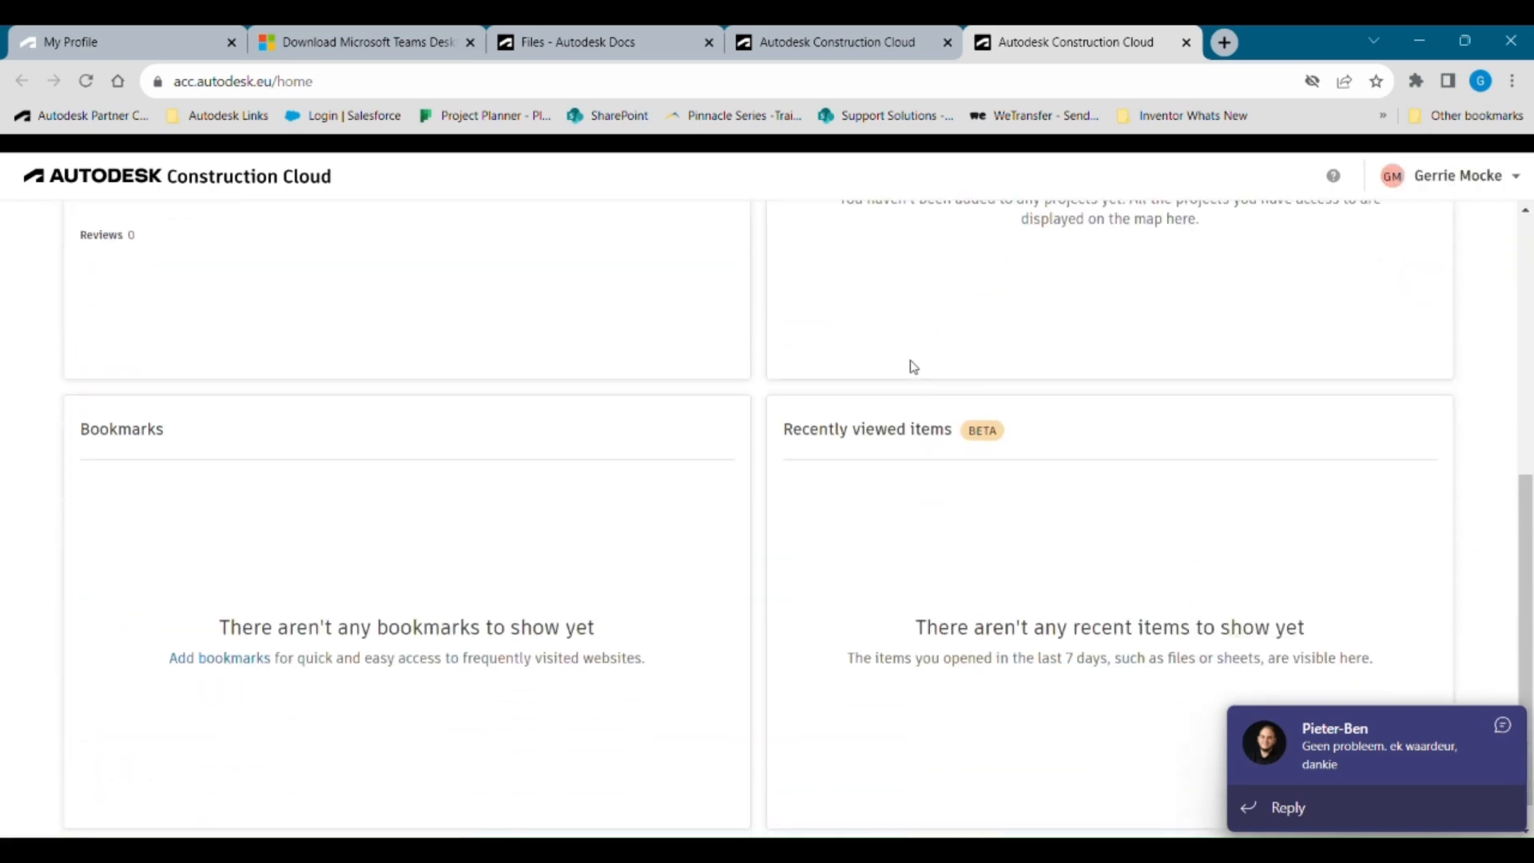
scroll(852, 376, up, 5)
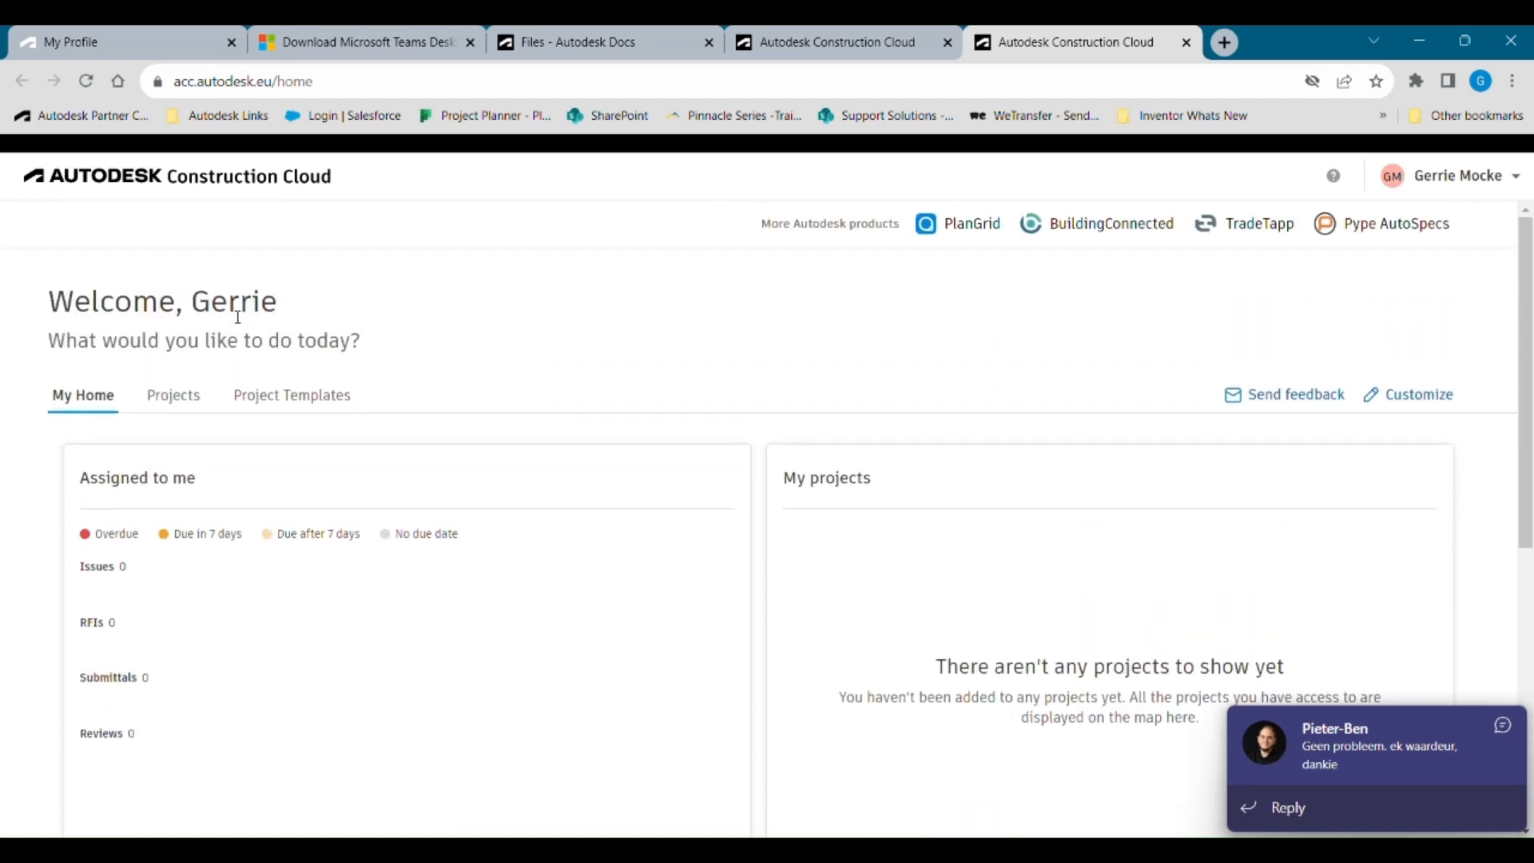
click(172, 394)
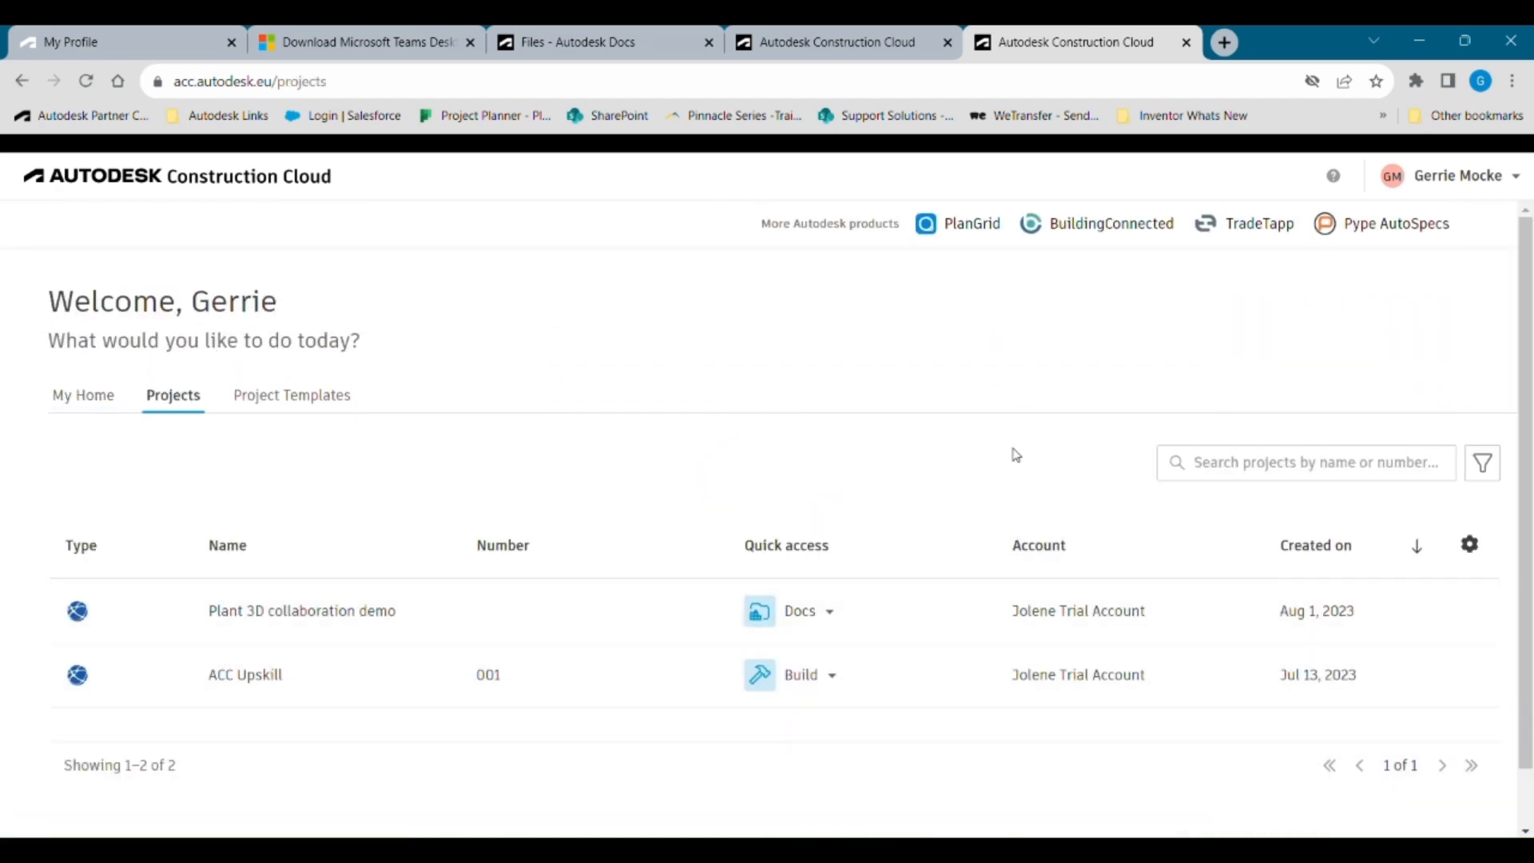
scroll(653, 396, down, 1)
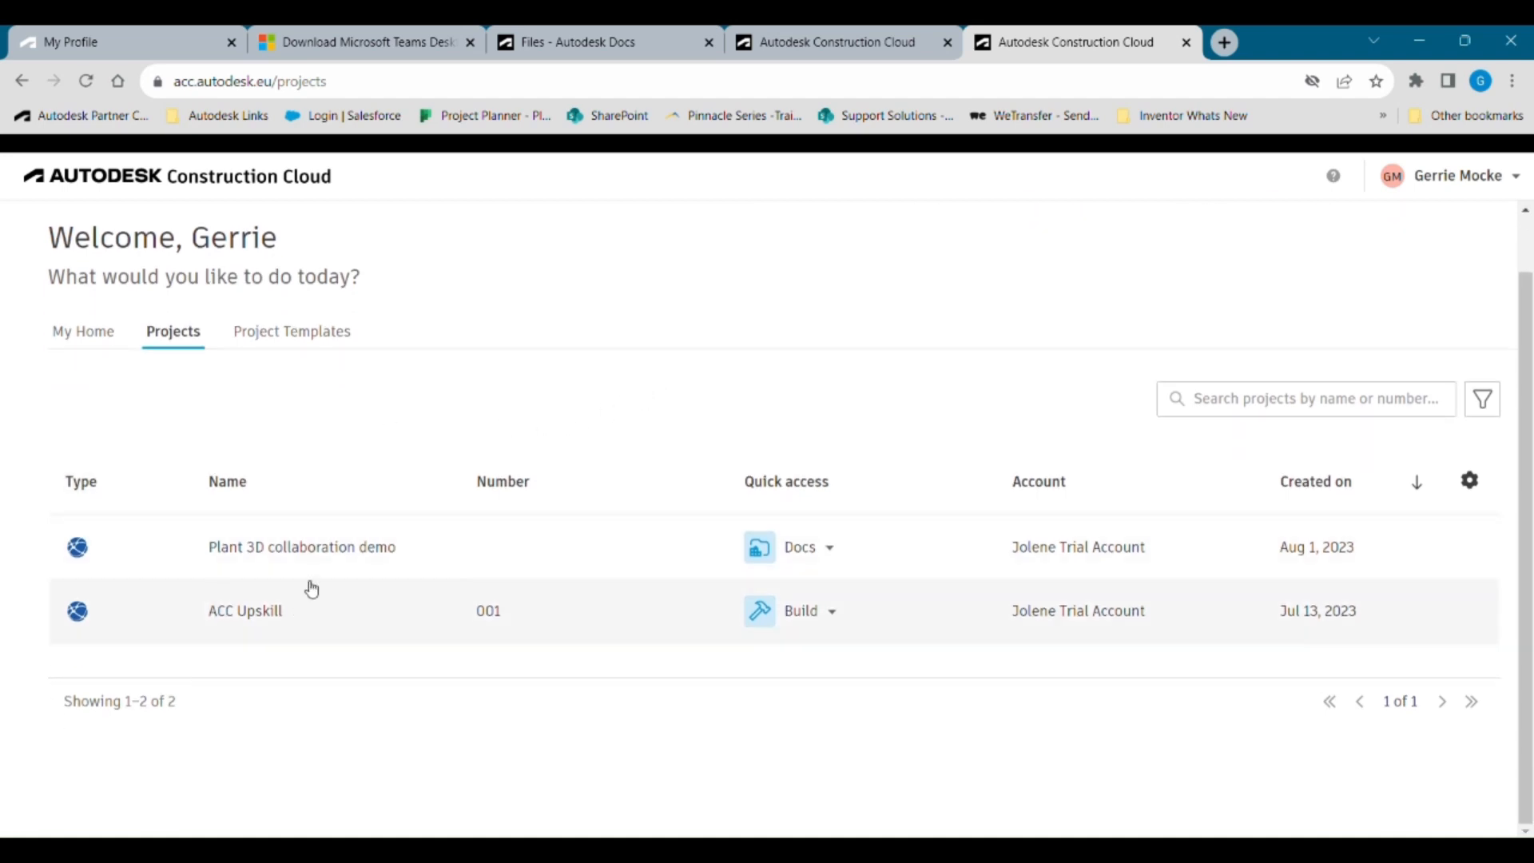
click(291, 547)
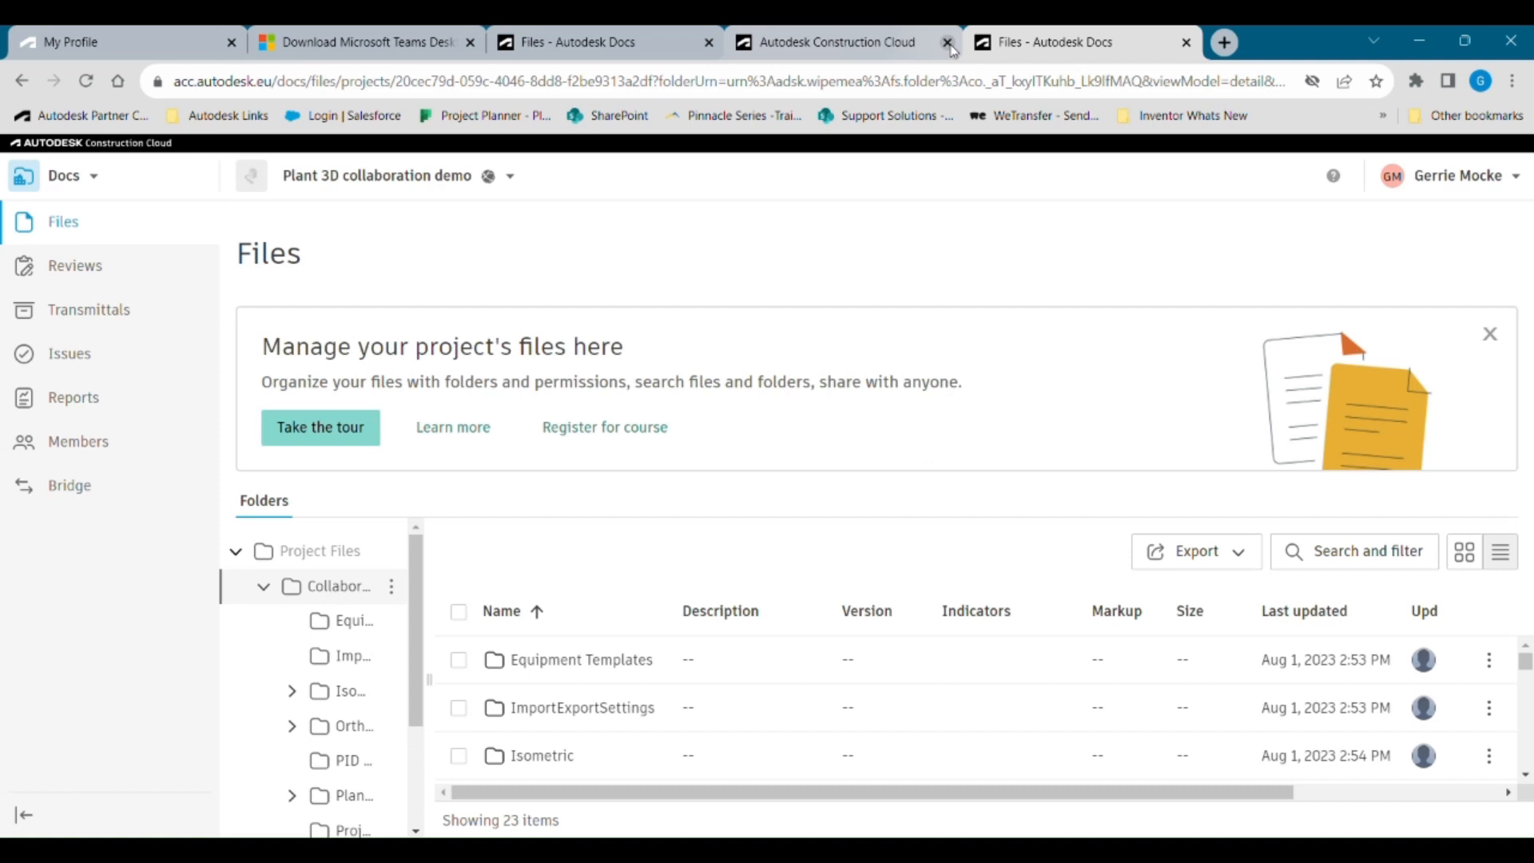
Step: Close the spare Autodesk Construction Cloud browser tab and look through the contents of the open collaboration folder
click(947, 42)
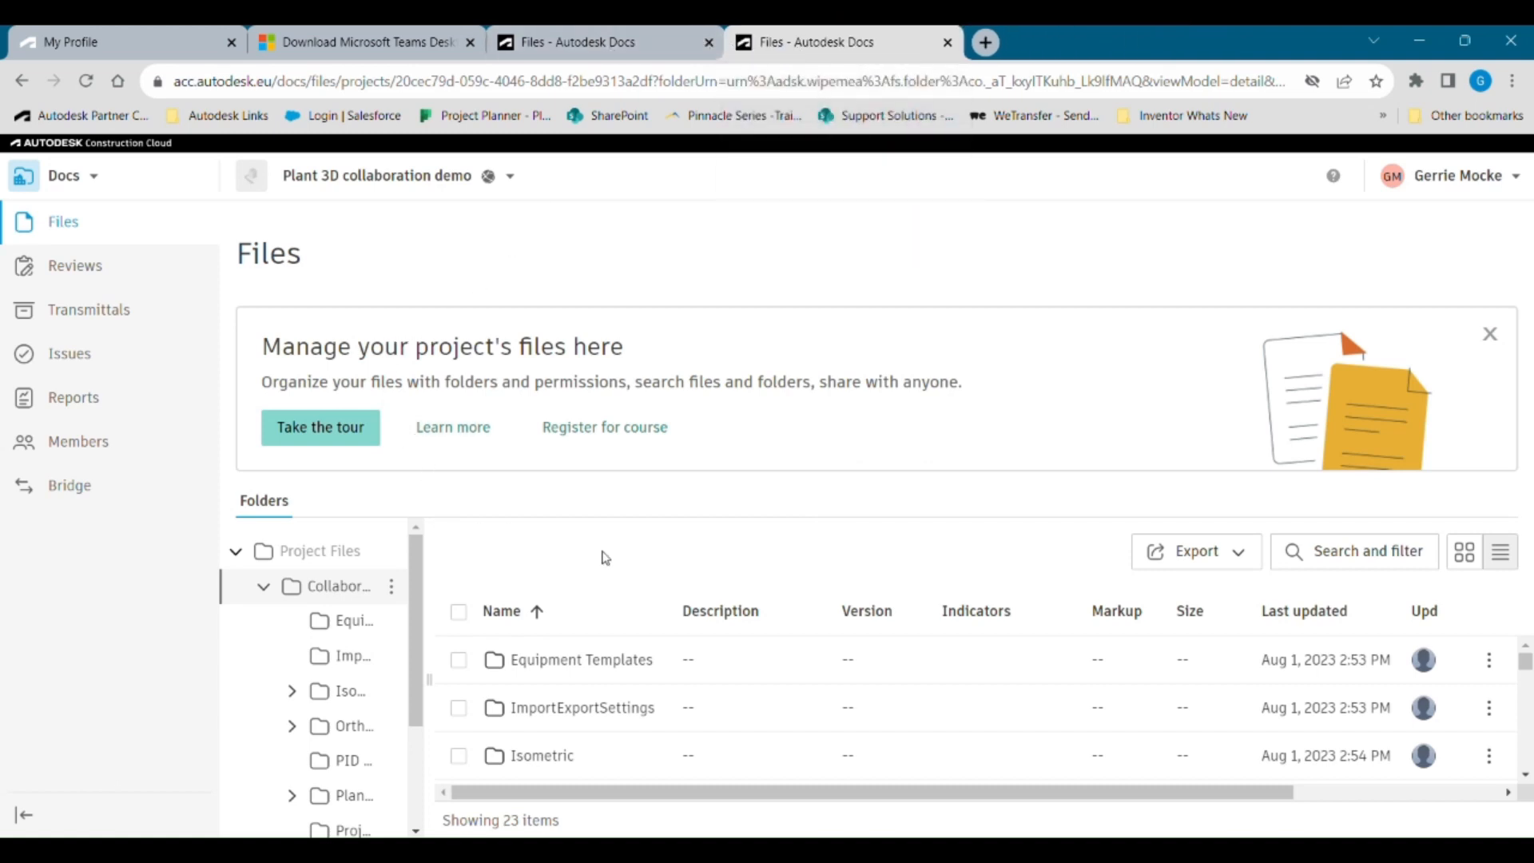
scroll(357, 608, down, 1)
scroll(357, 607, down, 3)
scroll(1089, 650, down, 10)
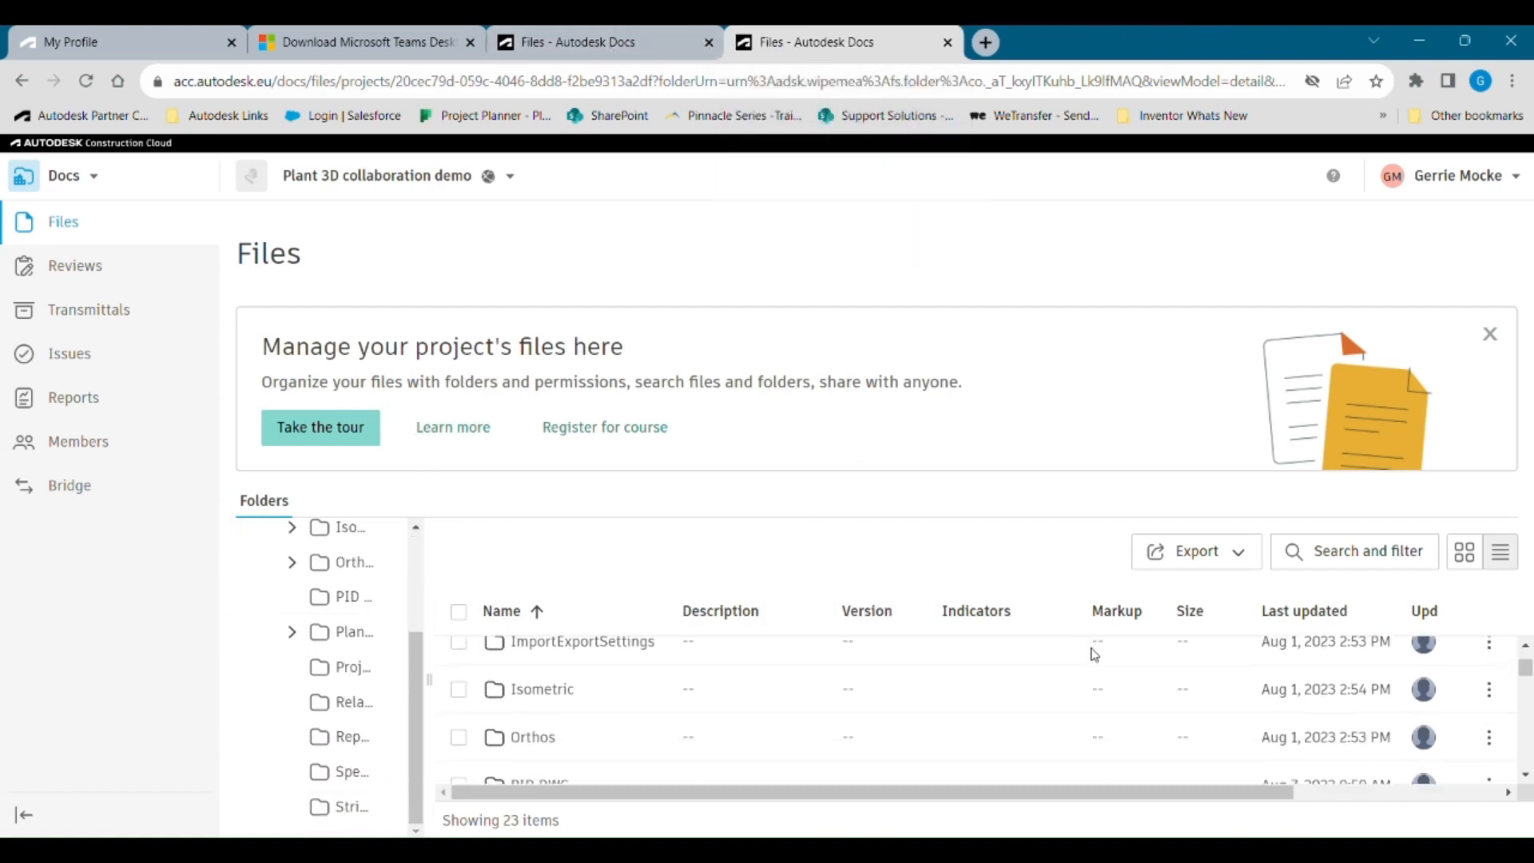
scroll(1215, 702, up, 10)
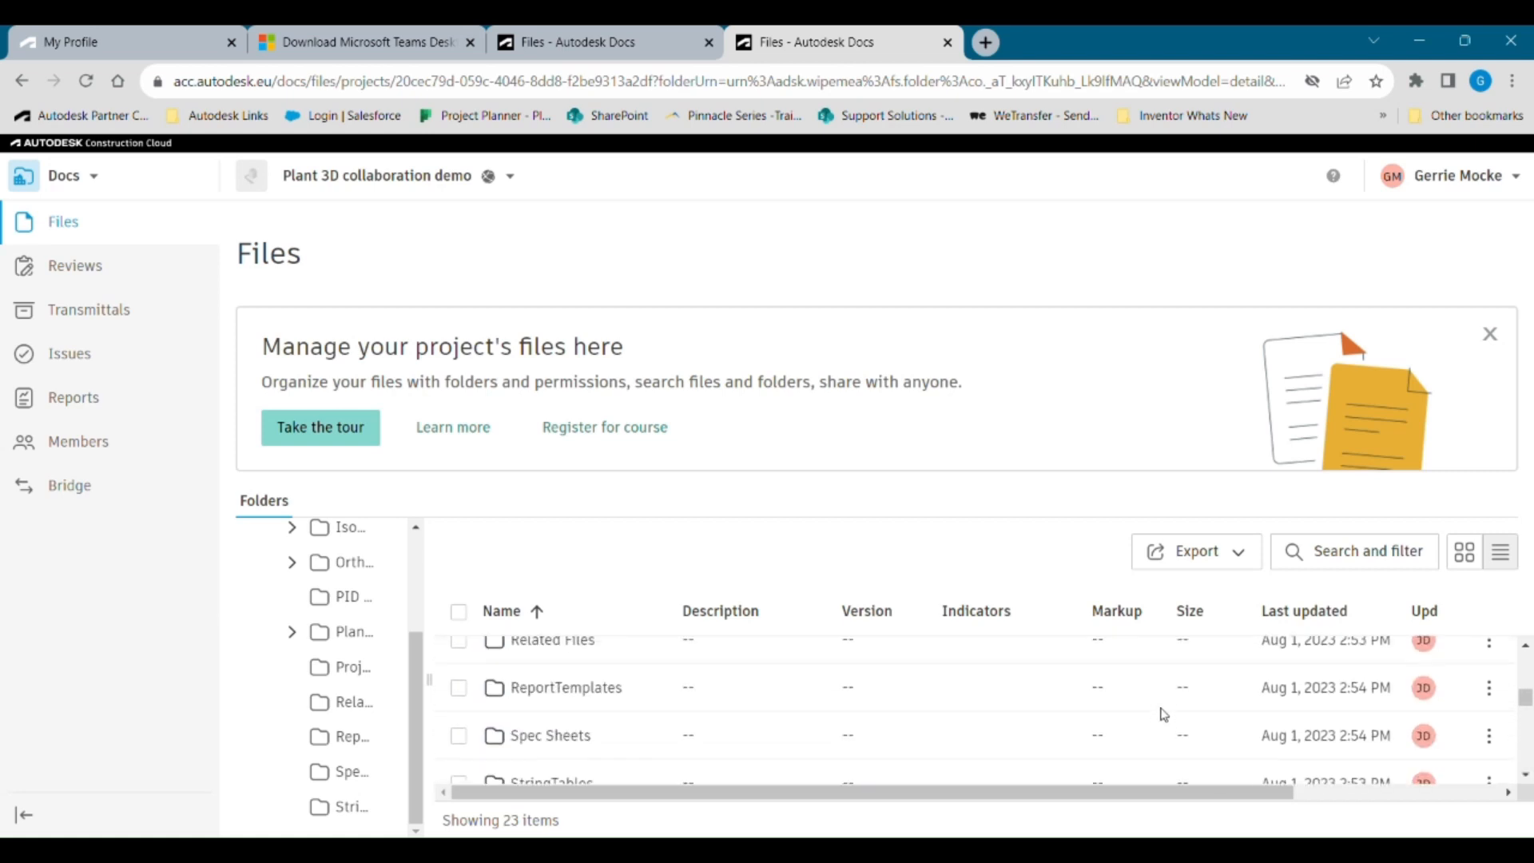
scroll(1139, 709, up, 3)
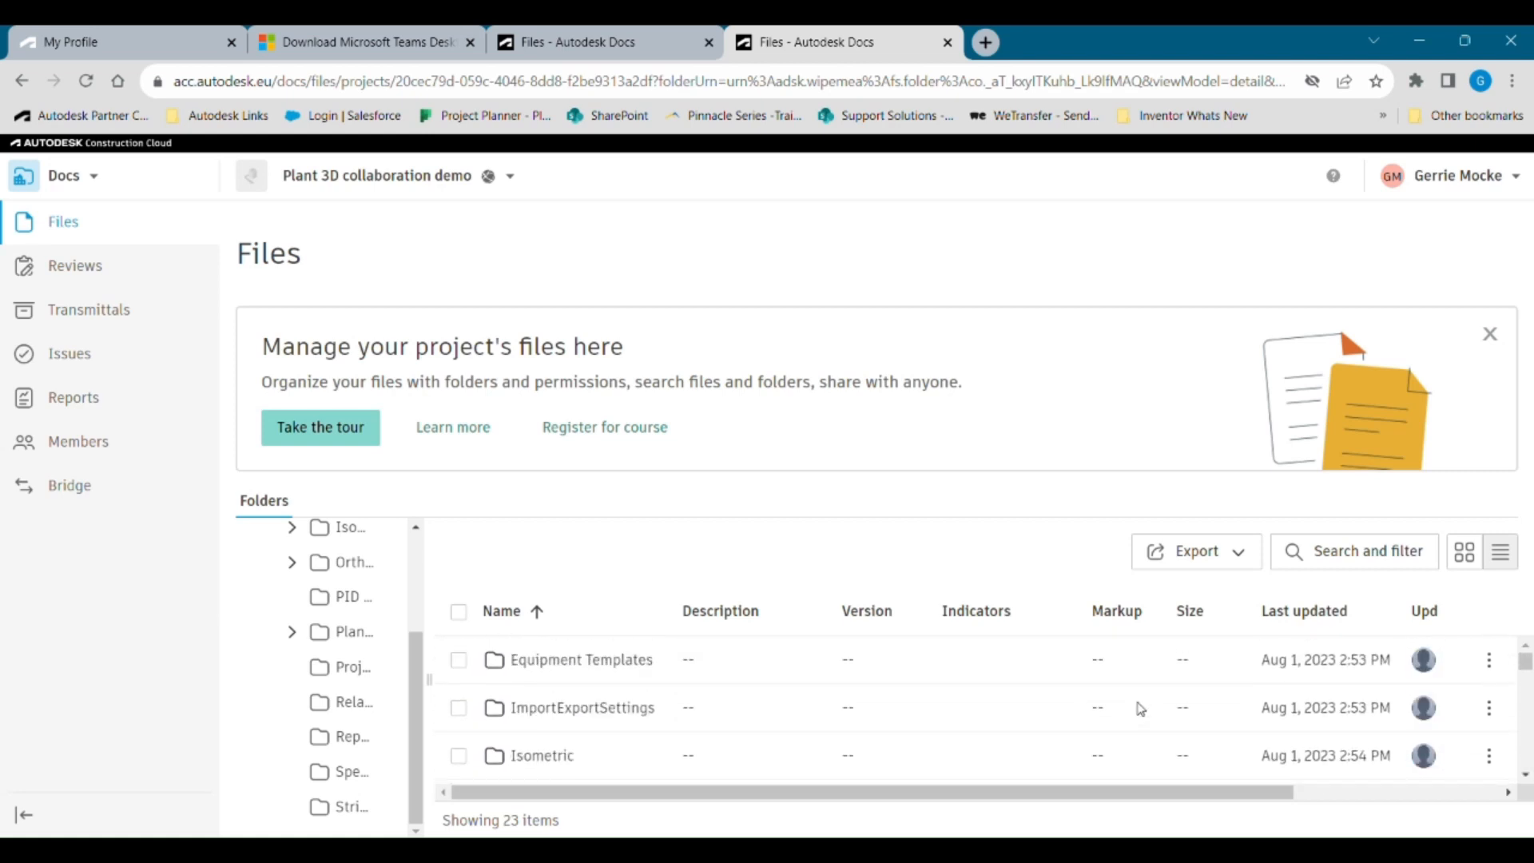
scroll(1137, 708, down, 2)
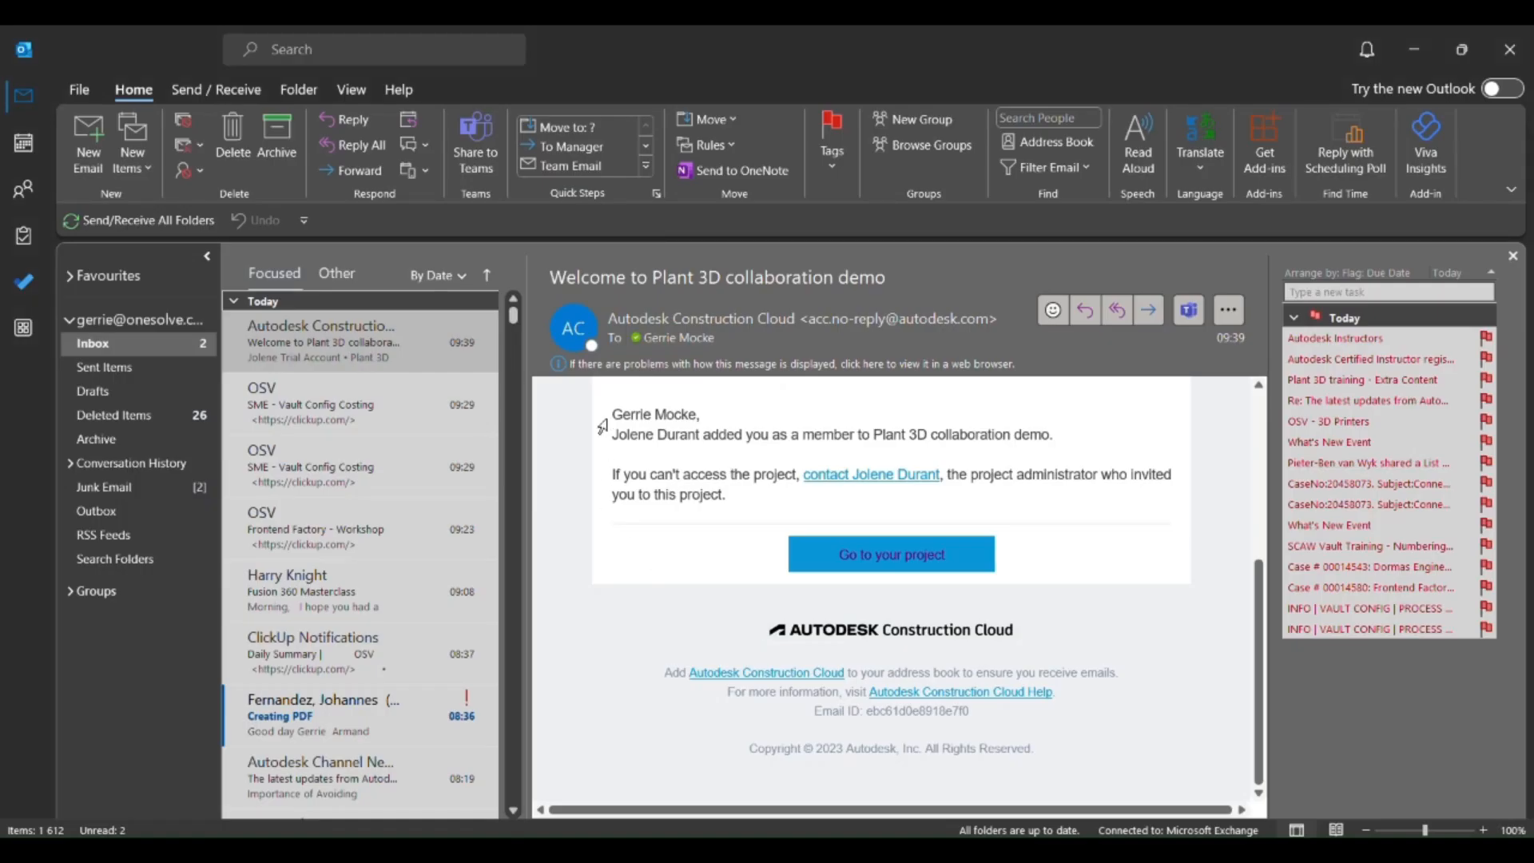
Step: Open the project through the link in the Outlook welcome email and check its available products and folder contents
click(885, 559)
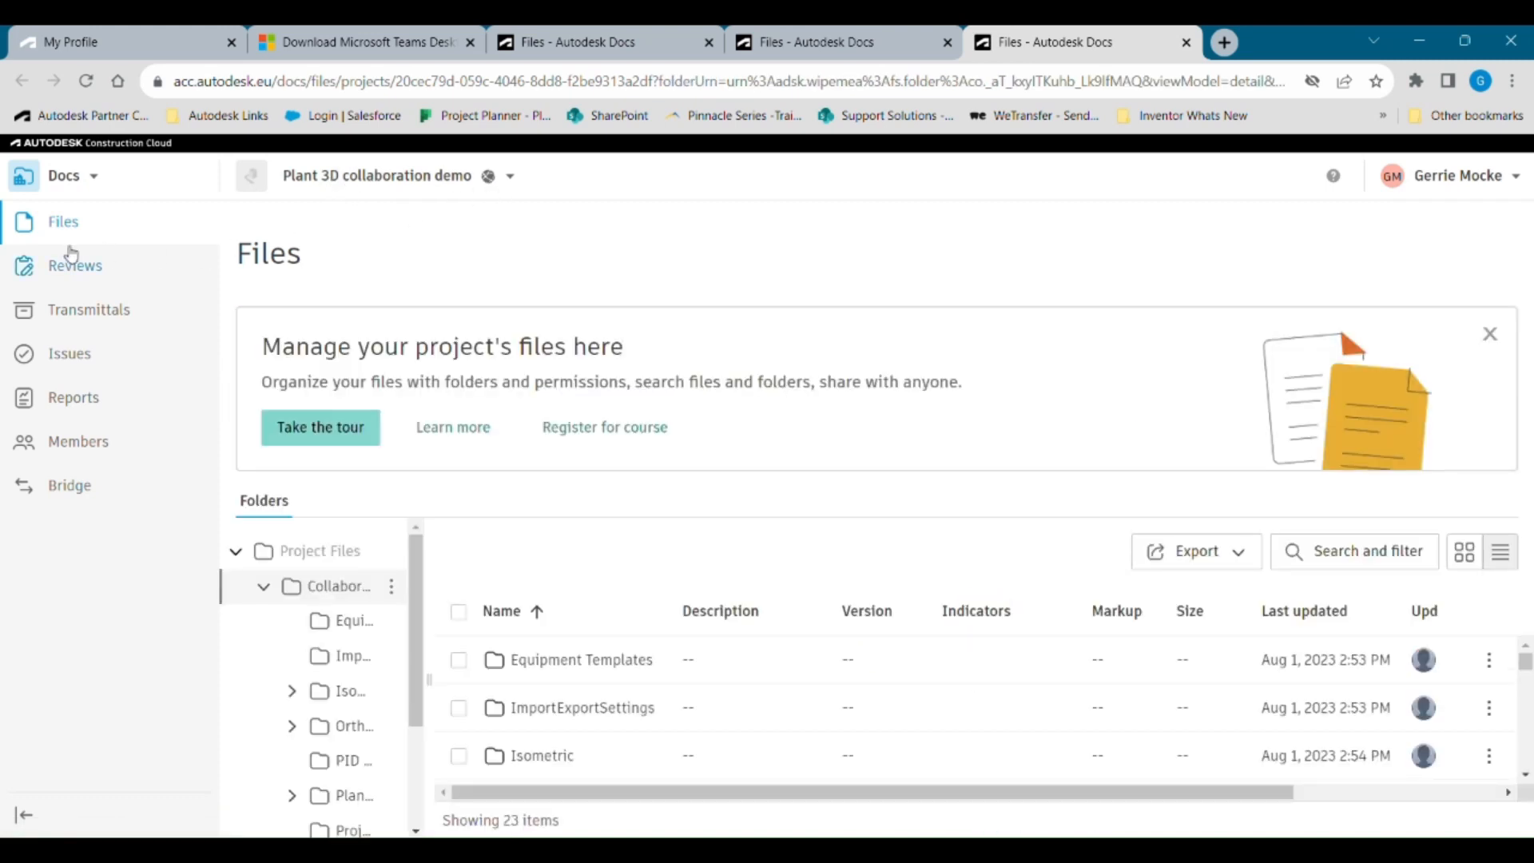
click(76, 180)
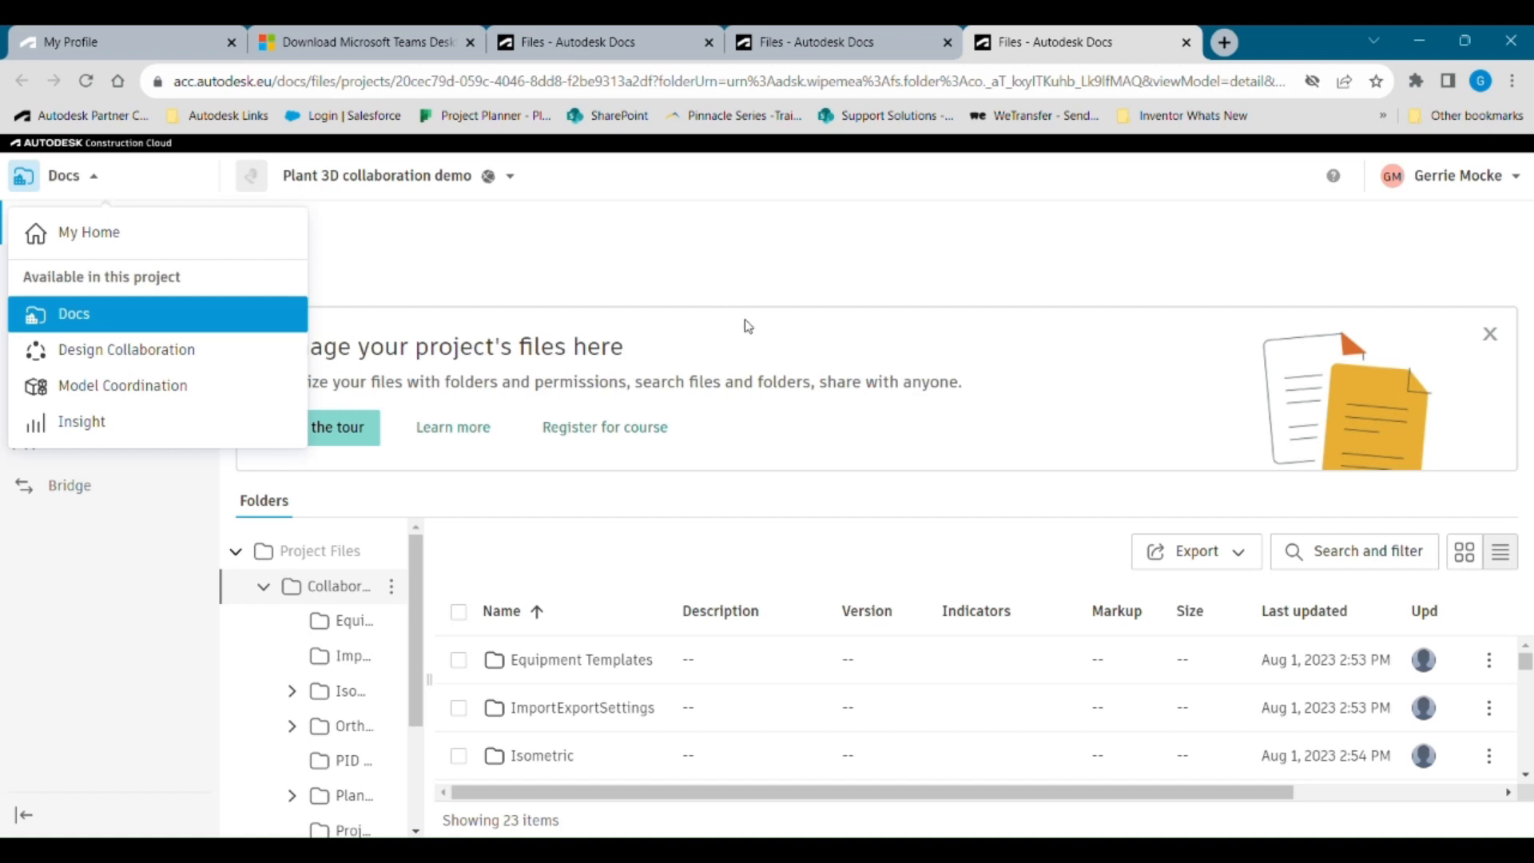
click(877, 282)
scroll(918, 698, down, 8)
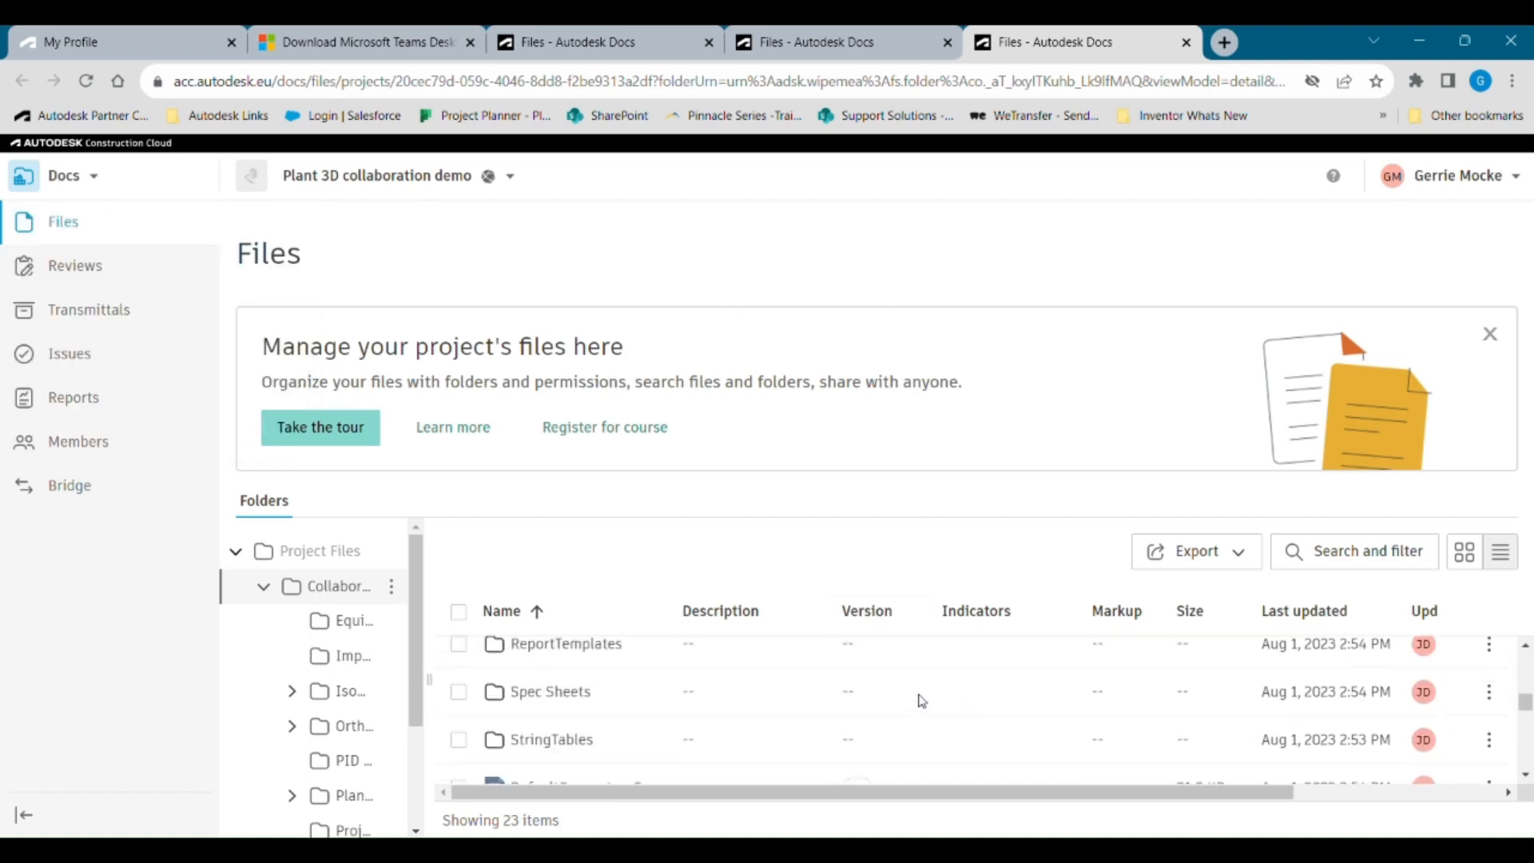
scroll(314, 646, down, 3)
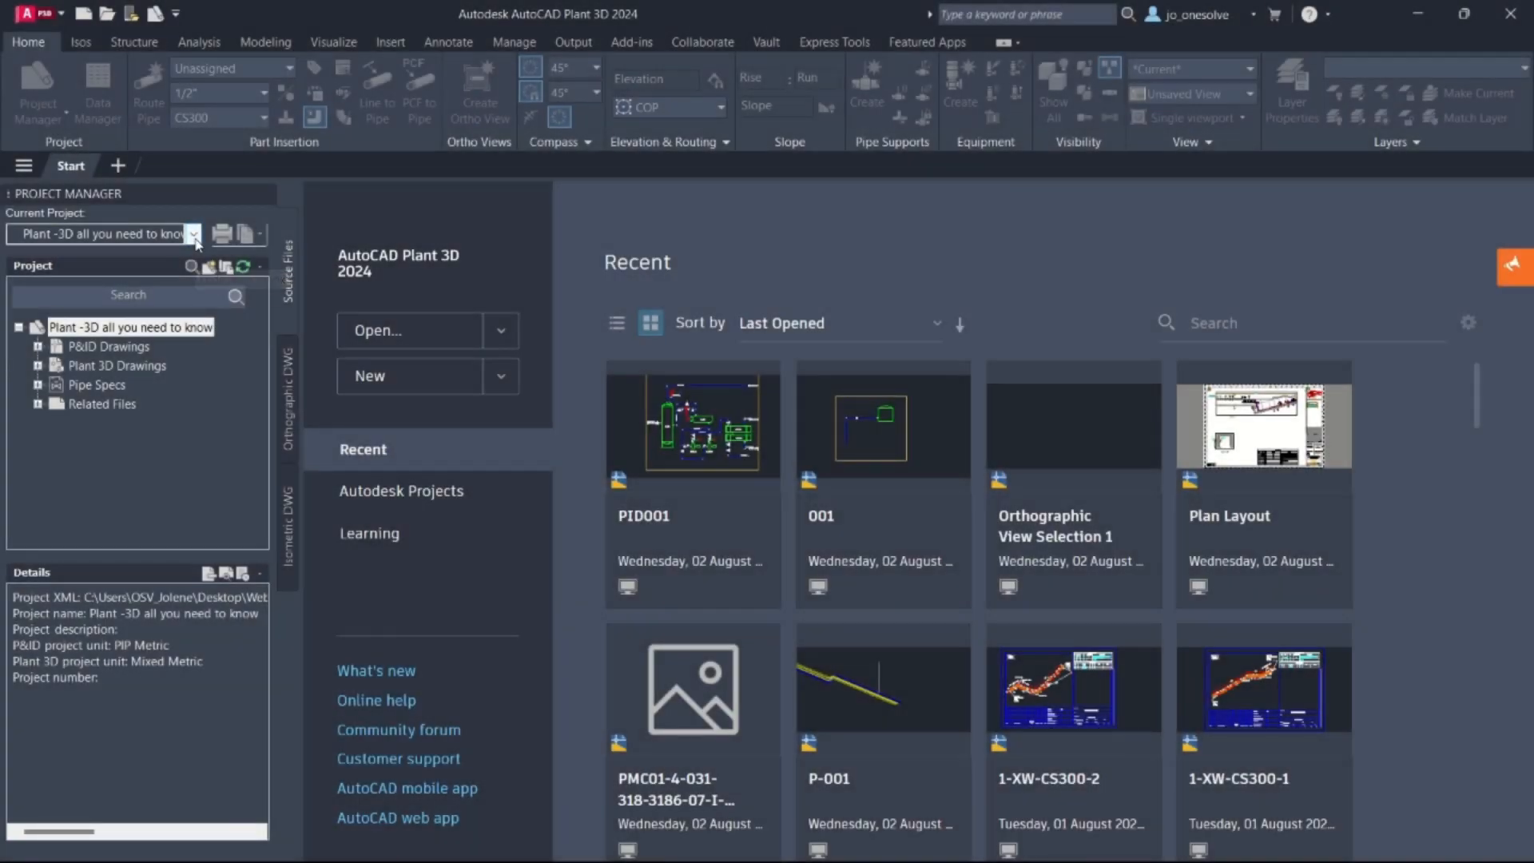
Step: In AutoCAD Plant 3D, open the collaboration project Collaboration for P3D demo from the Plant 3D collaboration demo project in the administrator's trial account
click(193, 234)
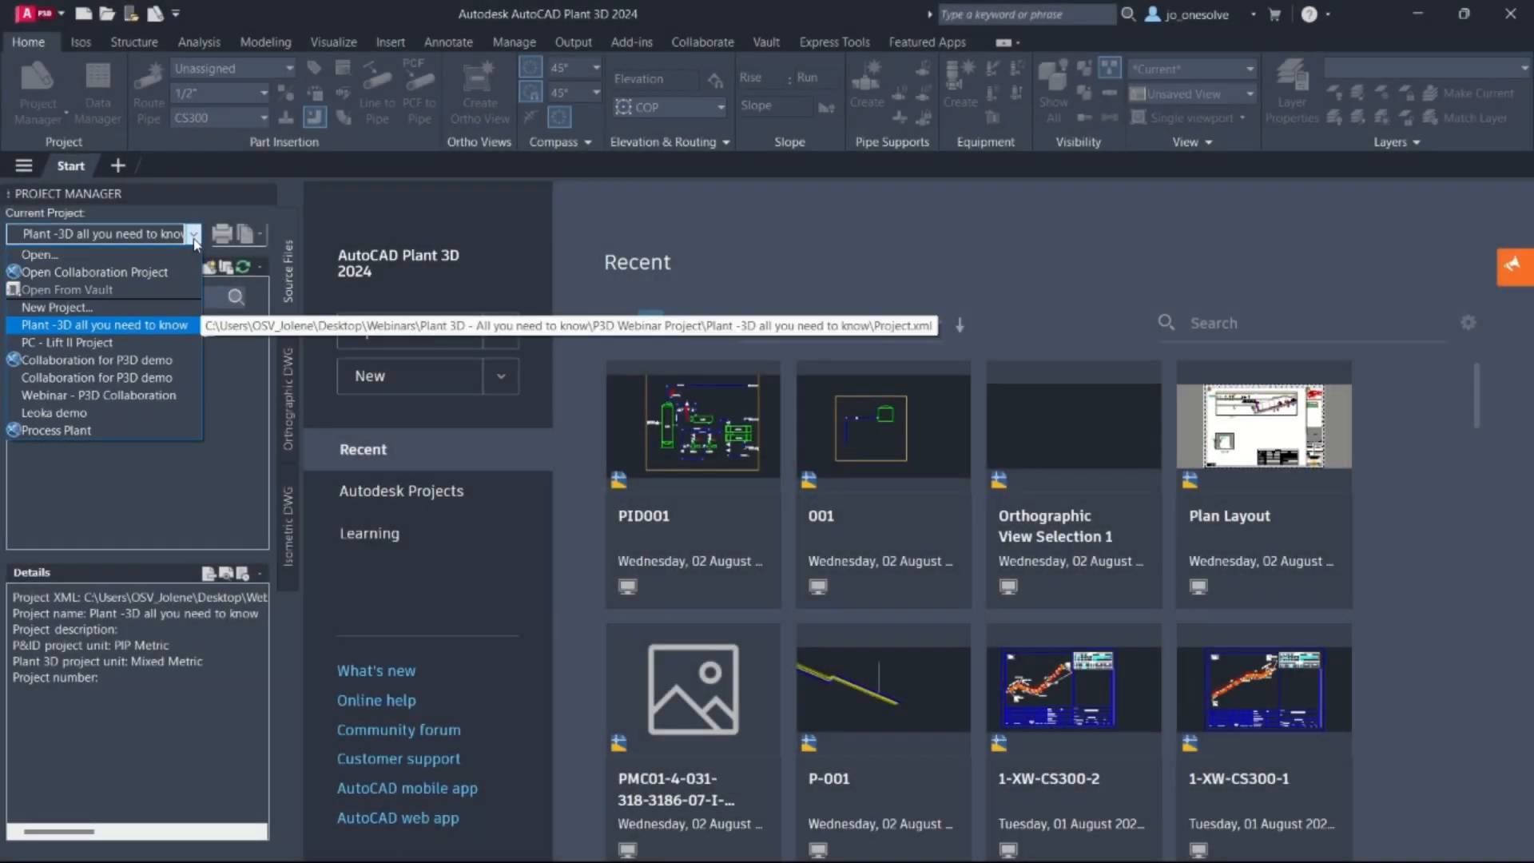
click(65, 273)
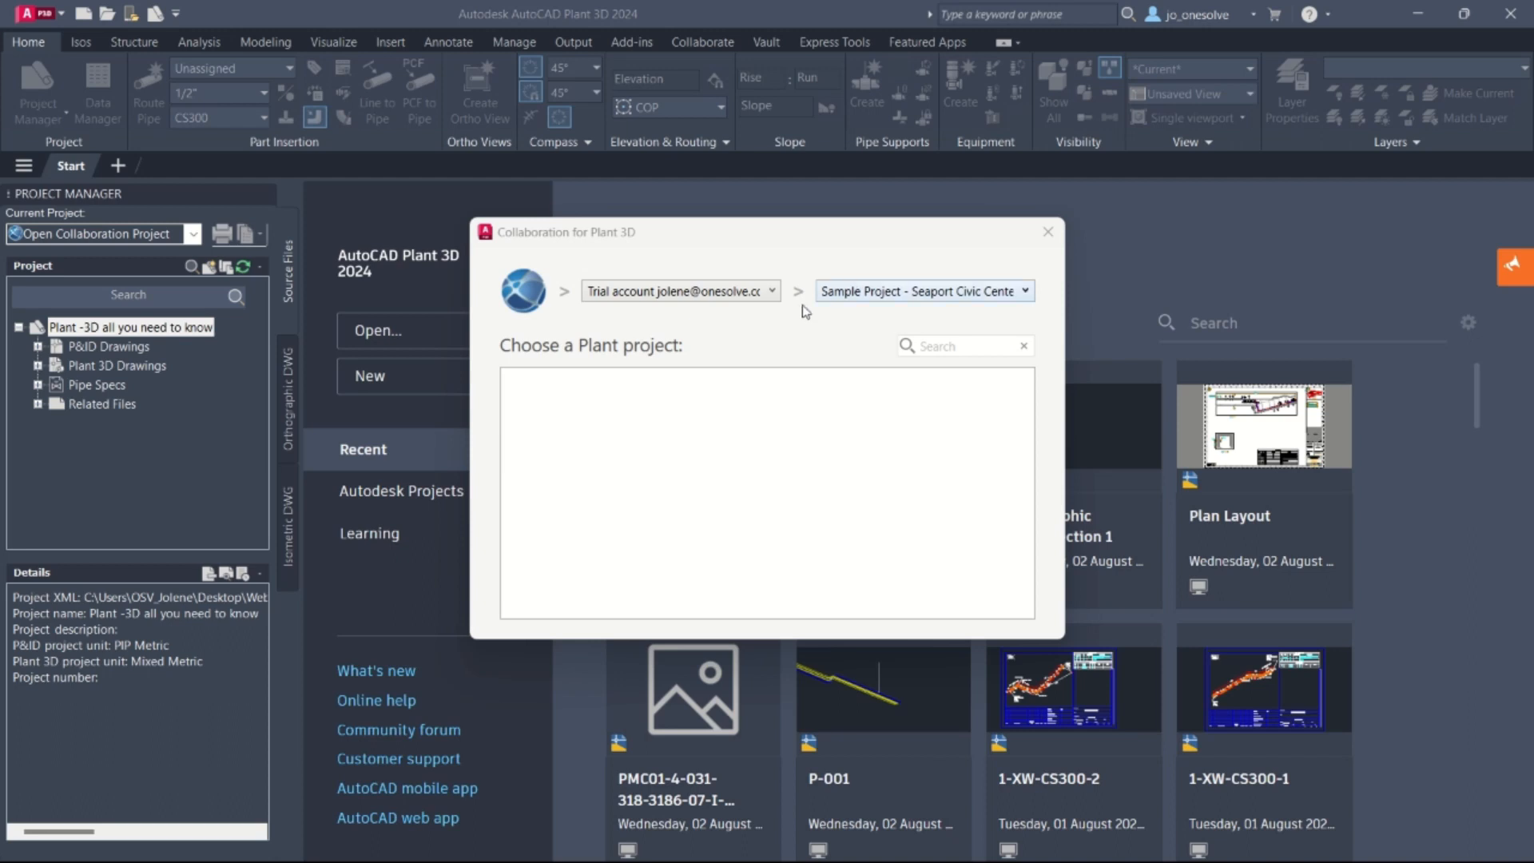
click(772, 293)
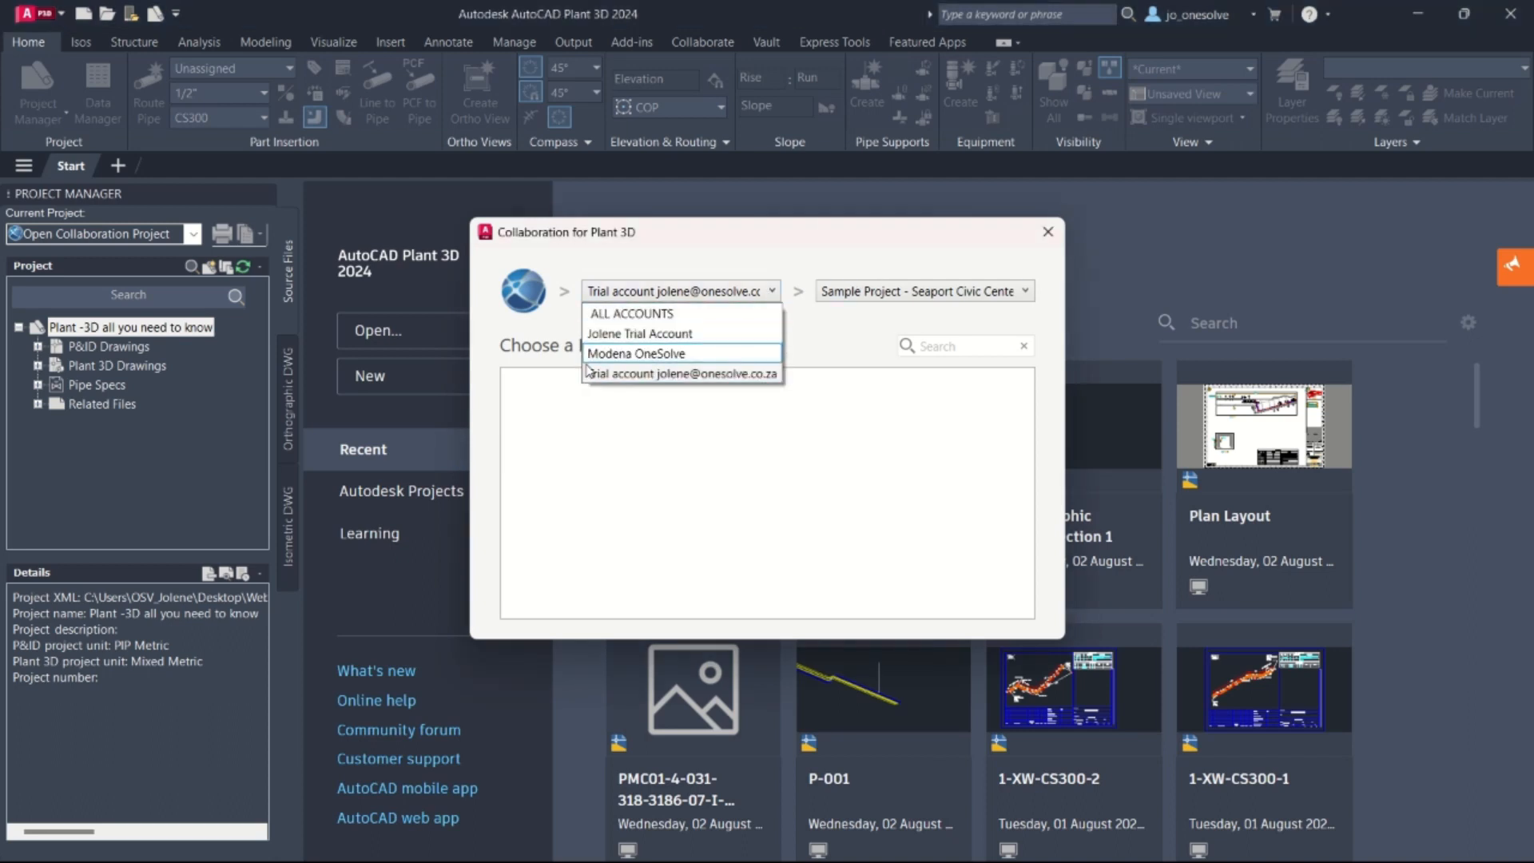
click(630, 334)
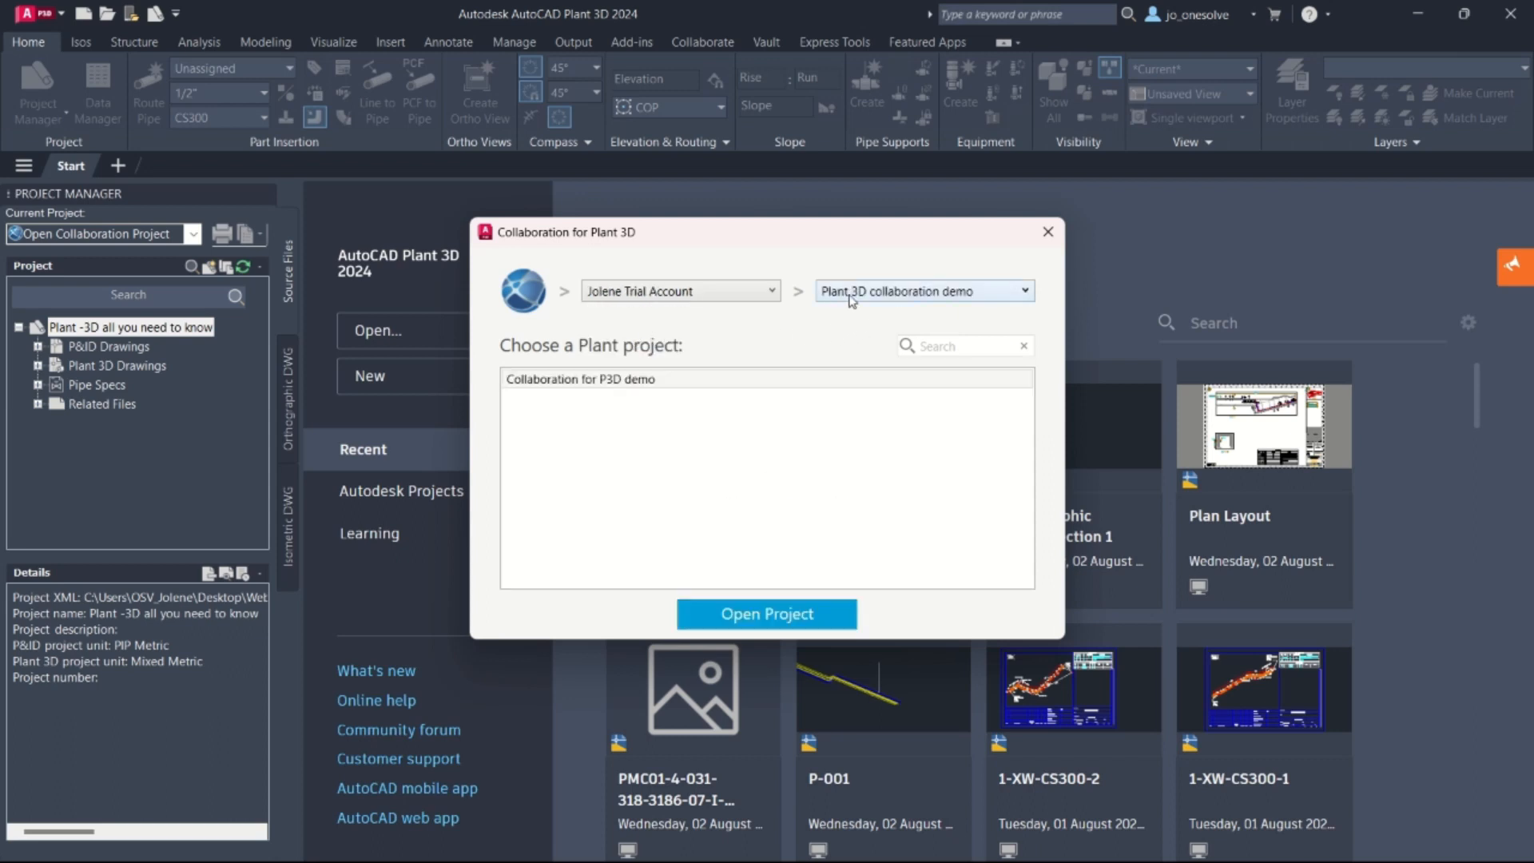
click(706, 382)
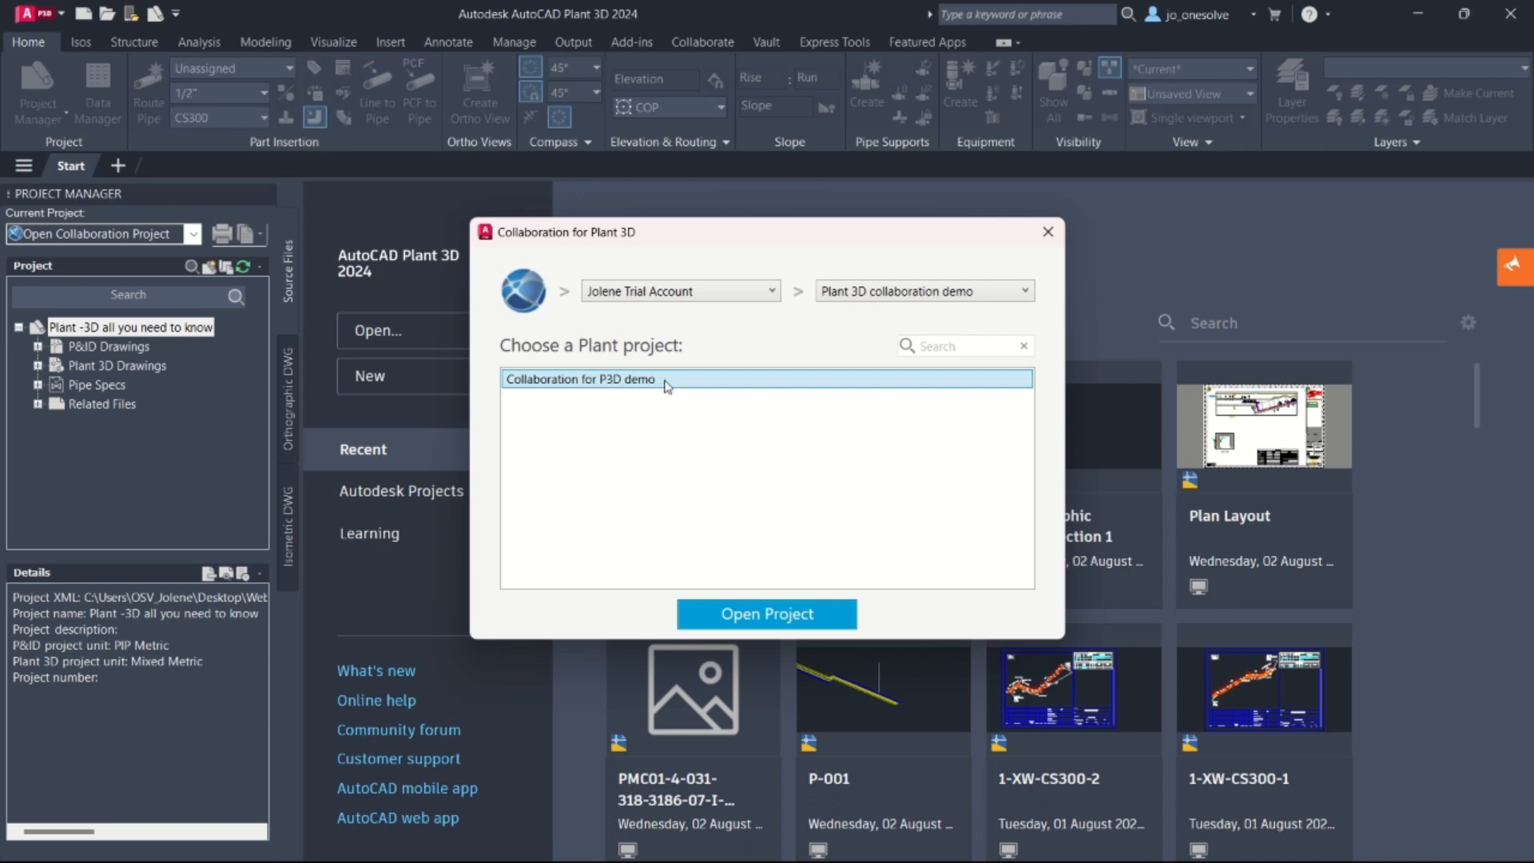
click(753, 620)
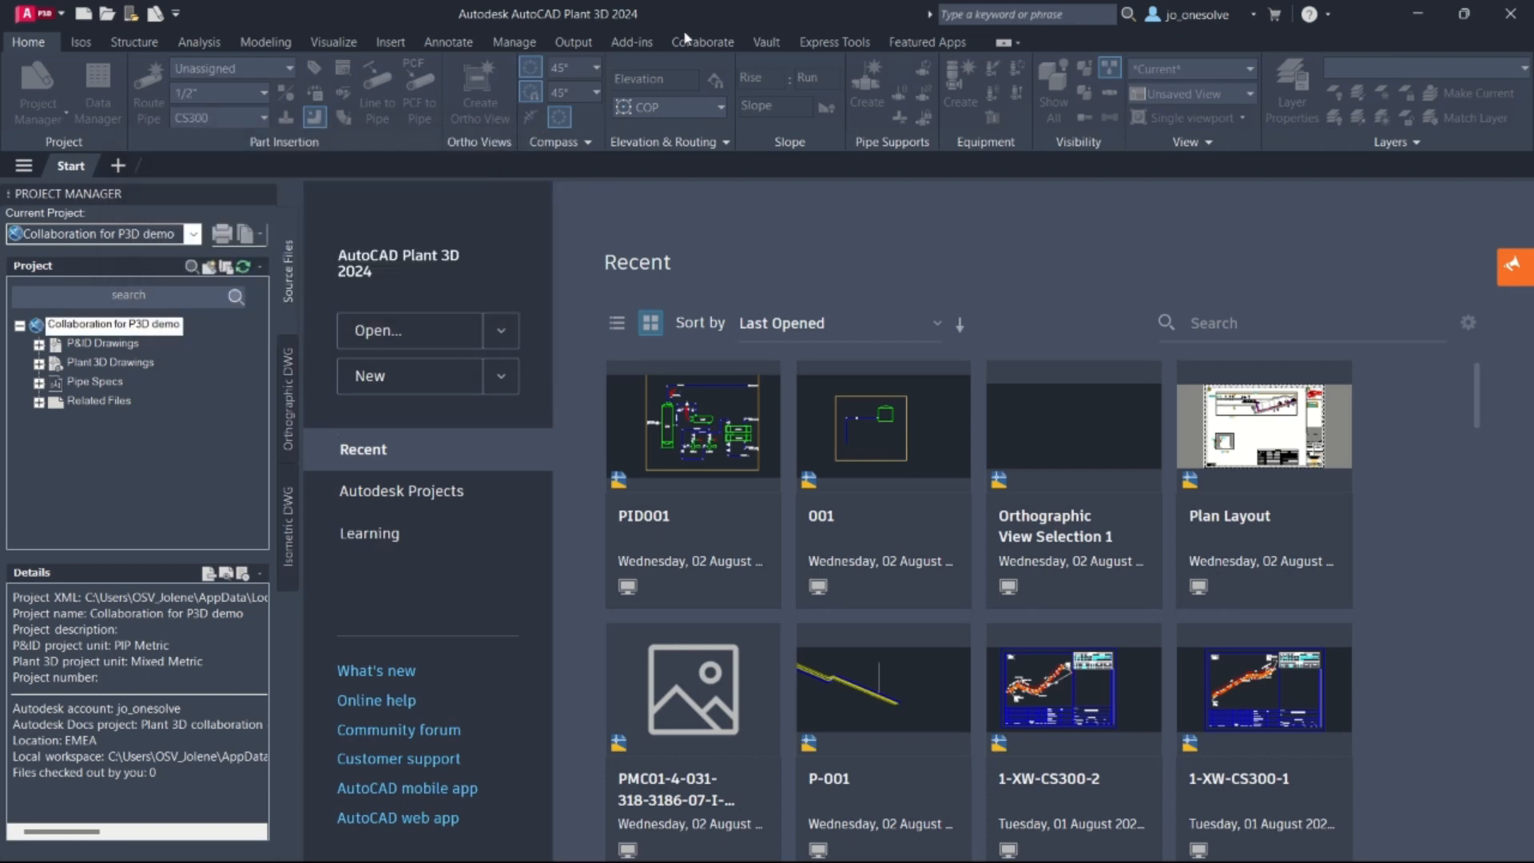
Step: Expand the P&ID Drawings and Plant 3D Drawings folders and check in Piping.dwg to the collaboration project
click(102, 342)
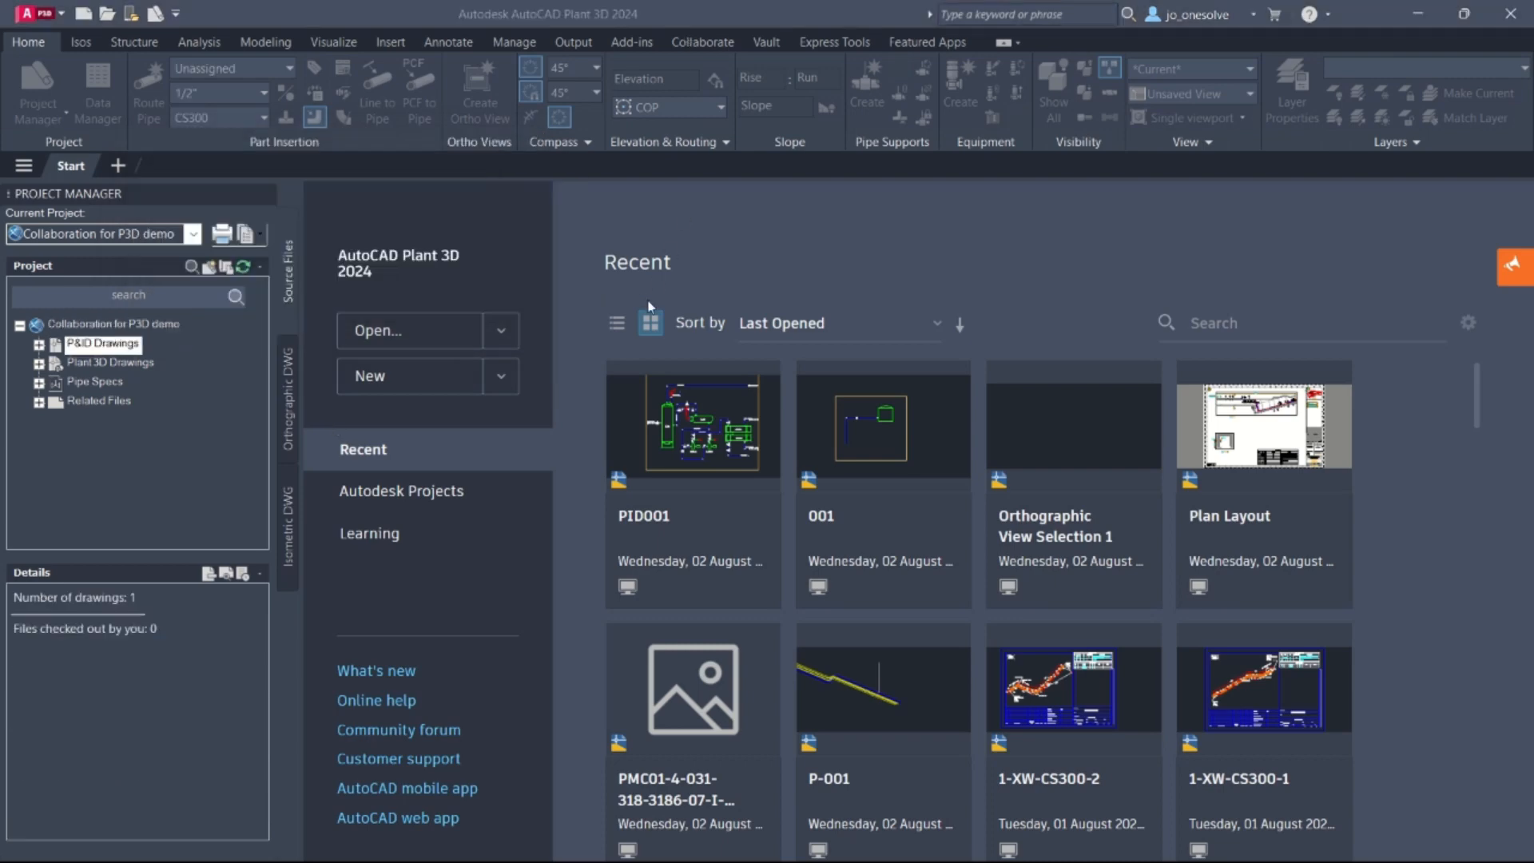
click(38, 346)
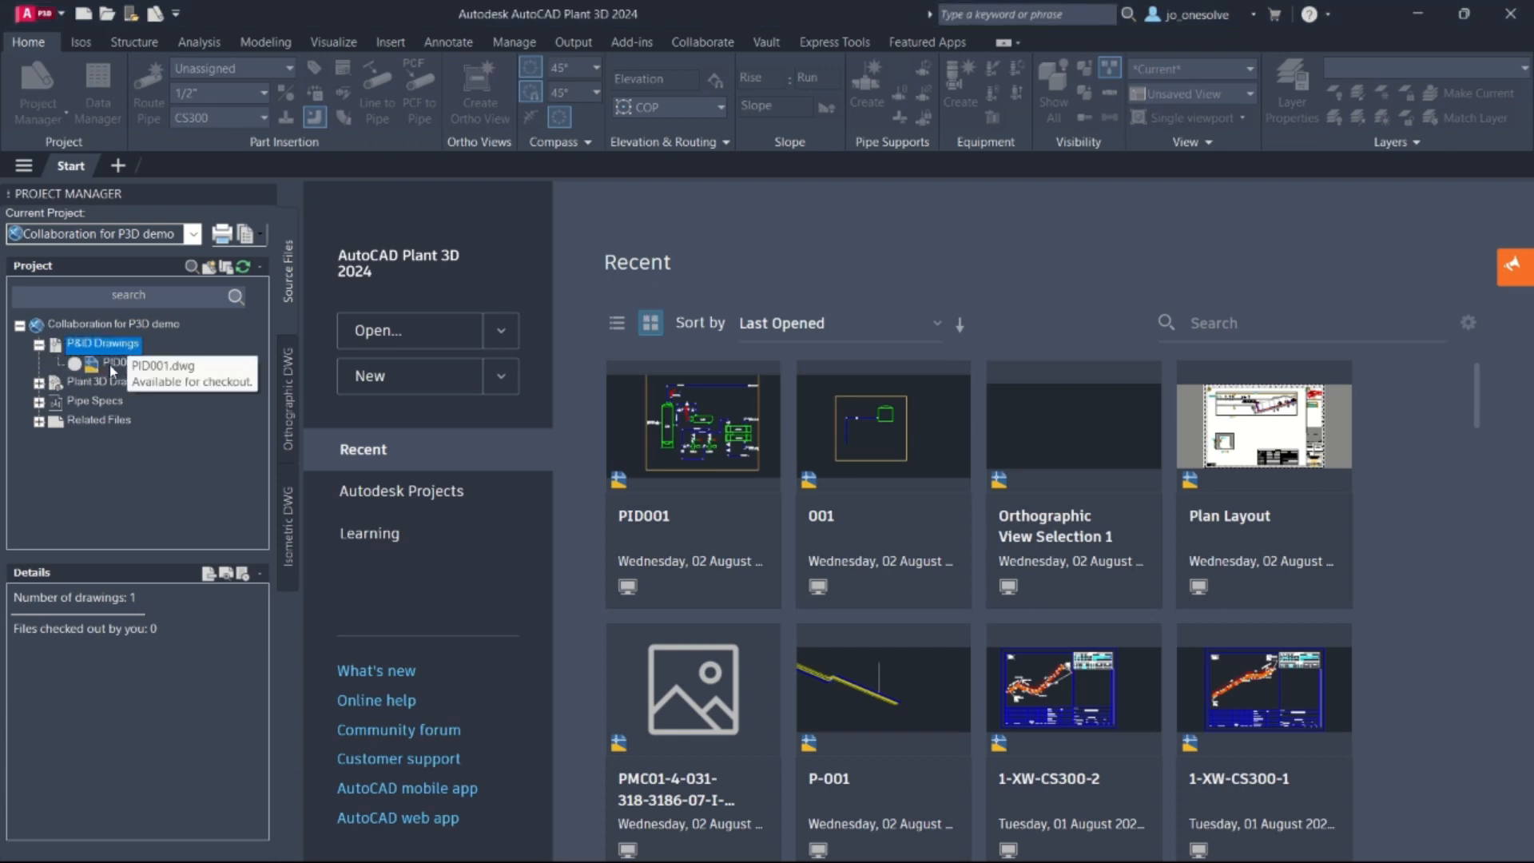
click(42, 384)
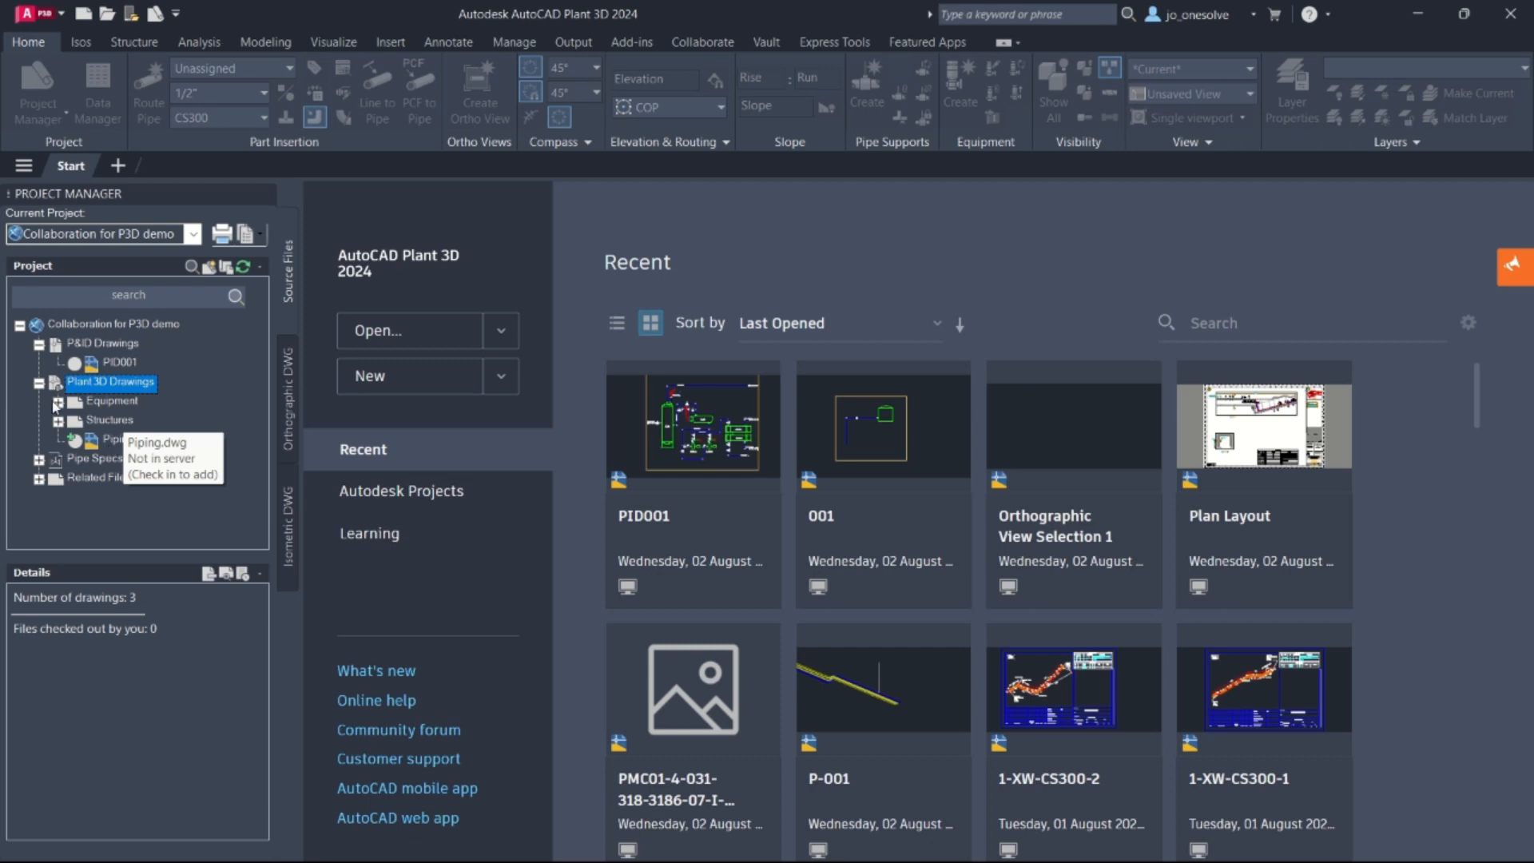
right_click(104, 444)
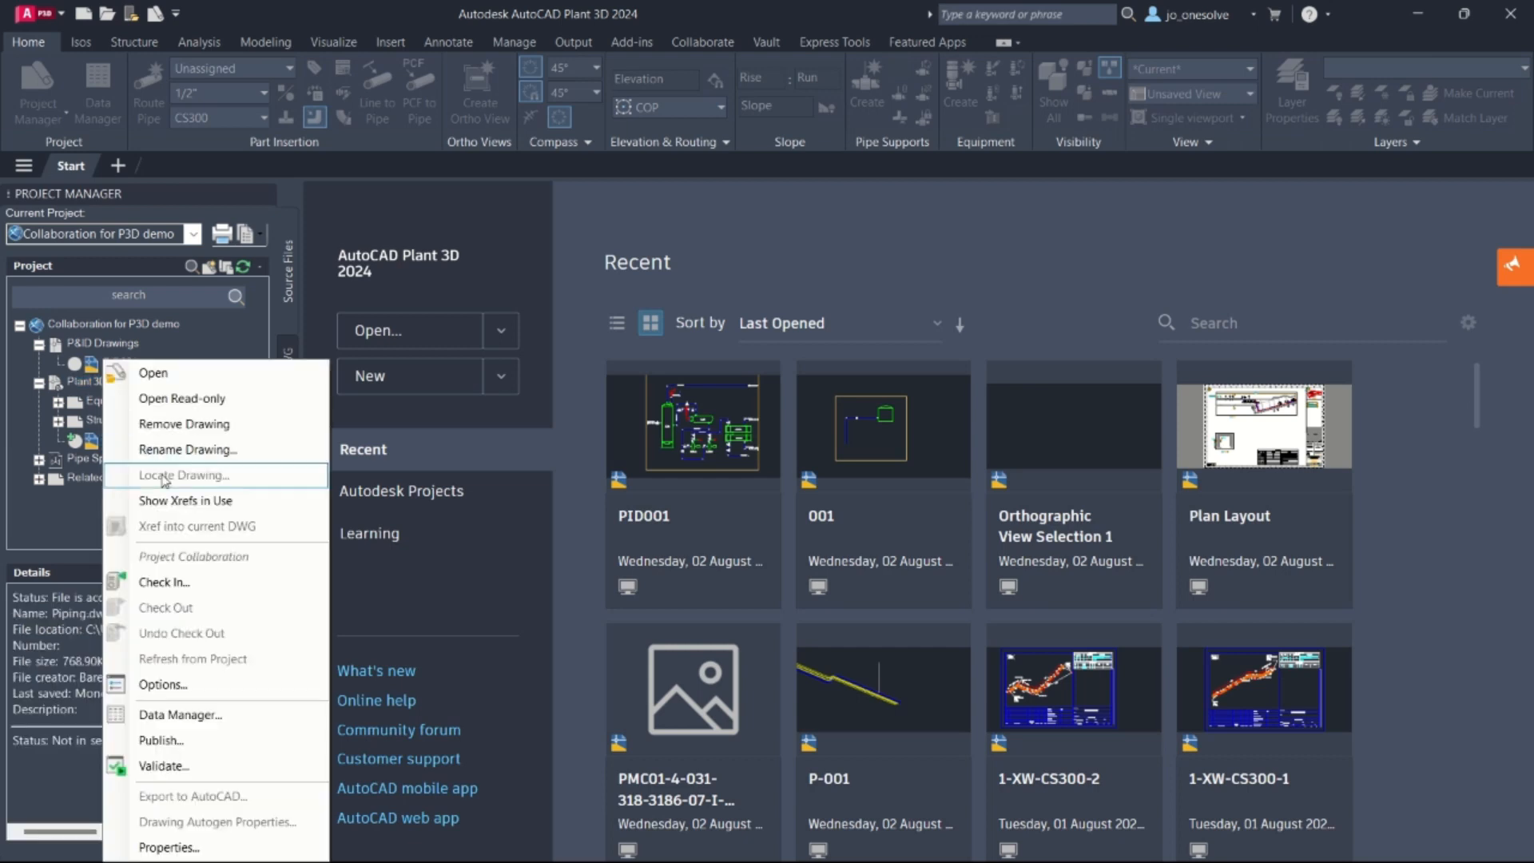
click(153, 583)
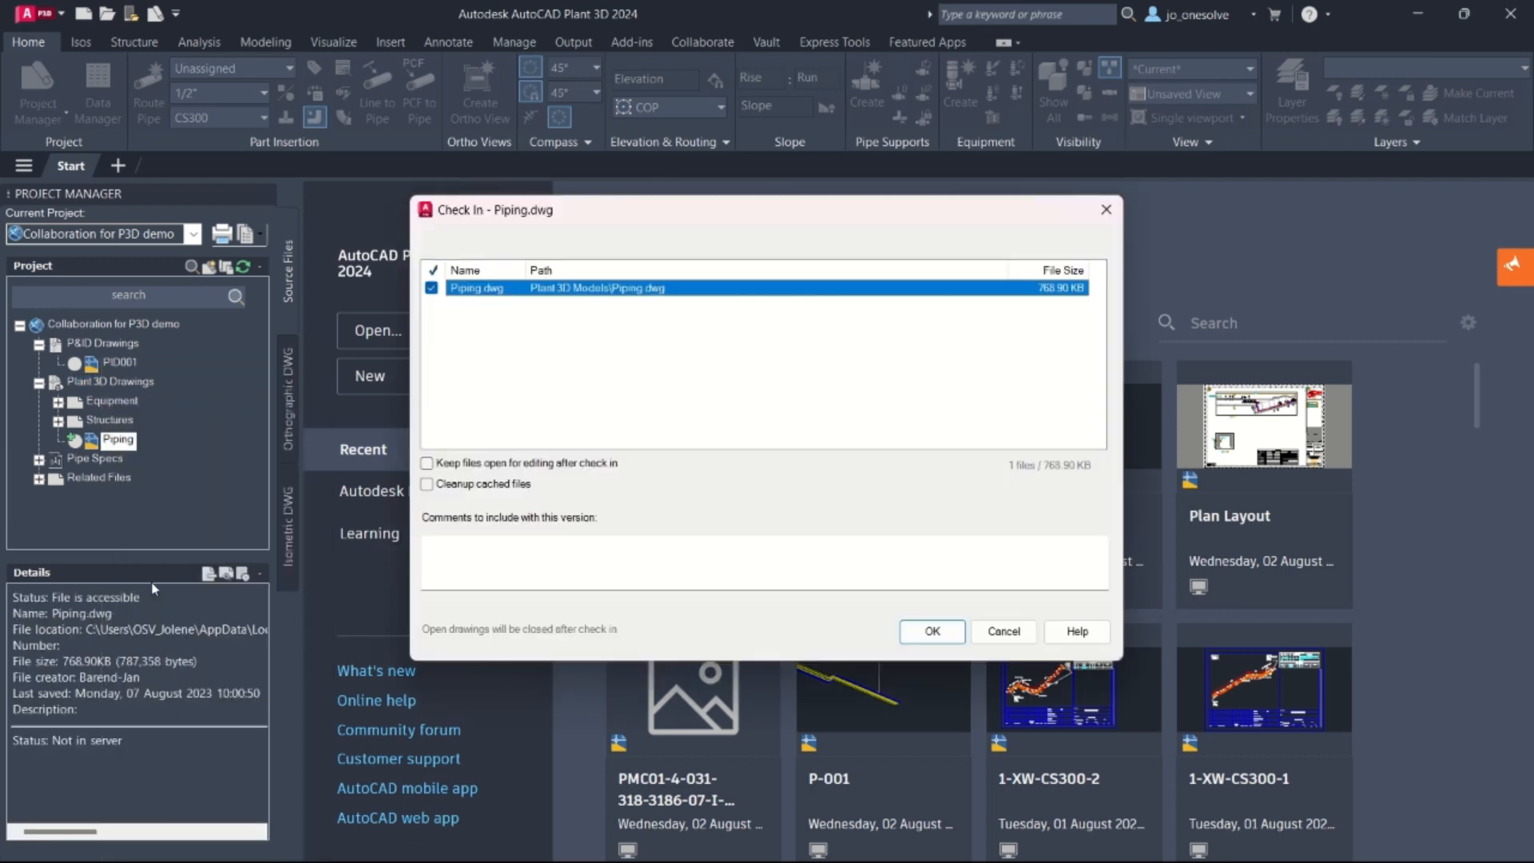
click(933, 631)
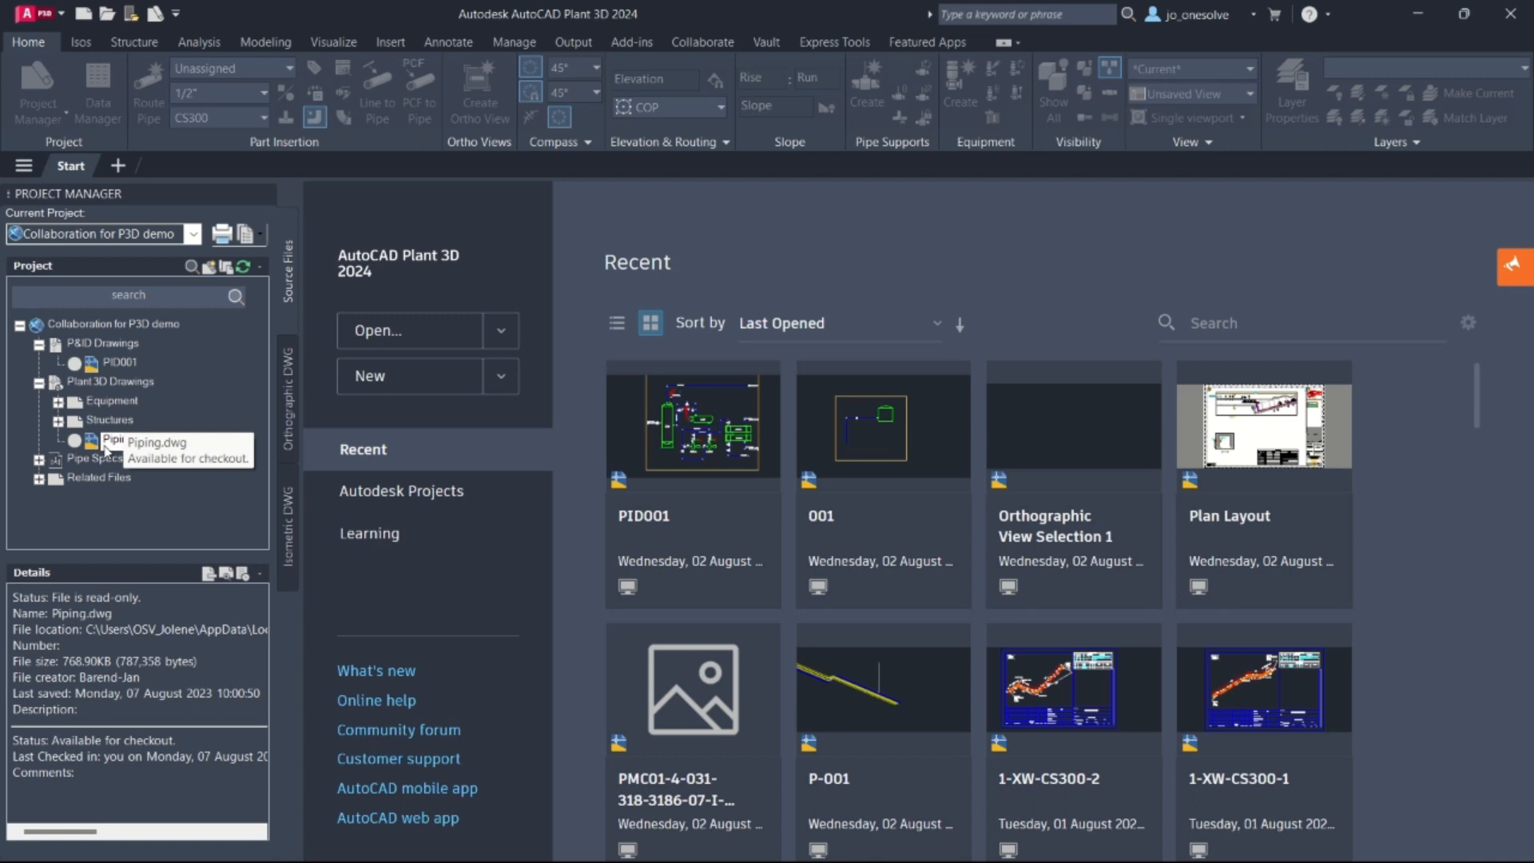
Step: Create a folder named Piping under Plant 3D Drawings and move the Piping drawing into it
click(126, 383)
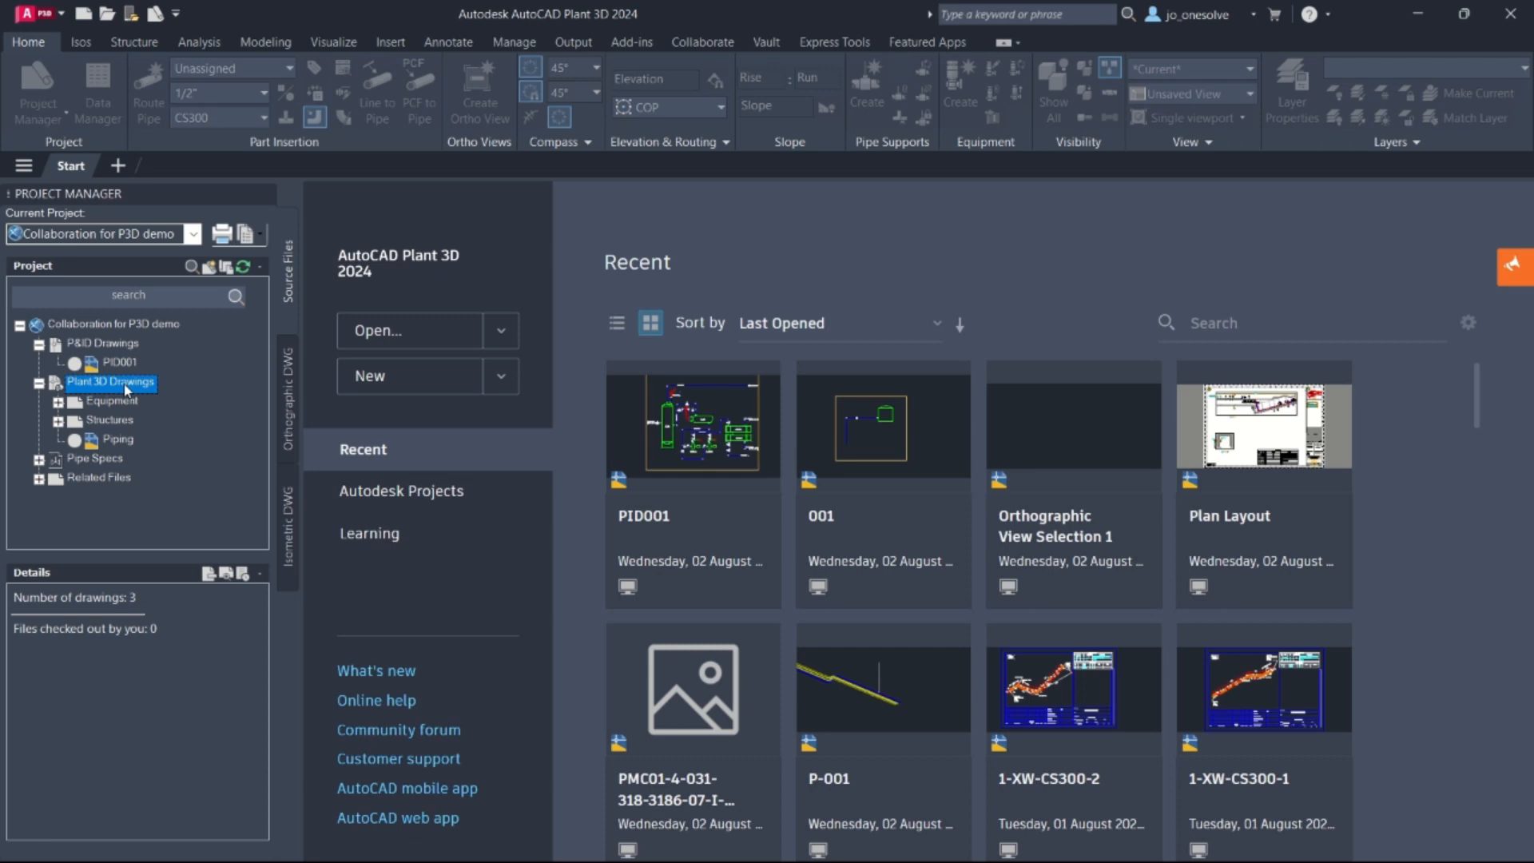
right_click(127, 390)
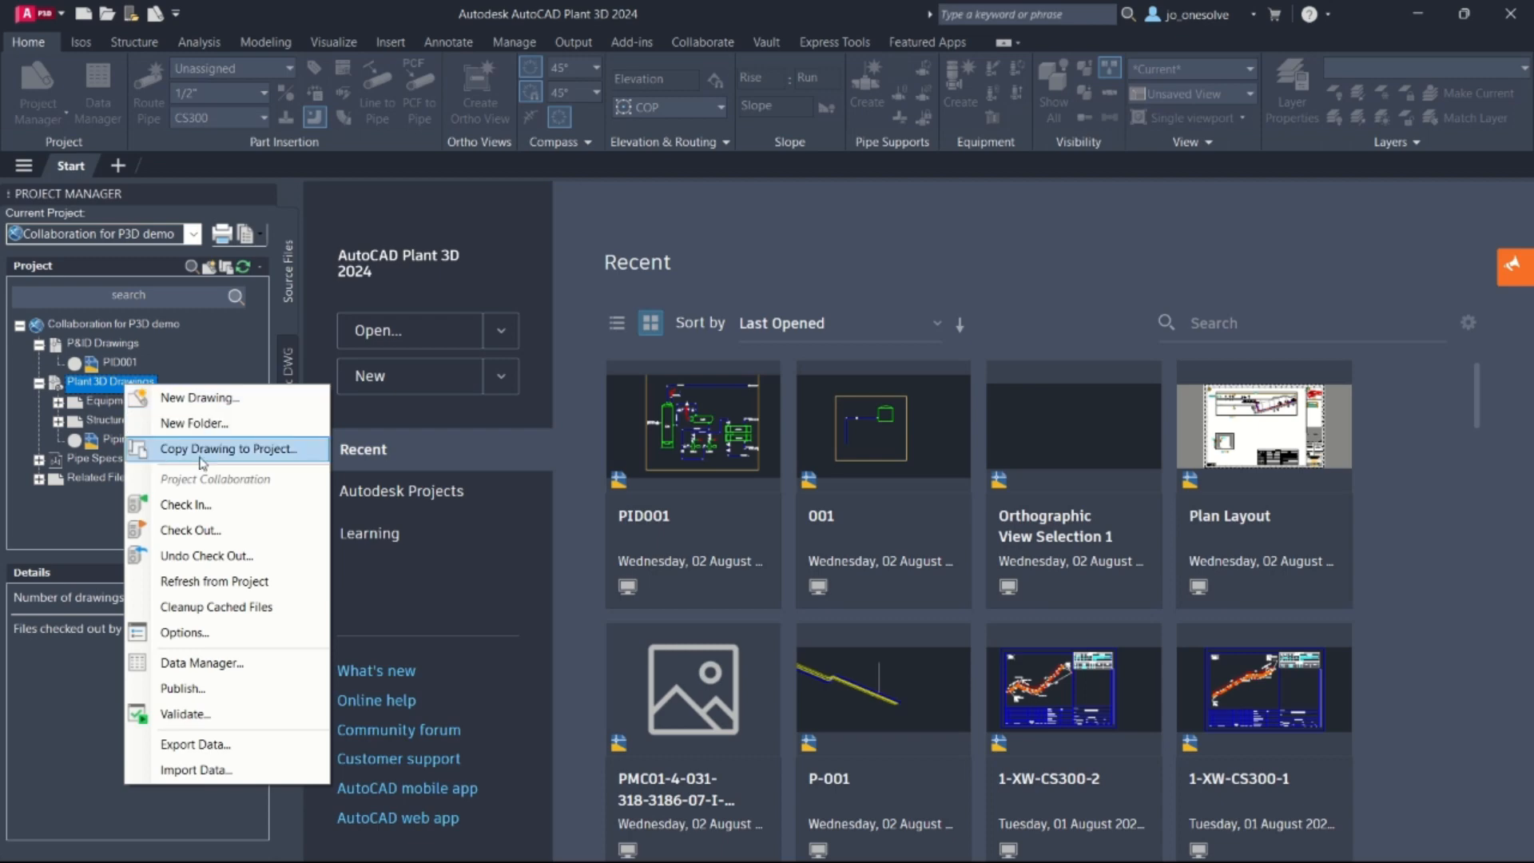
click(206, 423)
text(Pip)
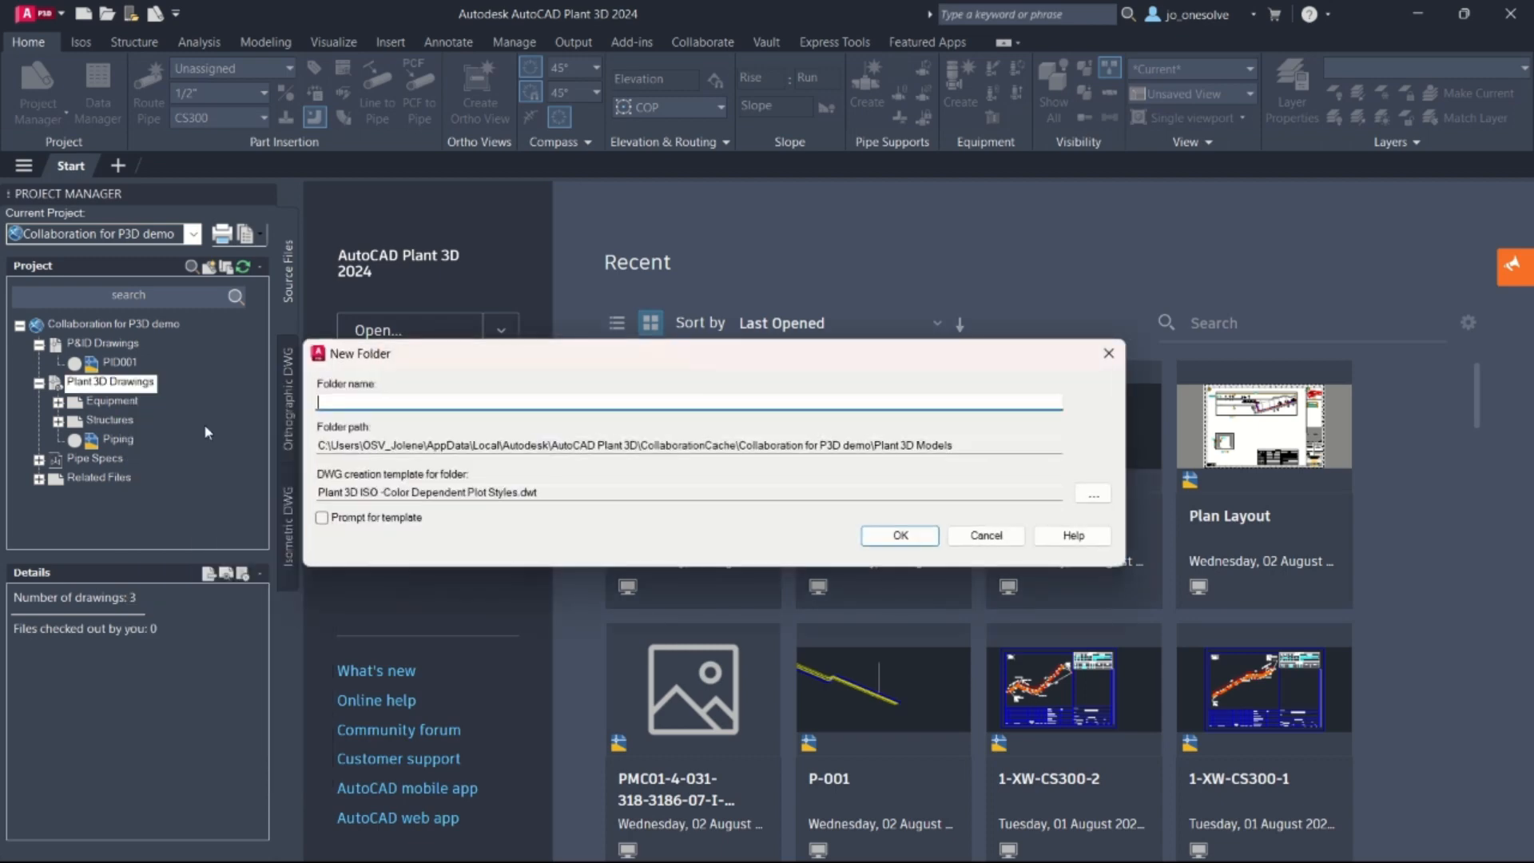
text(ing)
key(Return)
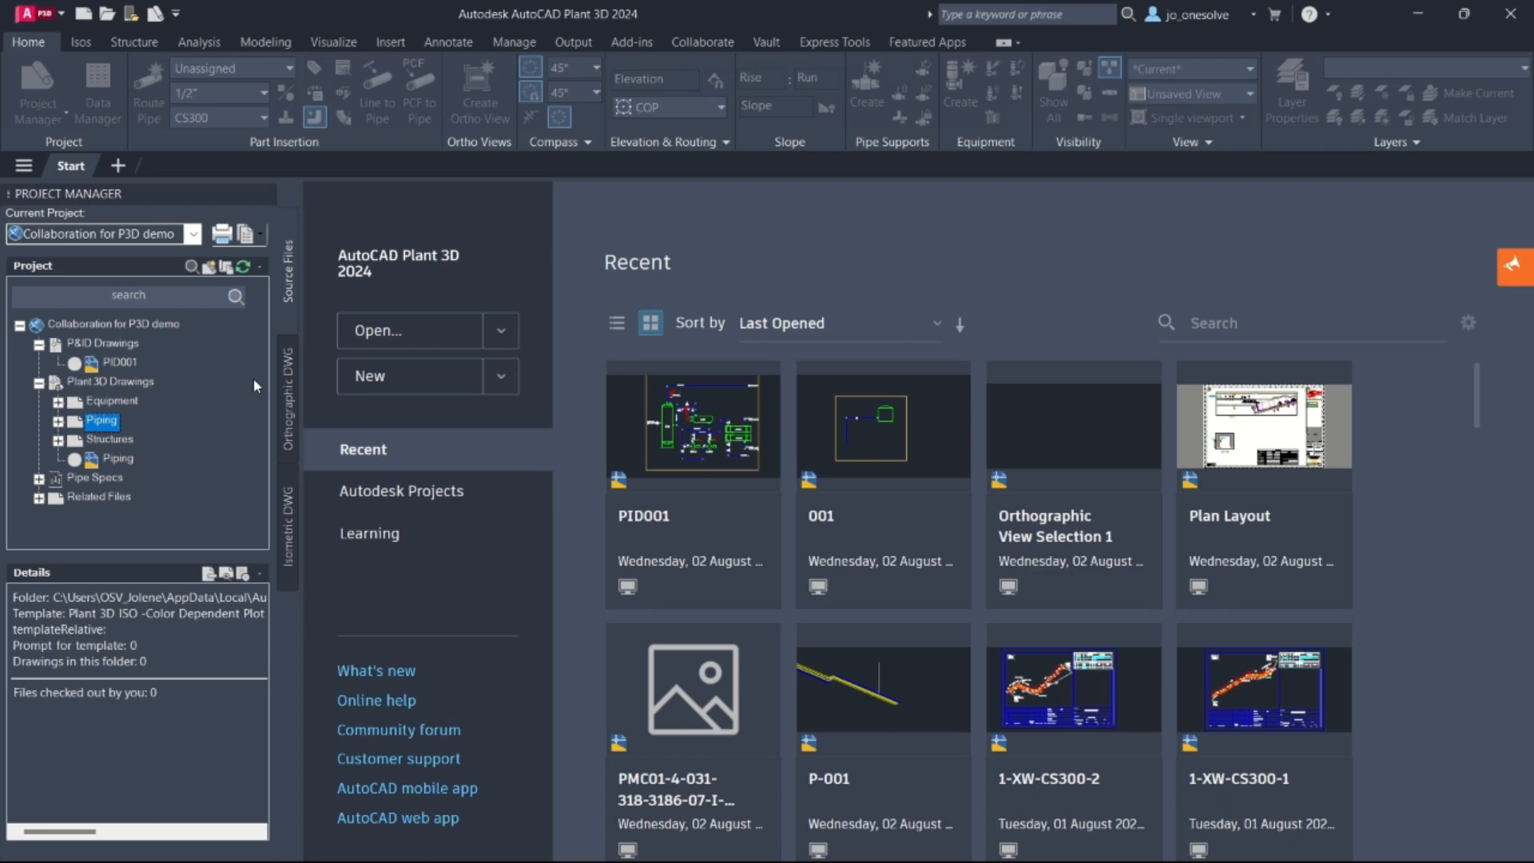
click(112, 462)
drag(73, 464, 114, 424)
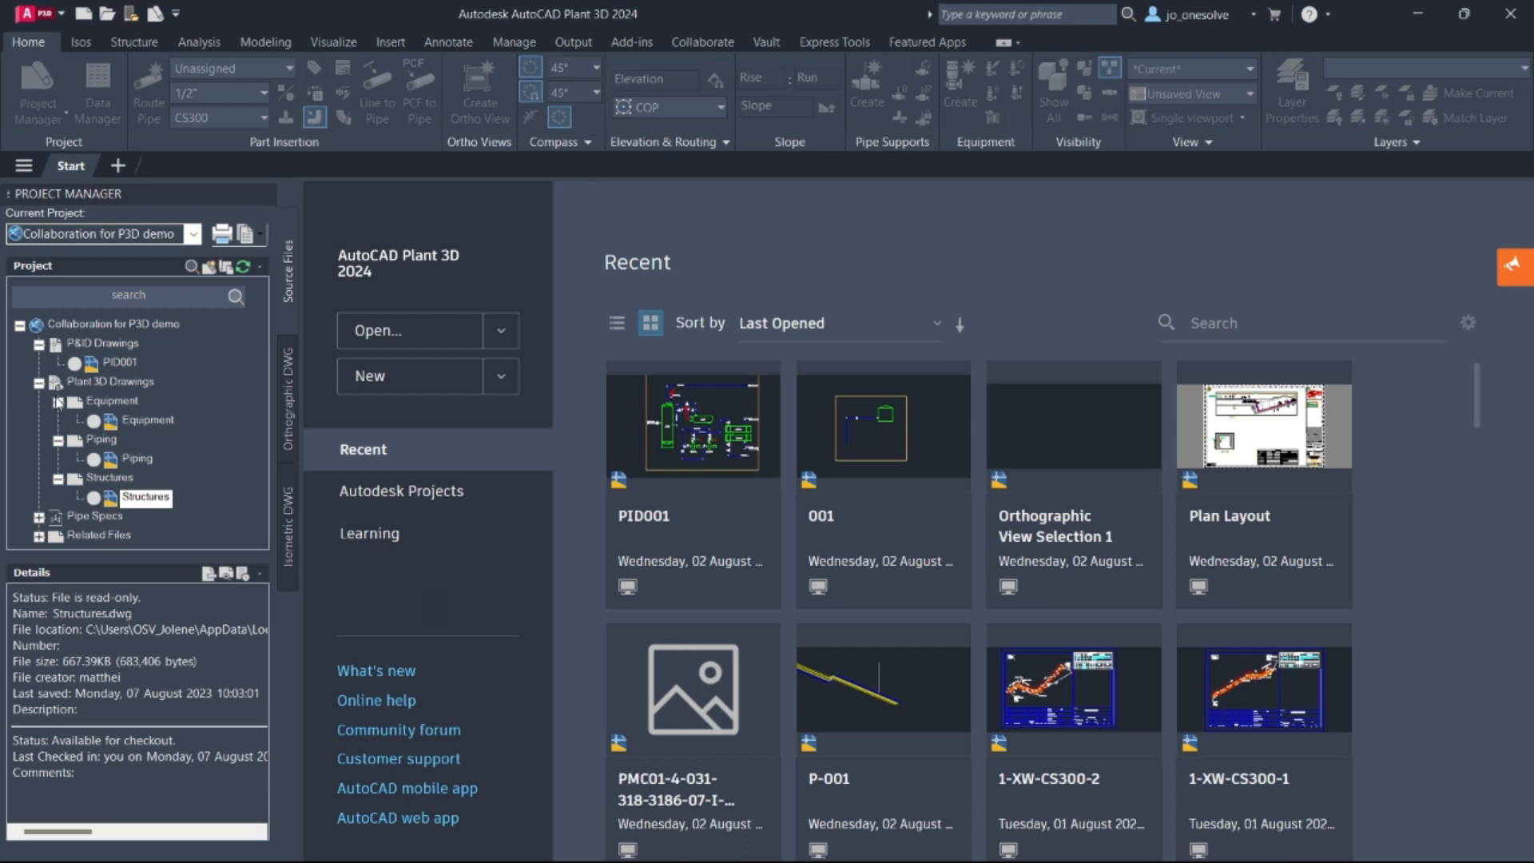
Step: Check out PID001 under P&ID Drawings and open it to view the drawing
click(118, 366)
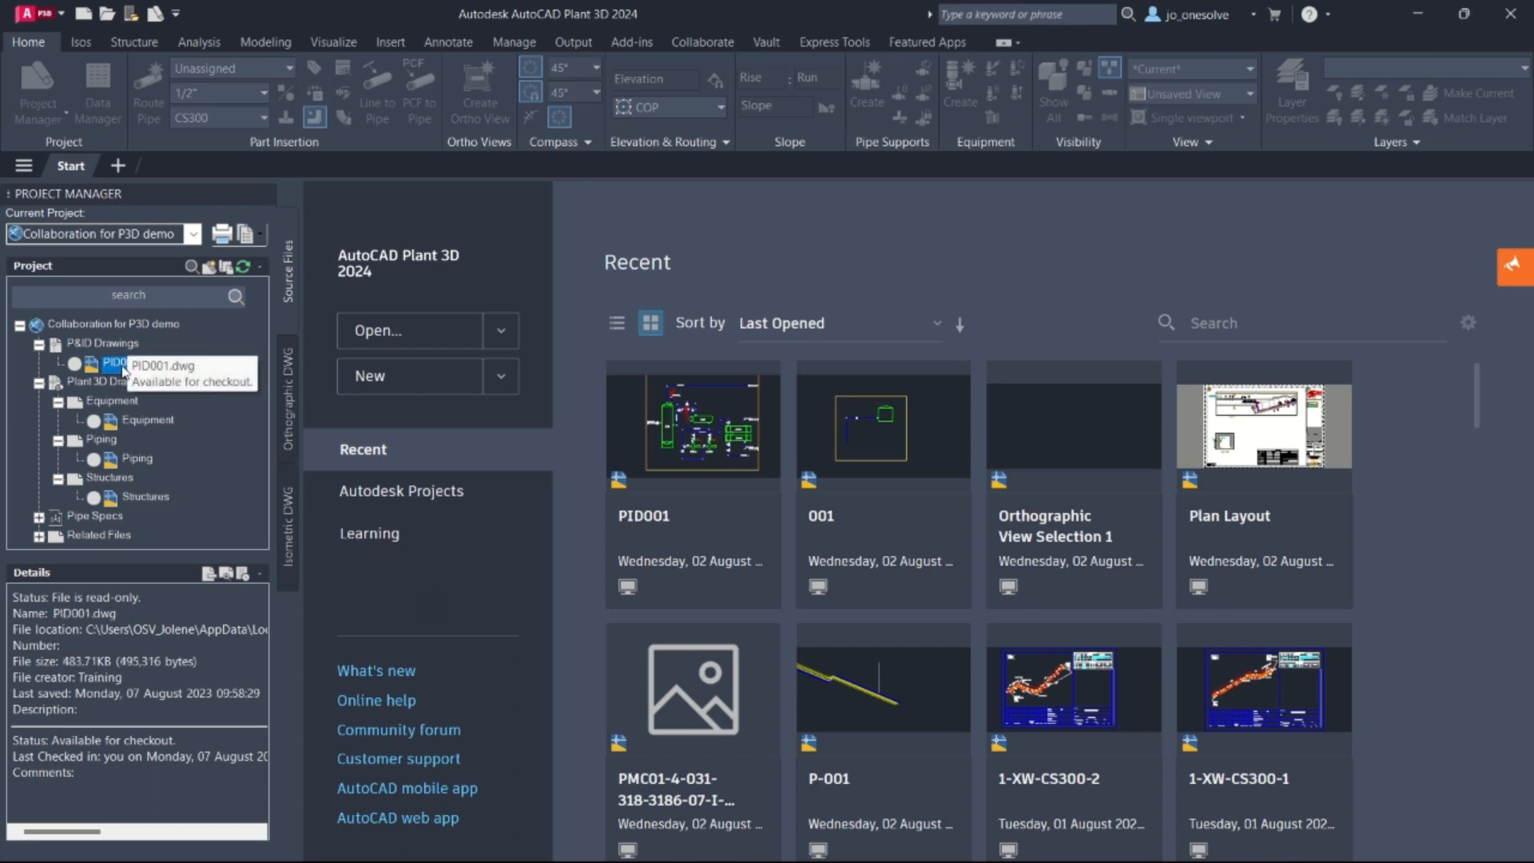
right_click(119, 370)
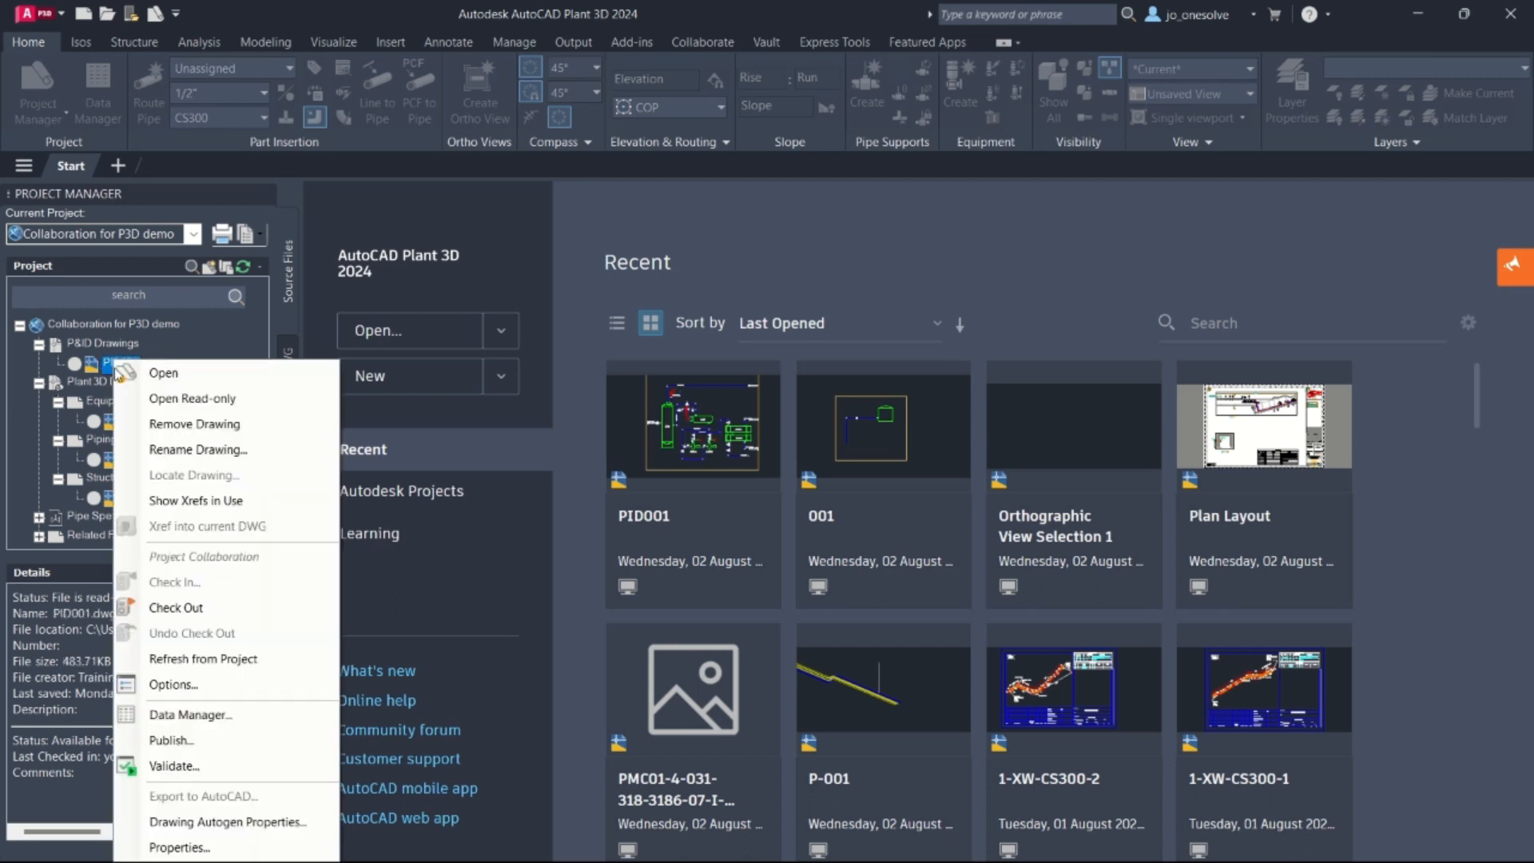
click(176, 609)
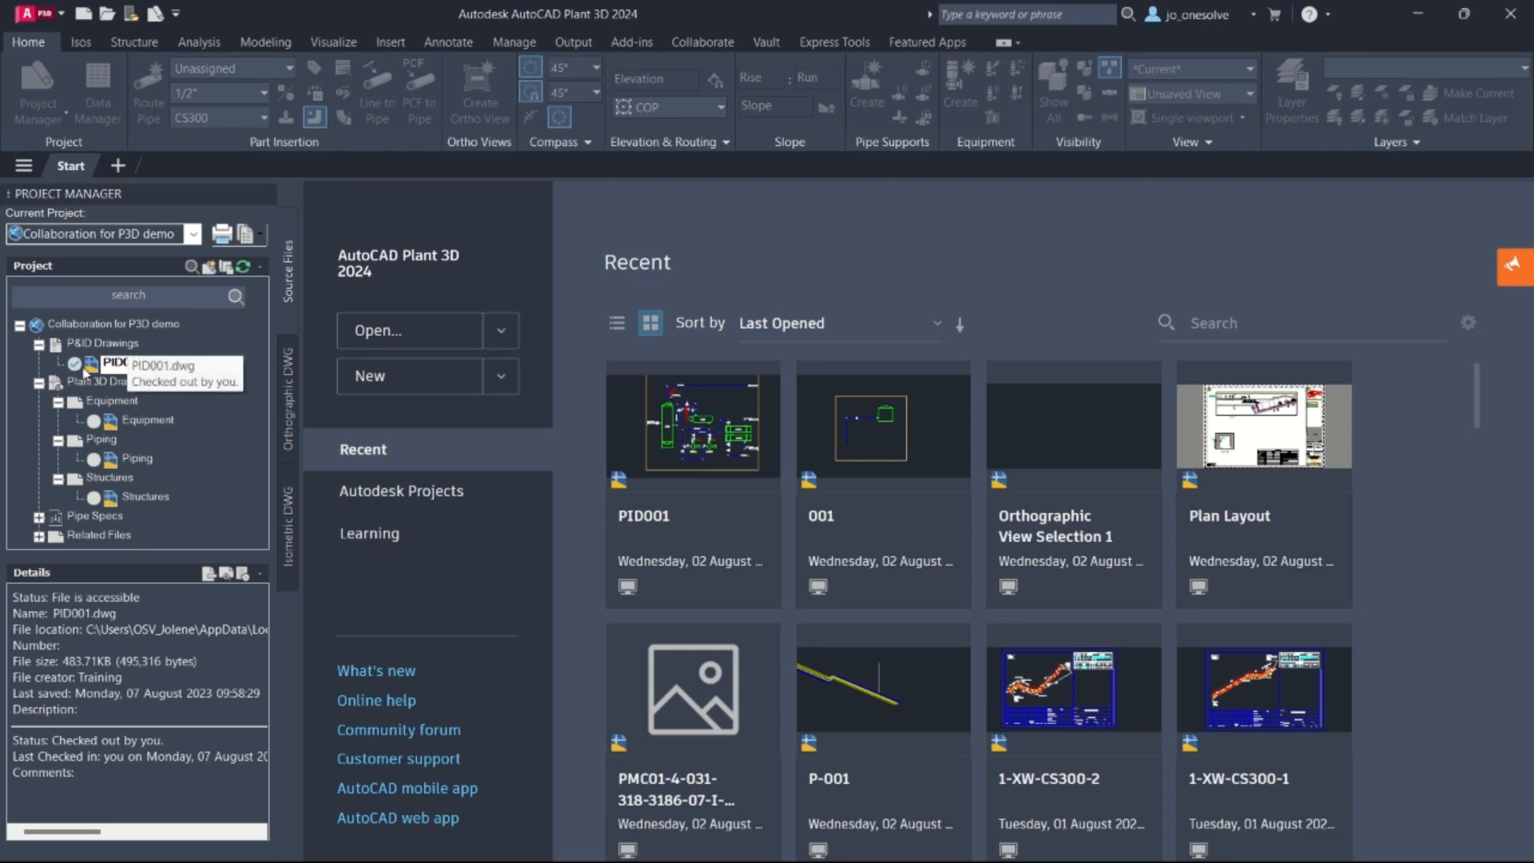
click(87, 371)
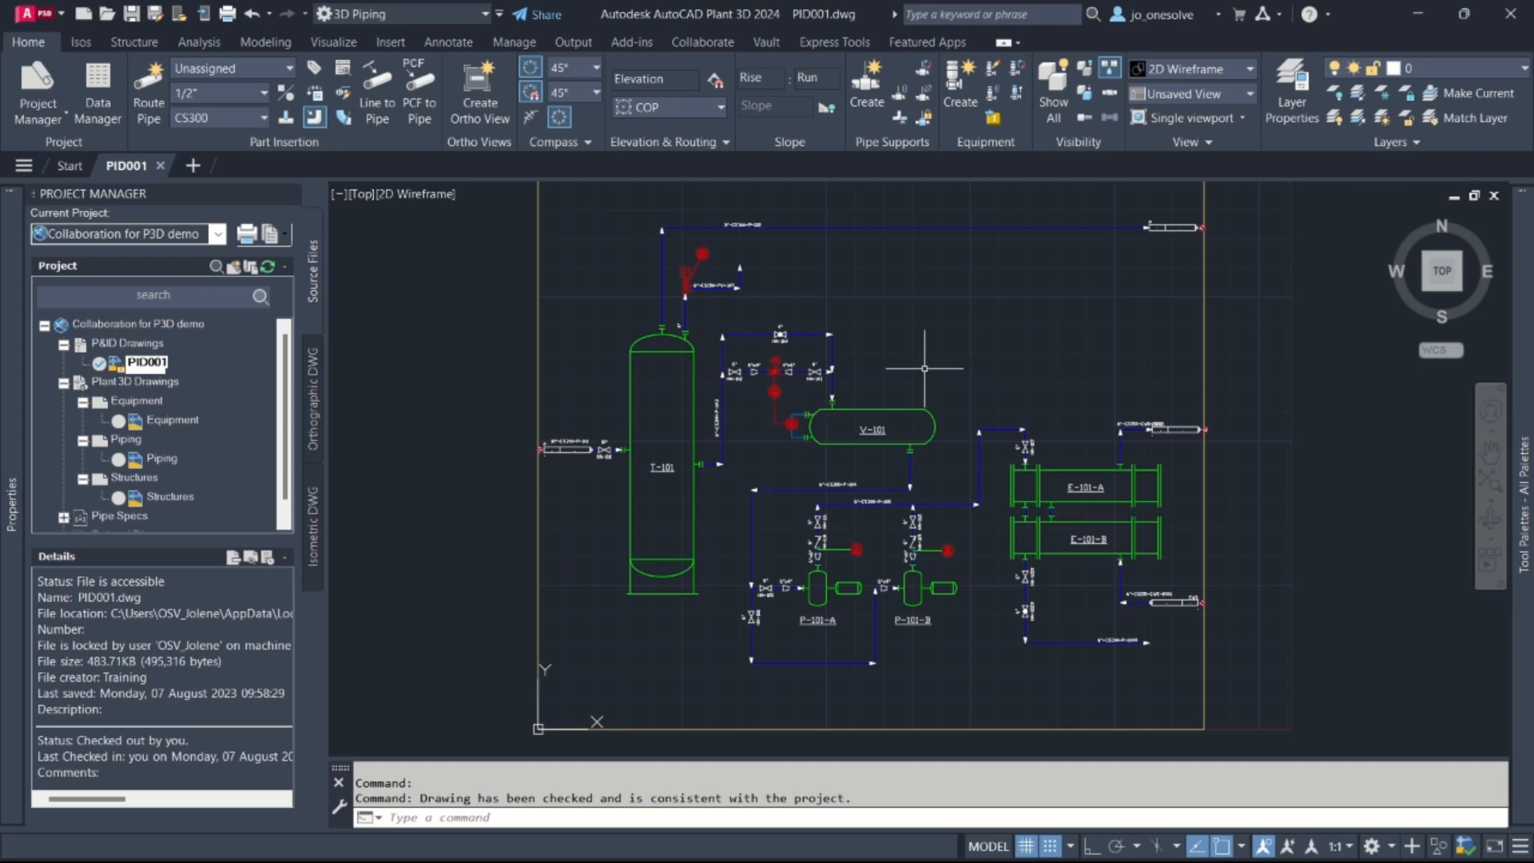
mouse_move(926, 371)
mouse_down()
mouse_move(848, 454)
mouse_move(874, 523)
mouse_move(888, 367)
mouse_up()
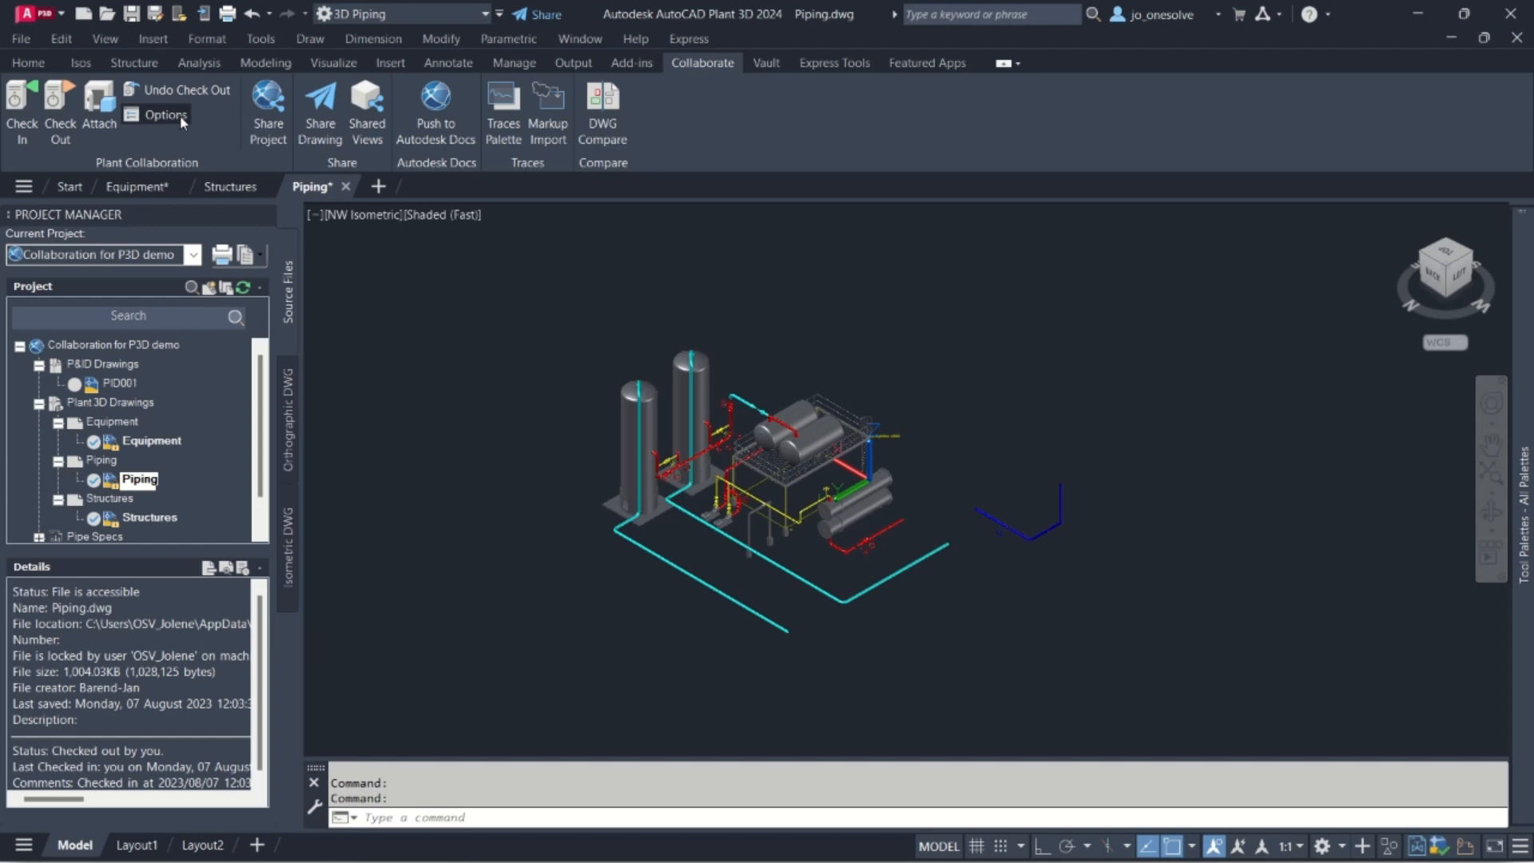
Step: Review the Collaboration Options: the update interval choices and when drawings are checked out and checked in
click(180, 115)
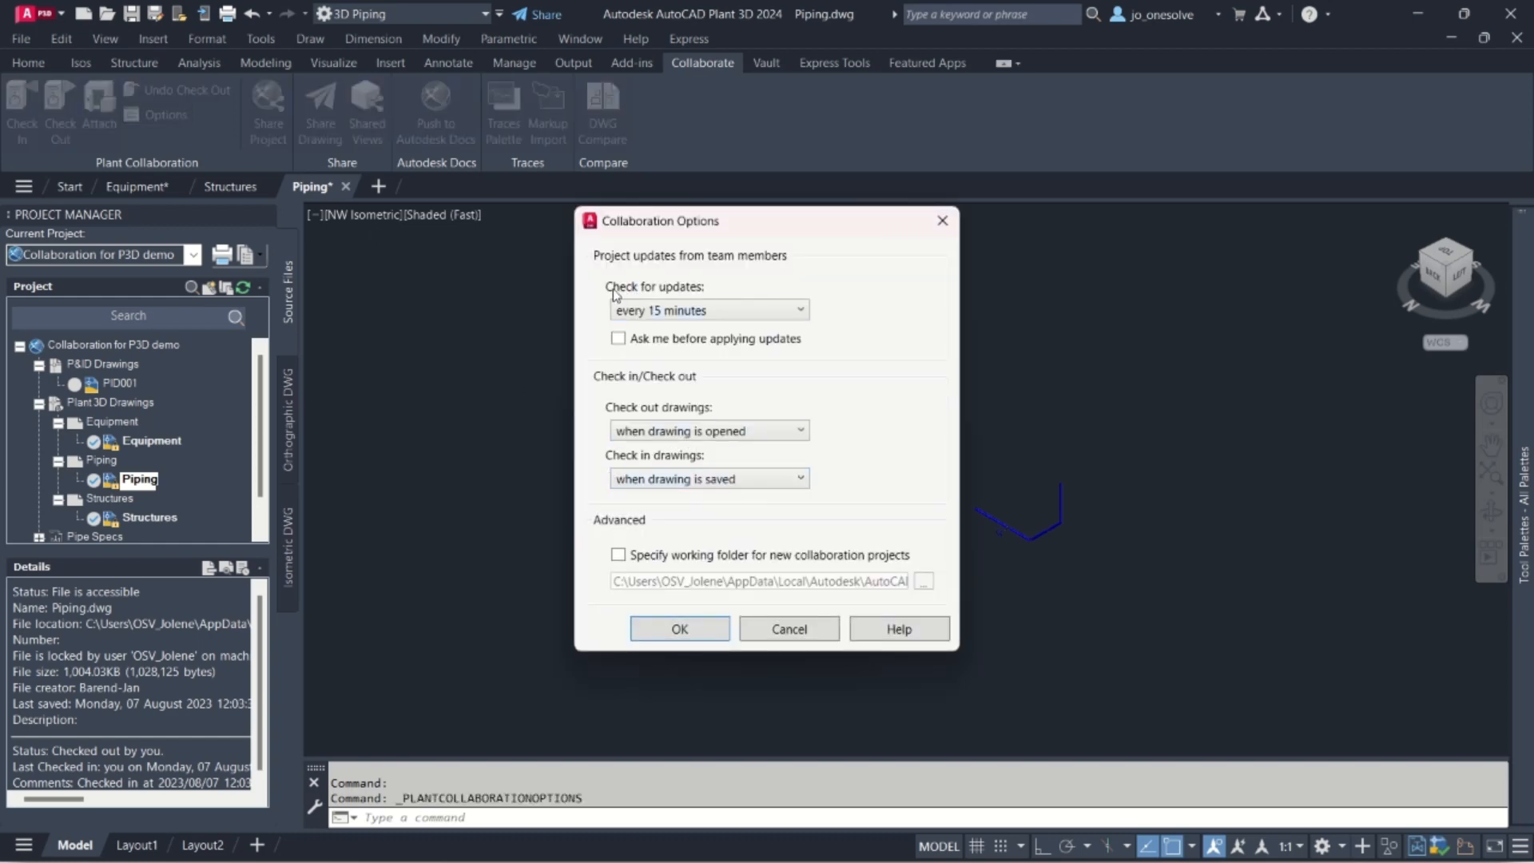
click(708, 314)
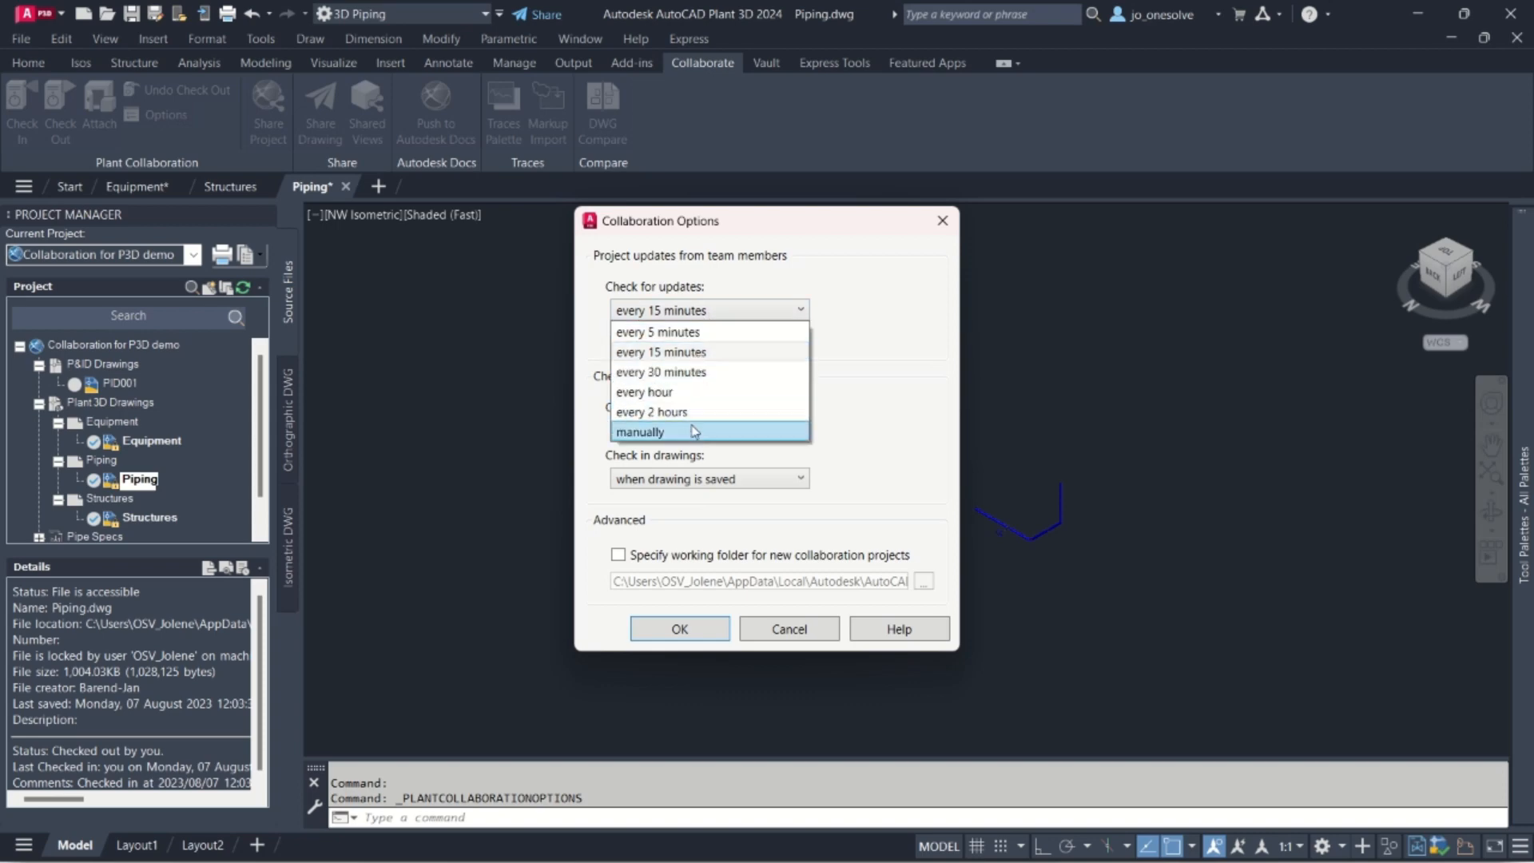
click(897, 323)
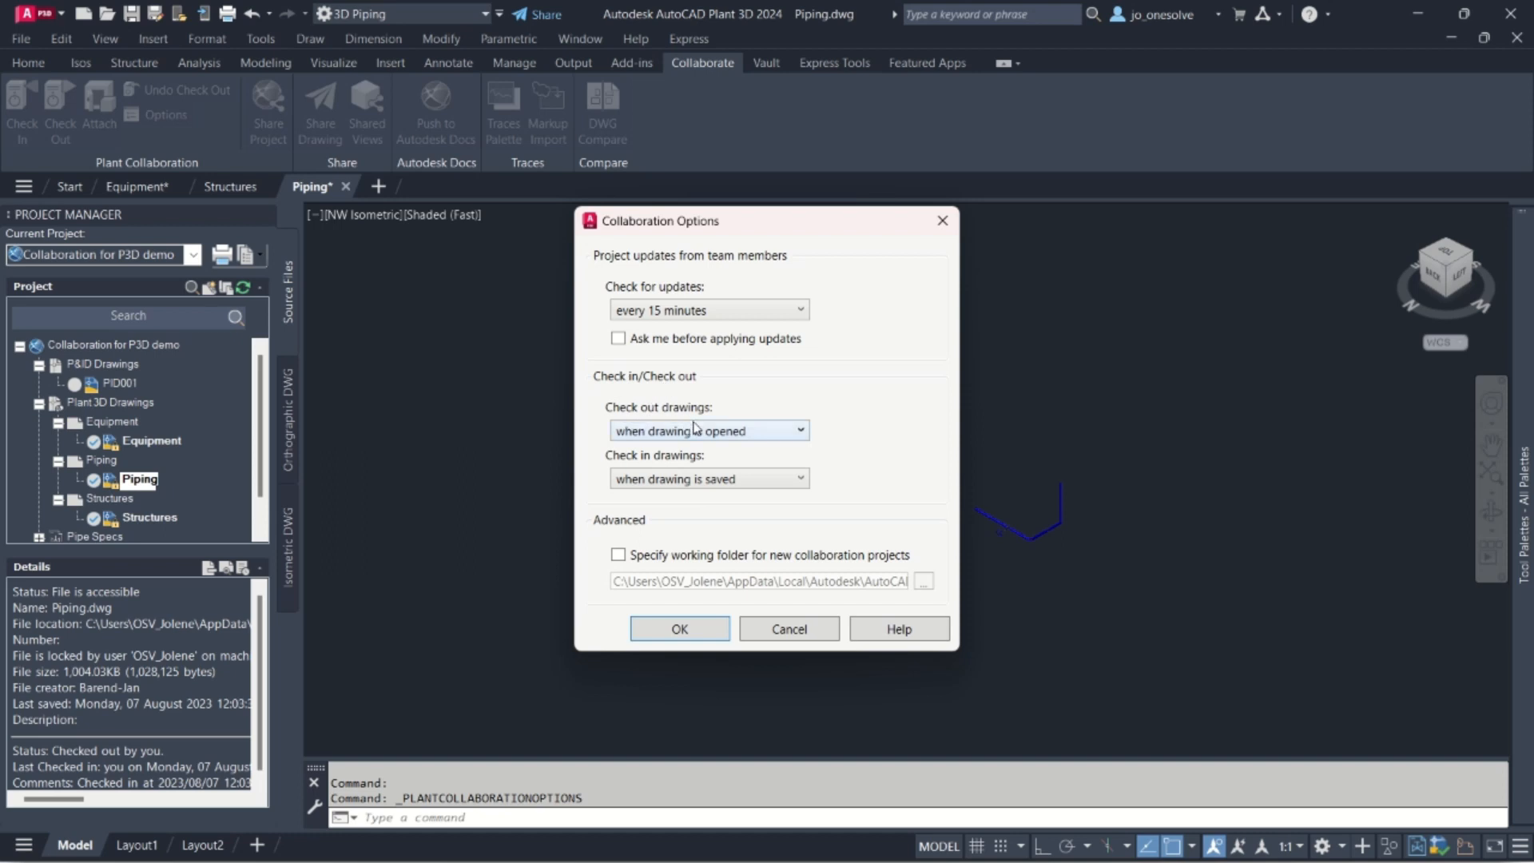
click(785, 435)
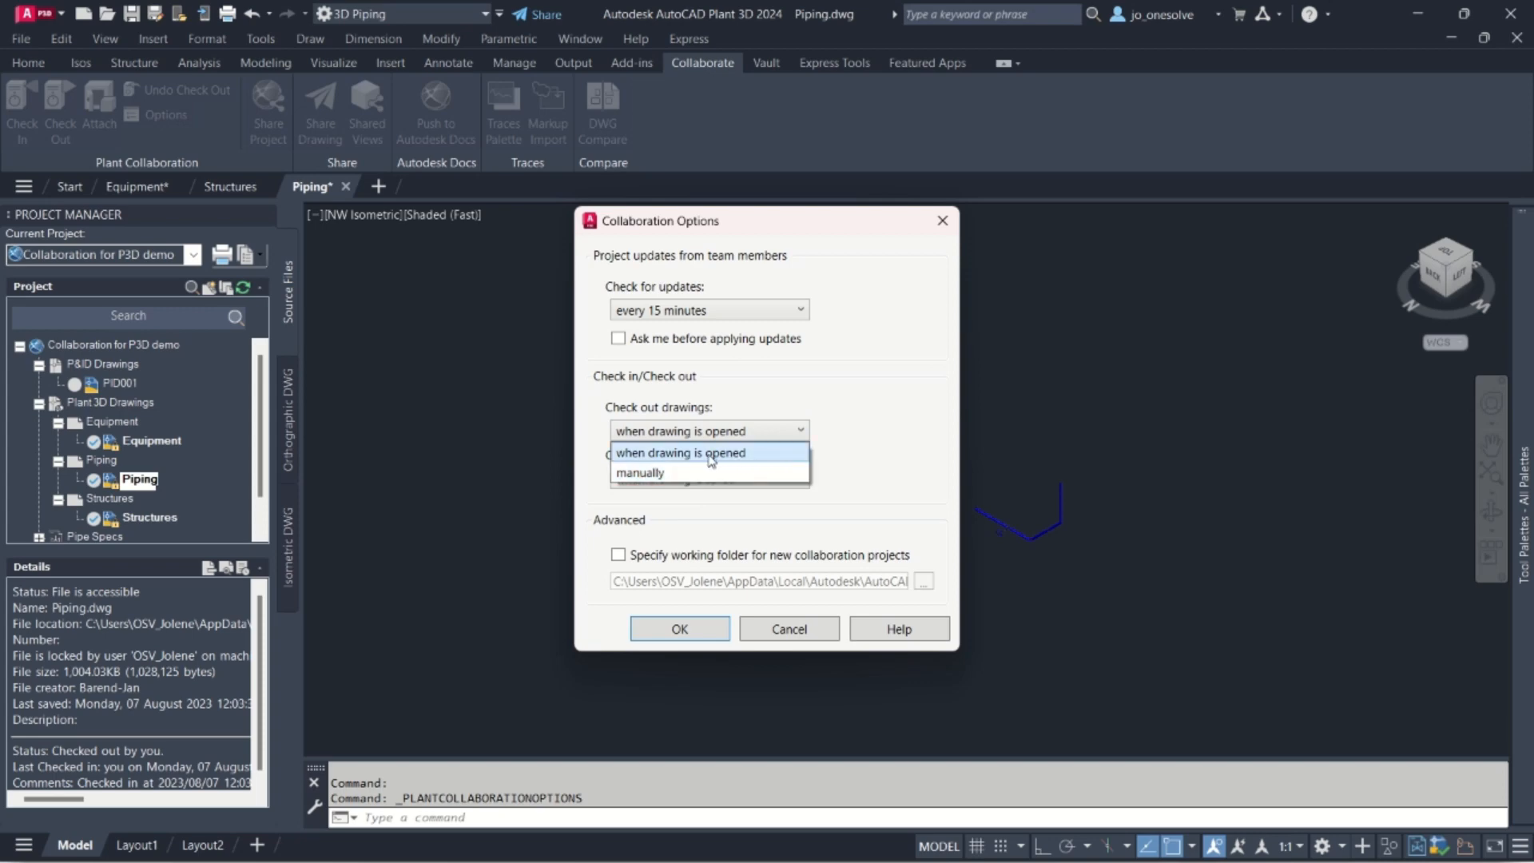
click(827, 454)
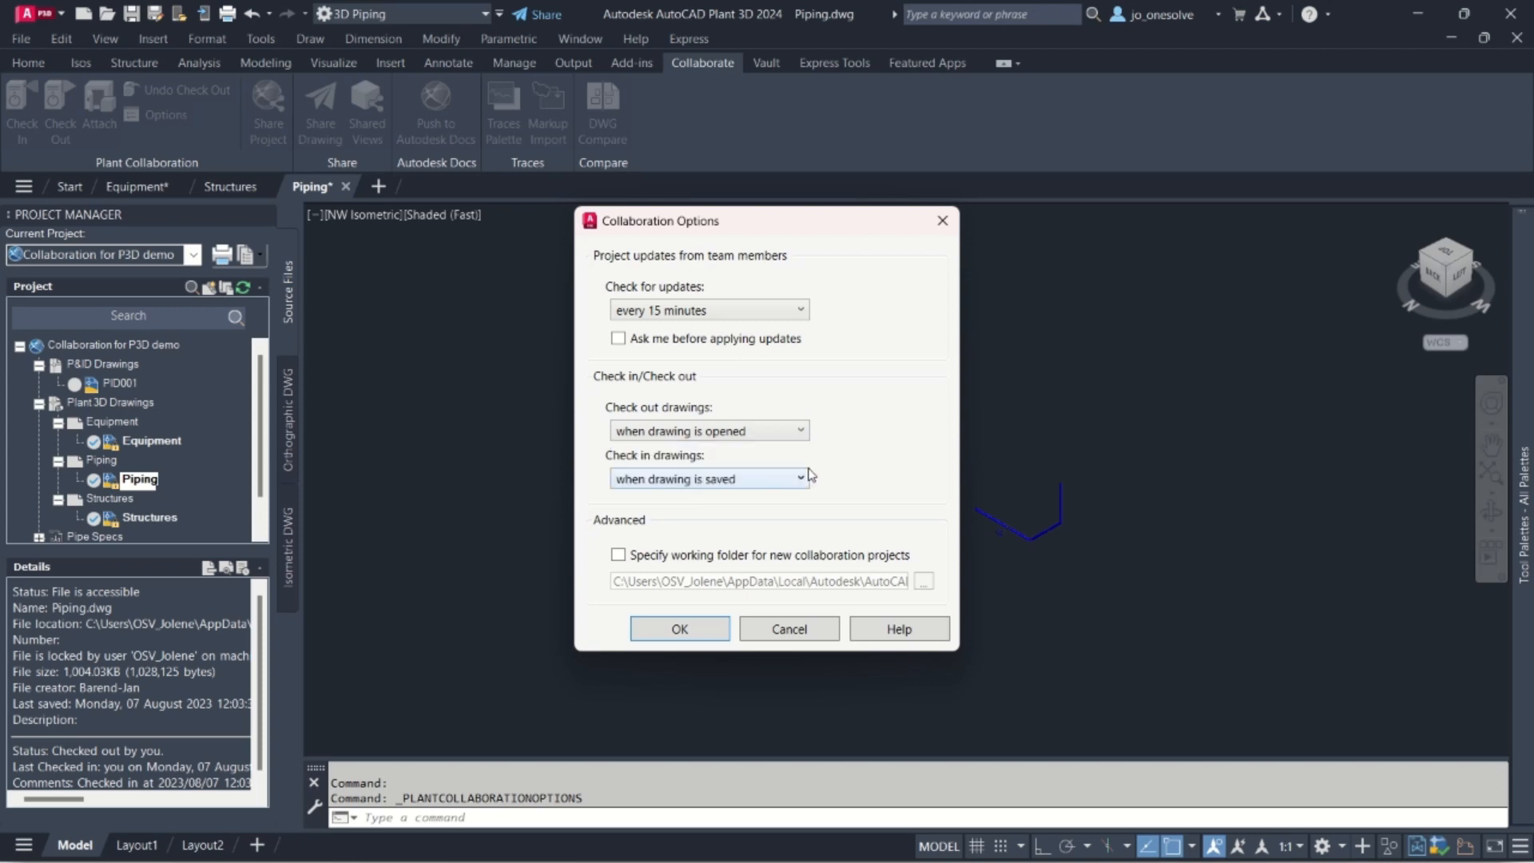
click(759, 484)
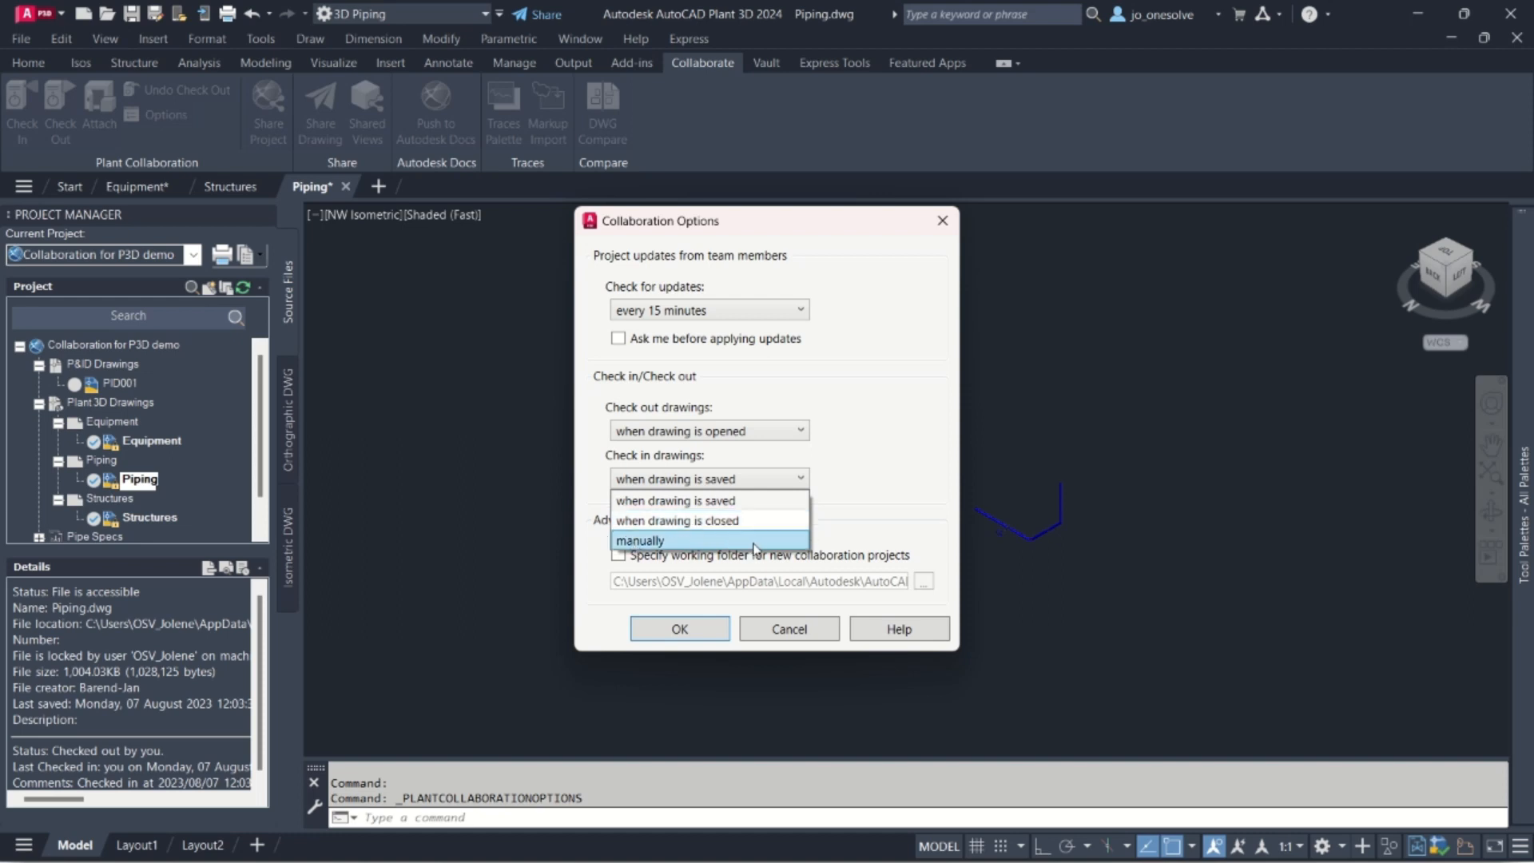
click(886, 485)
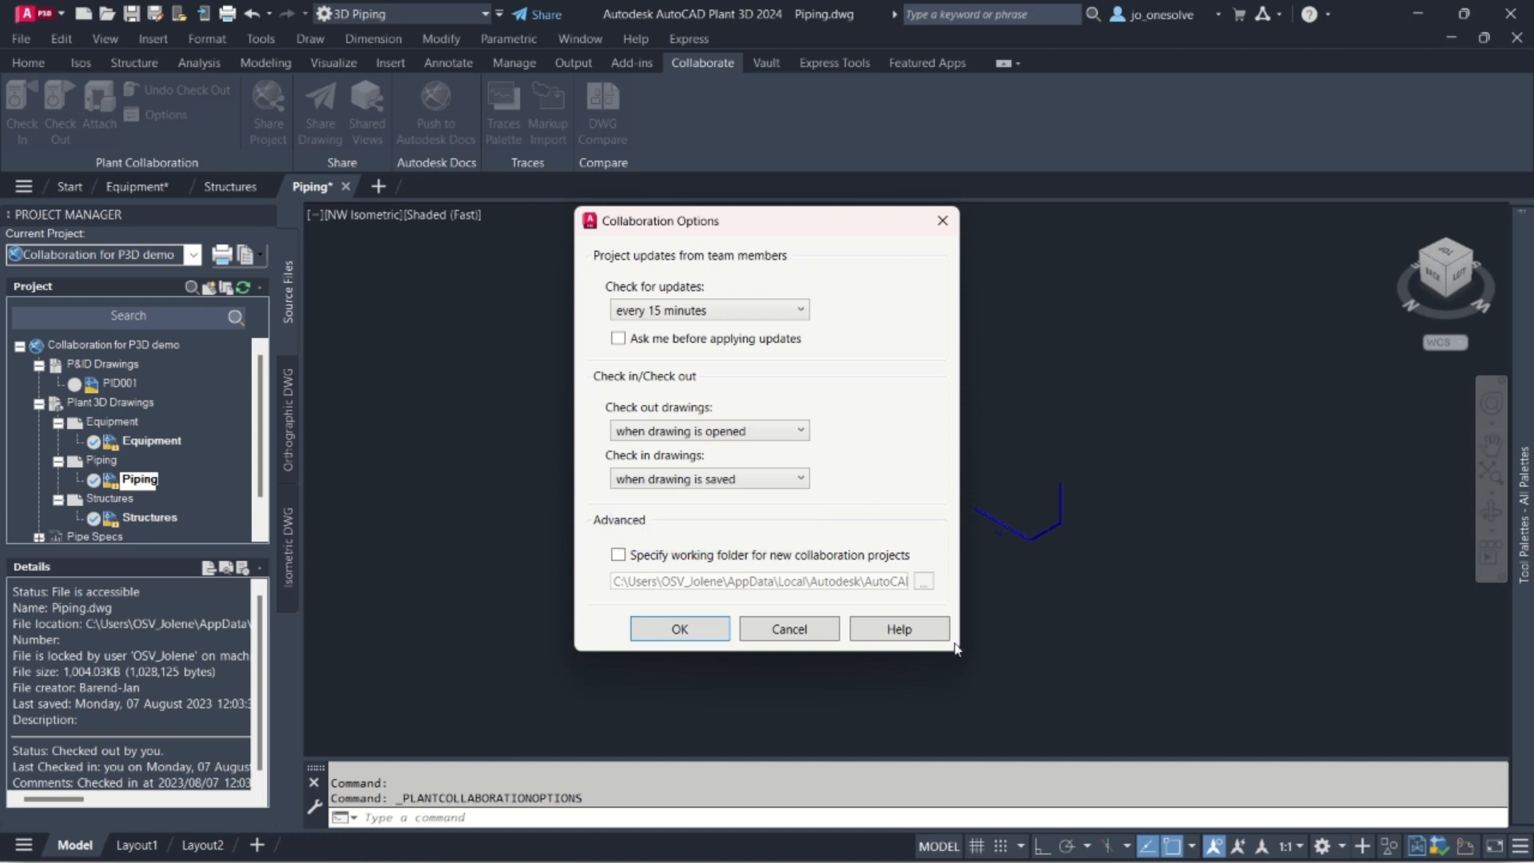
click(701, 627)
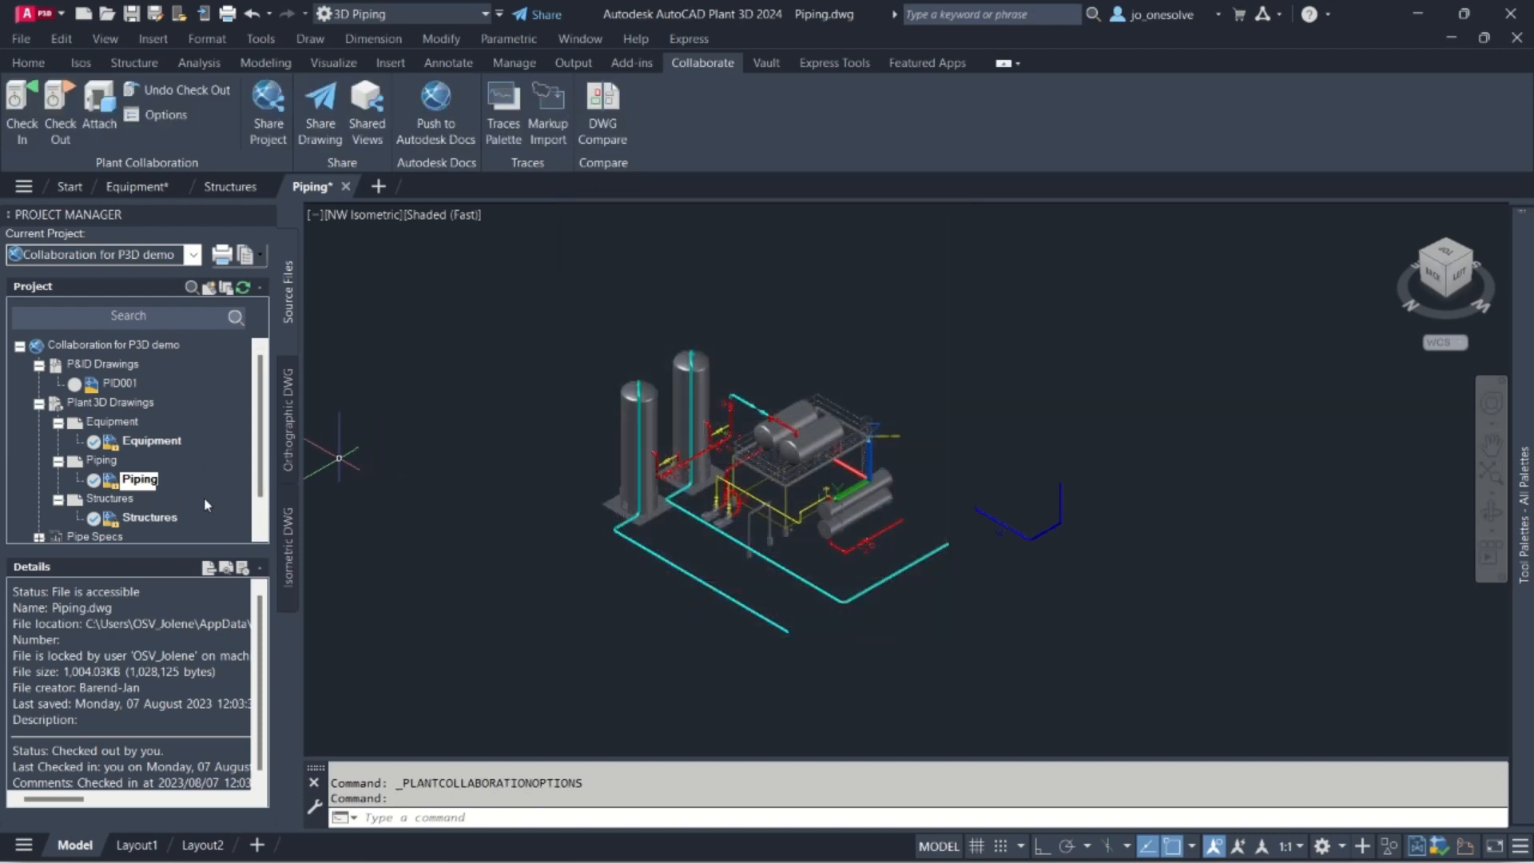
Step: Save the Piping drawing and close it so that it is checked in to the collaboration project
click(133, 14)
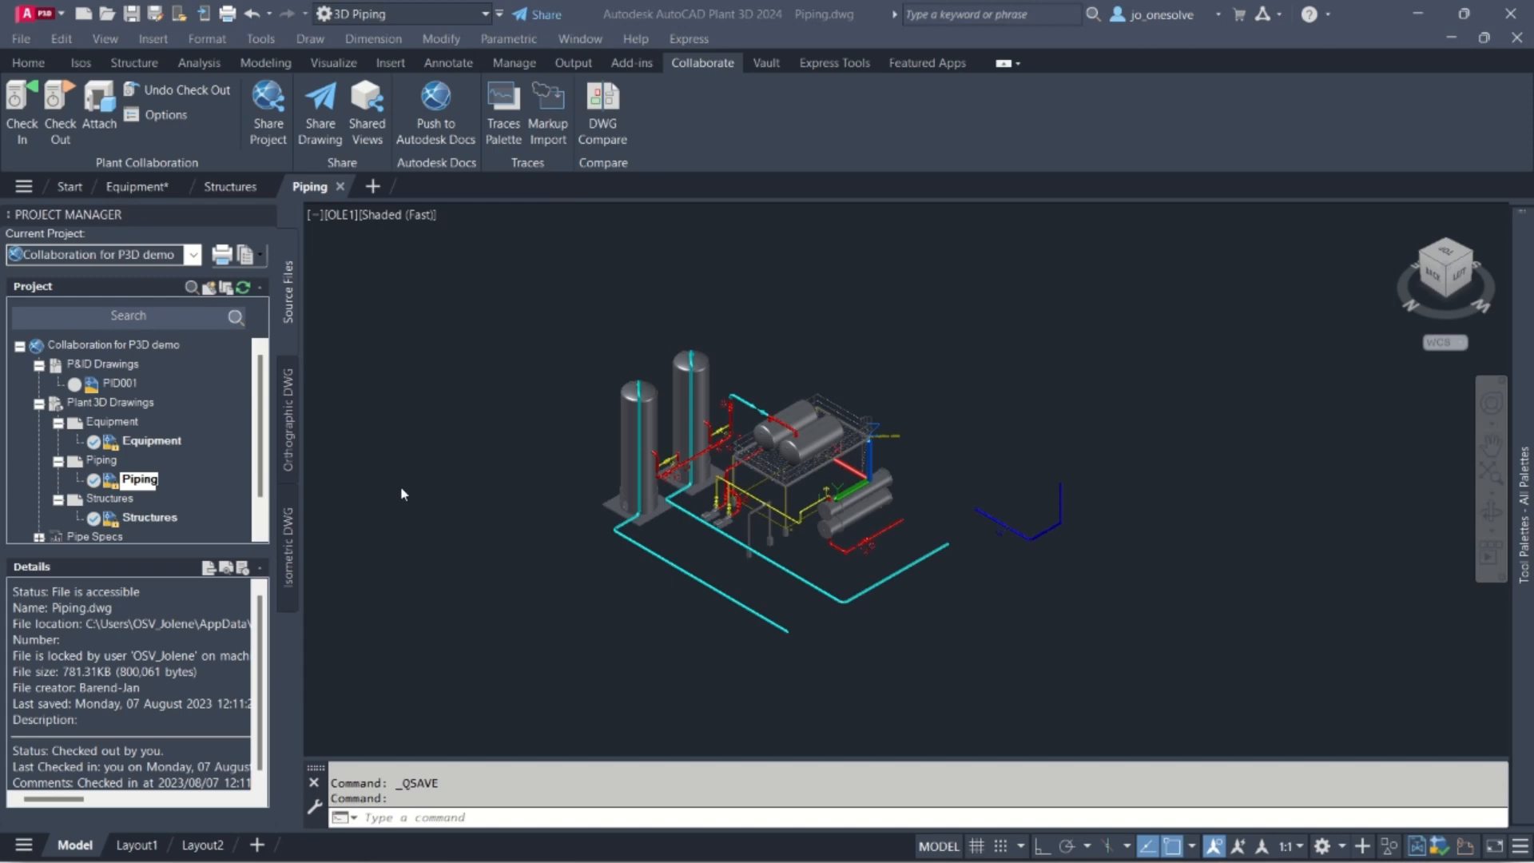
mouse_move(341, 188)
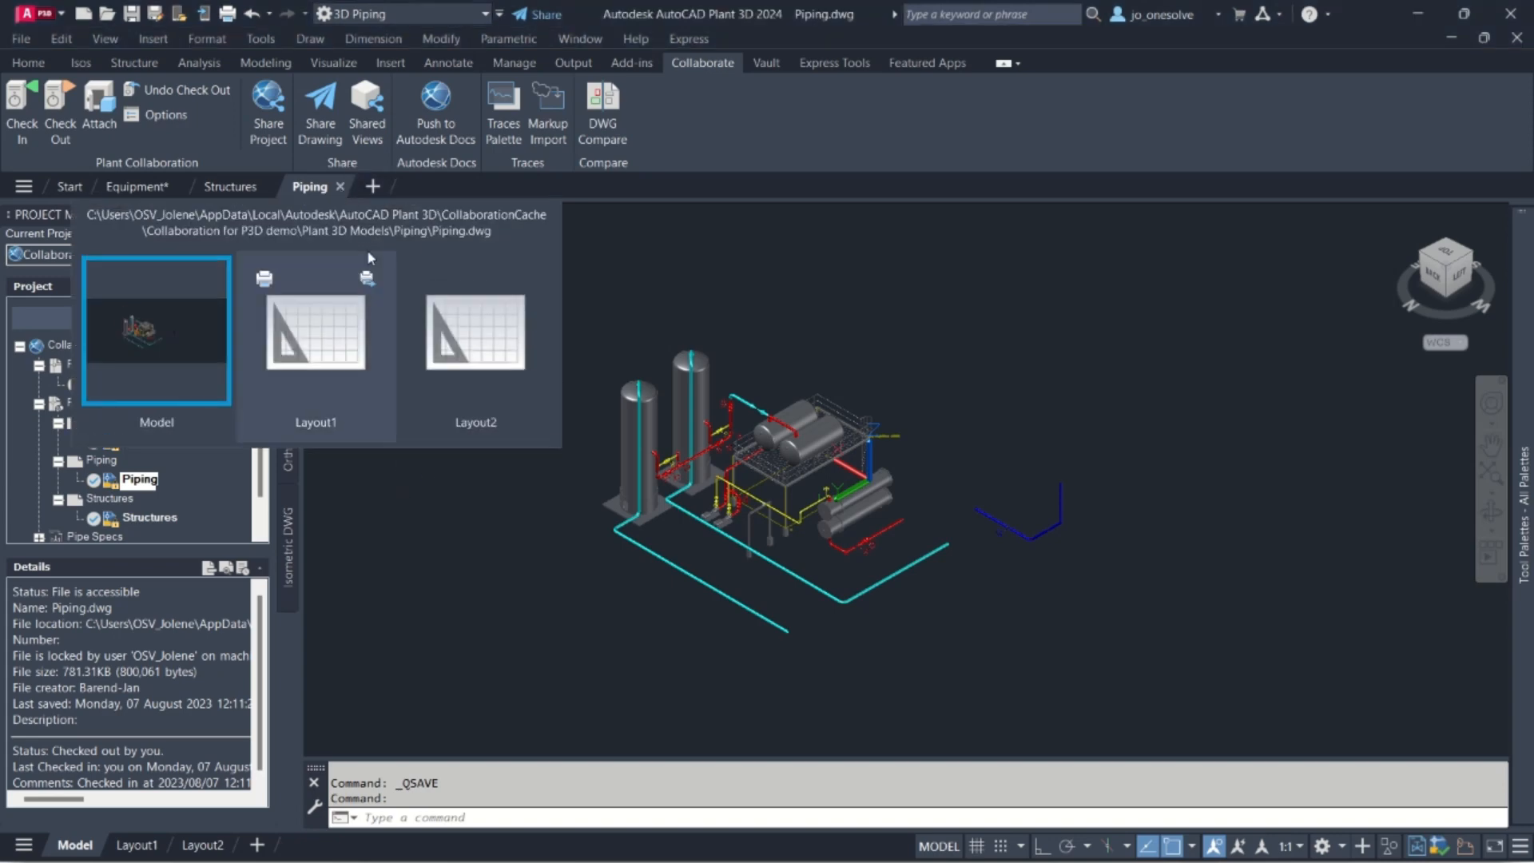
click(412, 485)
click(385, 502)
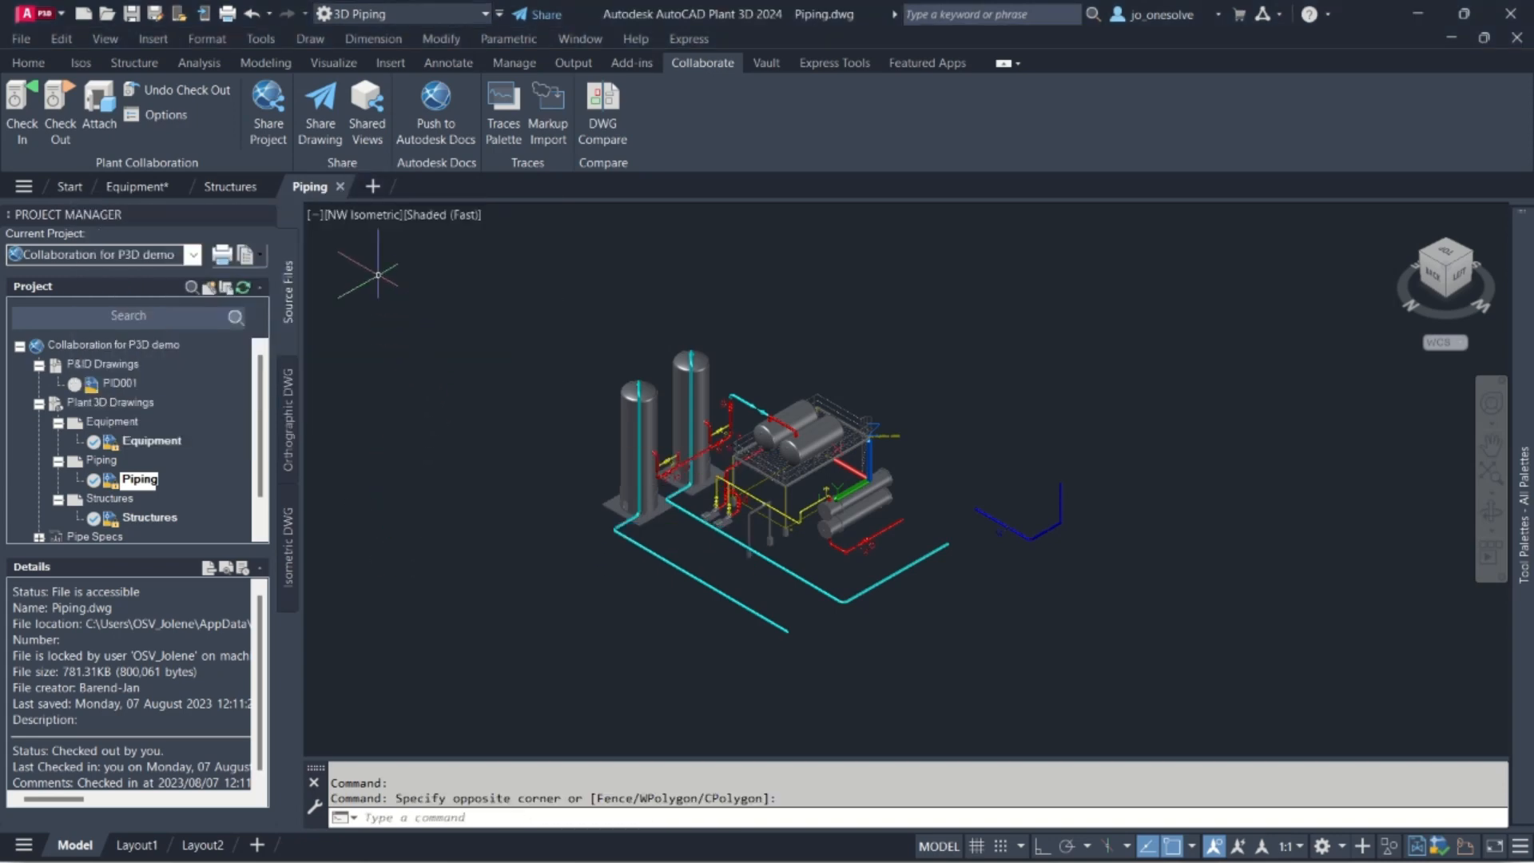
click(338, 187)
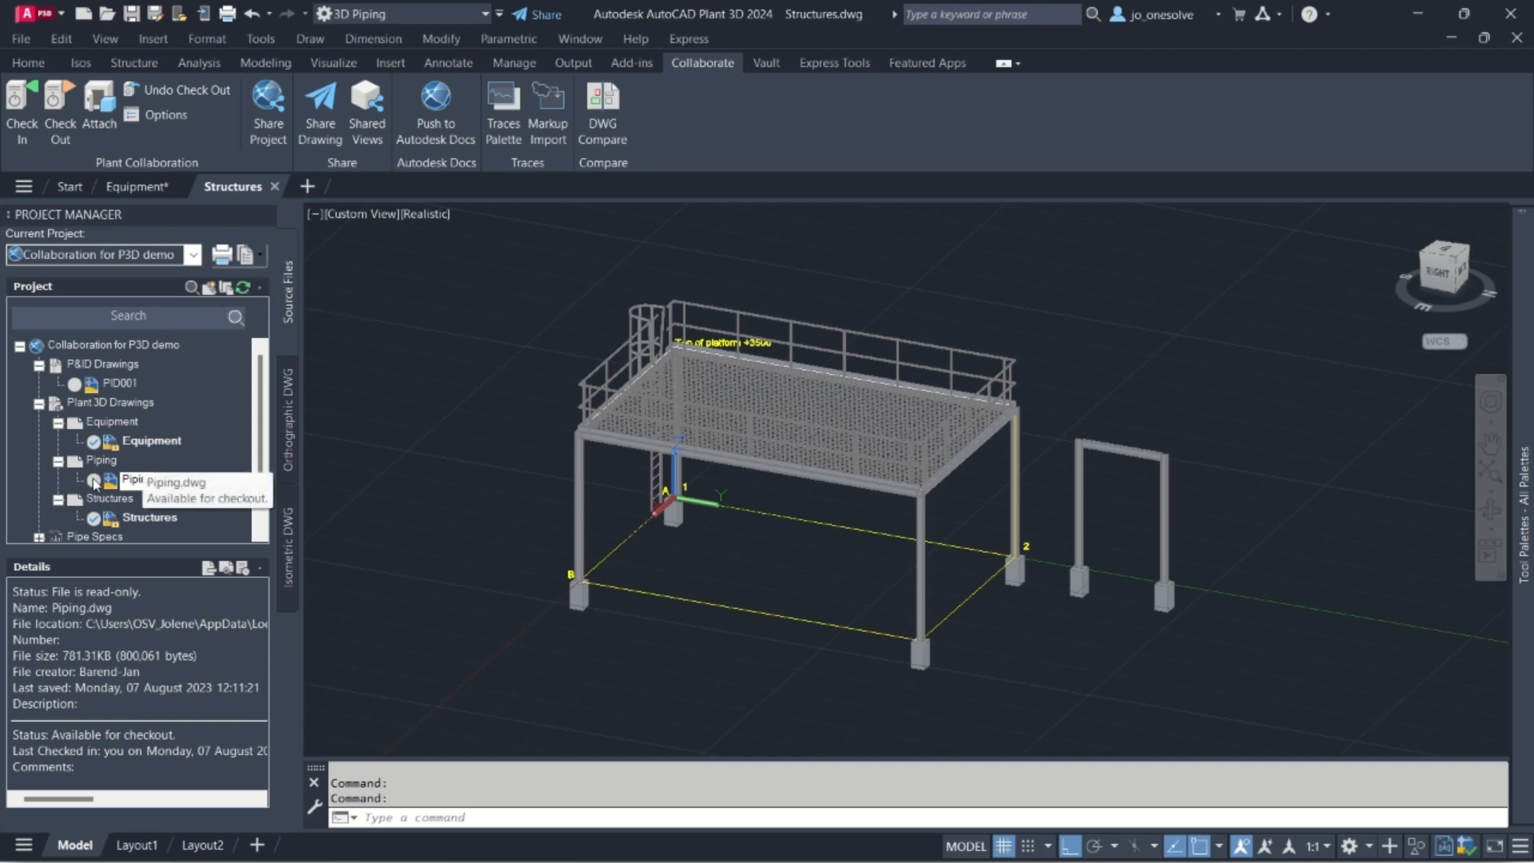
Step: Close the Structures and Equipment drawings, saving the changes to Equipment.dwg for check-in
click(274, 187)
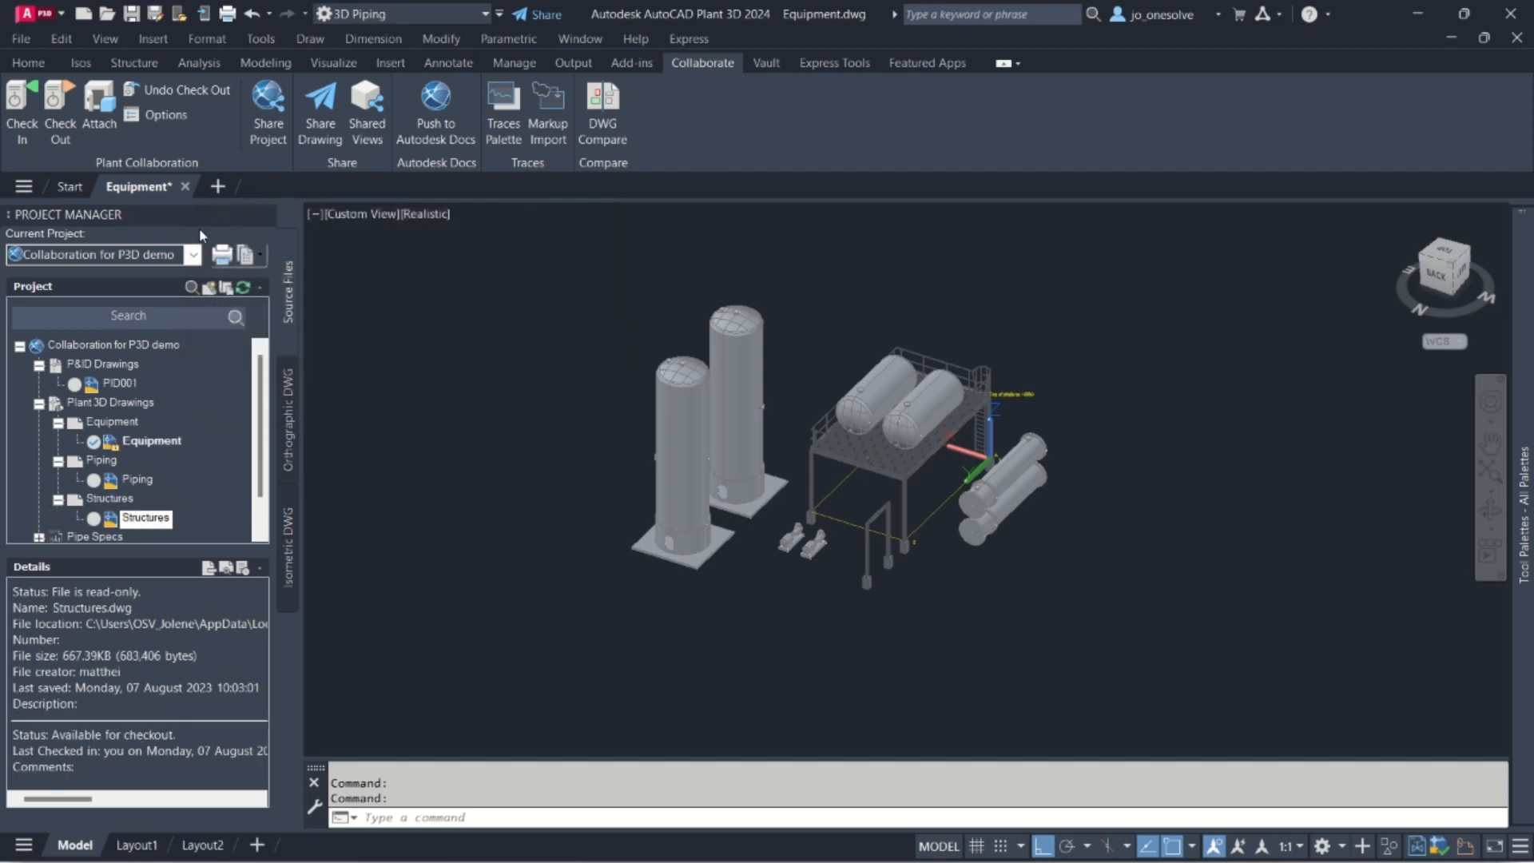
click(186, 188)
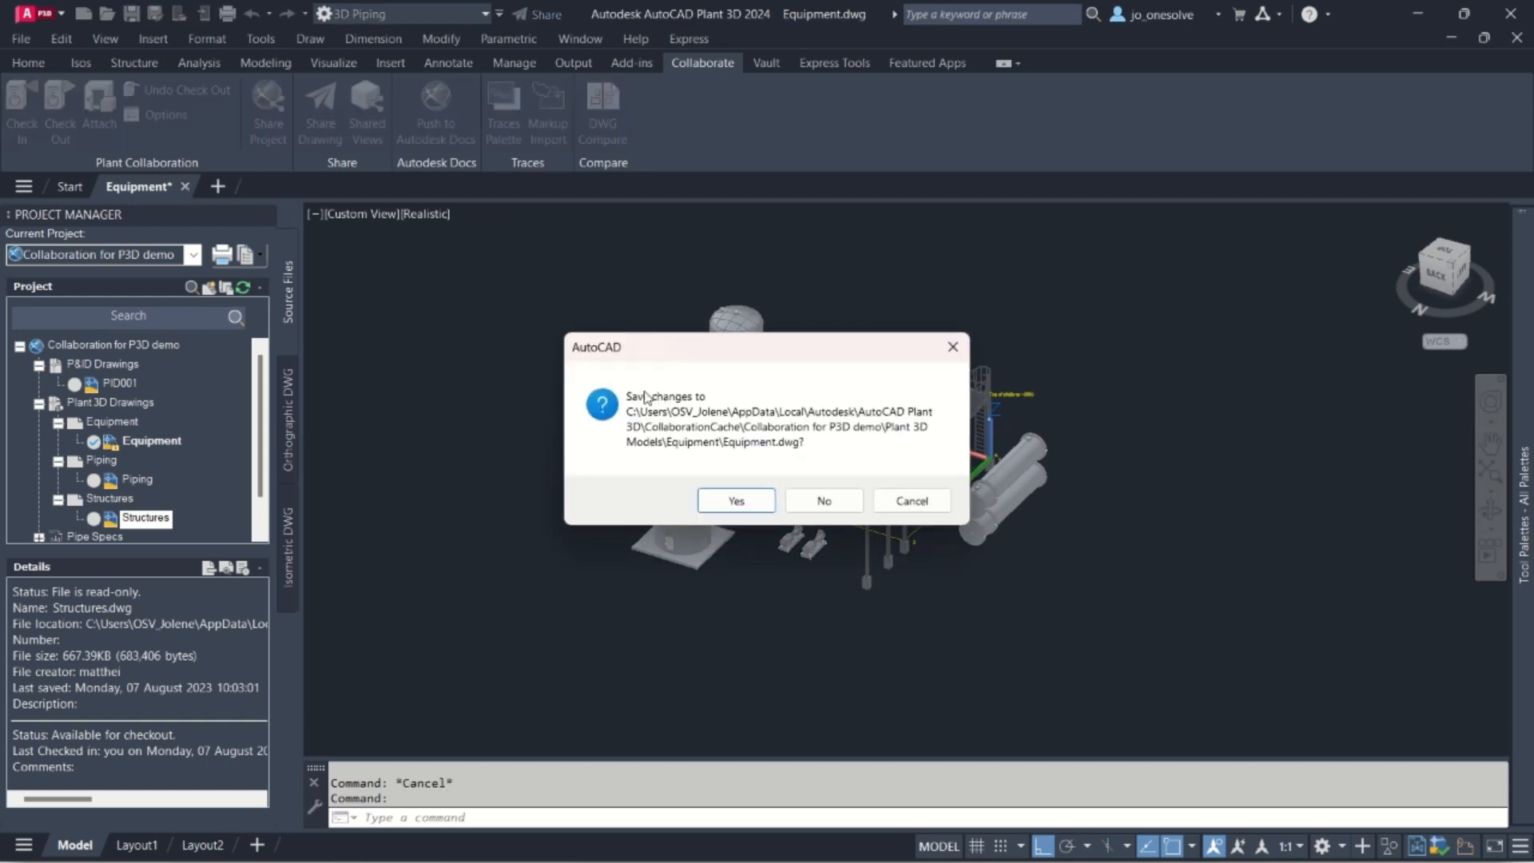
click(734, 508)
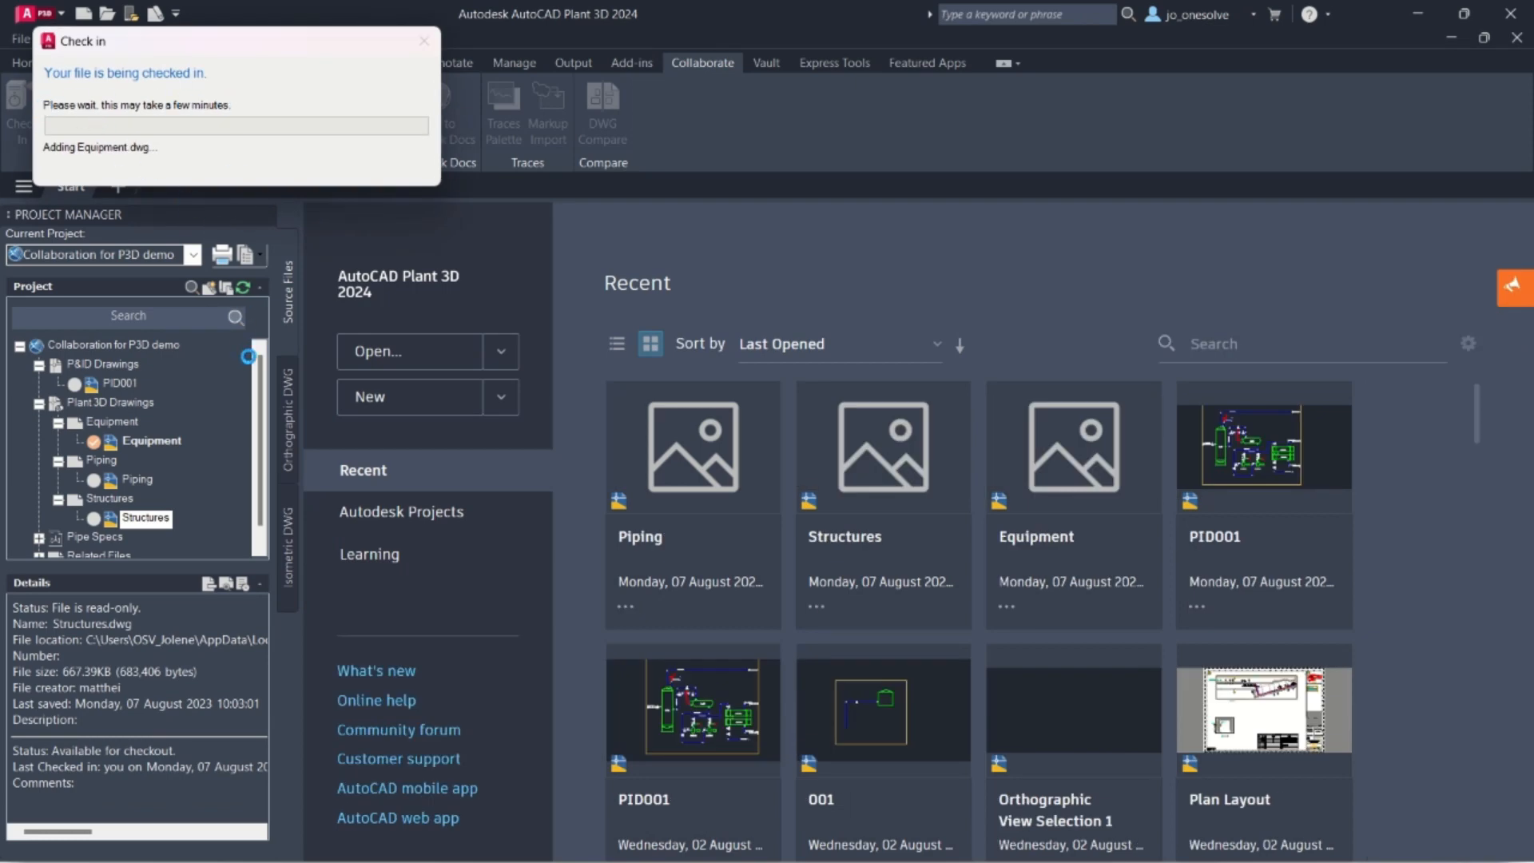
Step: Check out PID001 from the collaboration project and select the Piping drawing under Plant 3D Drawings
right_click(110, 386)
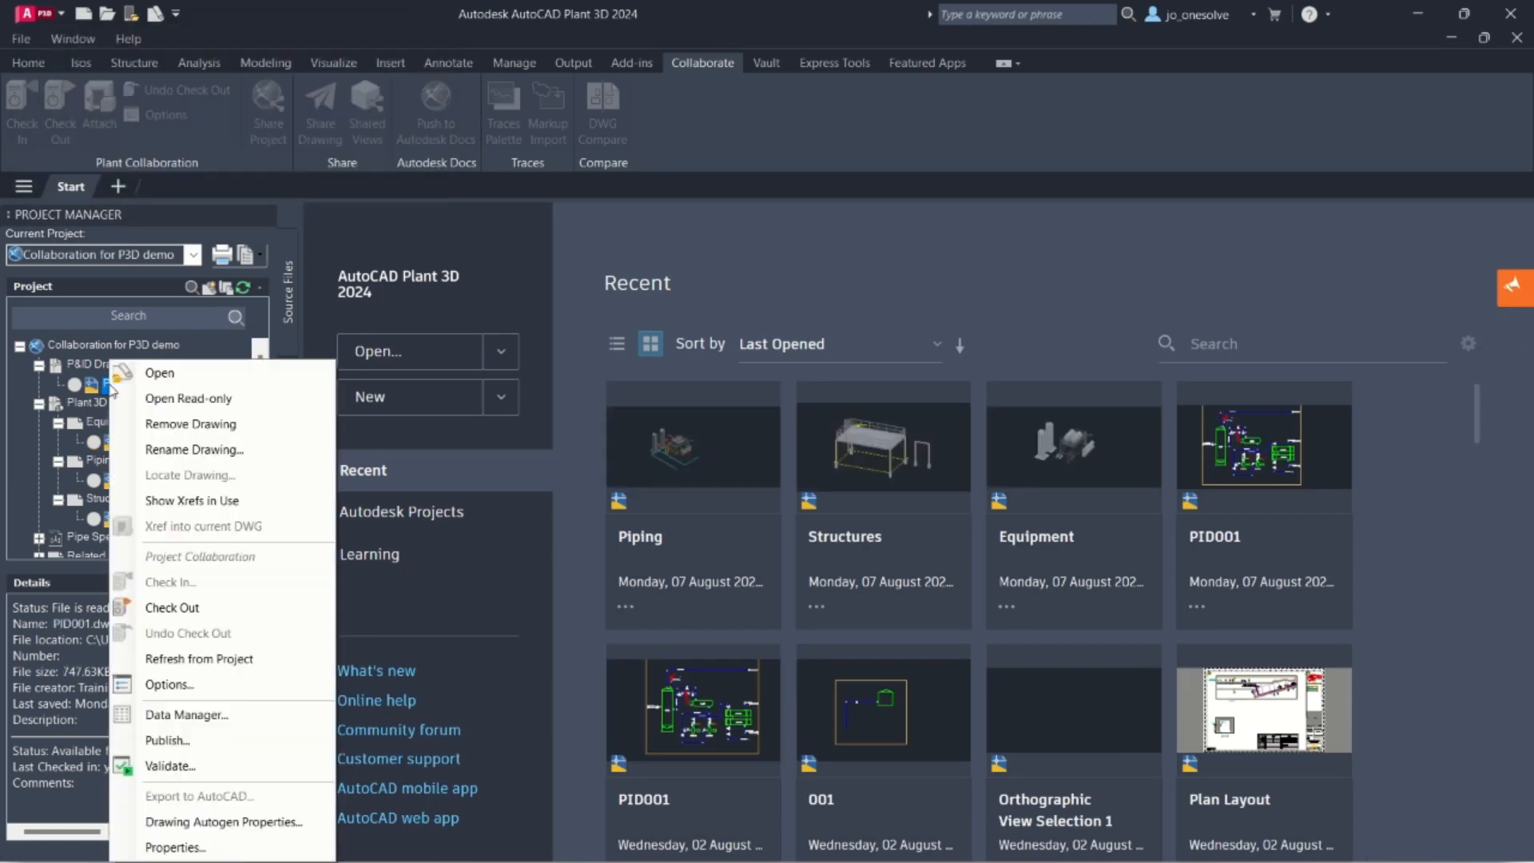
click(203, 612)
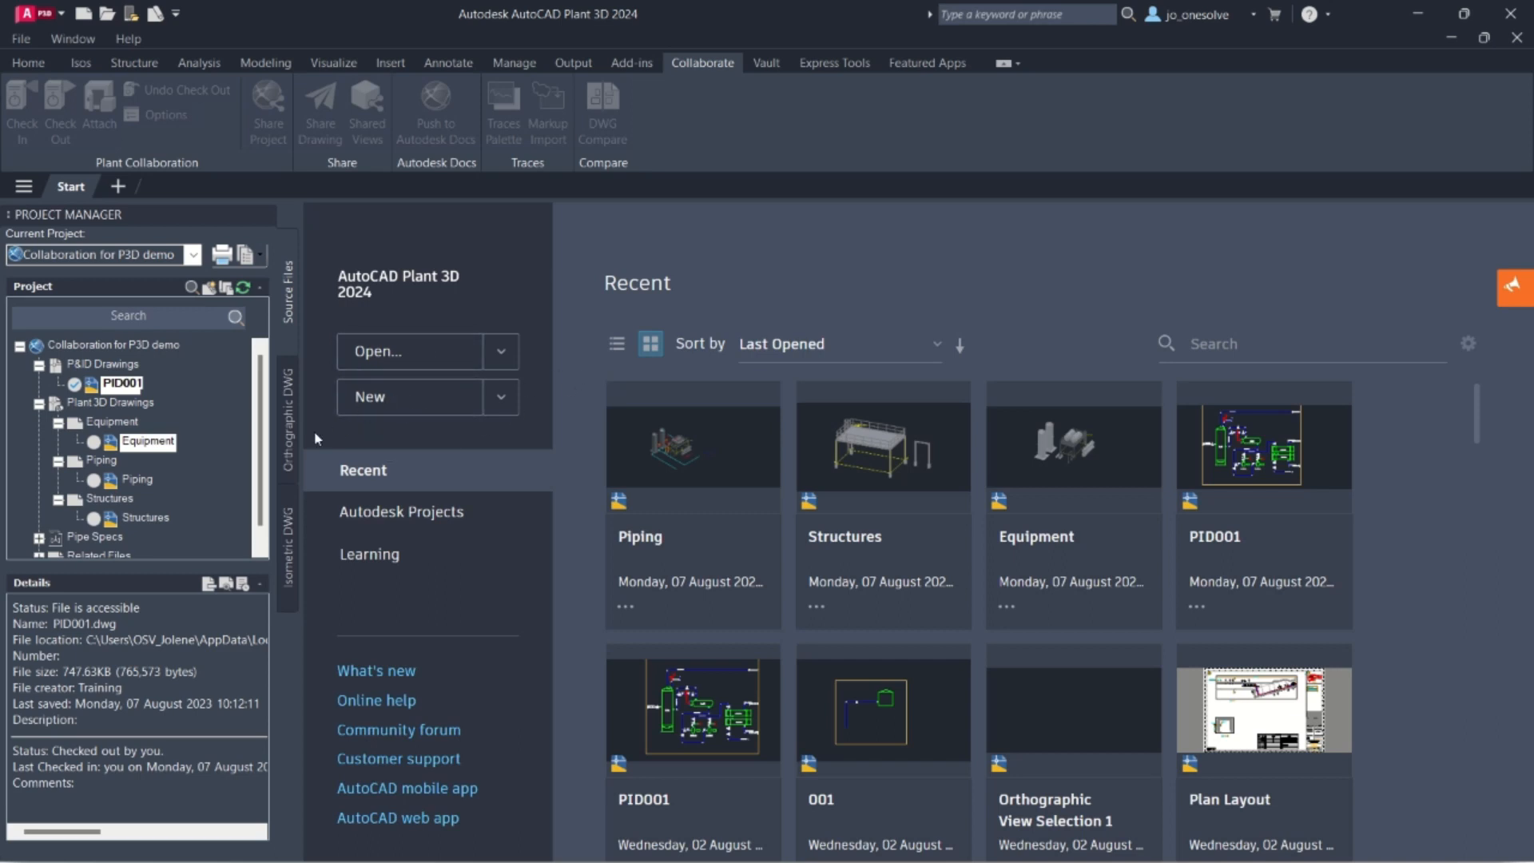
right_click(136, 449)
click(138, 455)
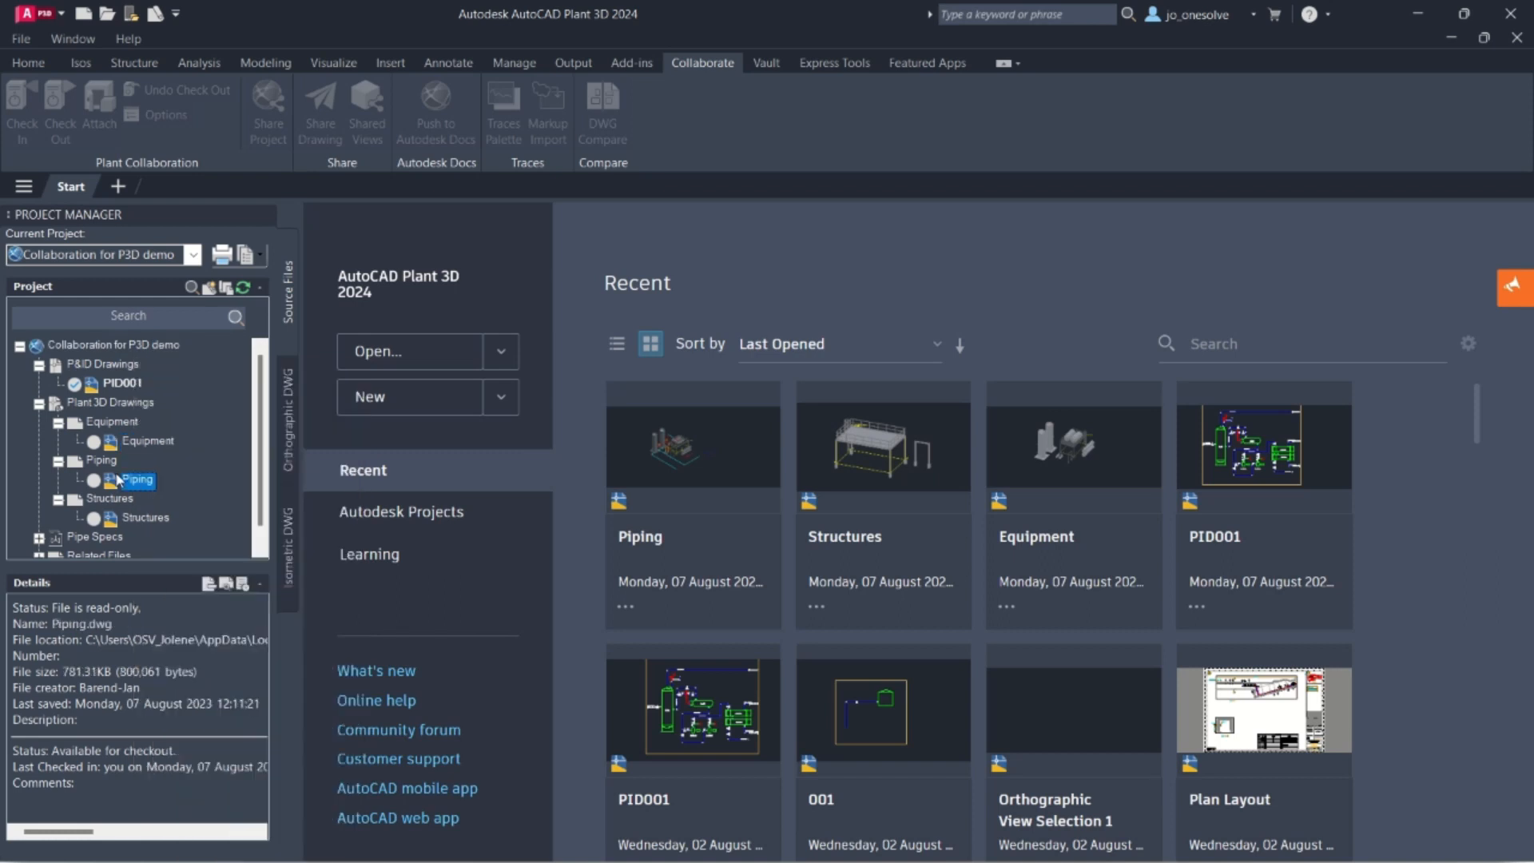